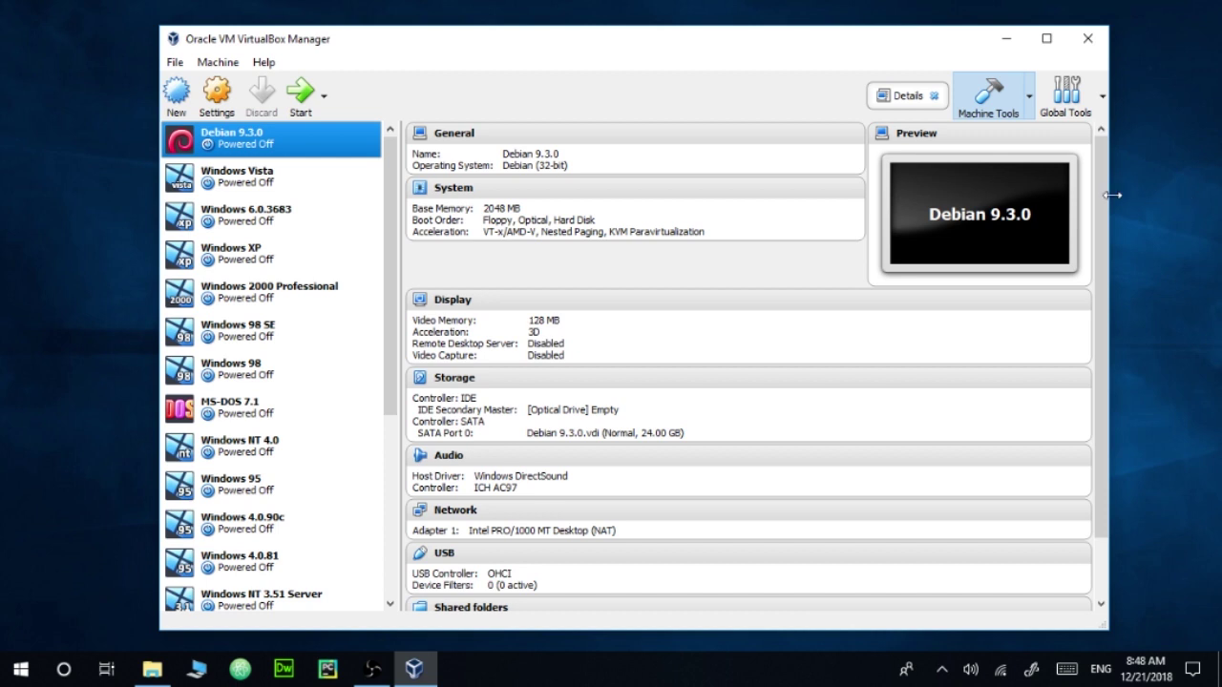
Step: Start a new virtual machine with guest version Windows 3.1
left_click_drag(1103, 201, 1094, 229)
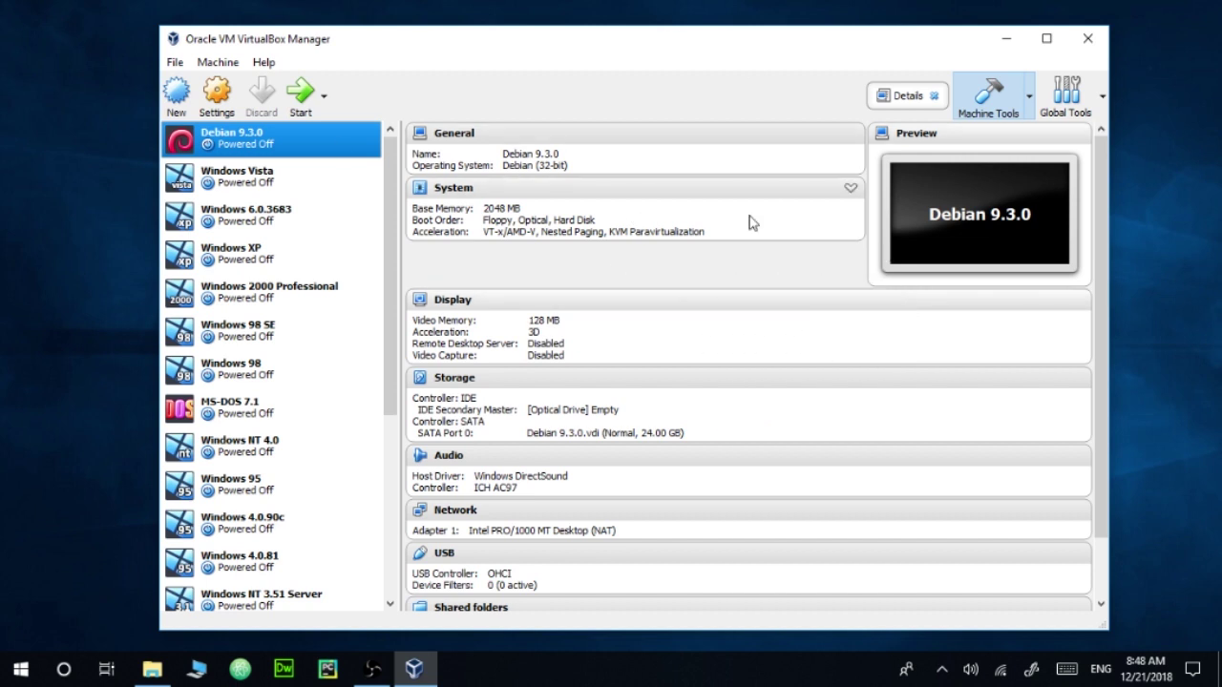
left_click_drag(1101, 234, 570, 334)
scroll(392, 363, "down", 1)
scroll(392, 363, "up", 1)
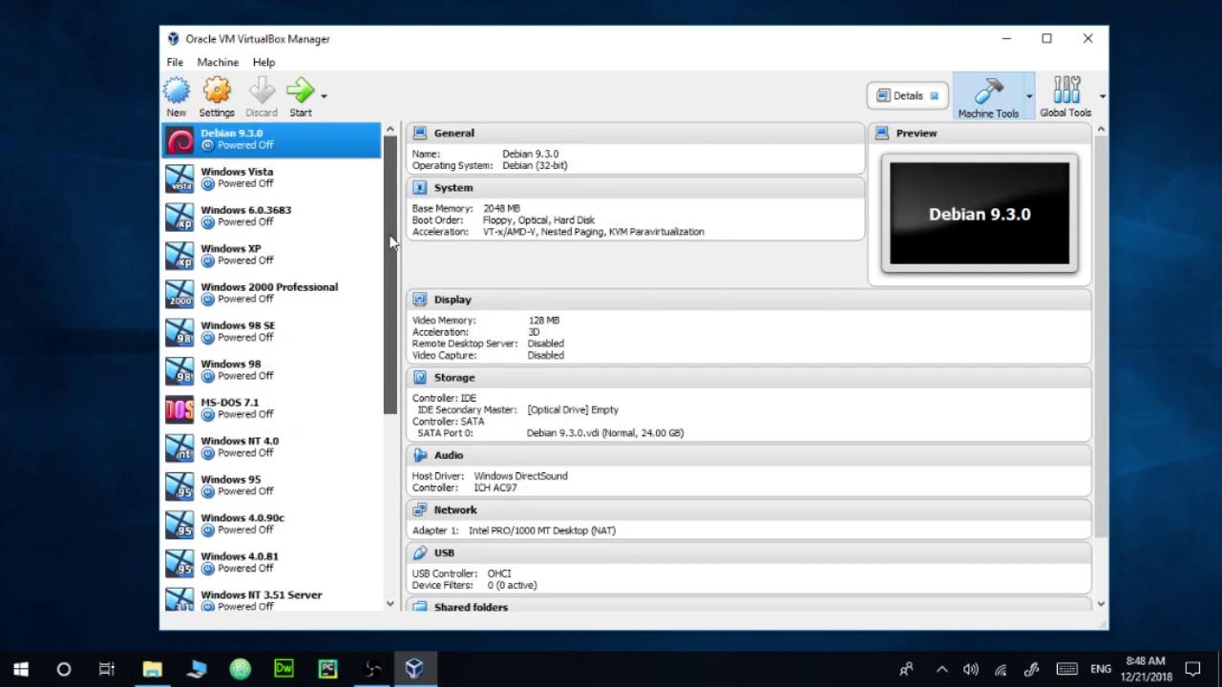
left_click(177, 111)
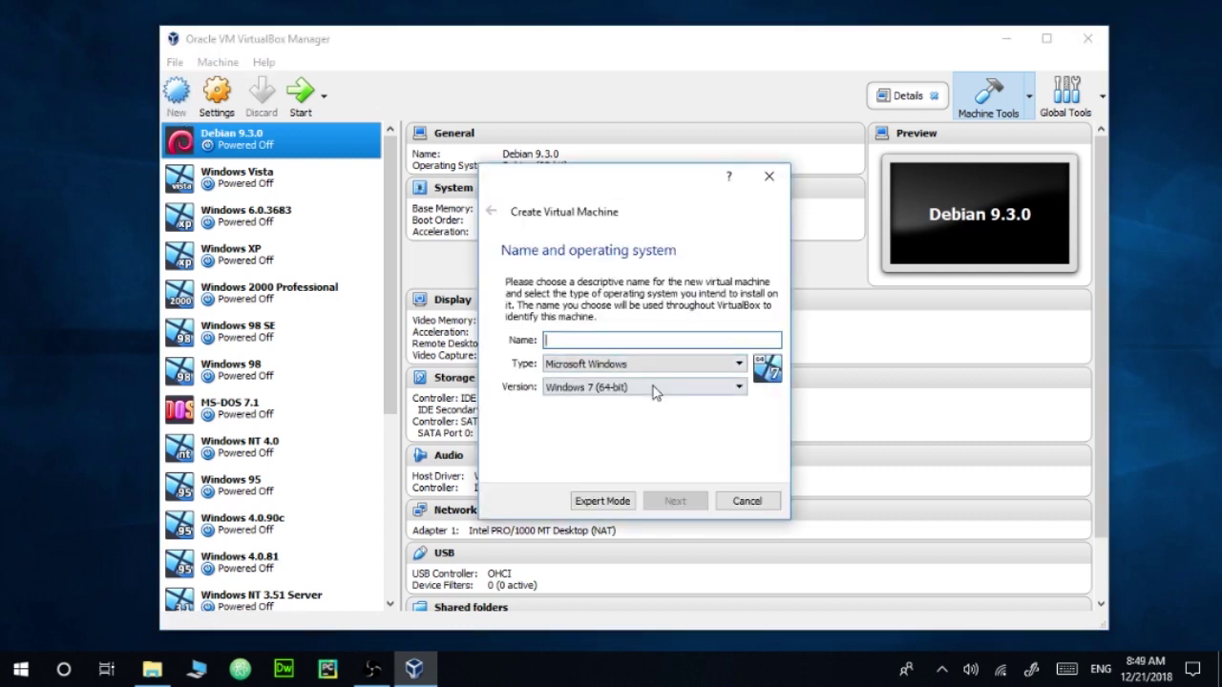
left_click(654, 392)
left_click_drag(744, 460, 741, 406)
left_click(625, 402)
Step: Name the machine 'Windows 2.0 video' and keep 32 MB of memory
left_click(602, 334)
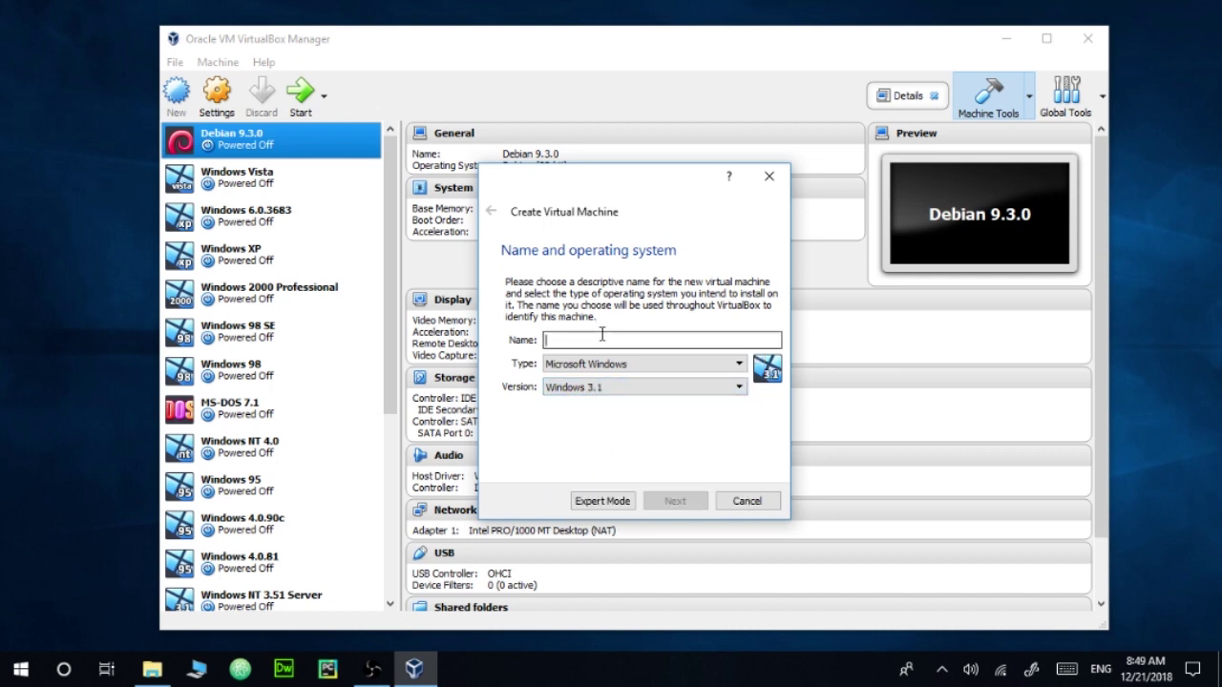
type("W")
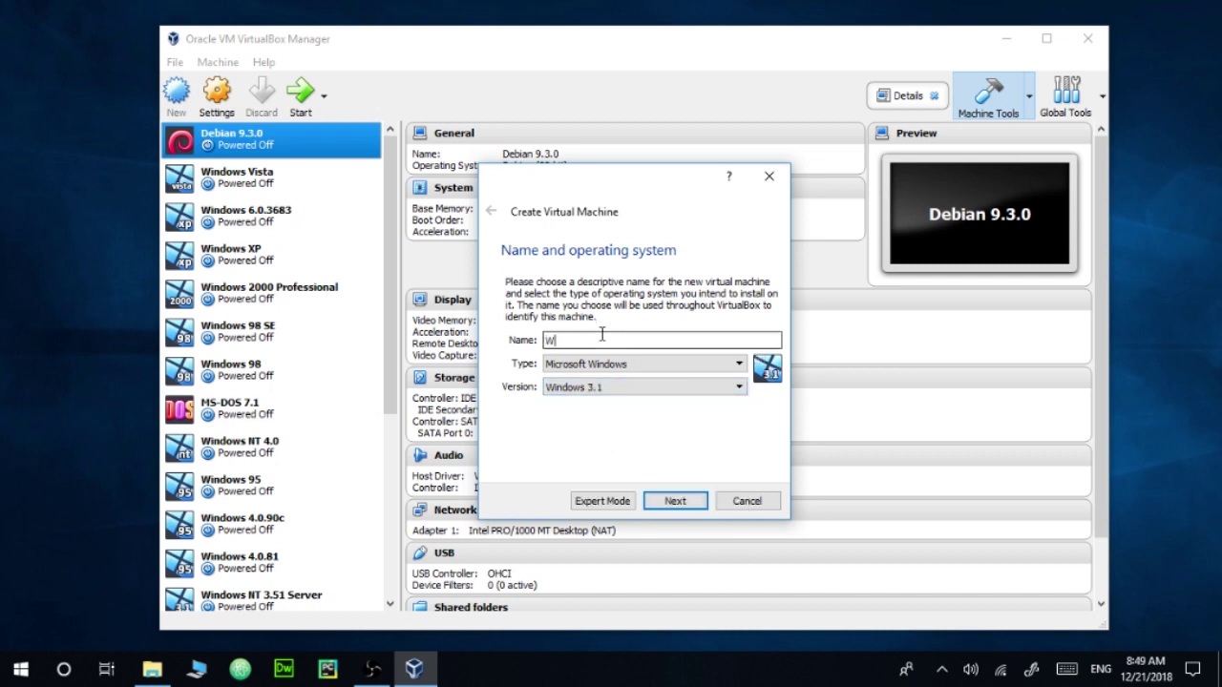
type("indows 2.0 video")
left_click(680, 503)
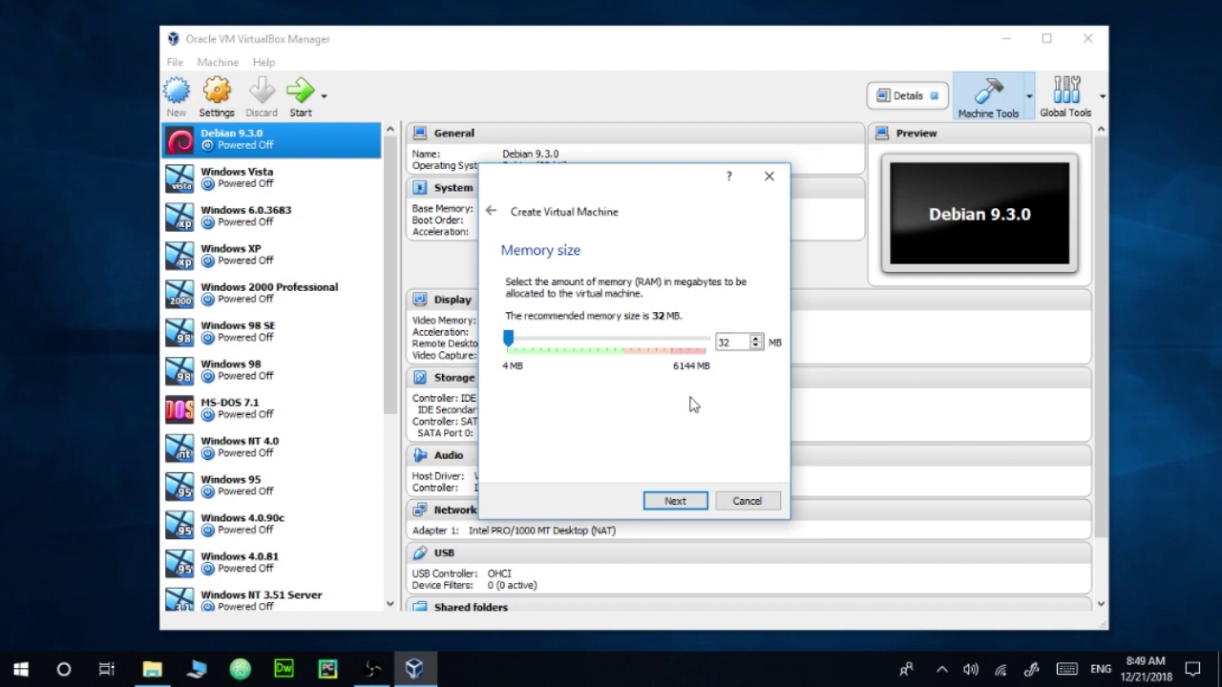
left_click(671, 501)
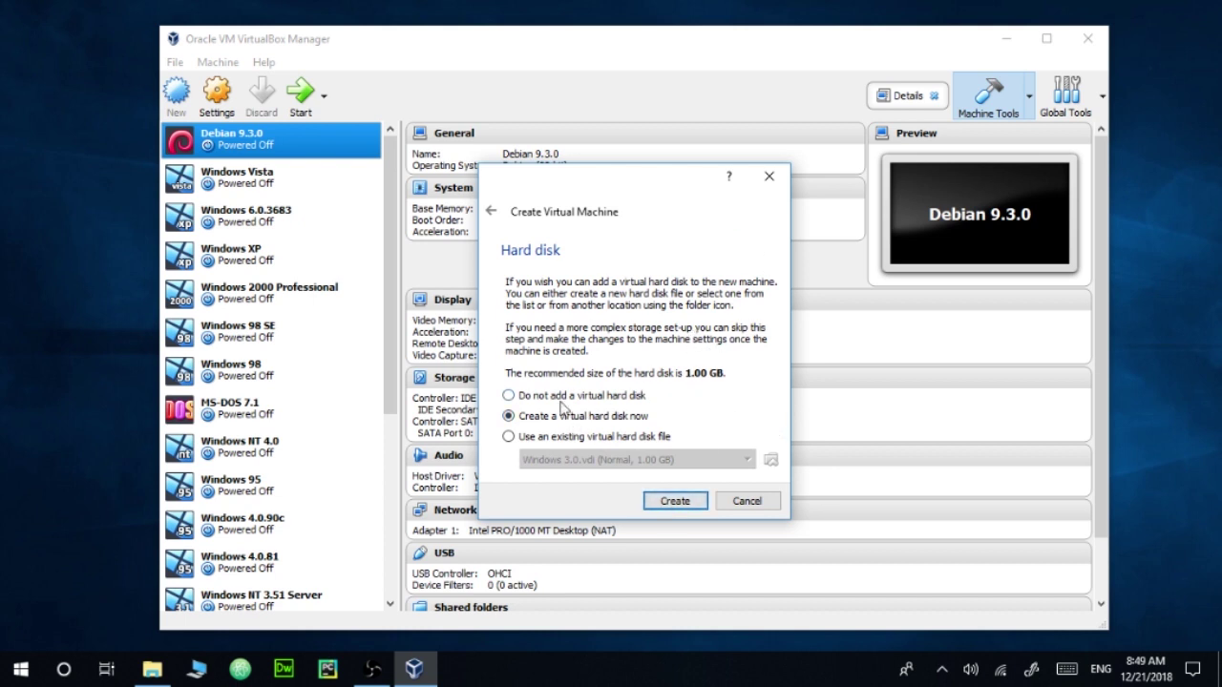
Step: Create a dynamically allocated 256 MB VDI hard disk for the machine
left_click(683, 503)
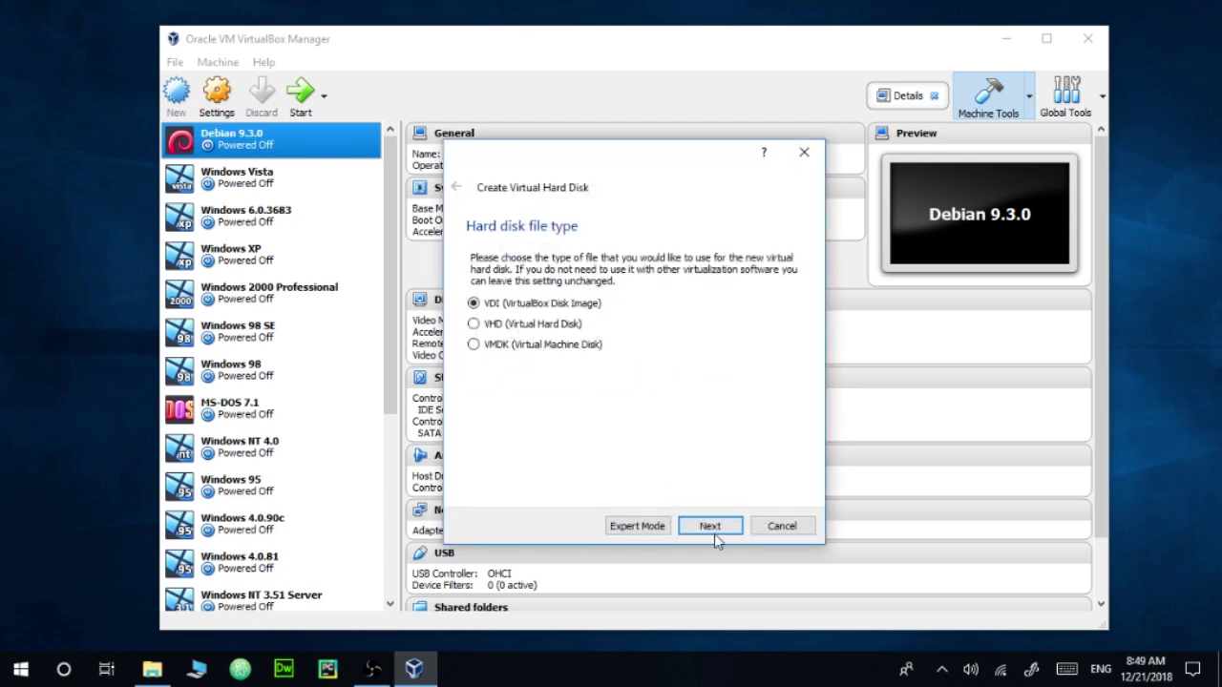
left_click(711, 527)
left_click(709, 526)
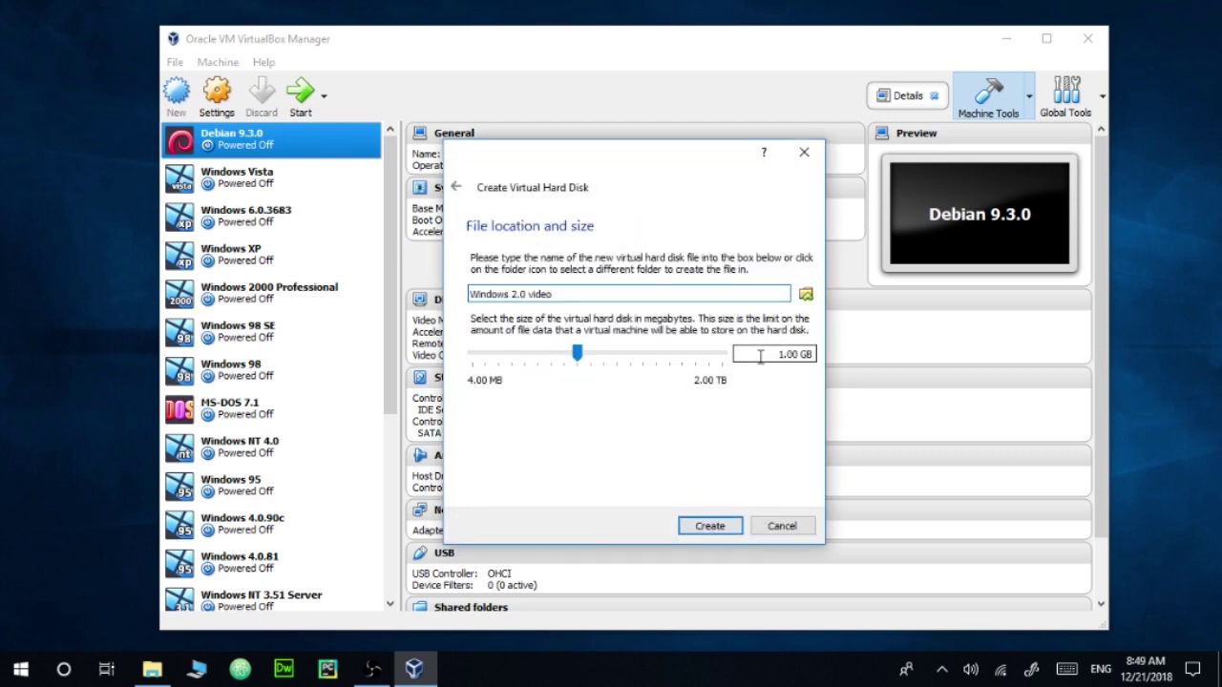
double_click(800, 356)
triple_click(800, 356)
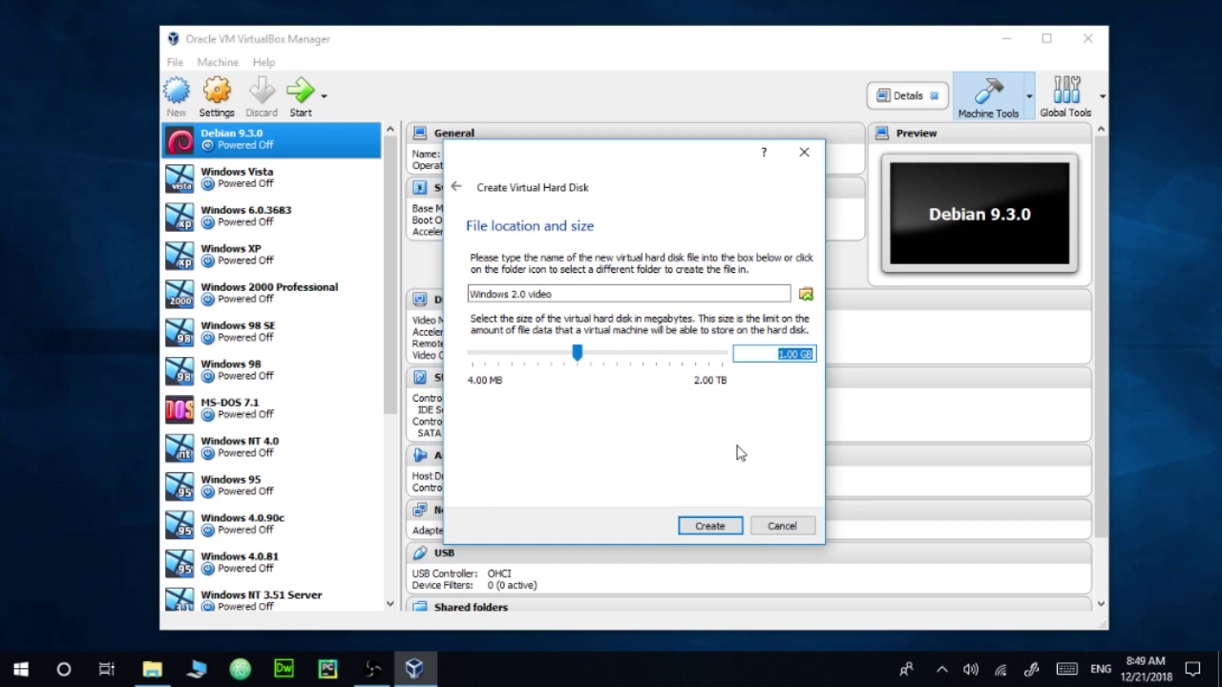
type("256")
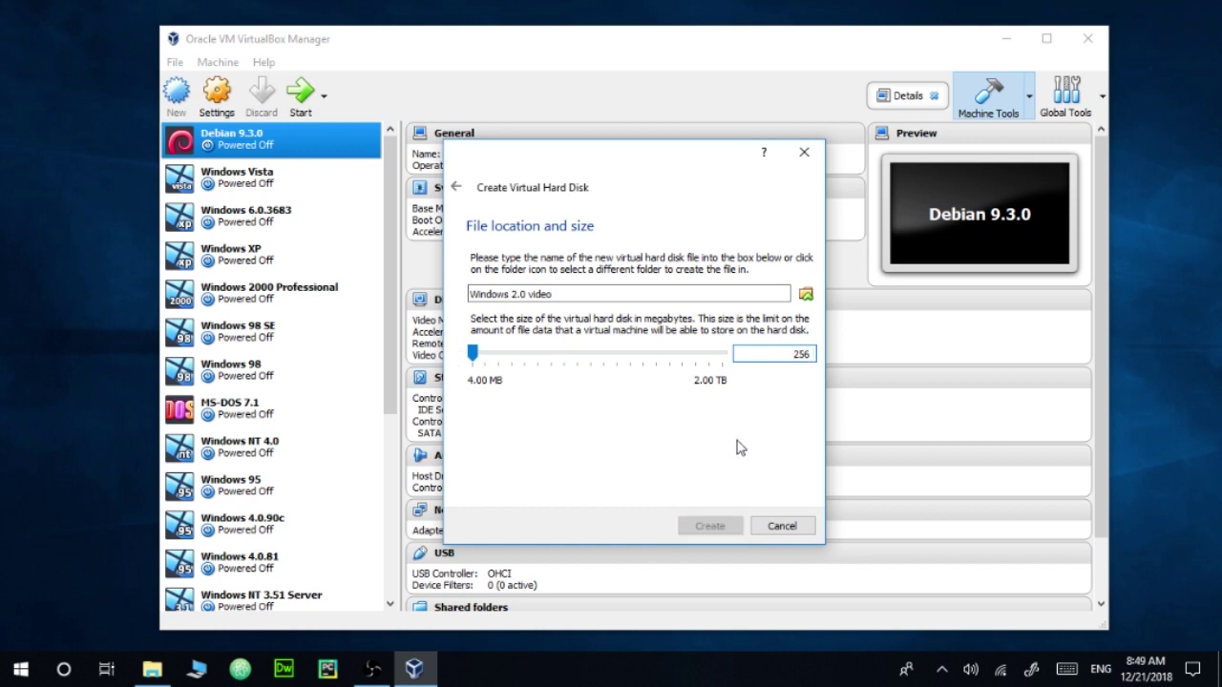
type(" MB")
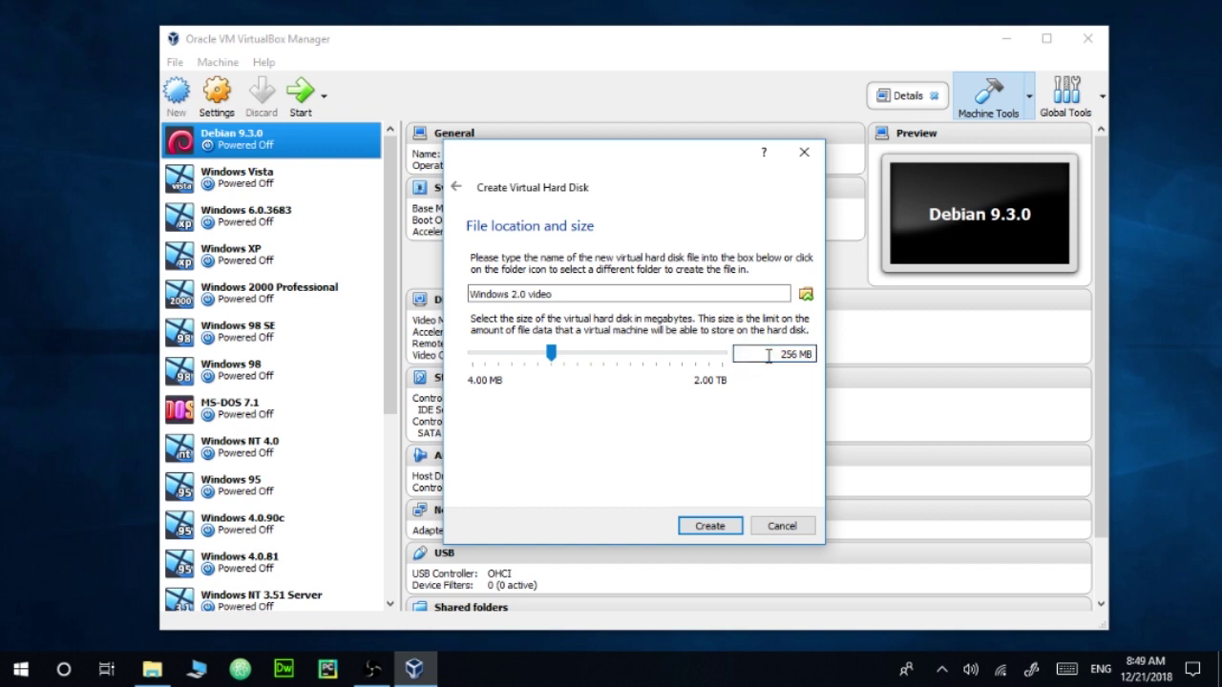
left_click(711, 526)
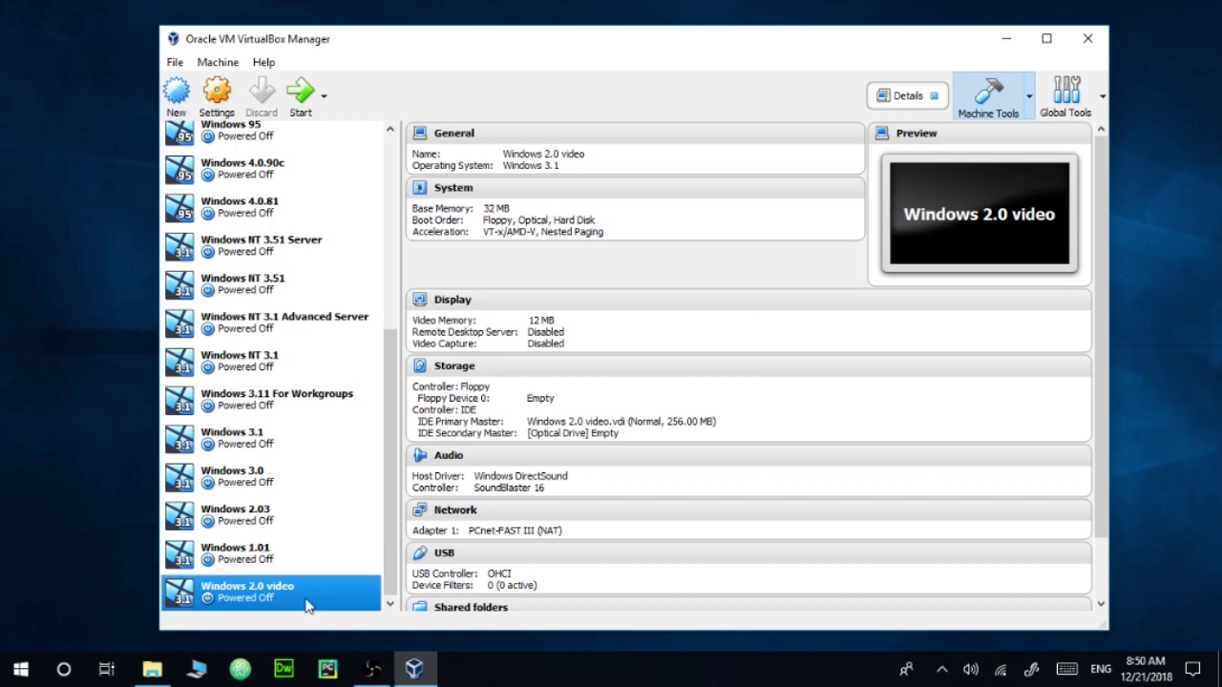
Step: In the machine's settings, look over Display, Audio and Network, then select Storage's empty floppy slot
left_click(217, 93)
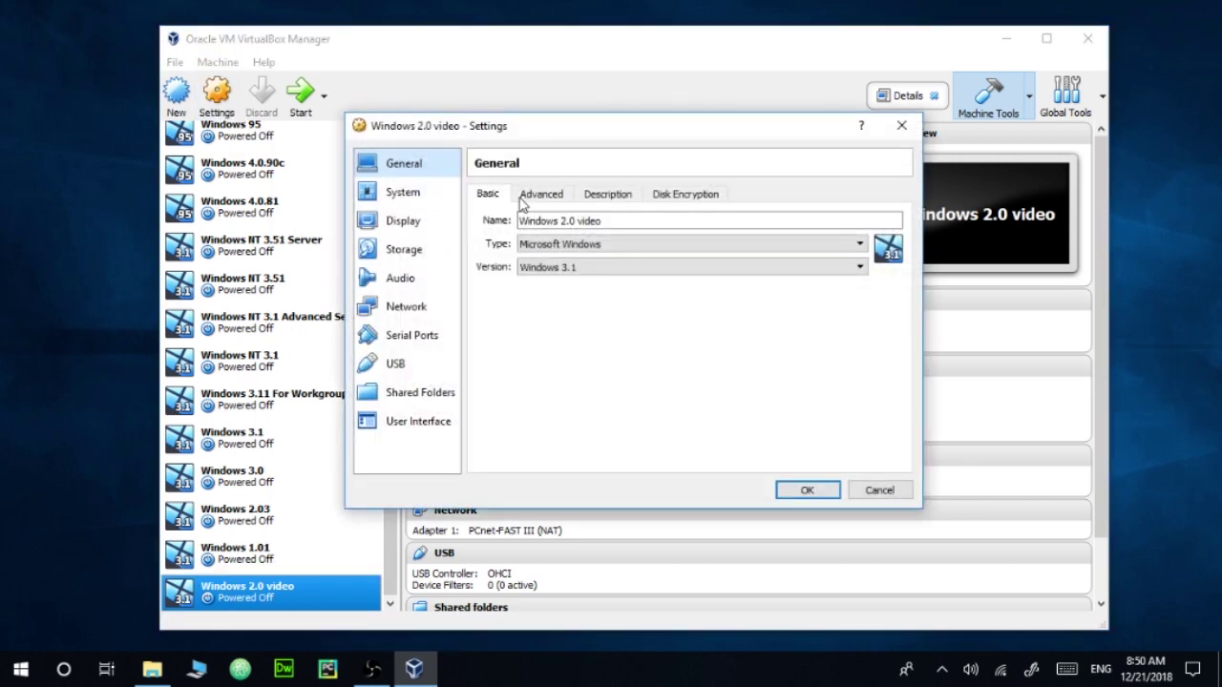
left_click(417, 226)
left_click(420, 277)
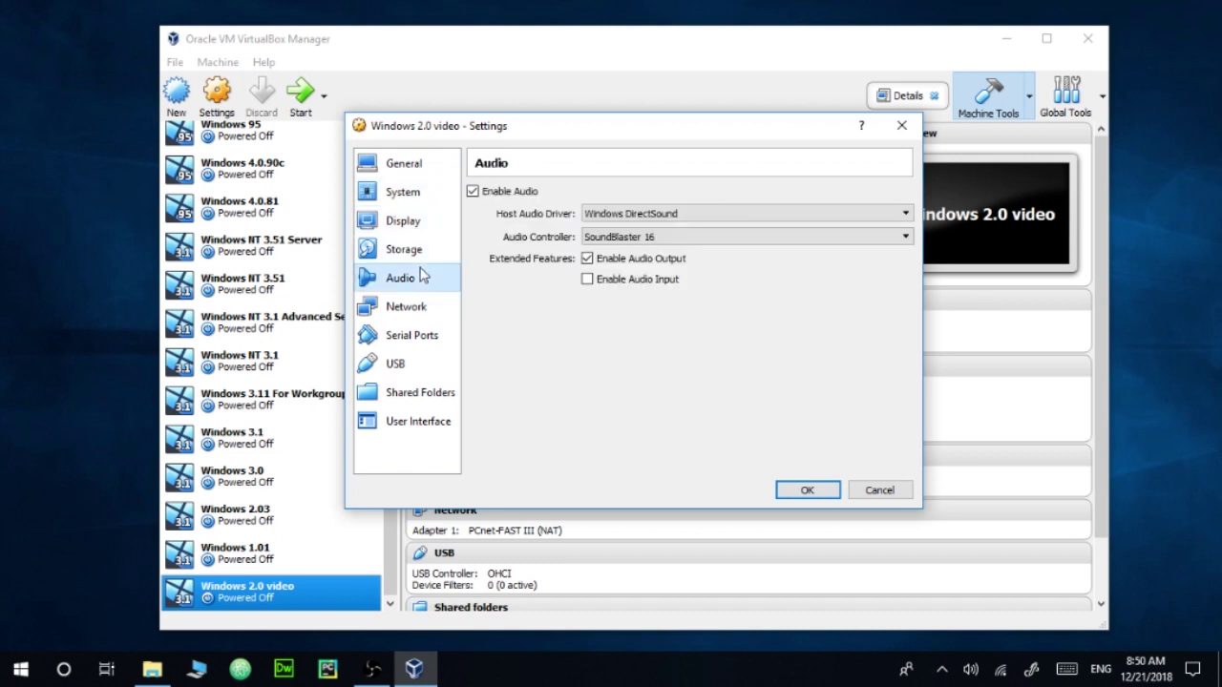
left_click(425, 305)
left_click(423, 254)
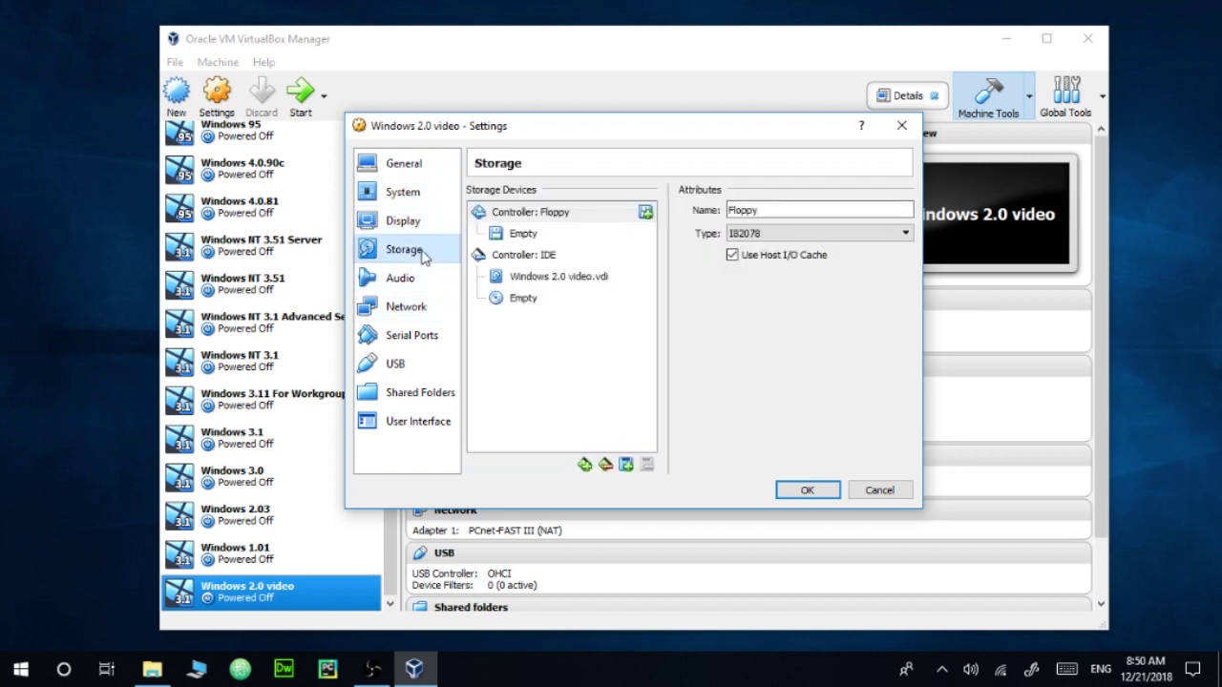
left_click(539, 236)
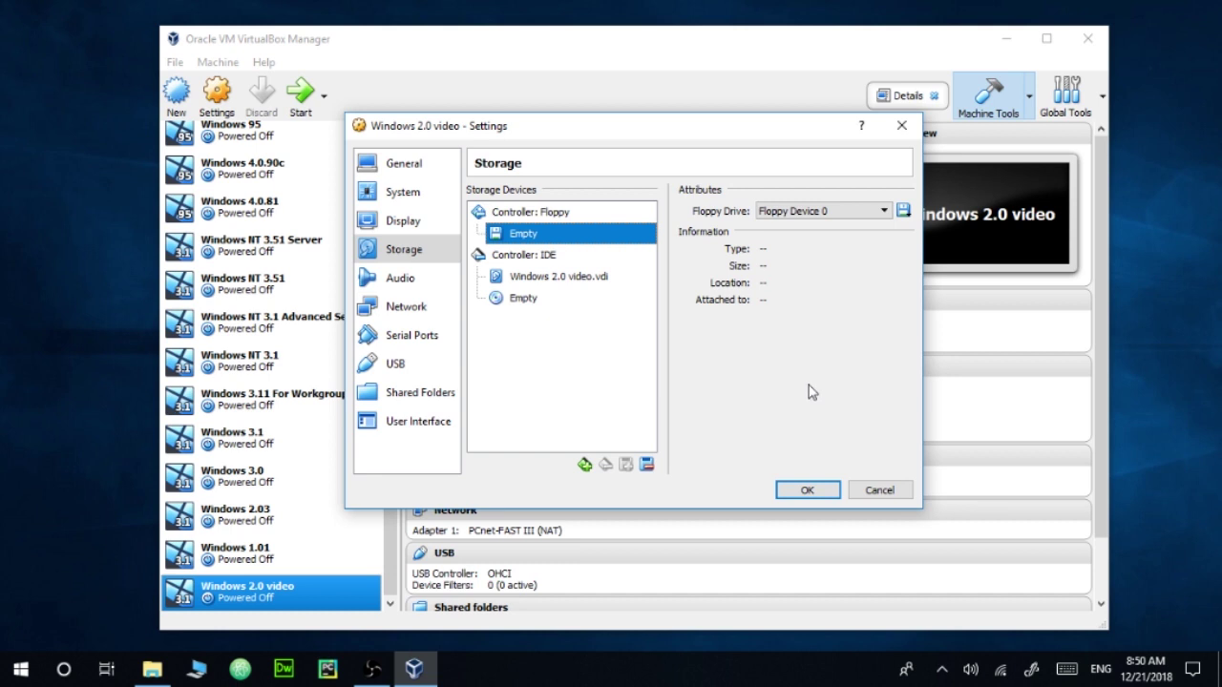
Step: Mount MS DOS 6.0\Disk1.img in the floppy drive and save the settings
left_click(903, 211)
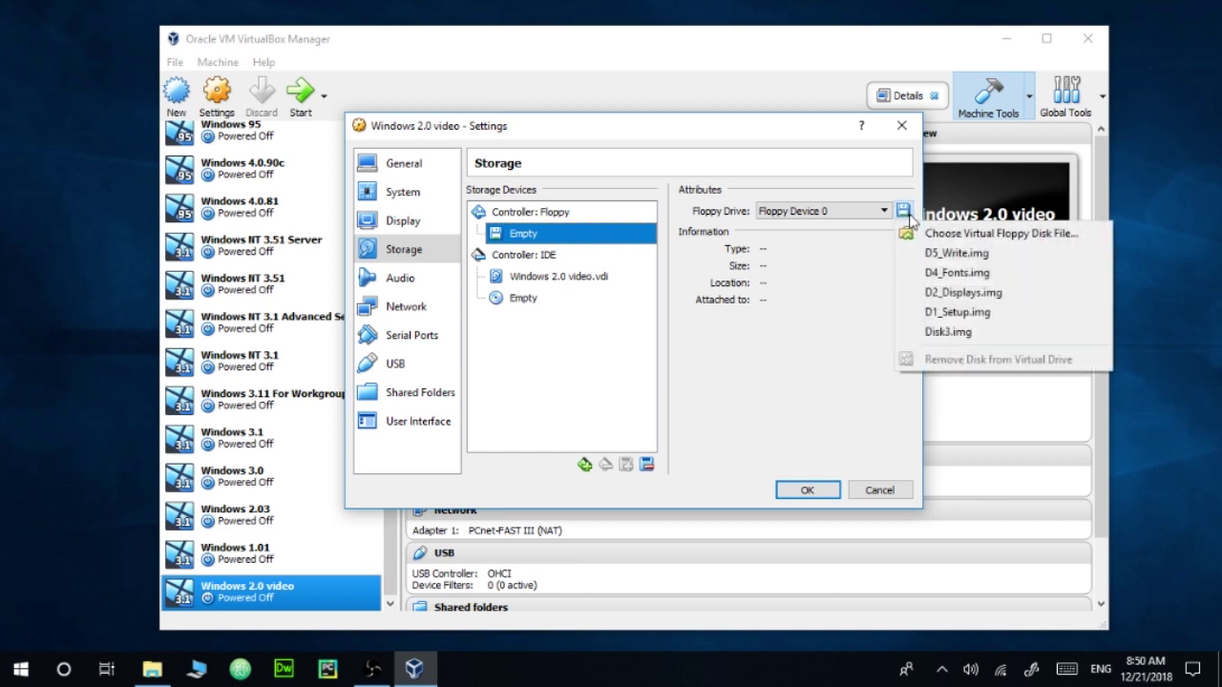
left_click(921, 233)
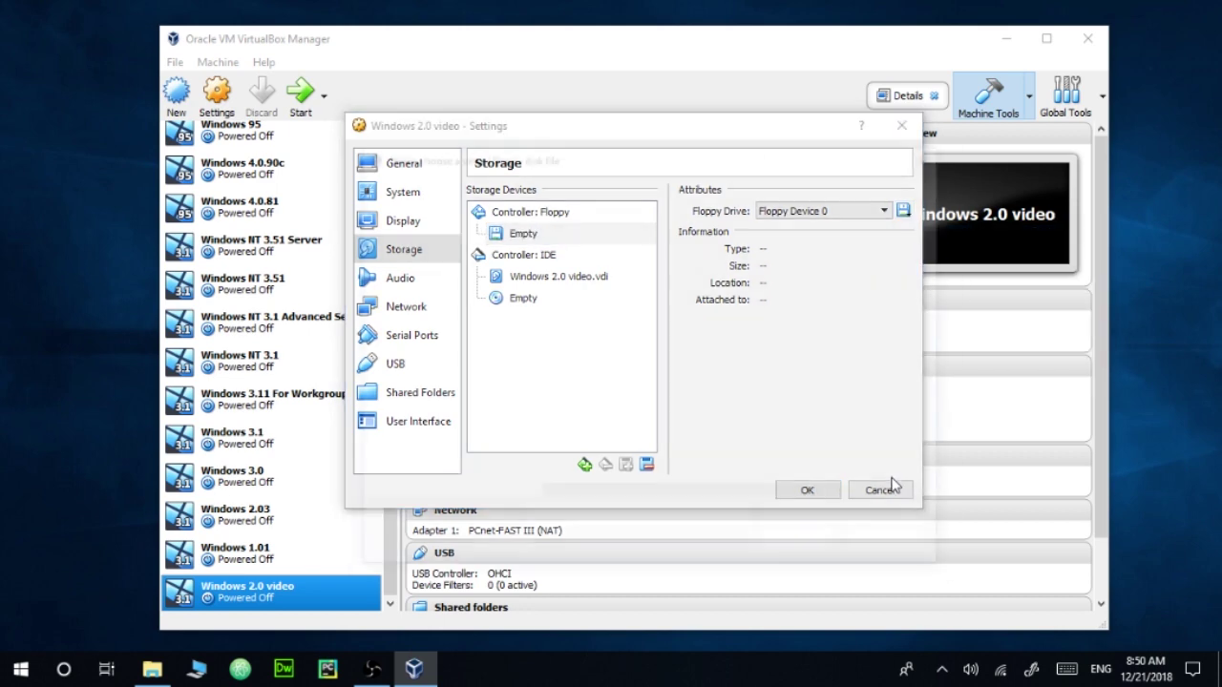
left_click_drag(576, 156, 598, 146)
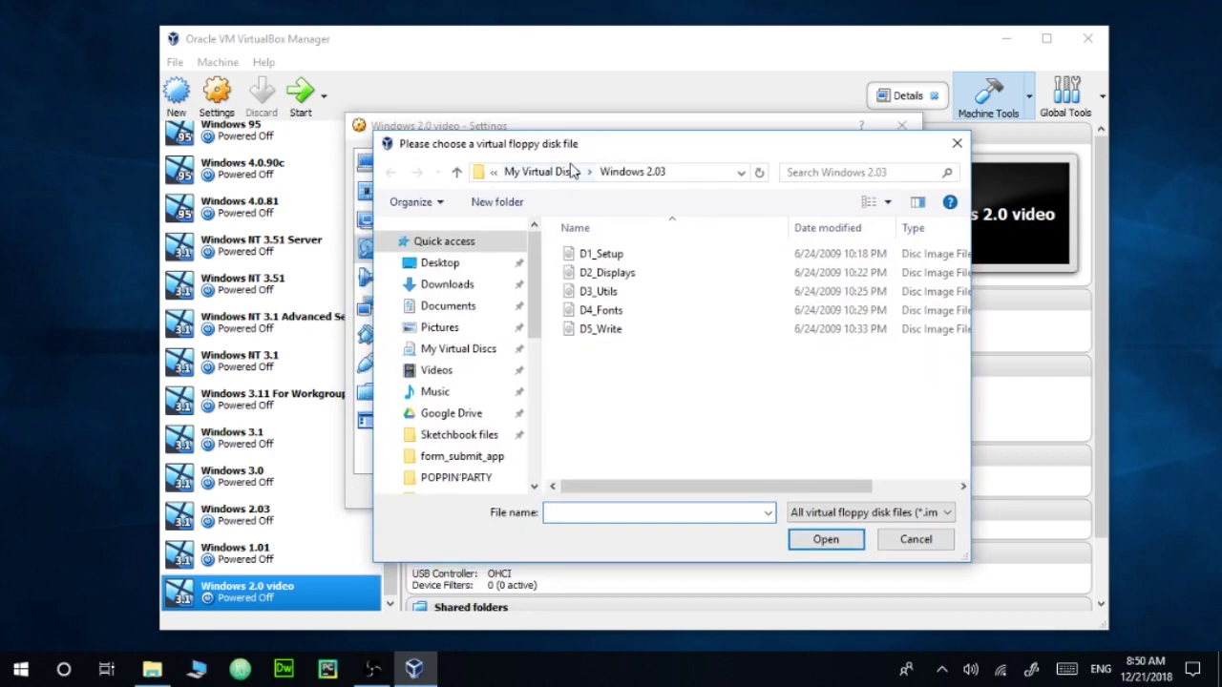
left_click(565, 172)
scroll(602, 375, "up", 2)
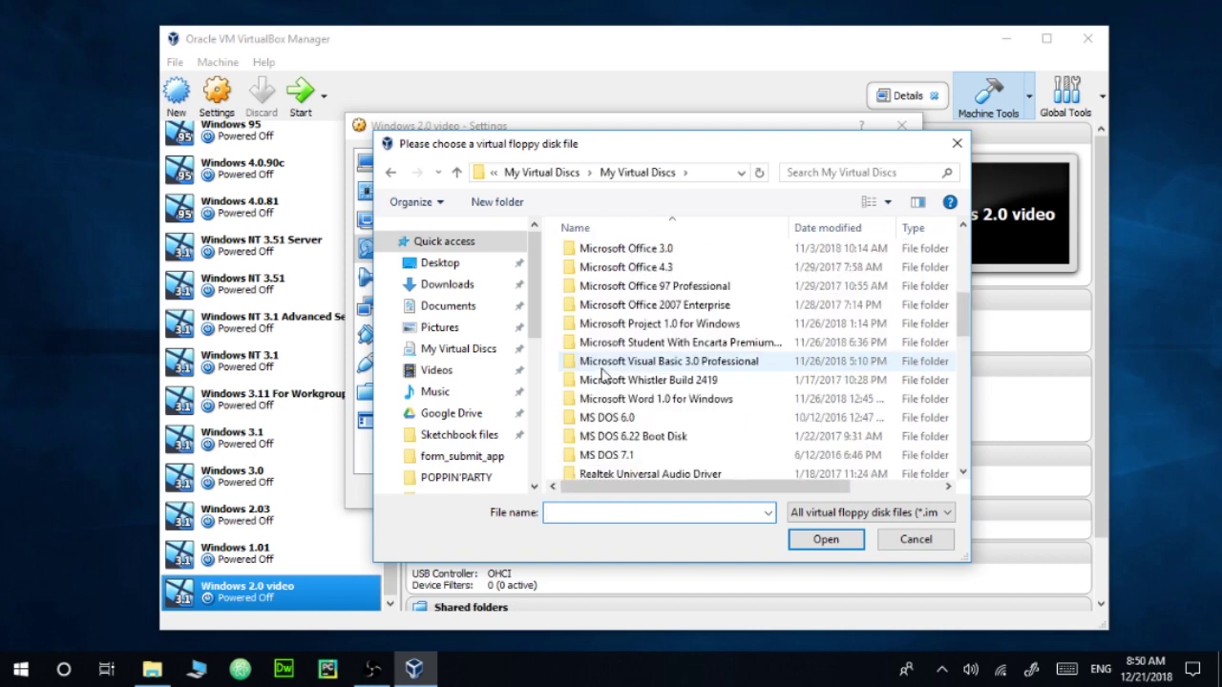
scroll(614, 323, "down", 1)
double_click(609, 322)
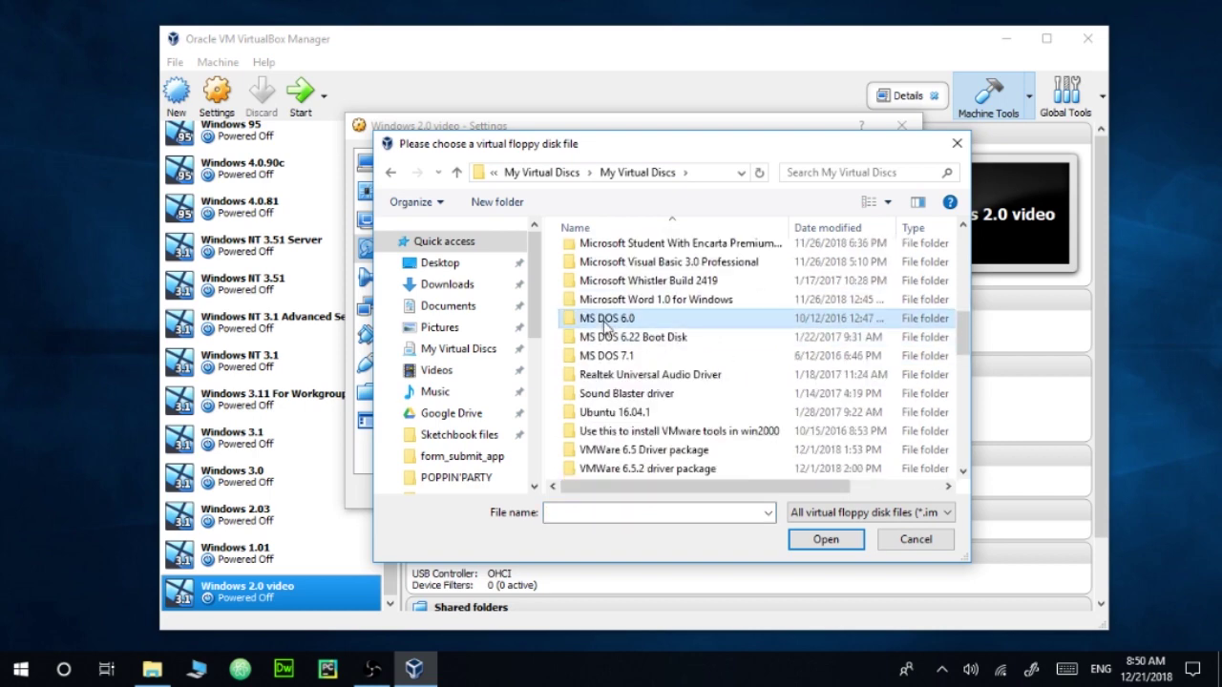
double_click(602, 273)
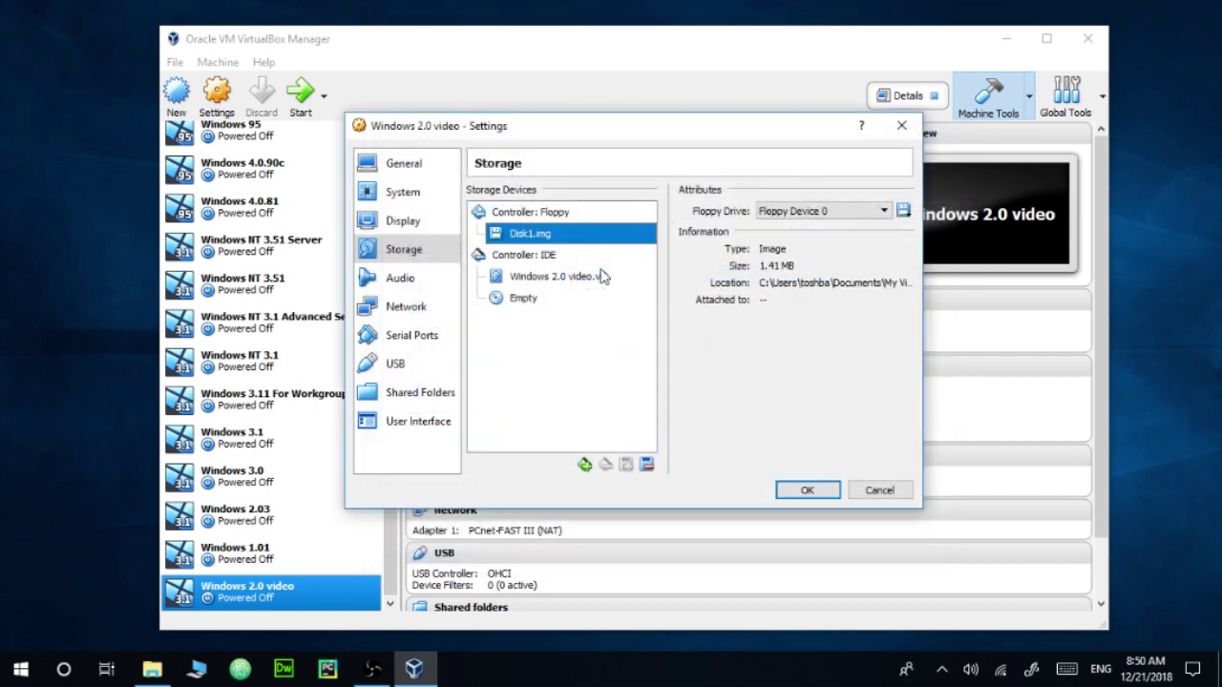
left_click(807, 491)
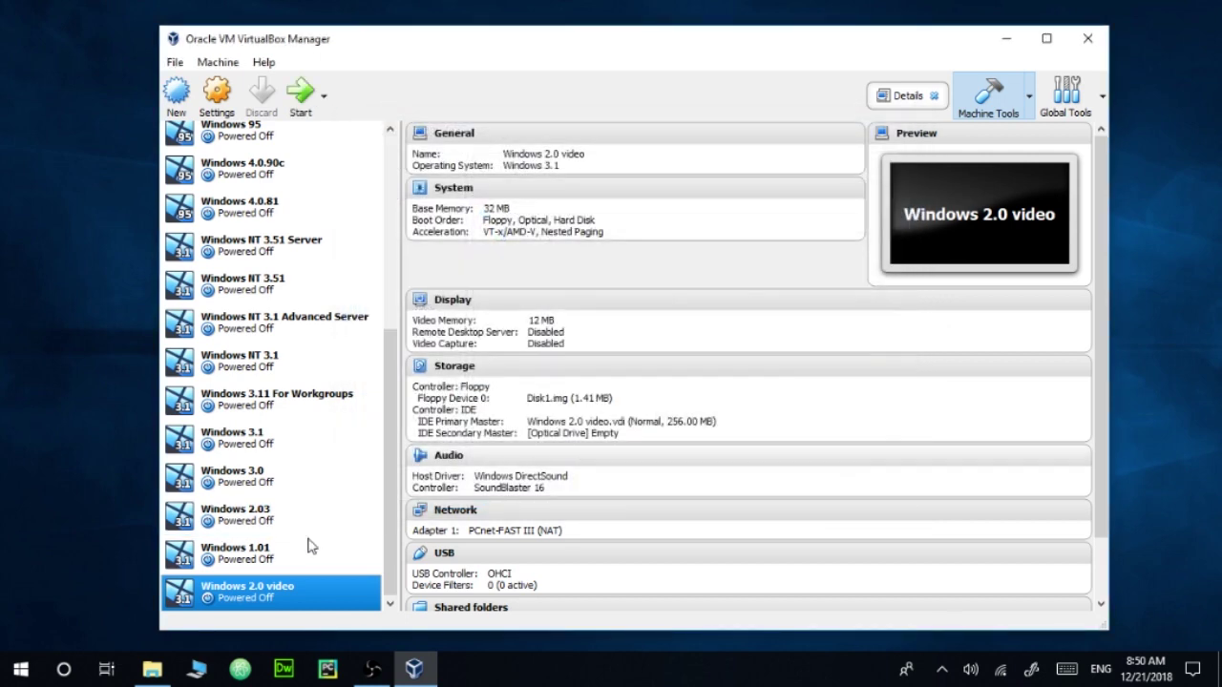
Step: Boot the machine and run MS-DOS 6 Setup with default disk, regional settings and C:\DOS
left_click(302, 91)
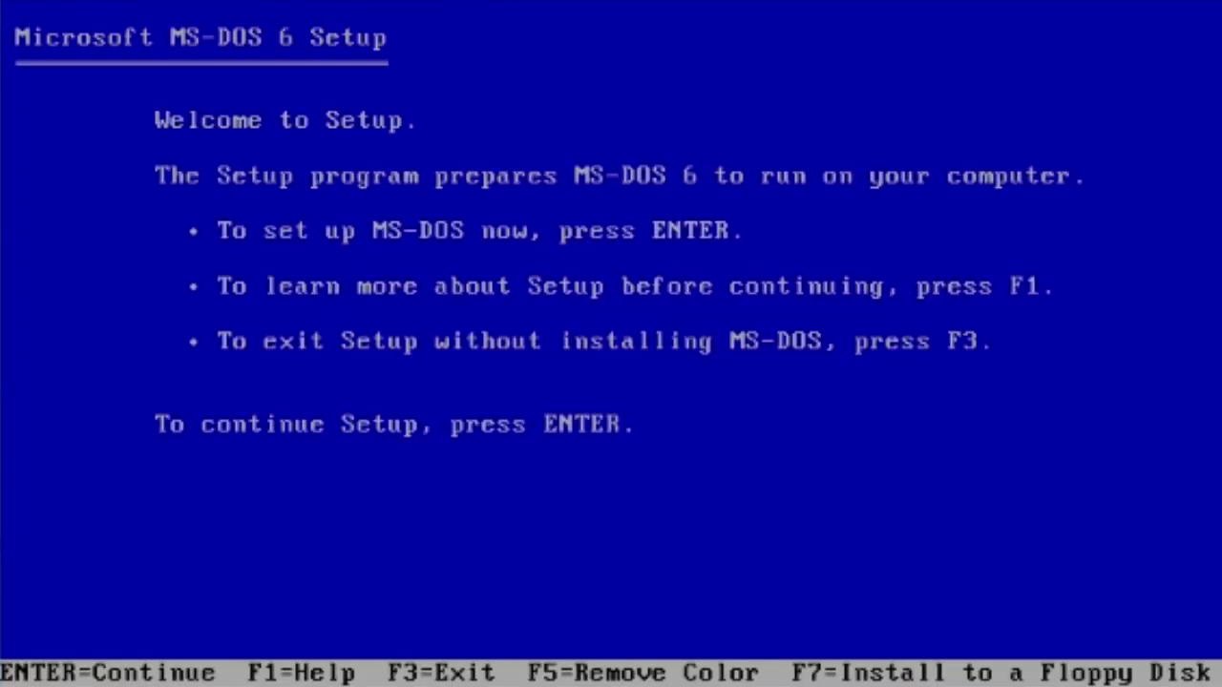
key("Return")
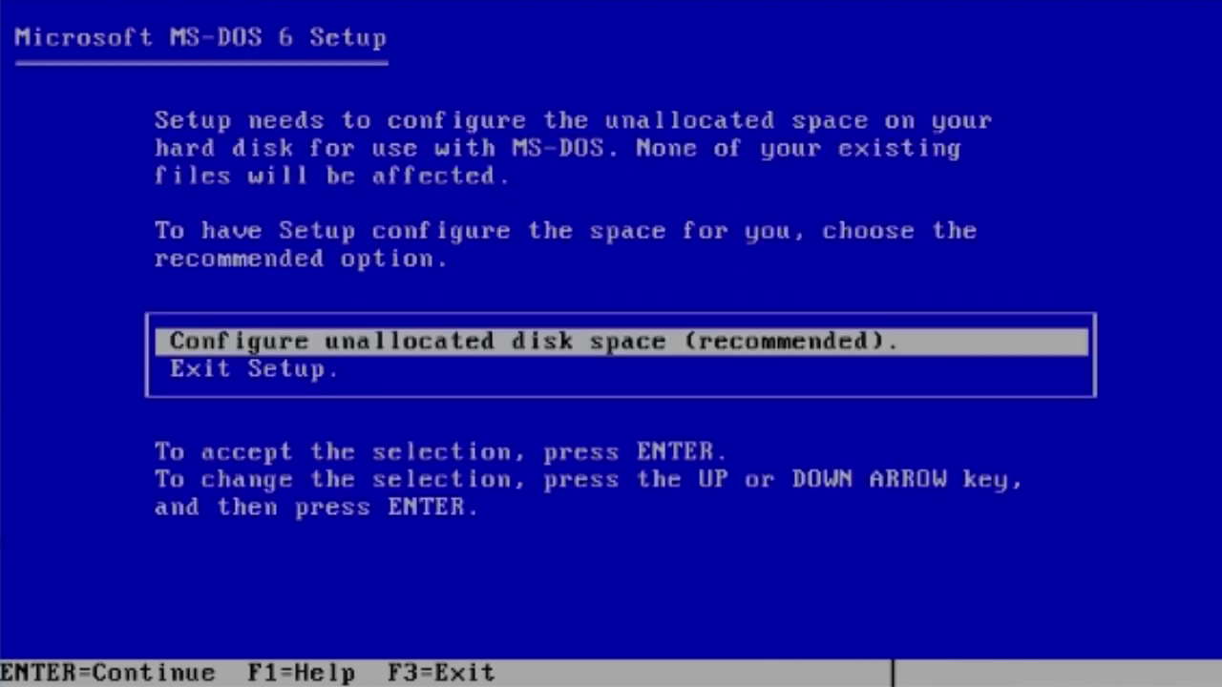
key("Return")
key("Return")
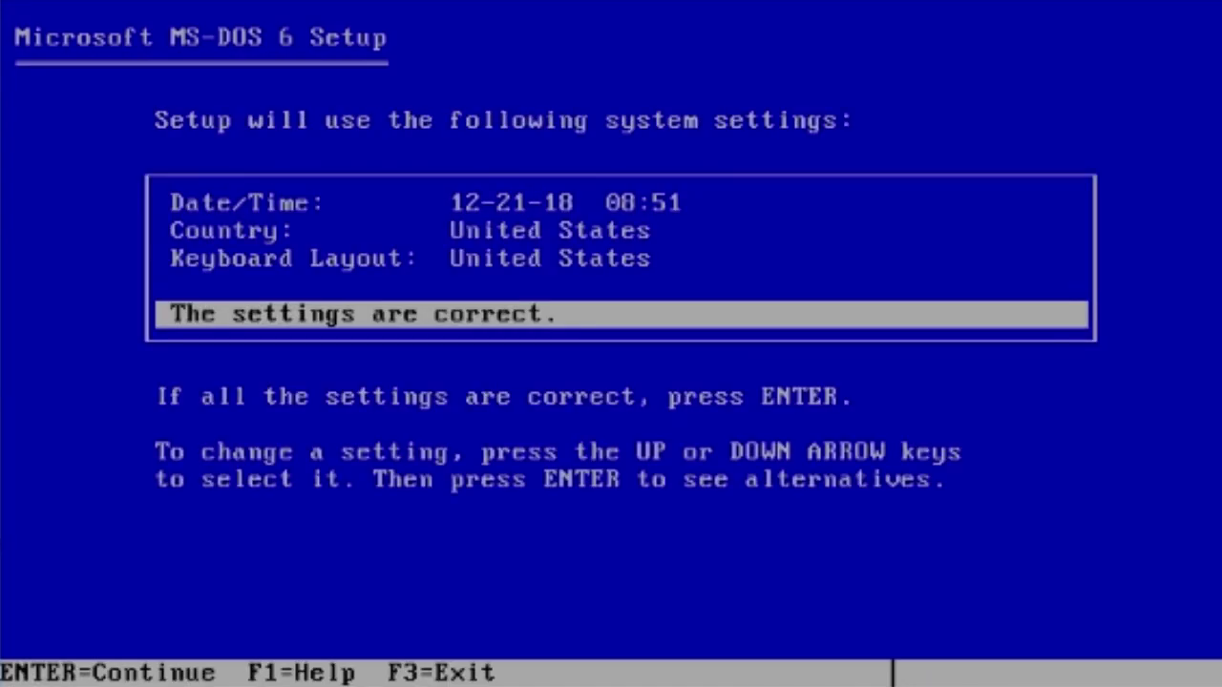
key("Return")
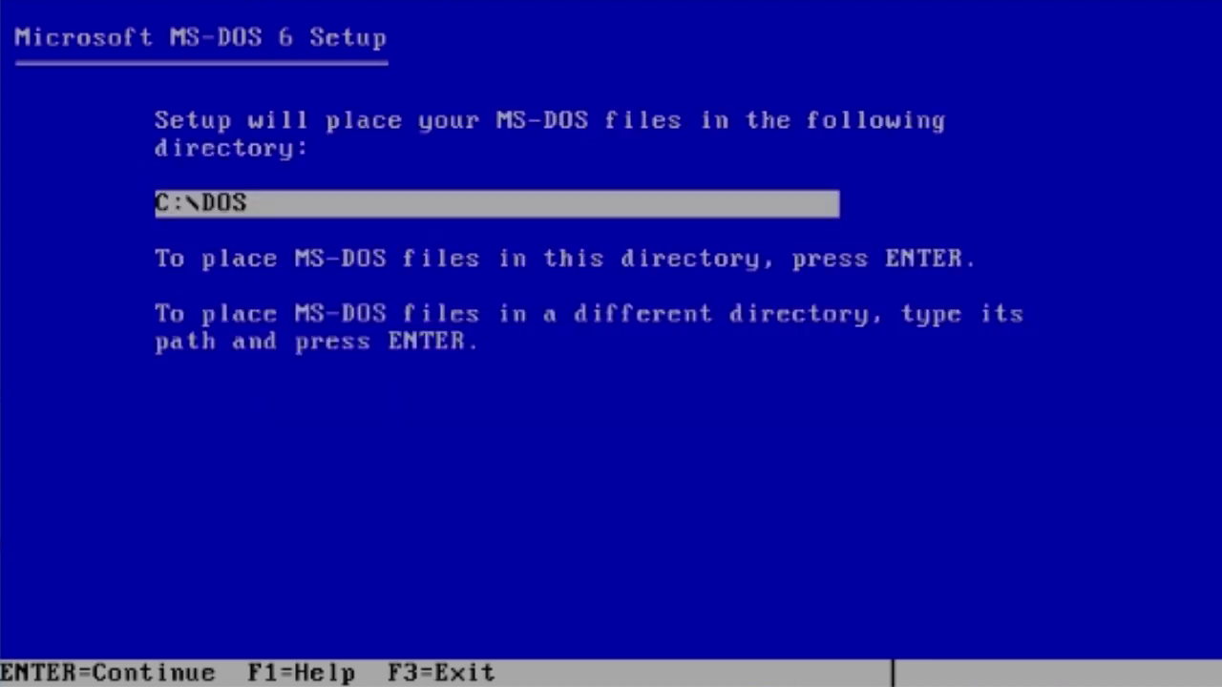
key("Return")
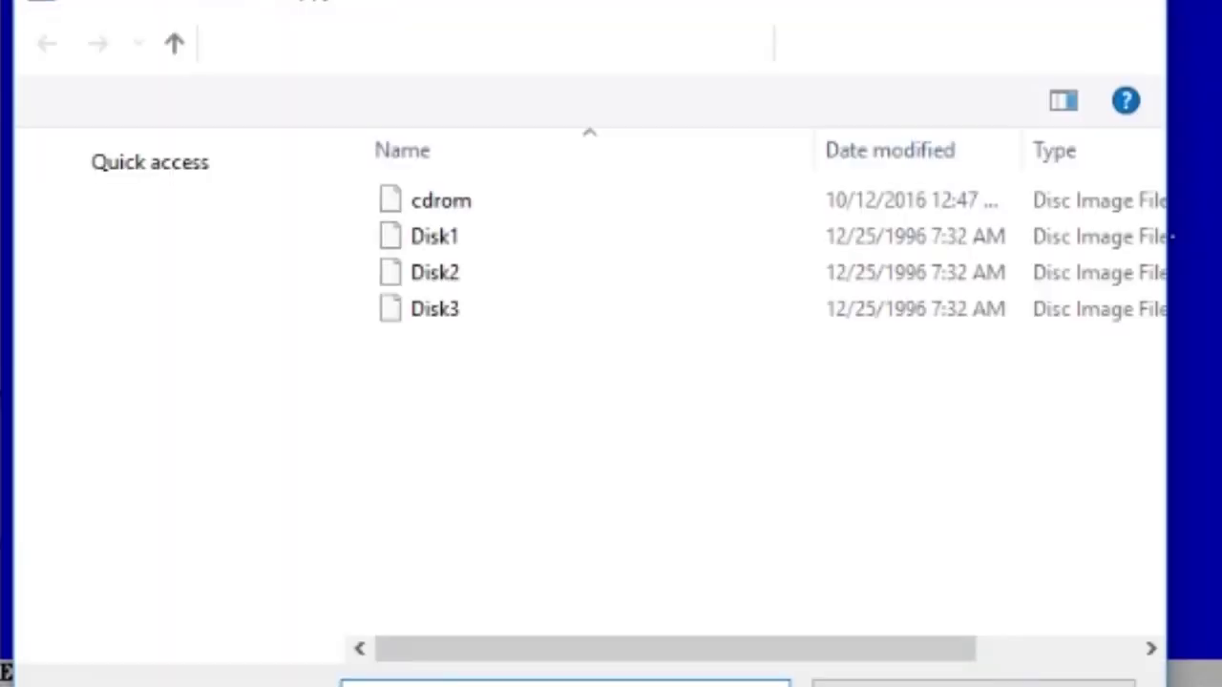
Step: Supply the Disk2 and Disk3 images, then remove the disks and restart into MS-DOS 6
double_click(504, 272)
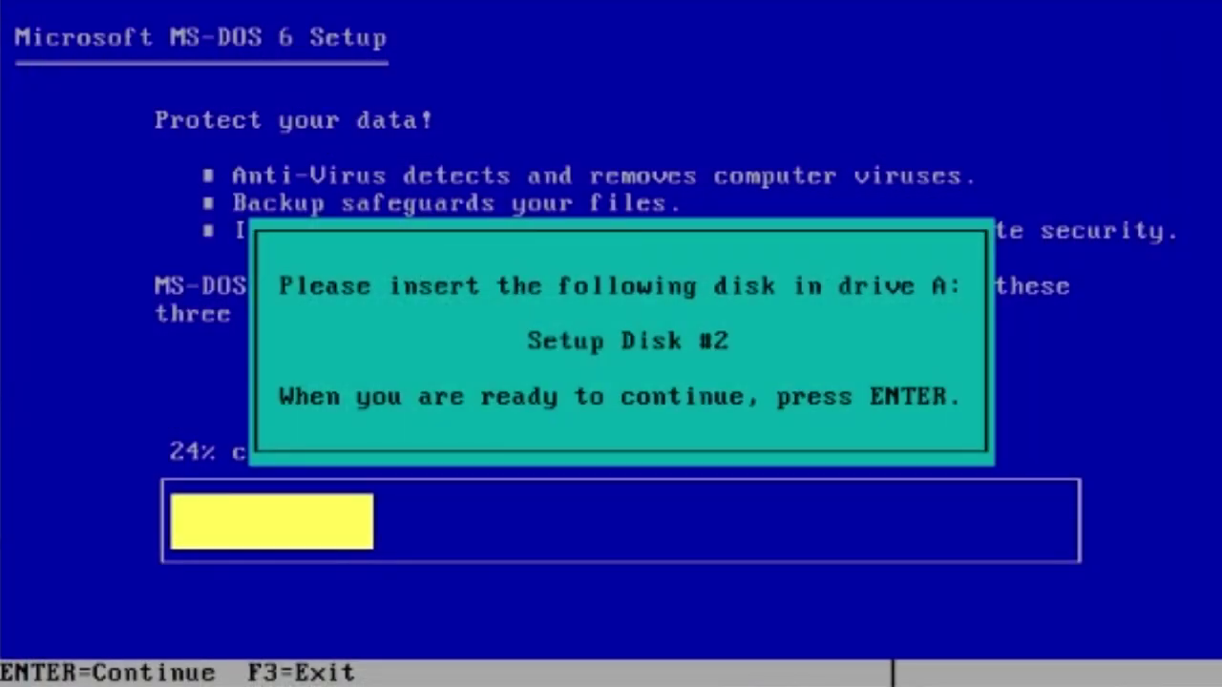
key("Return")
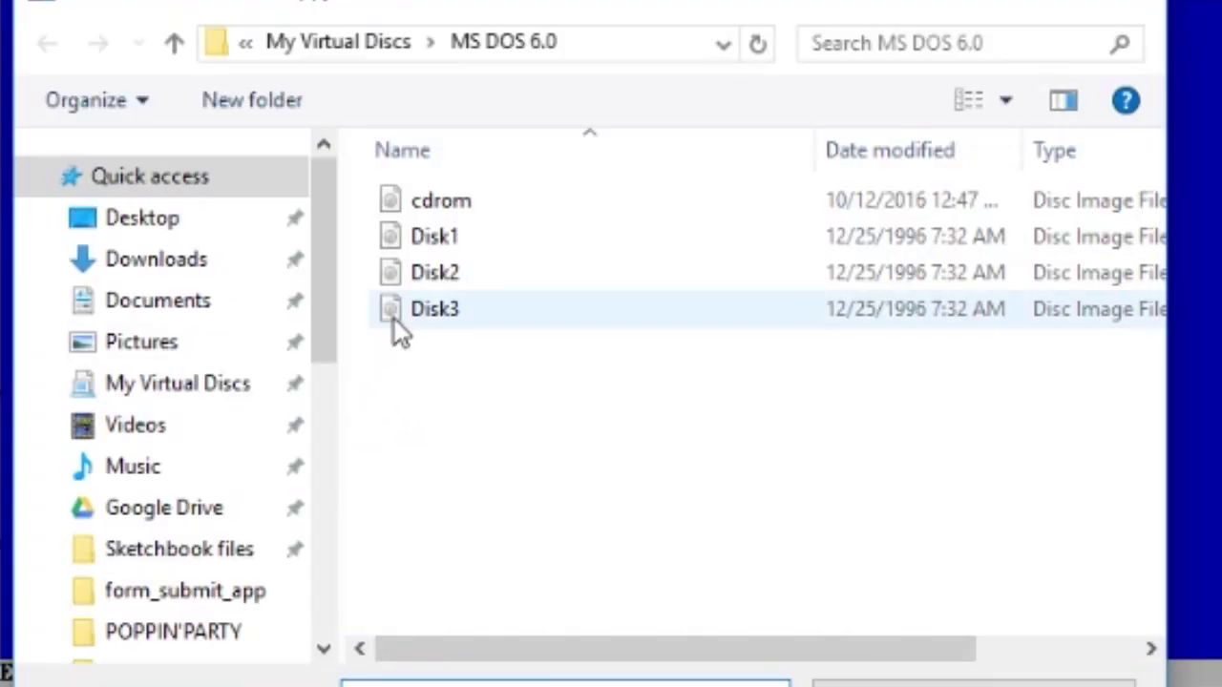
double_click(394, 319)
key("Return")
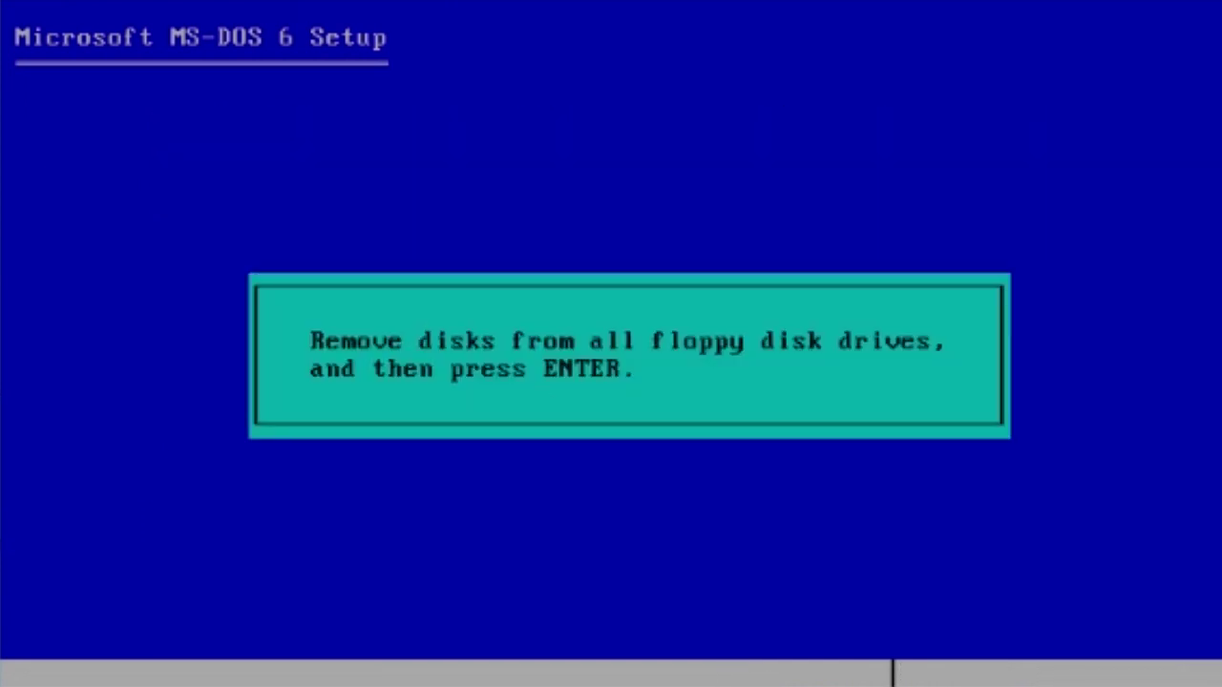
key("Return")
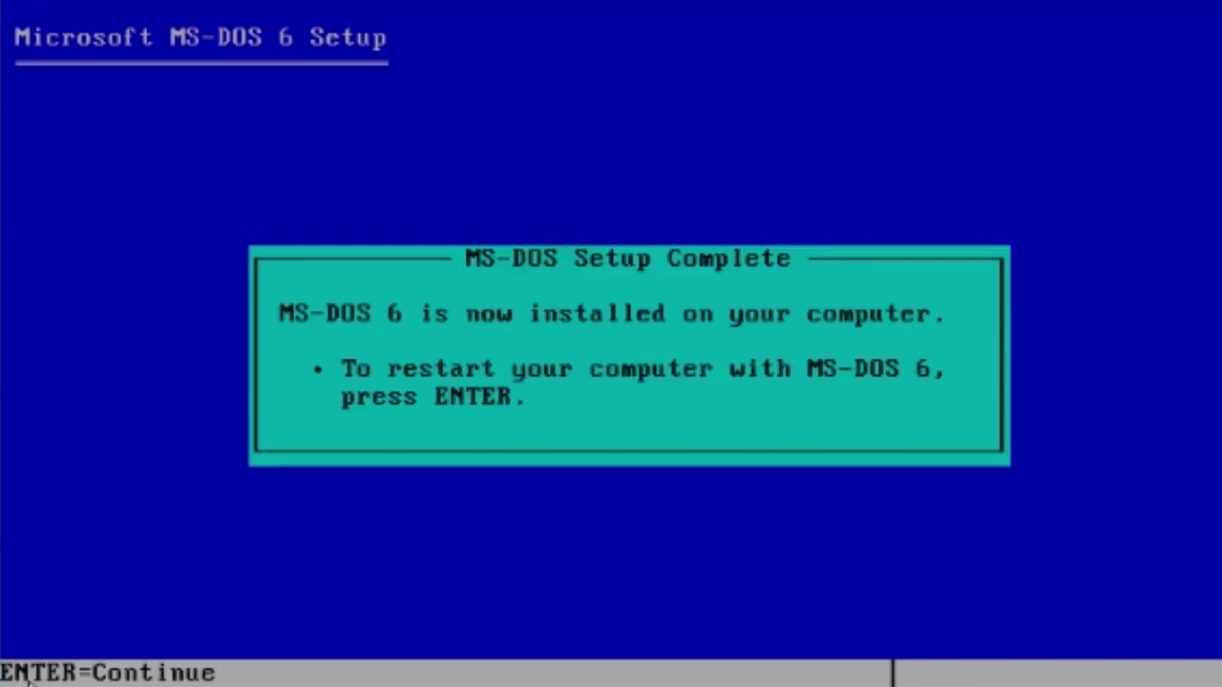
key("Return")
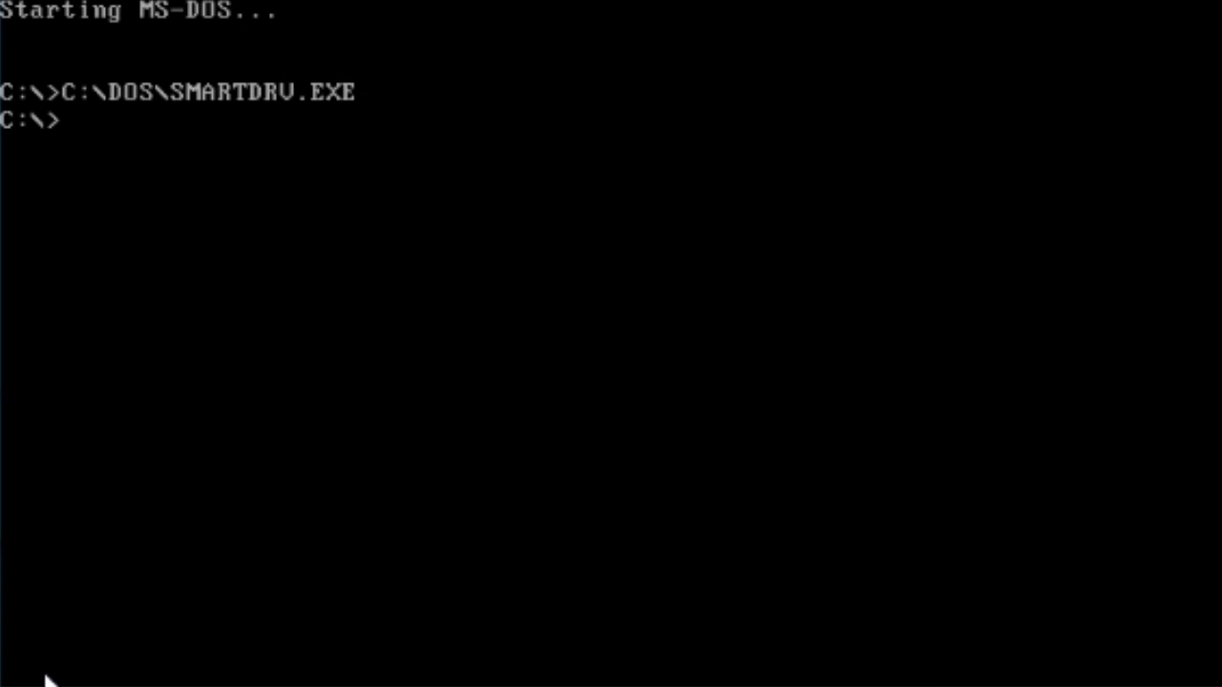
Step: Check the MS-DOS version with ver and clear the screen with cls
type("ver")
key("Return")
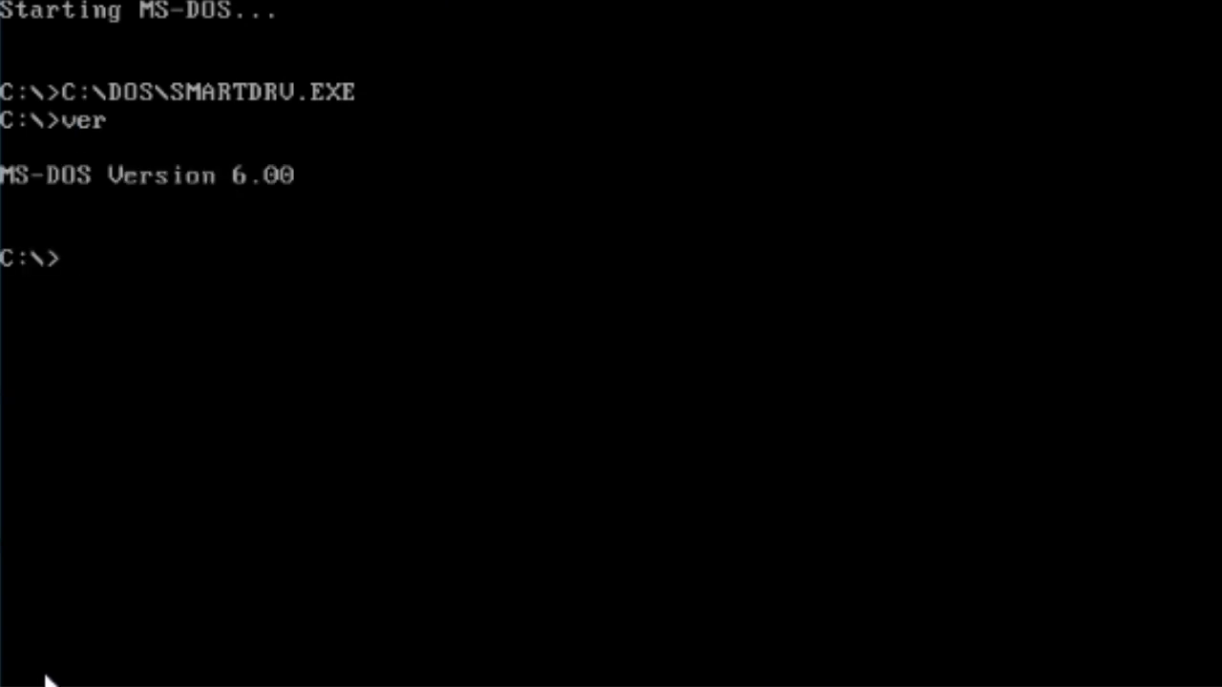
type("cls")
key("Return")
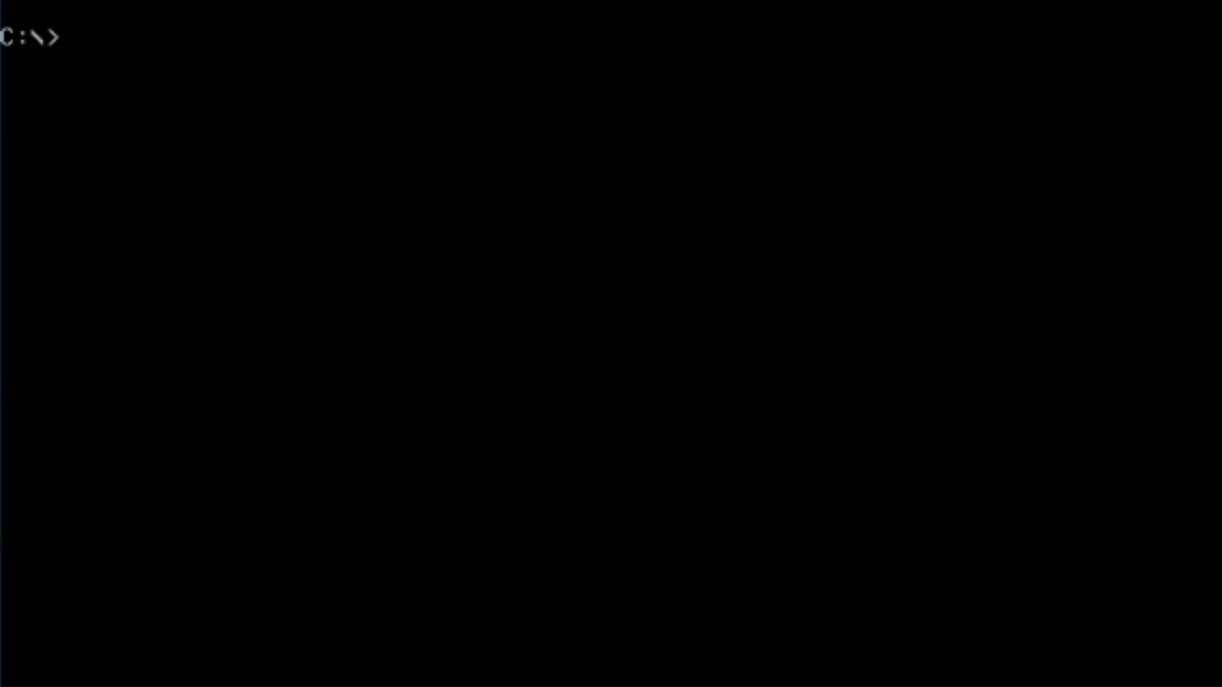
Step: Insert the Windows 2.03 D1_Setup disk image into the floppy drive
left_click(374, 5)
mouse_move(395, 55)
left_click(853, 60)
left_click(396, 53)
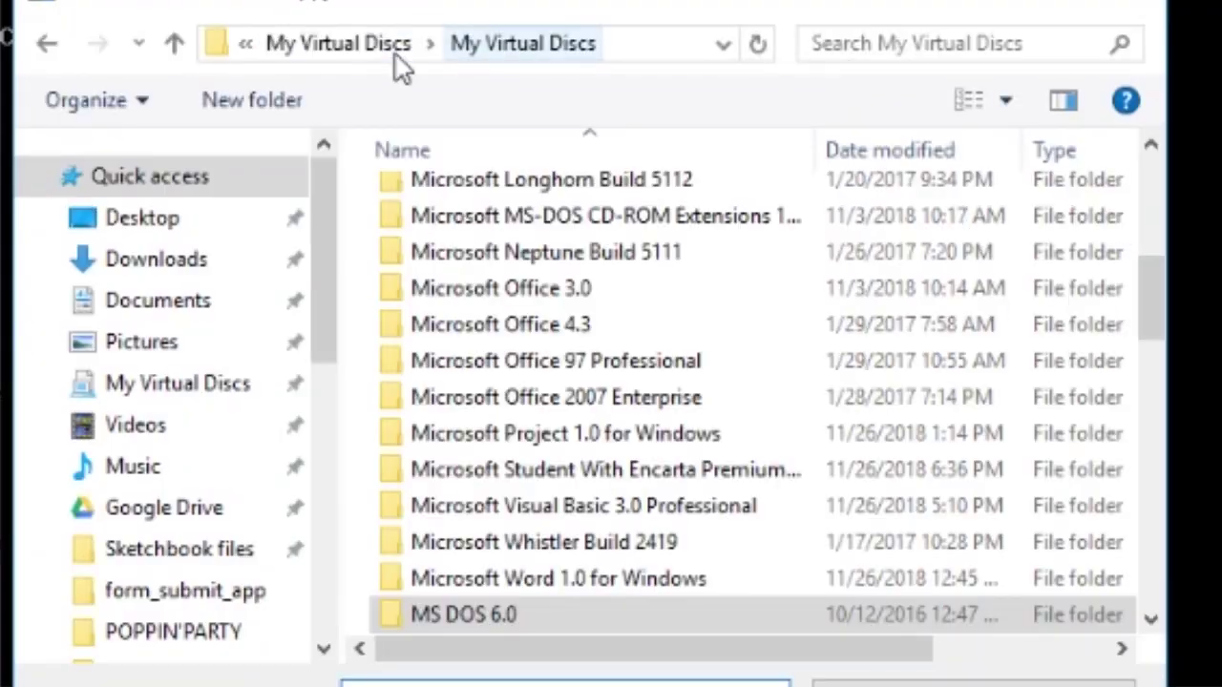
scroll(616, 329, "down", 6)
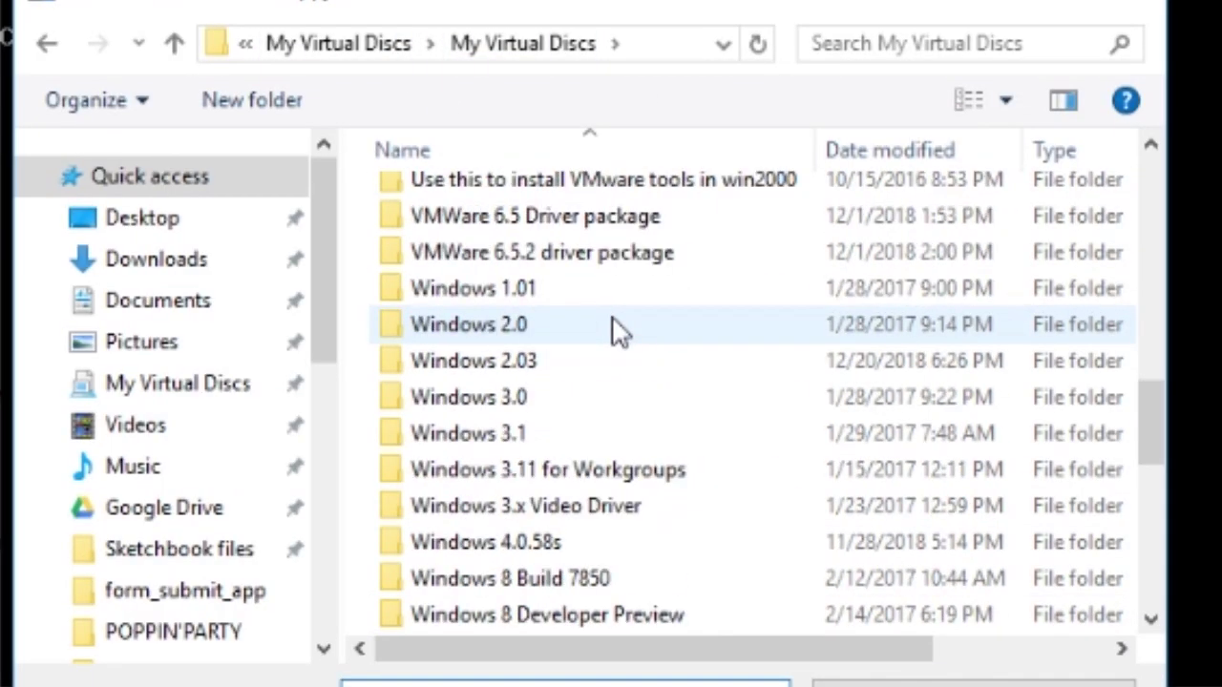
double_click(460, 362)
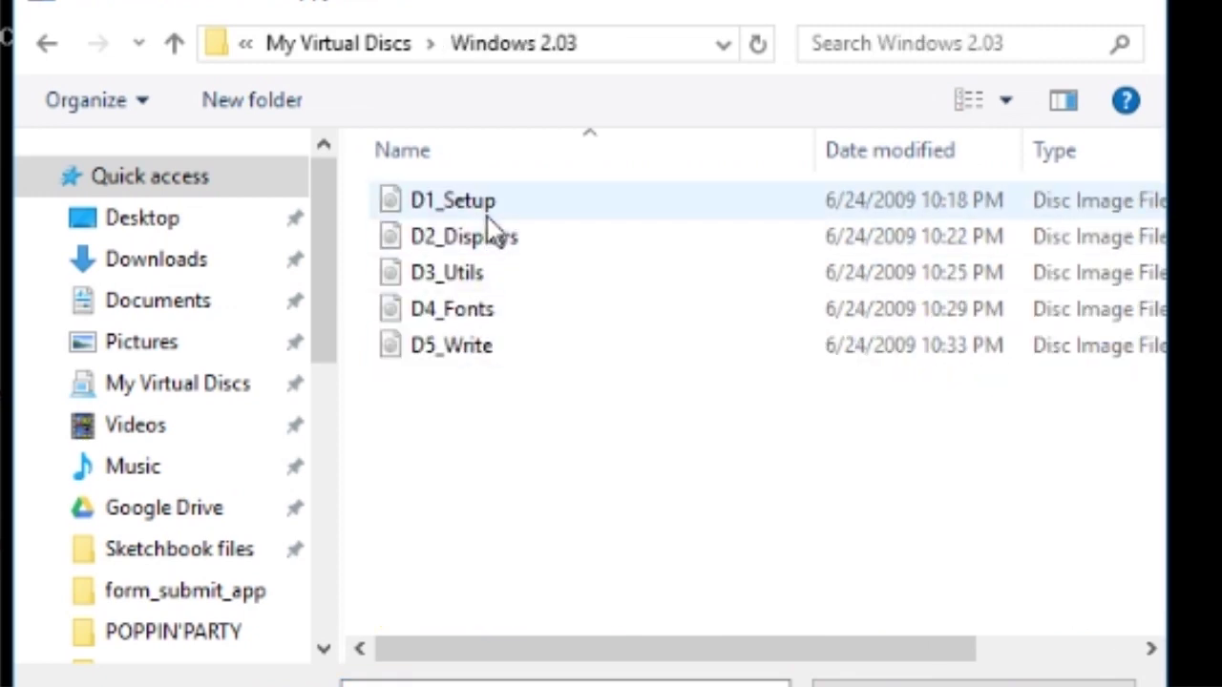
double_click(448, 202)
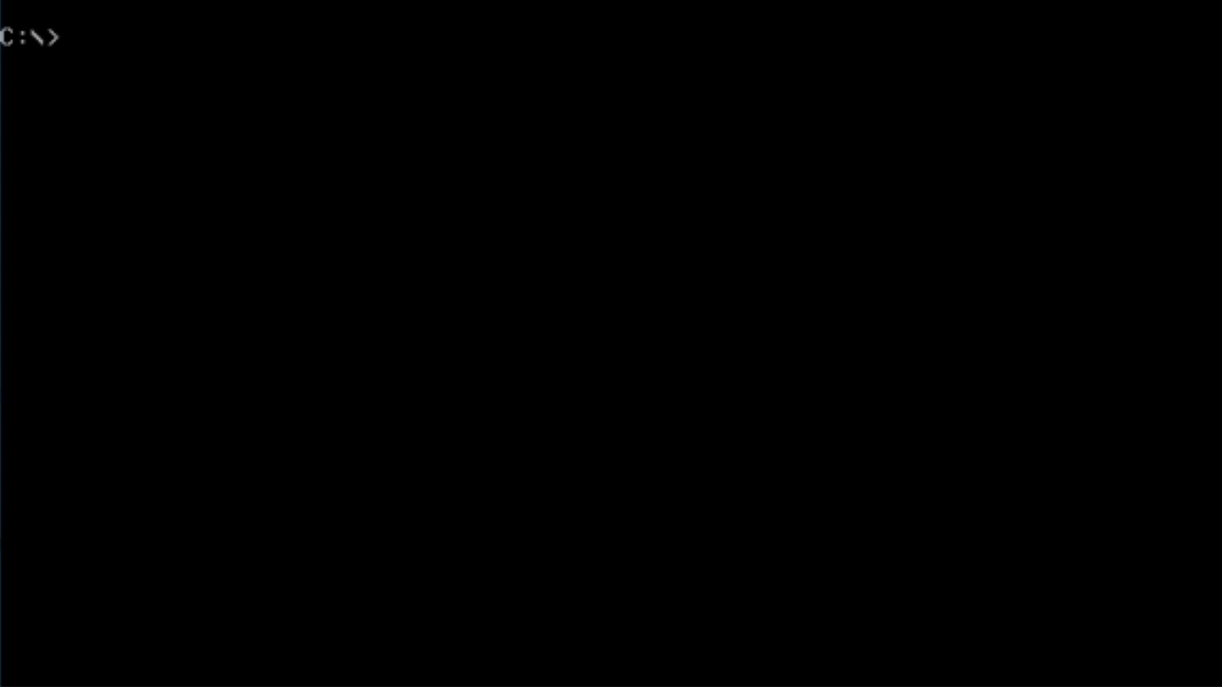
Step: List drive C in wide format with dir /w, then switch to A: and list it too
type("dir /w")
key("Return")
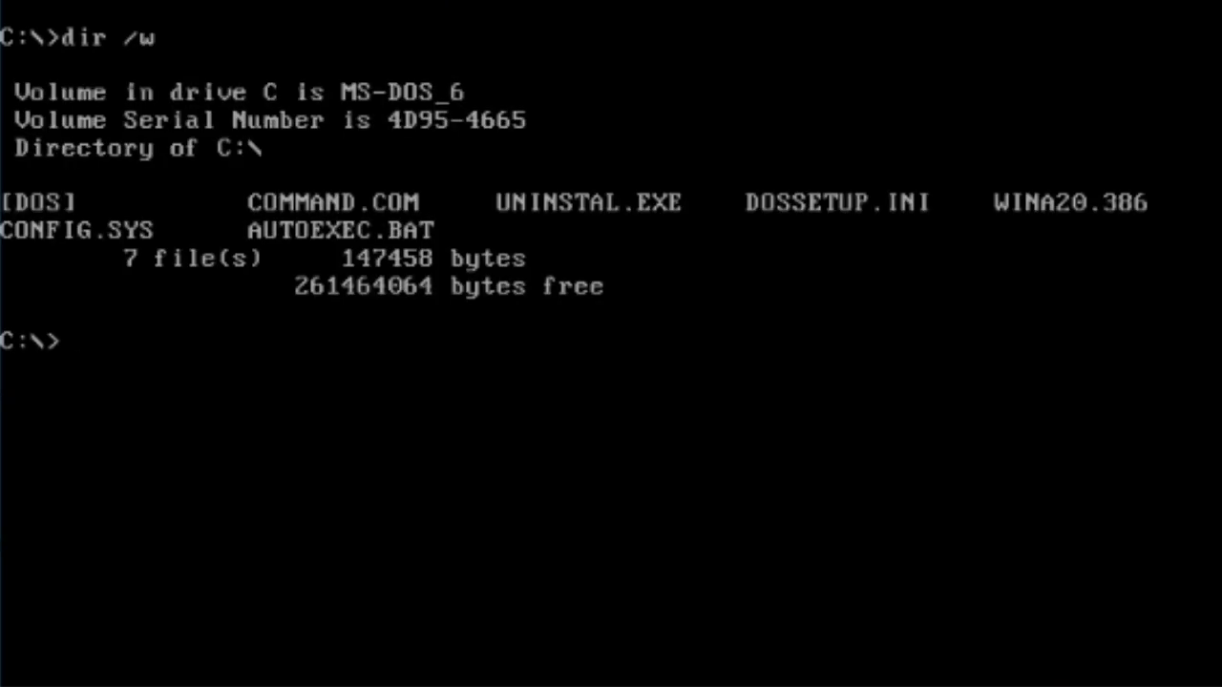
type("A:")
key("Return")
type("dir /w")
key("Return")
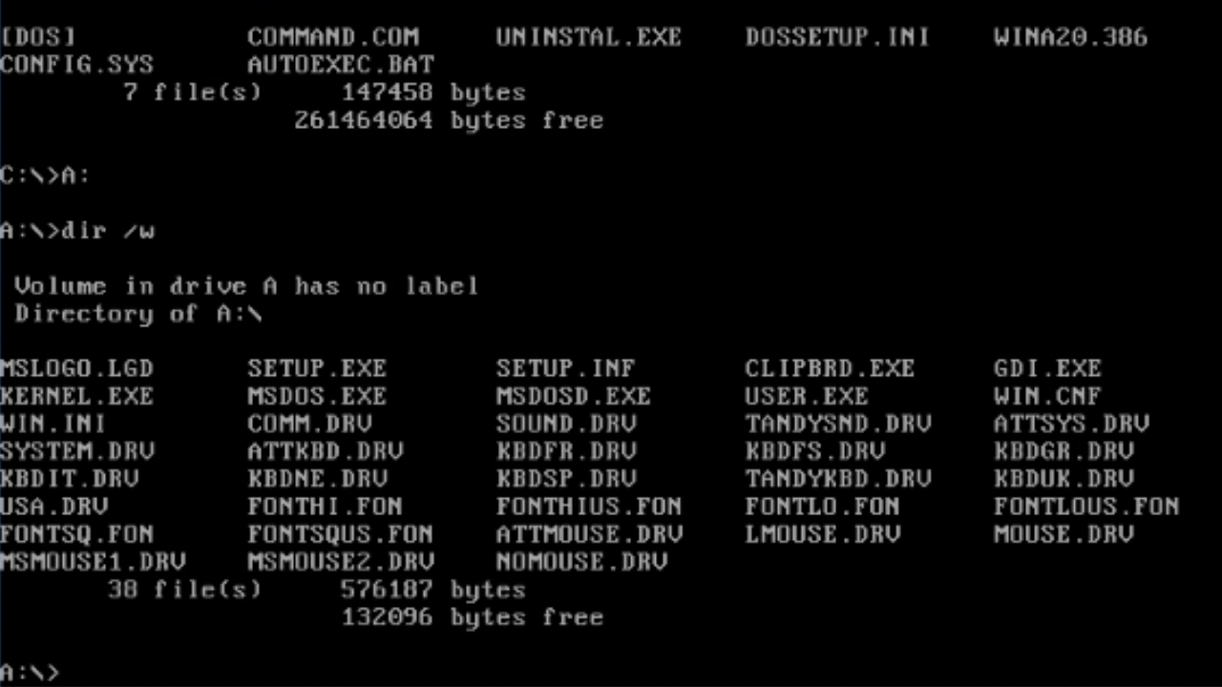
Step: Enter setup.exe at the A:\> prompt
type("setup")
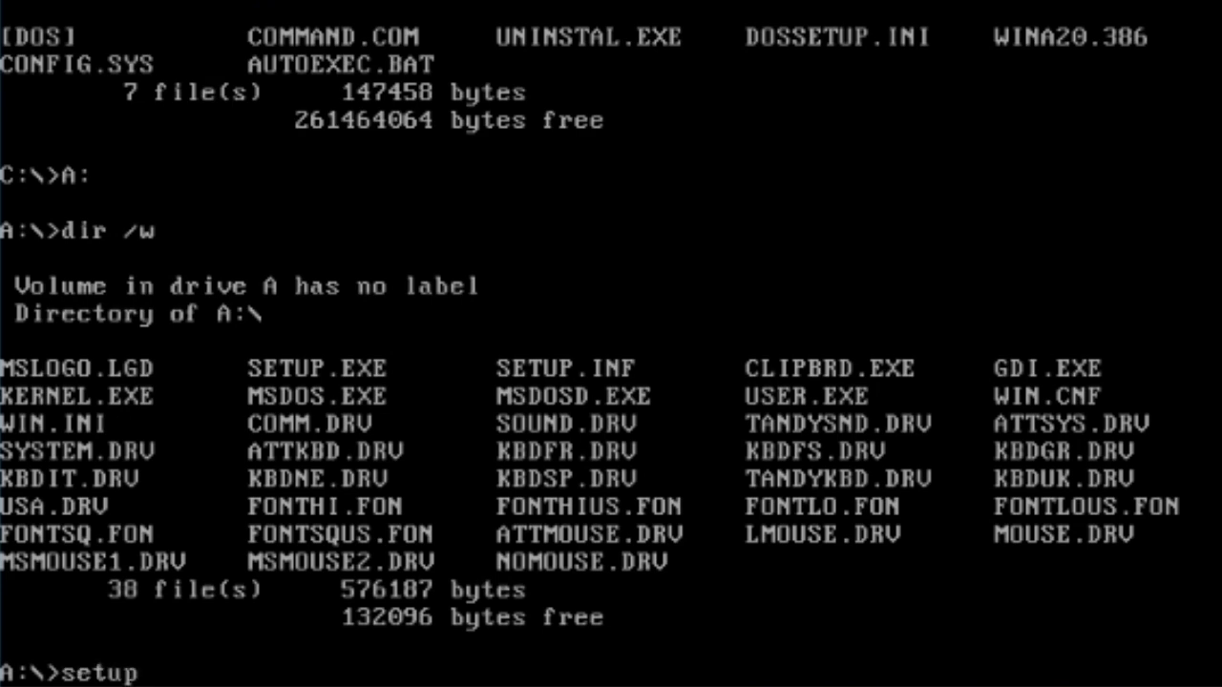
type(".exe")
Step: Launch Windows 2 Setup, accept C:\WINDOWS and choose IBM PC, XT, AT as computer type
key("Return")
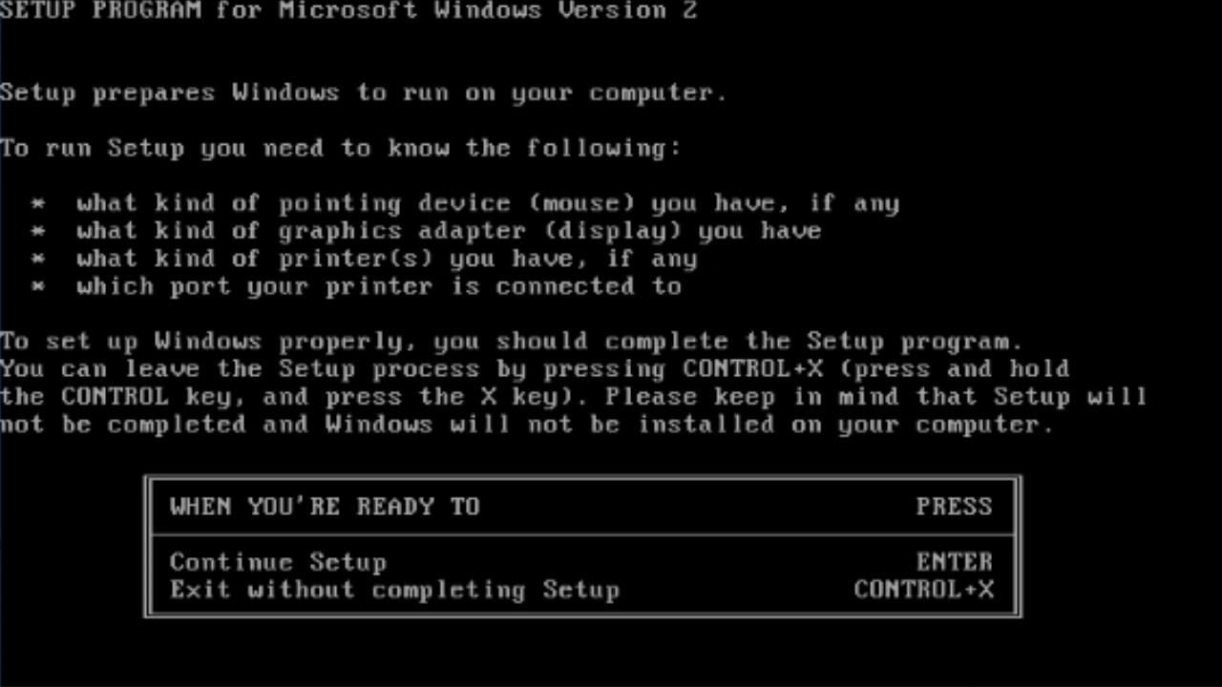
key("Return")
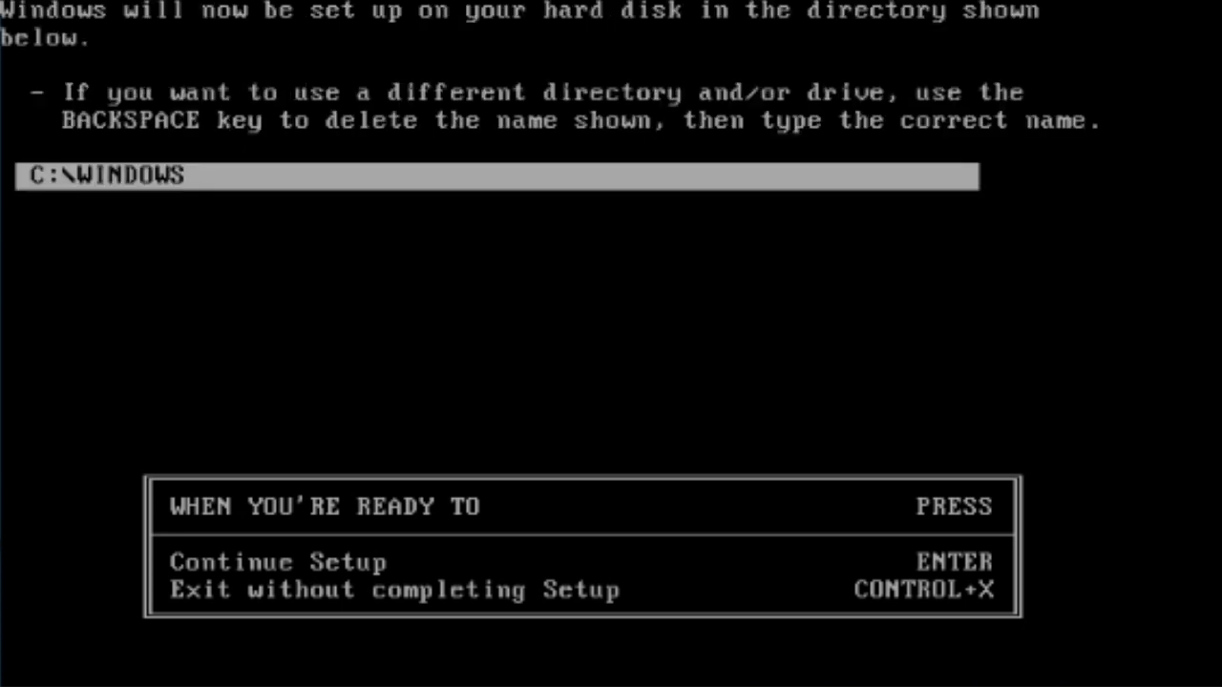
key("Return")
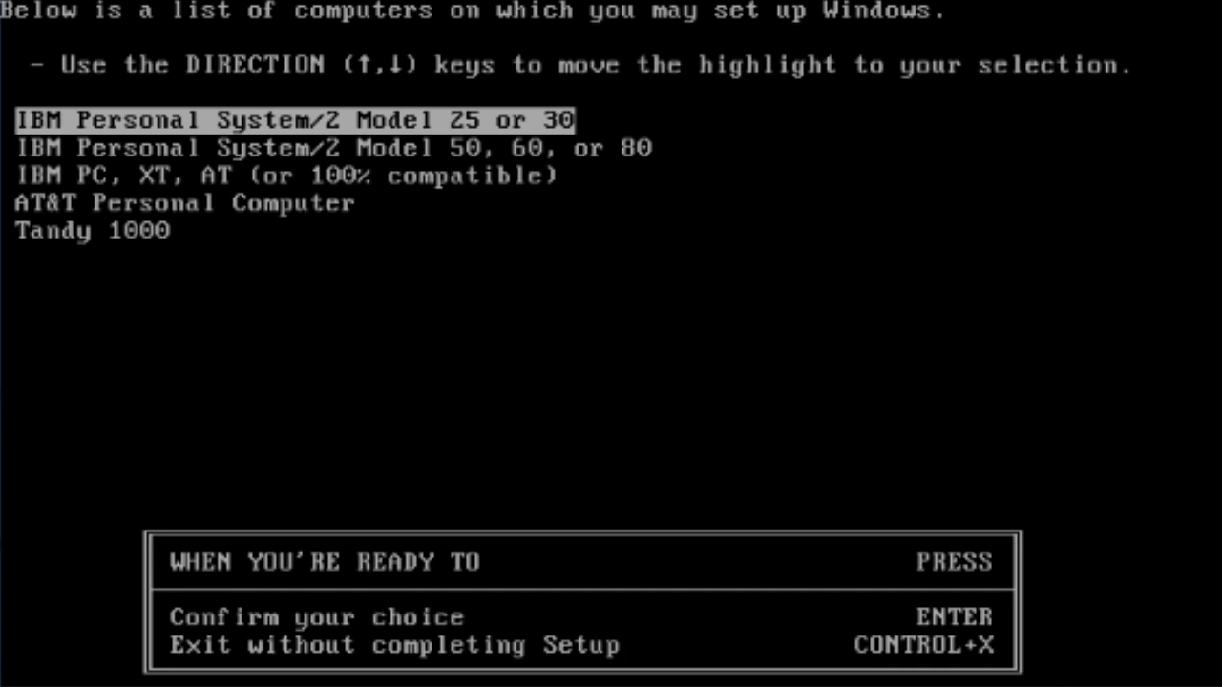
key("Down")
key("Down")
key("Up")
key("Up")
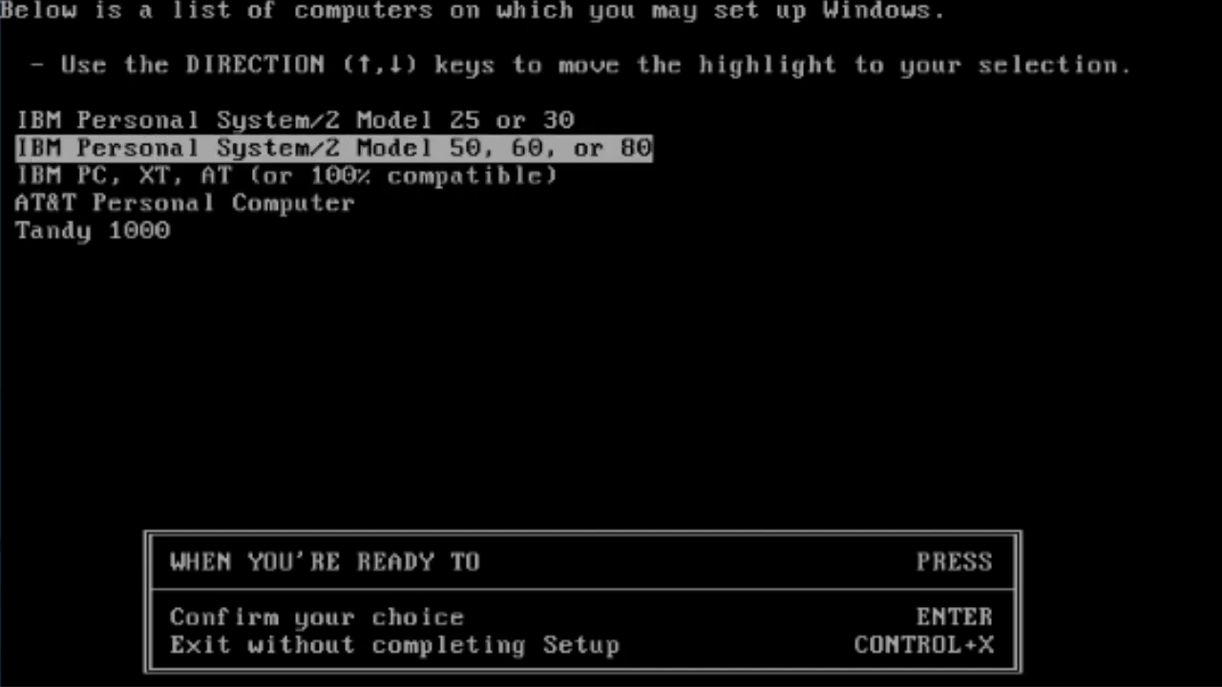
key("Down")
key("Down")
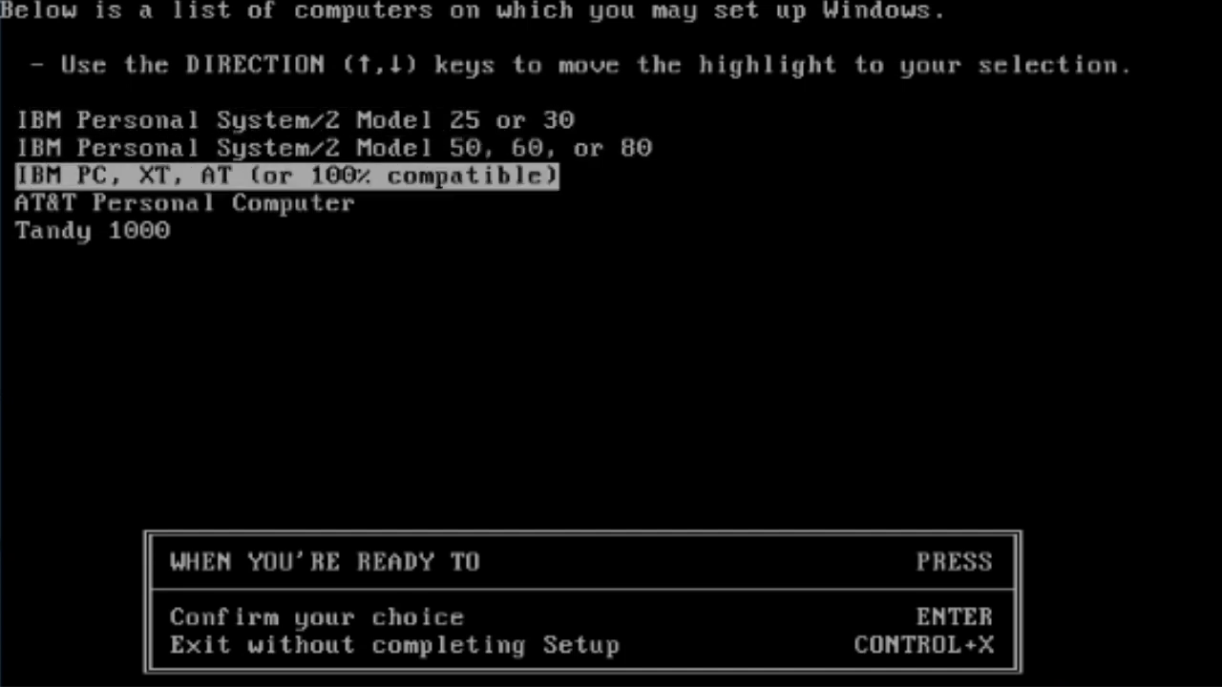
key("Return")
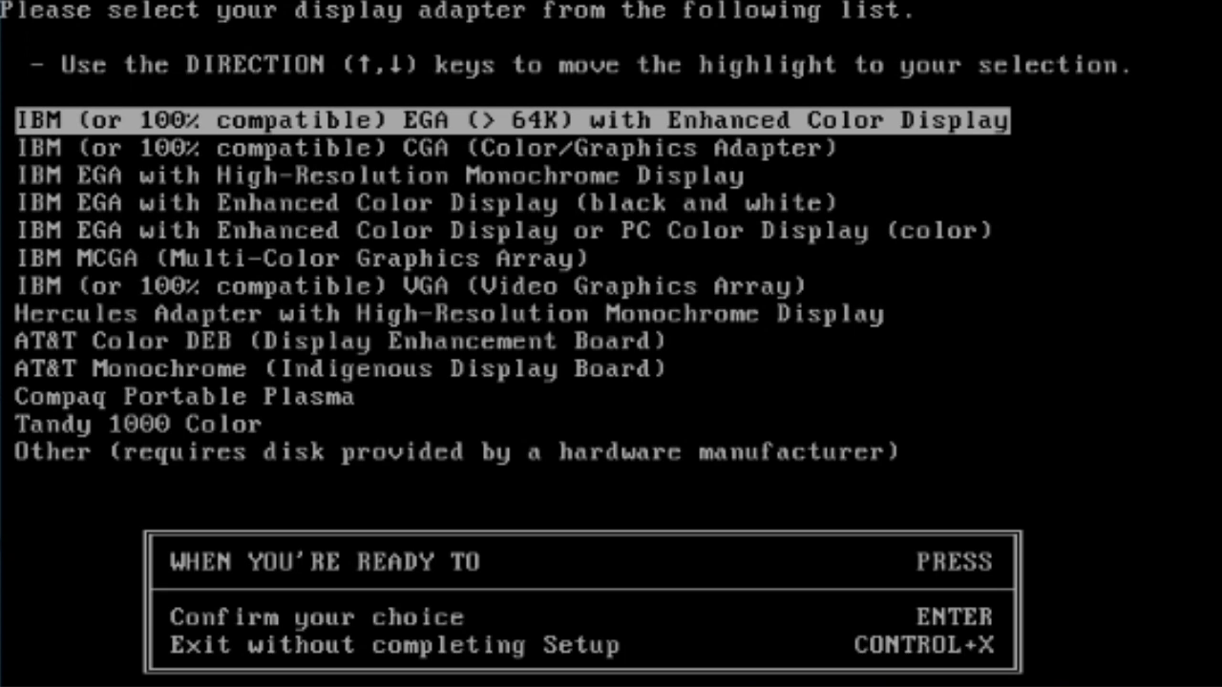
Step: Choose VGA display, US keyboard and Microsoft Mouse, then accept the summary
key("Down")
key("Down")
key("Down")
key("Down")
key("Down")
key("Down")
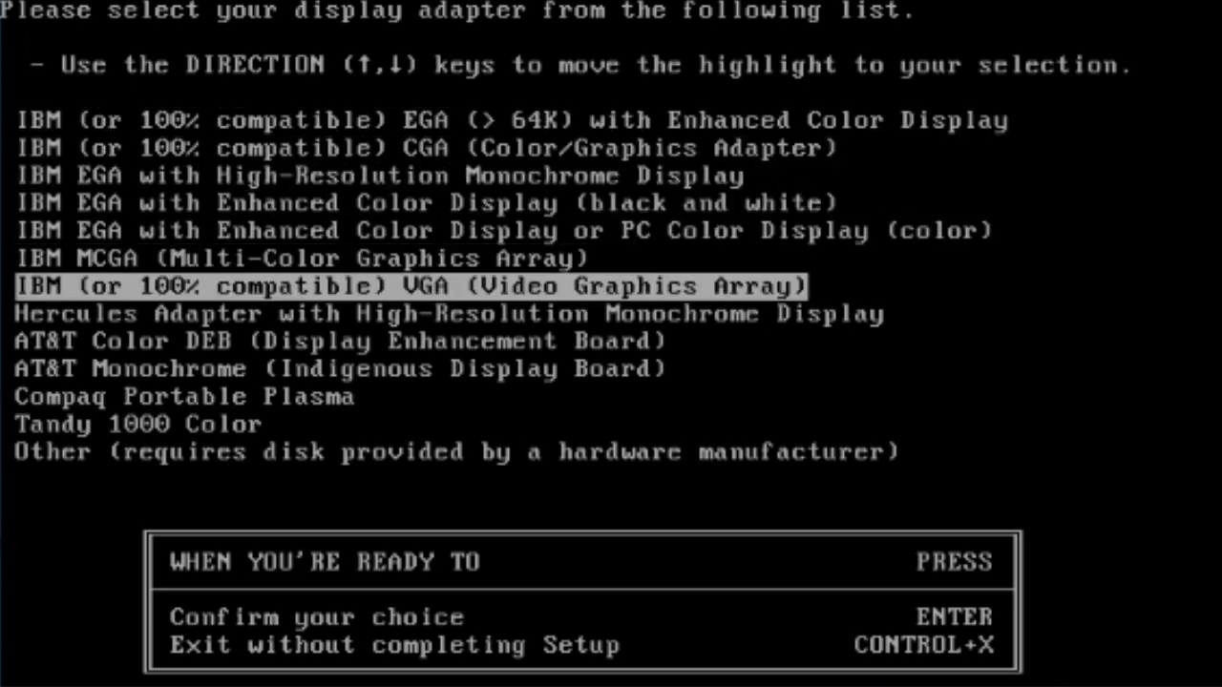
key("Up")
key("Up")
key("Up")
key("Up")
key("Up")
key("Up")
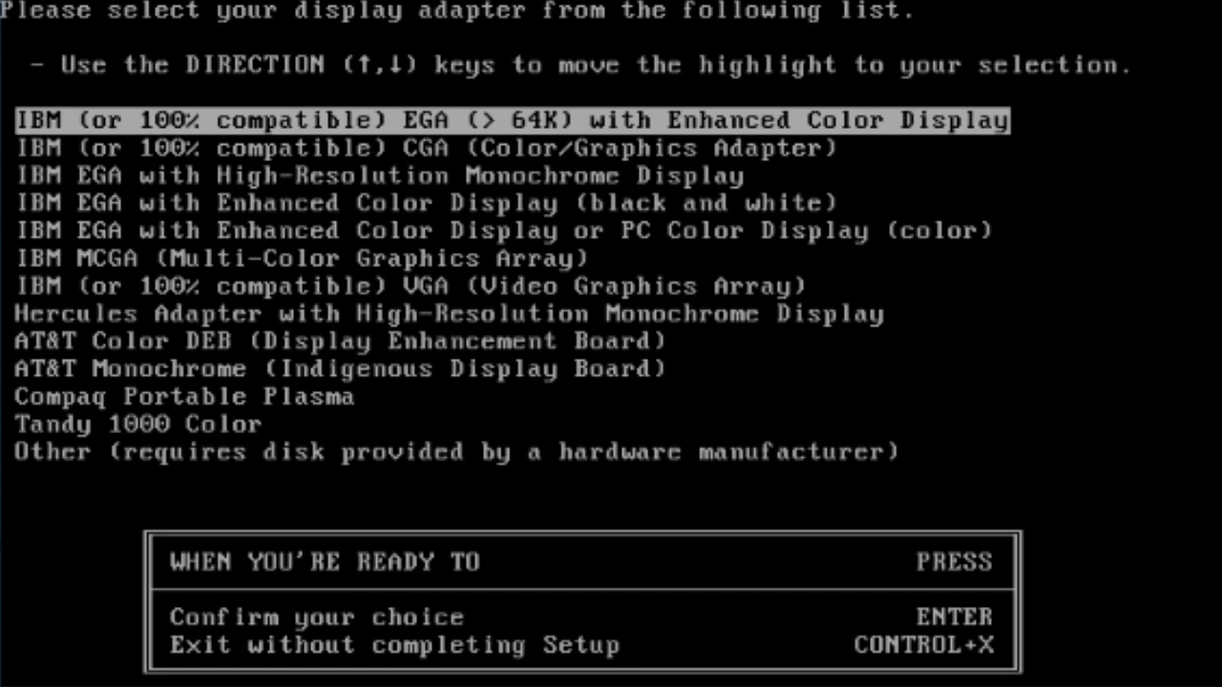
key("Down")
key("Down")
key("Down")
key("Down")
key("Down")
key("Down")
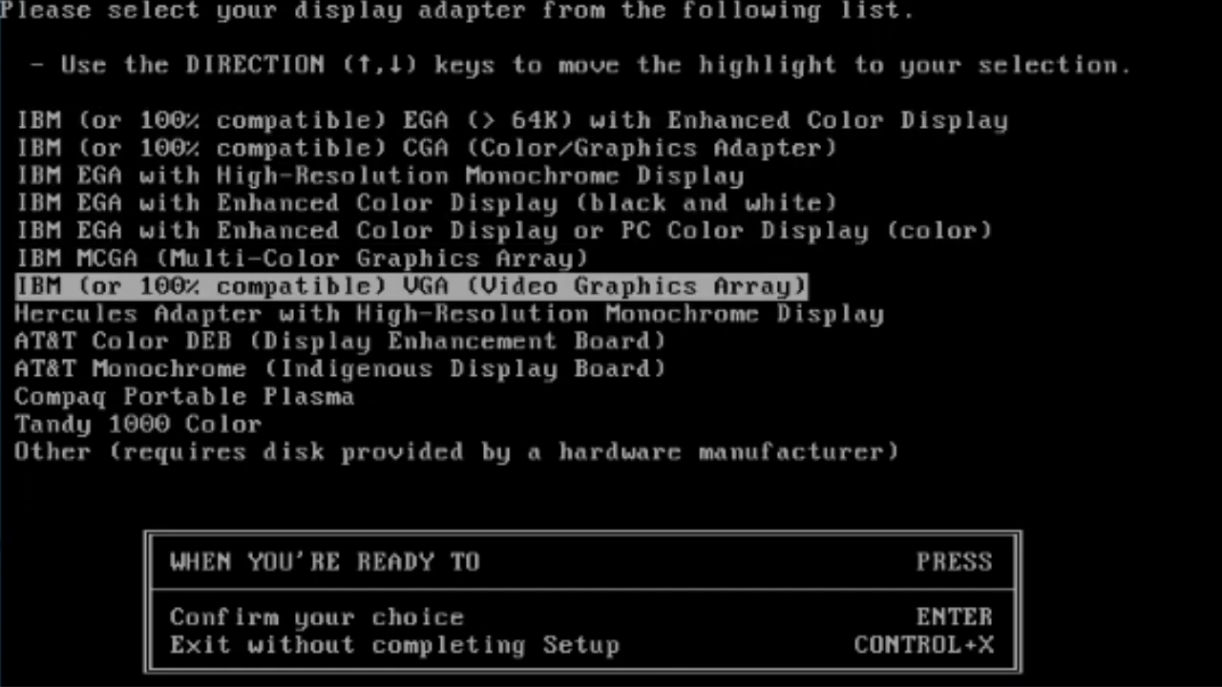
key("Return")
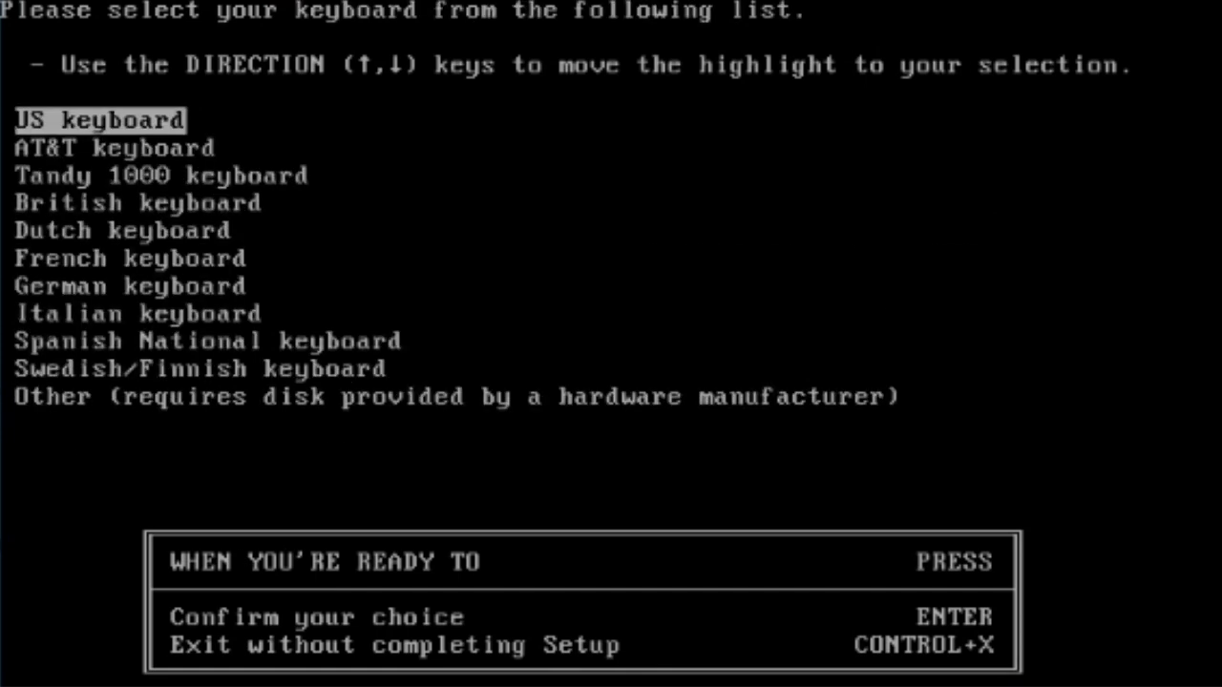
key("Return")
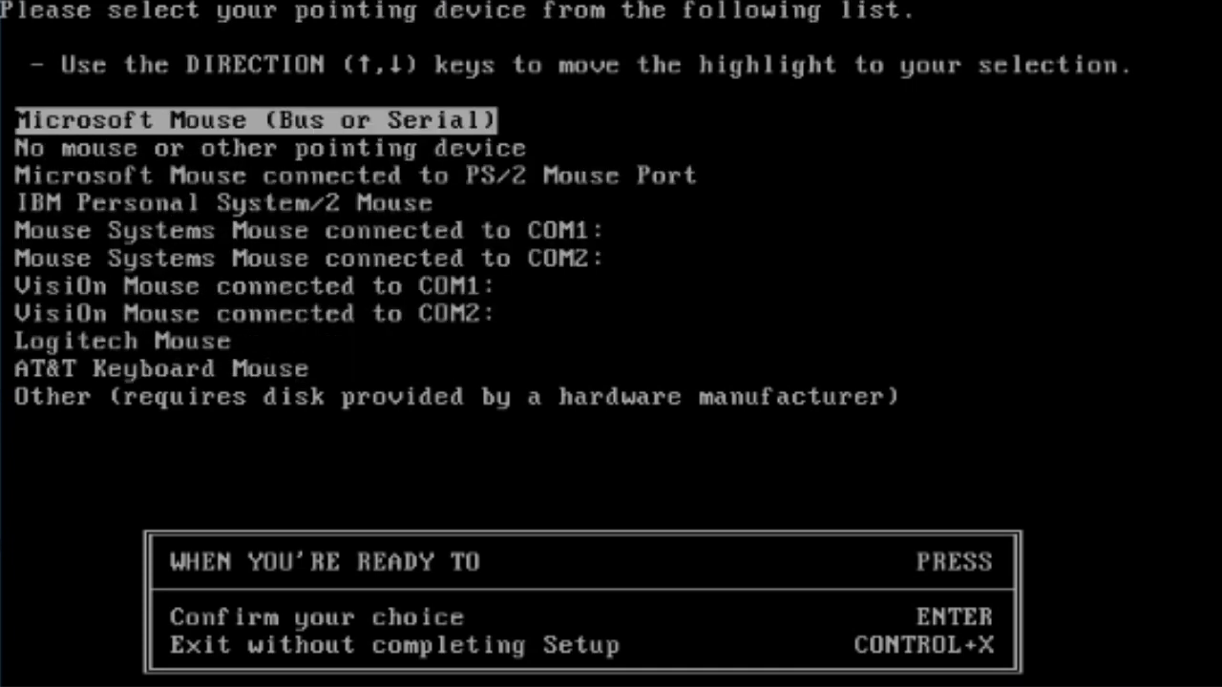
key("Return")
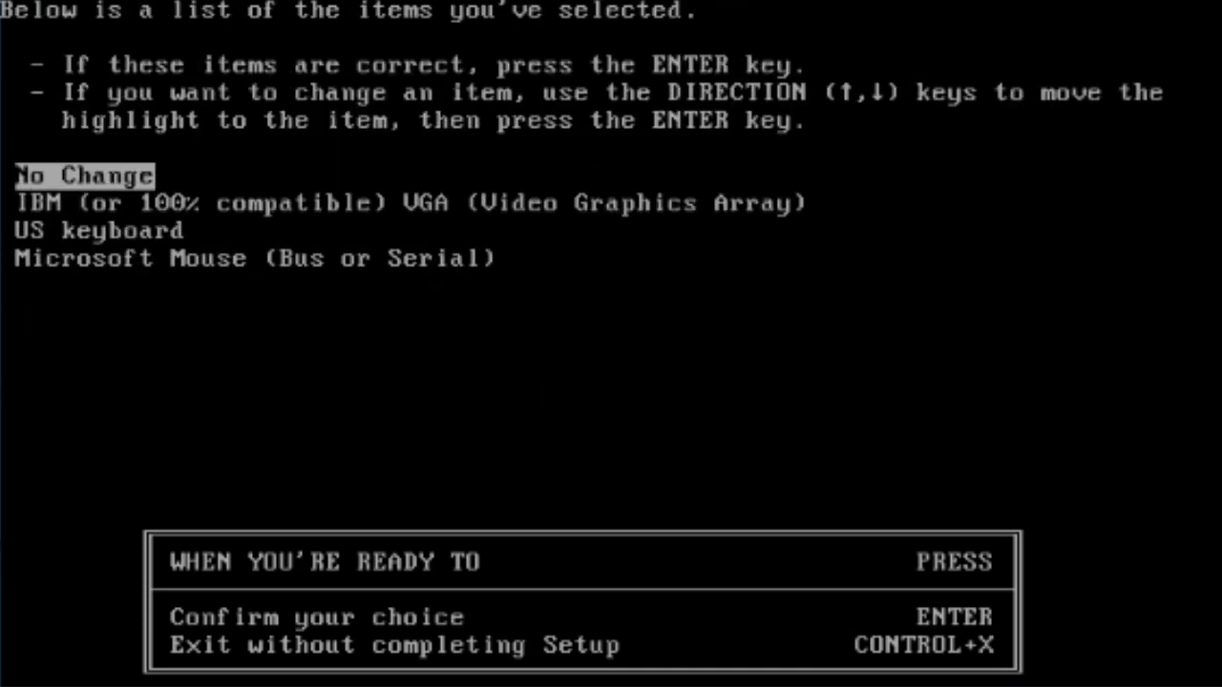
key("Return")
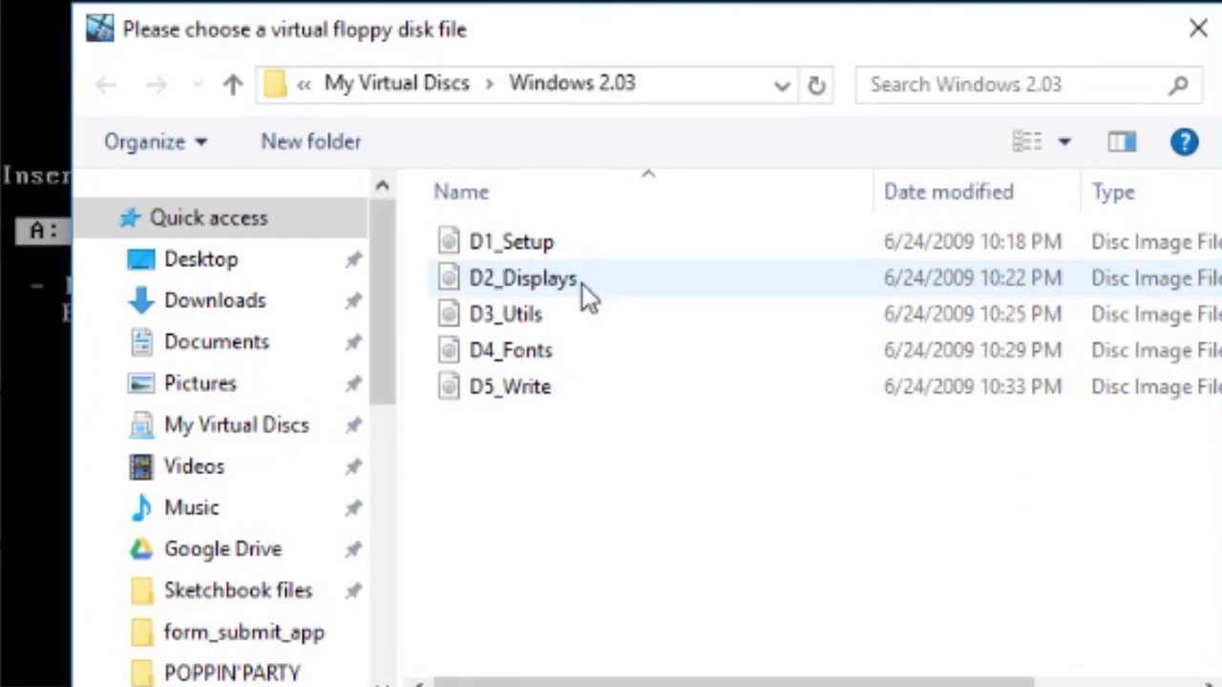
Step: Insert D2_Displays, skip printer installation and confirm United States as country
double_click(582, 284)
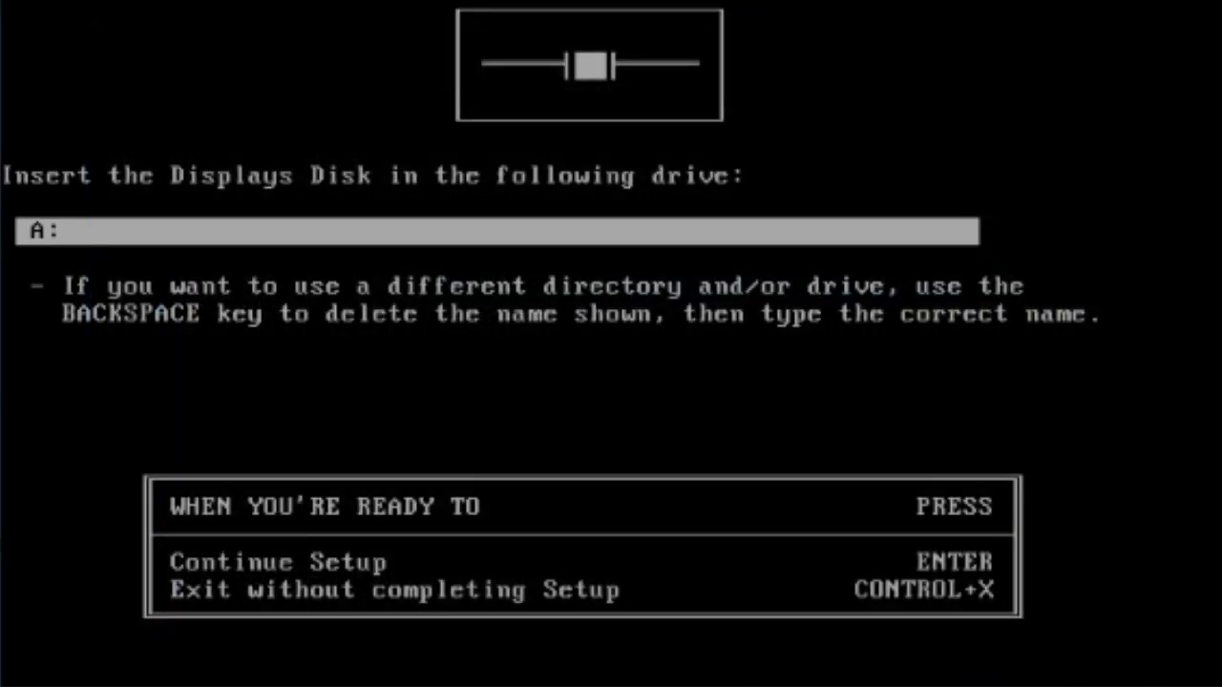
key("Return")
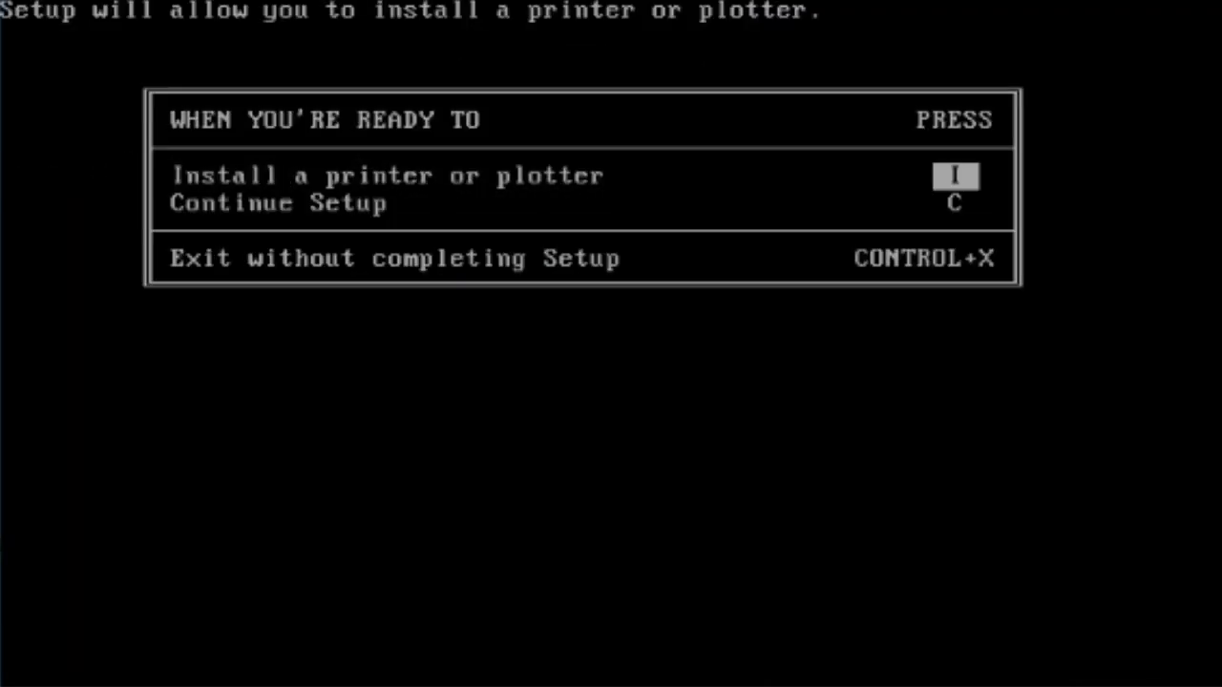
key("Down")
key("Return")
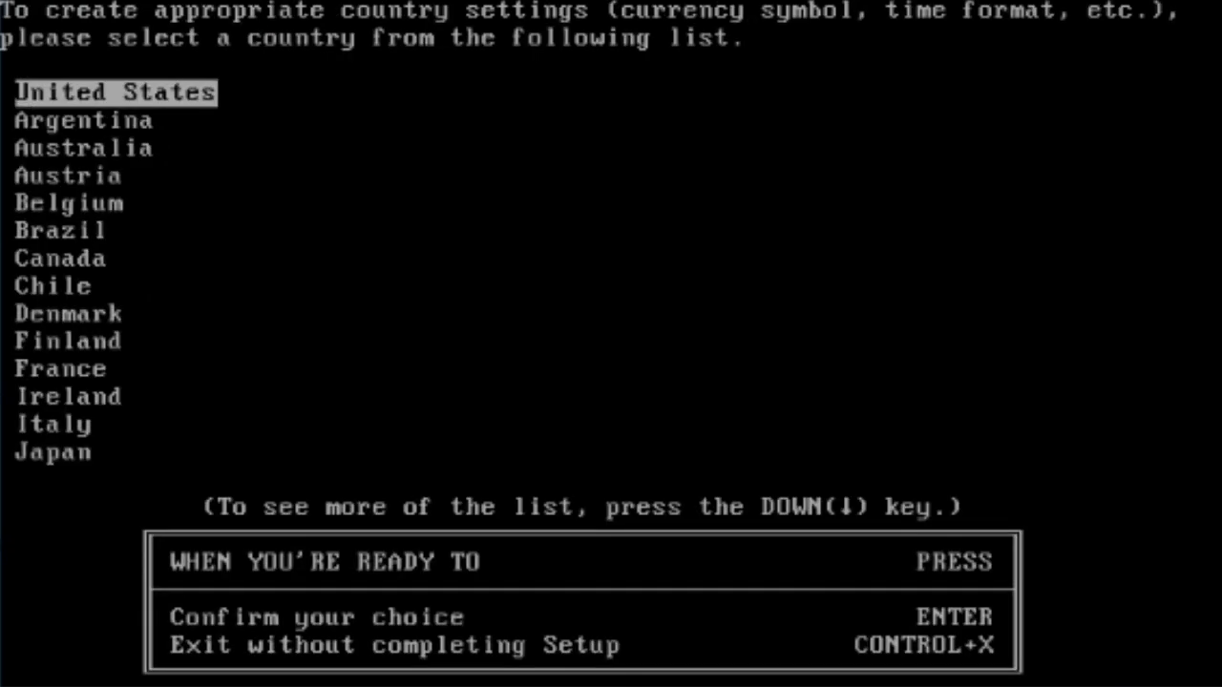
key("Return")
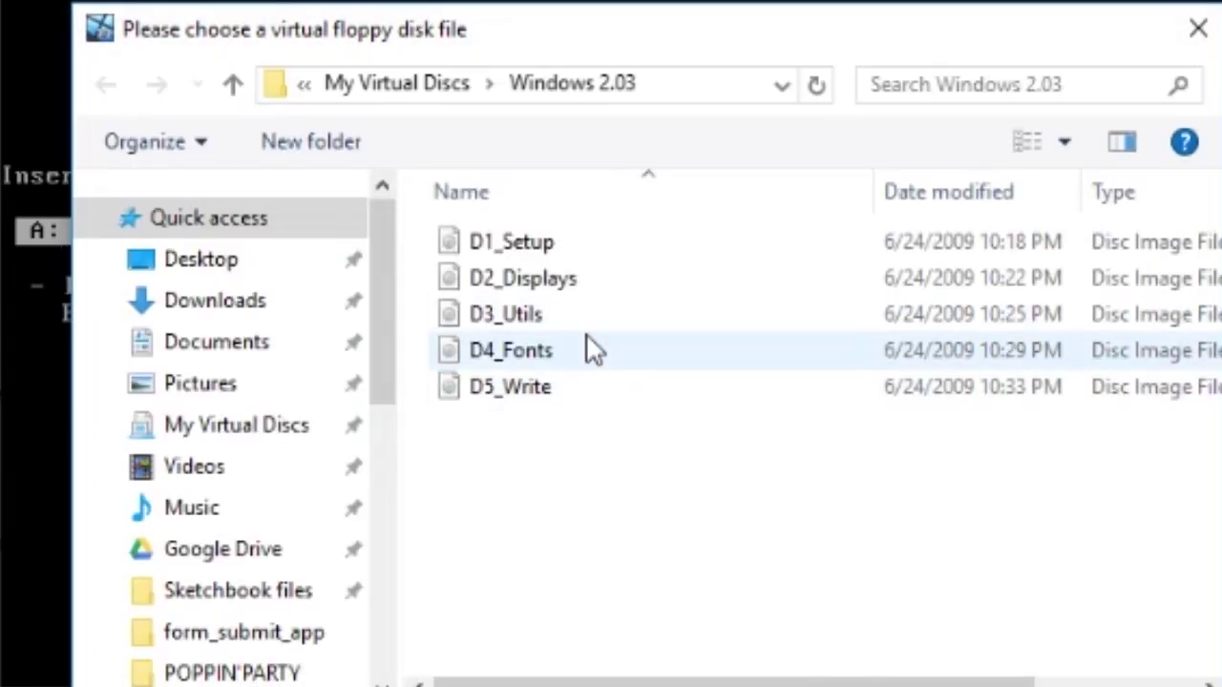
Step: Supply the D4_Fonts and D5_Write disk images to finish copying files
double_click(554, 352)
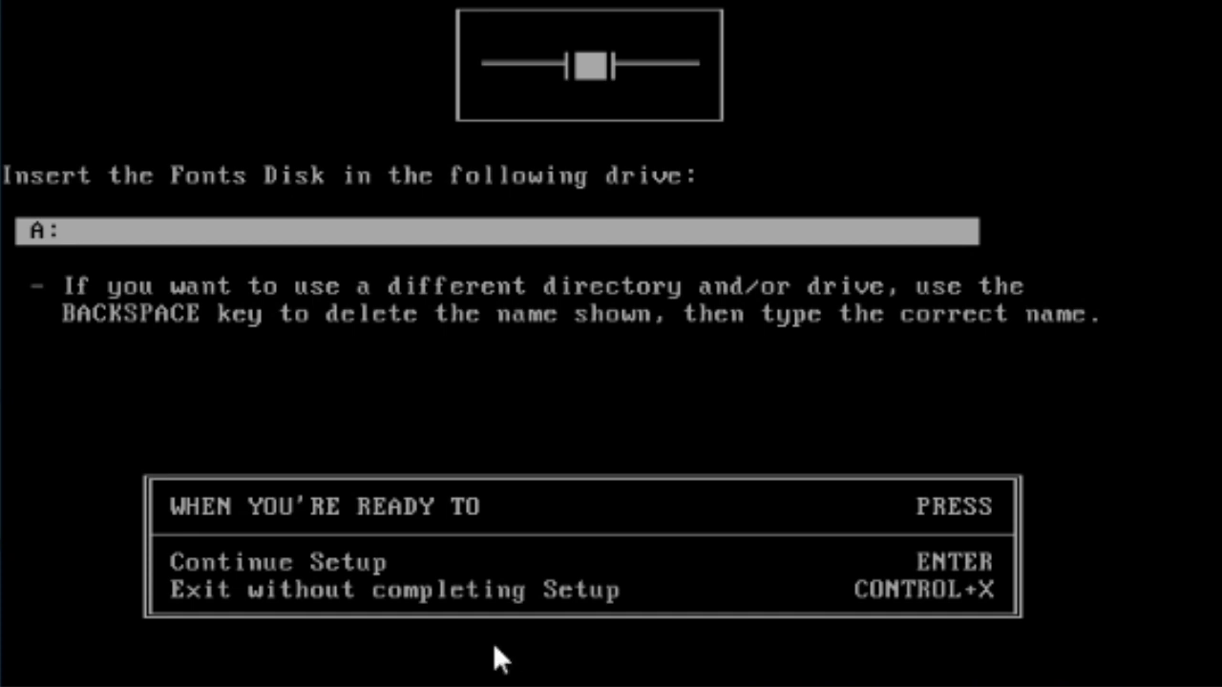
key("Return")
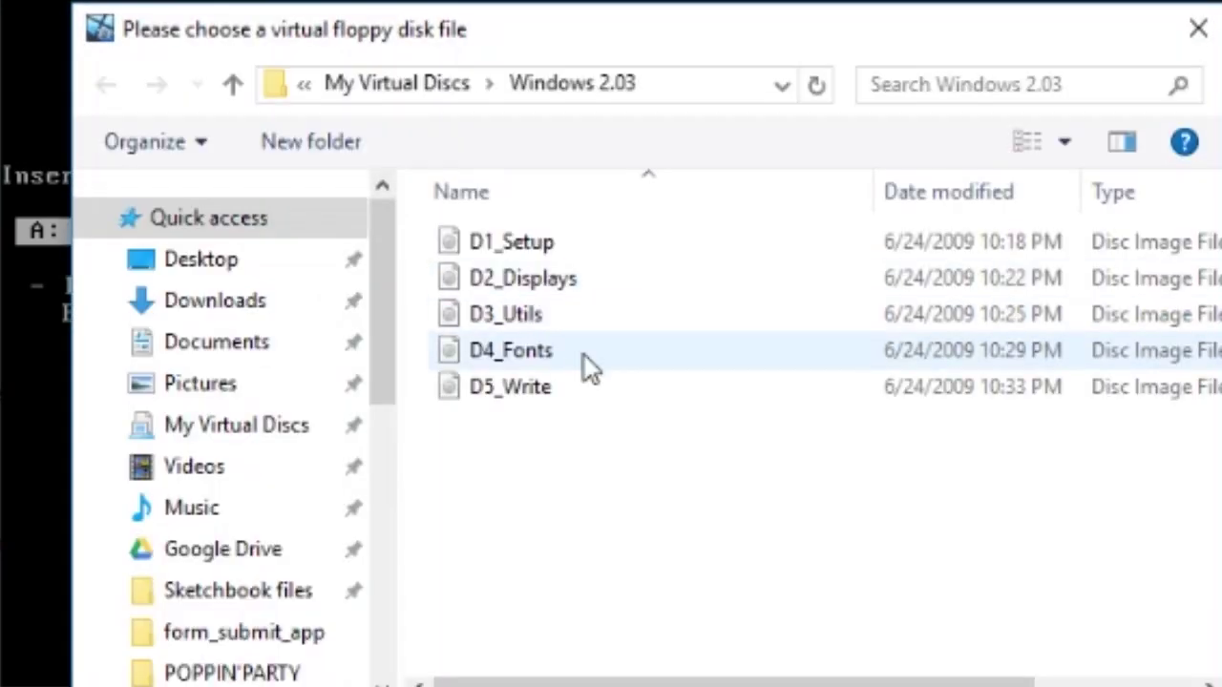
double_click(576, 396)
key("Return")
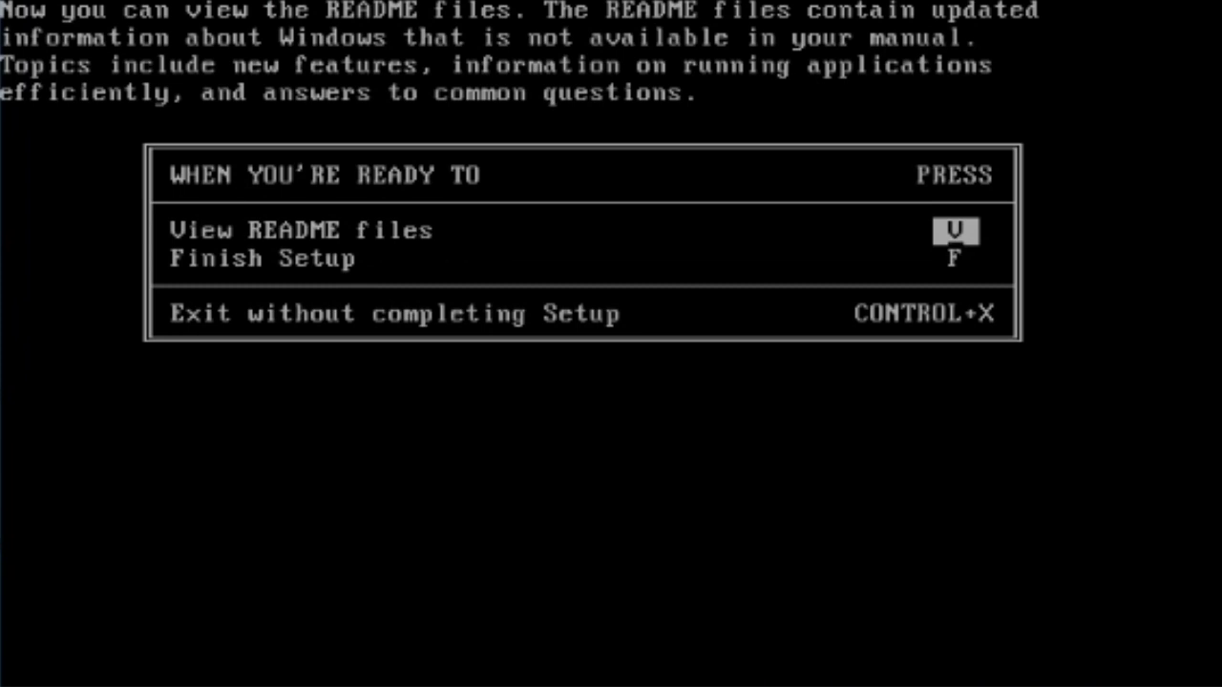
Step: Finish setup with F, then start Windows by running win at C:\WINDOWS
key("f")
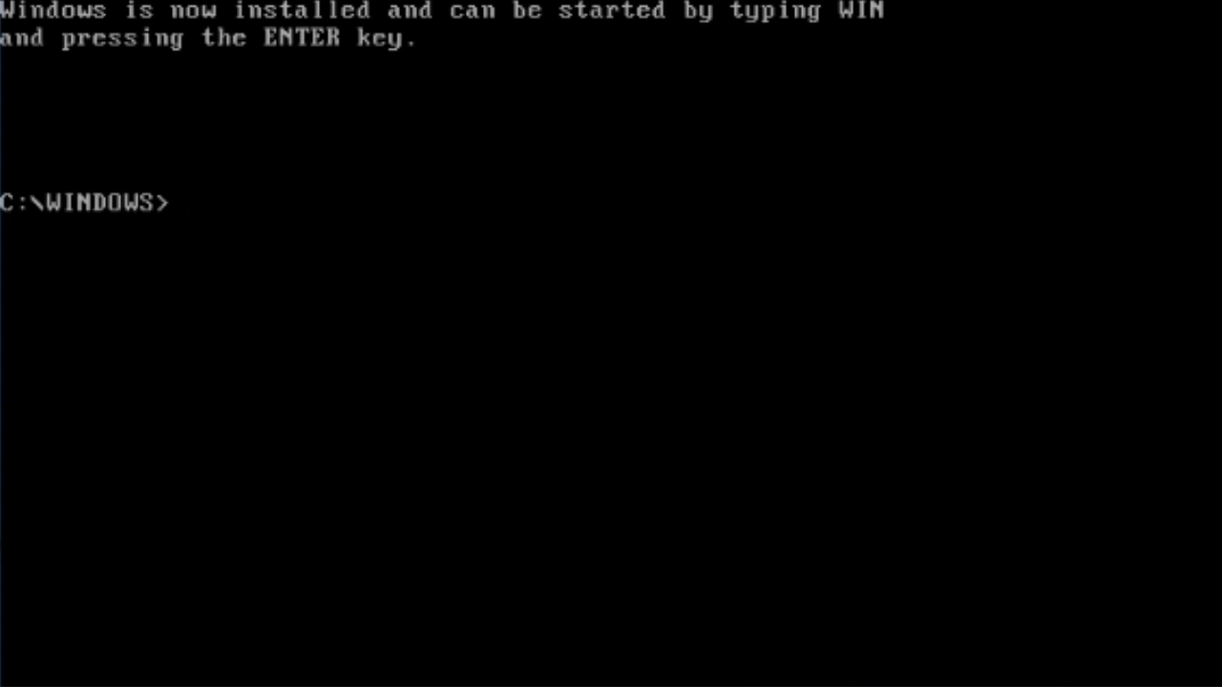
type("win")
key("Return")
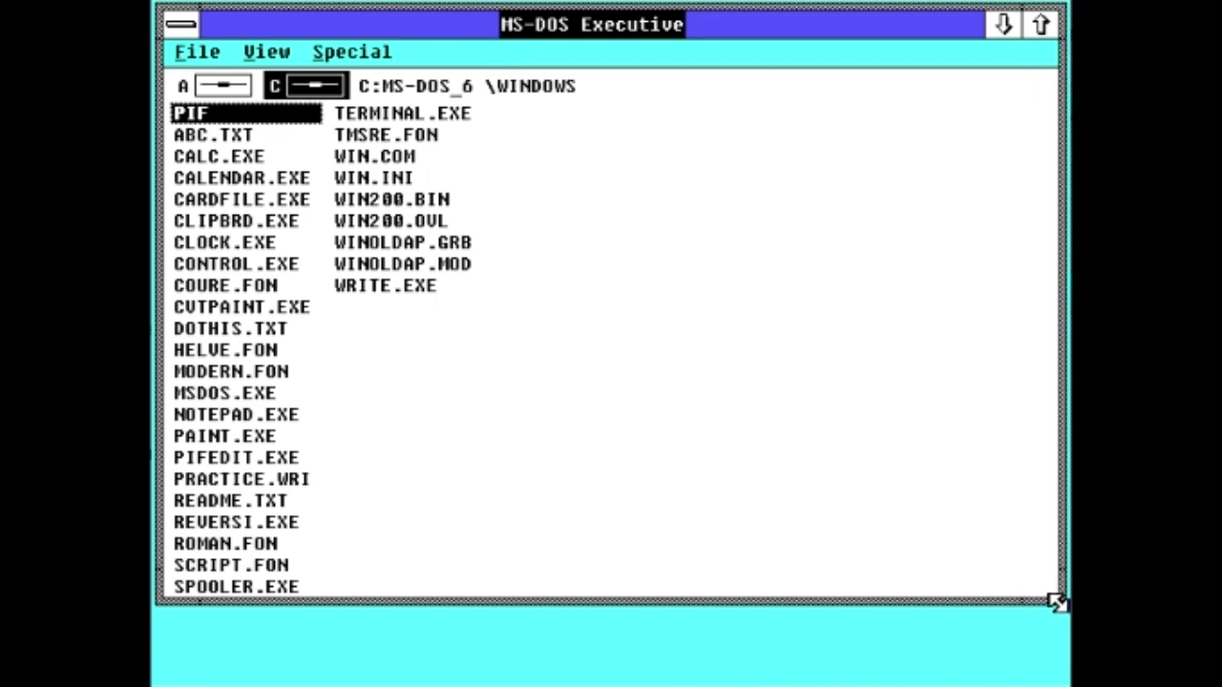
left_click_drag(1062, 601, 718, 448)
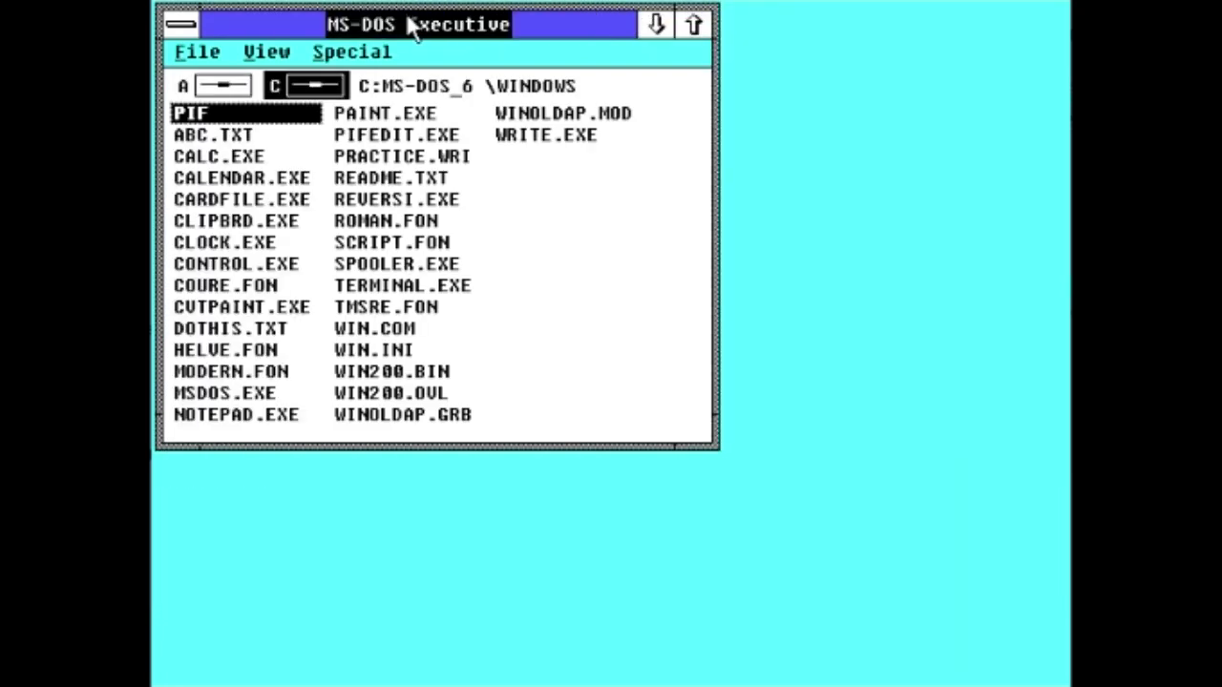
left_click_drag(416, 39, 687, 92)
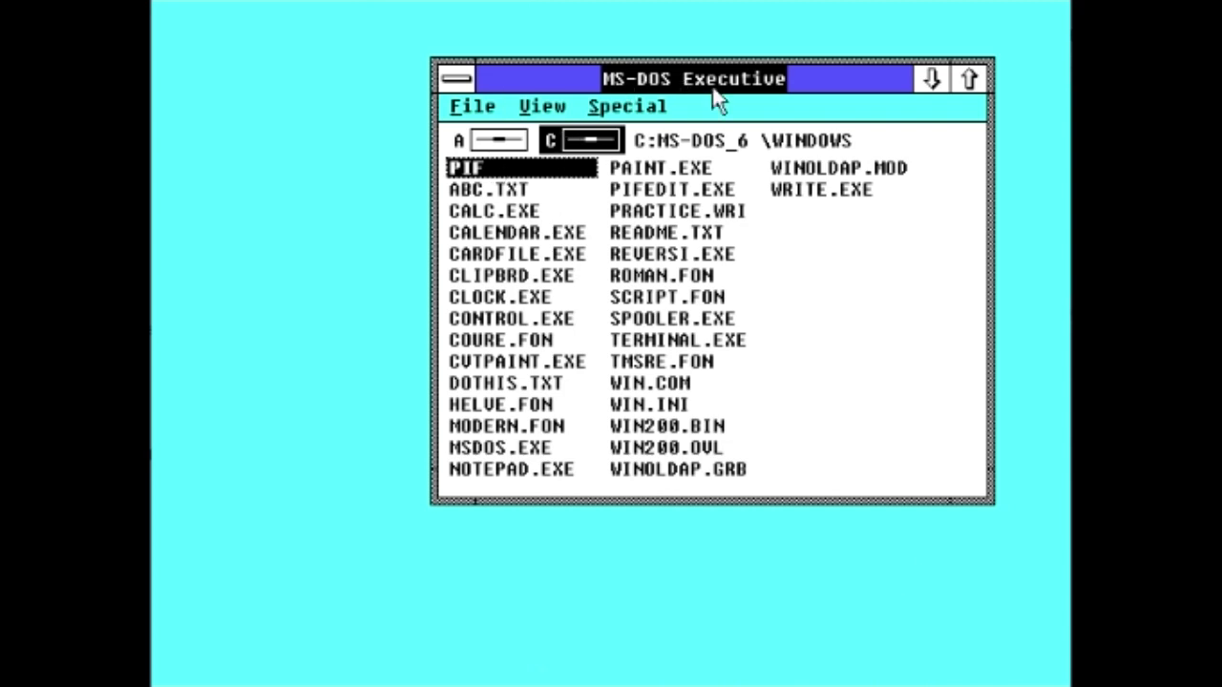
left_click_drag(728, 89, 445, 38)
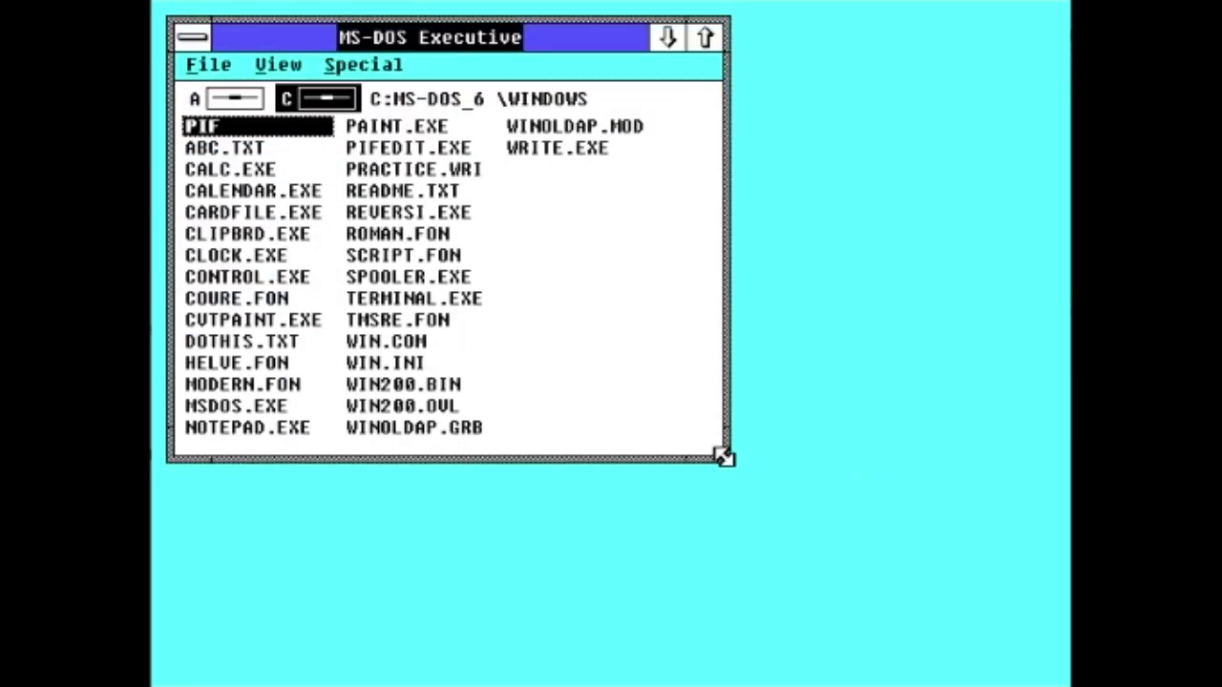
left_click_drag(724, 455, 1048, 574)
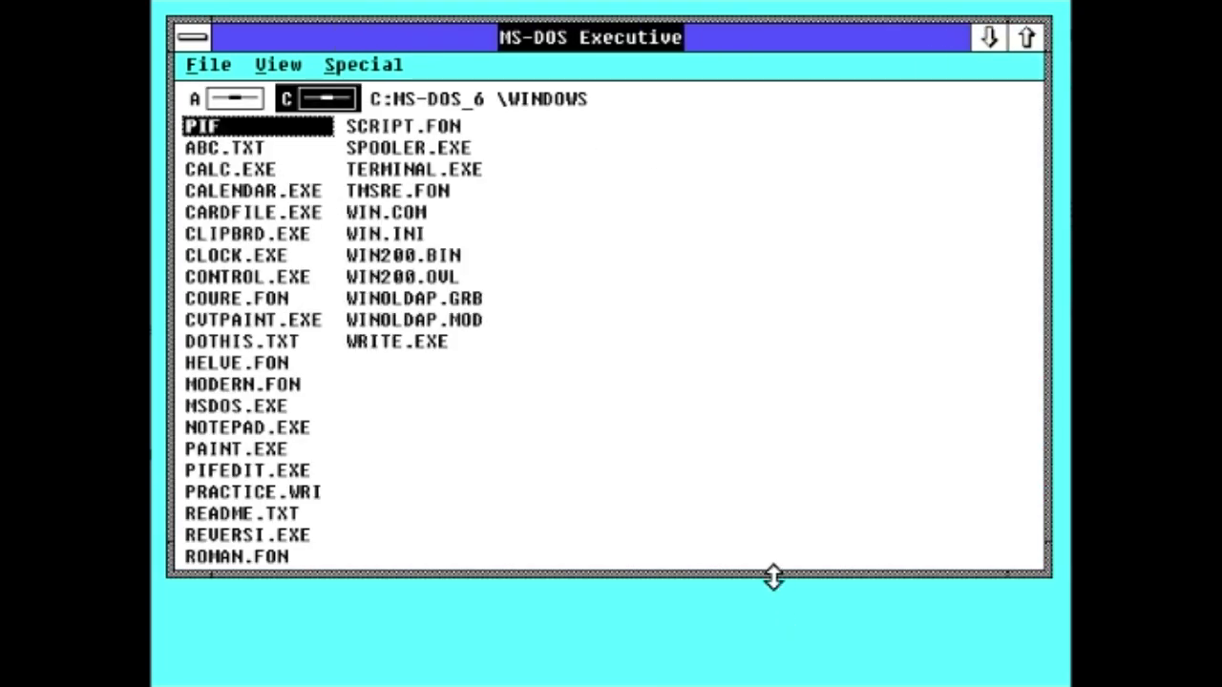
left_click_drag(773, 576, 766, 608)
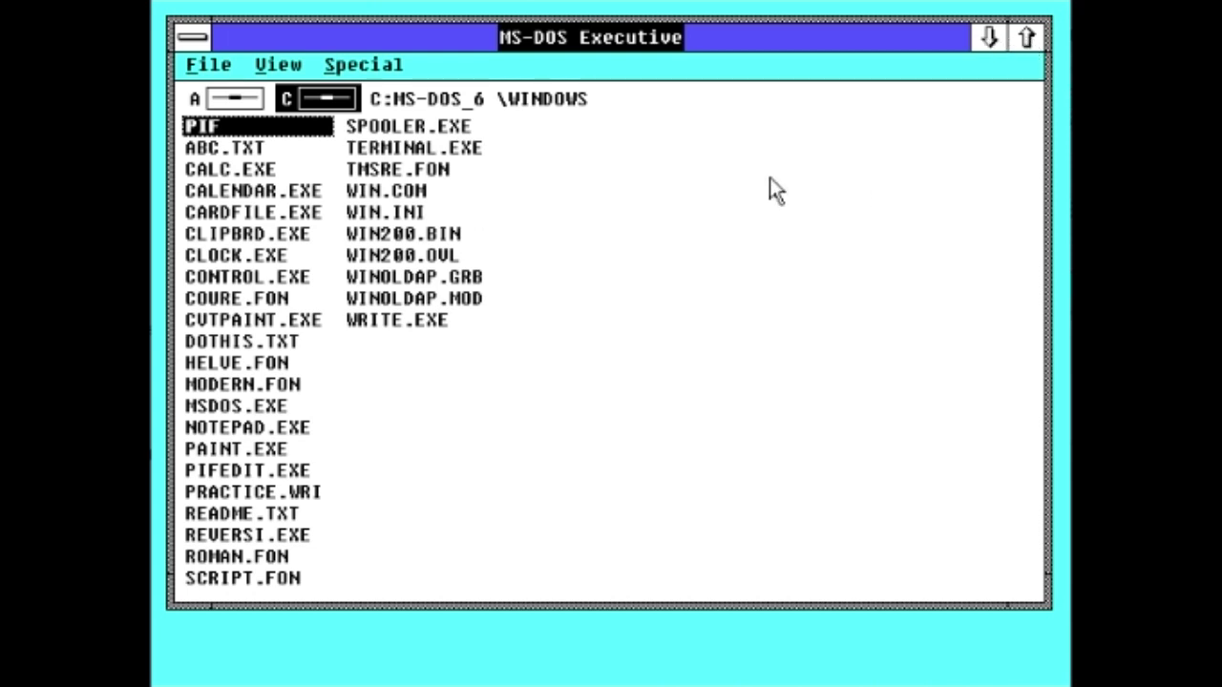
left_click(192, 38)
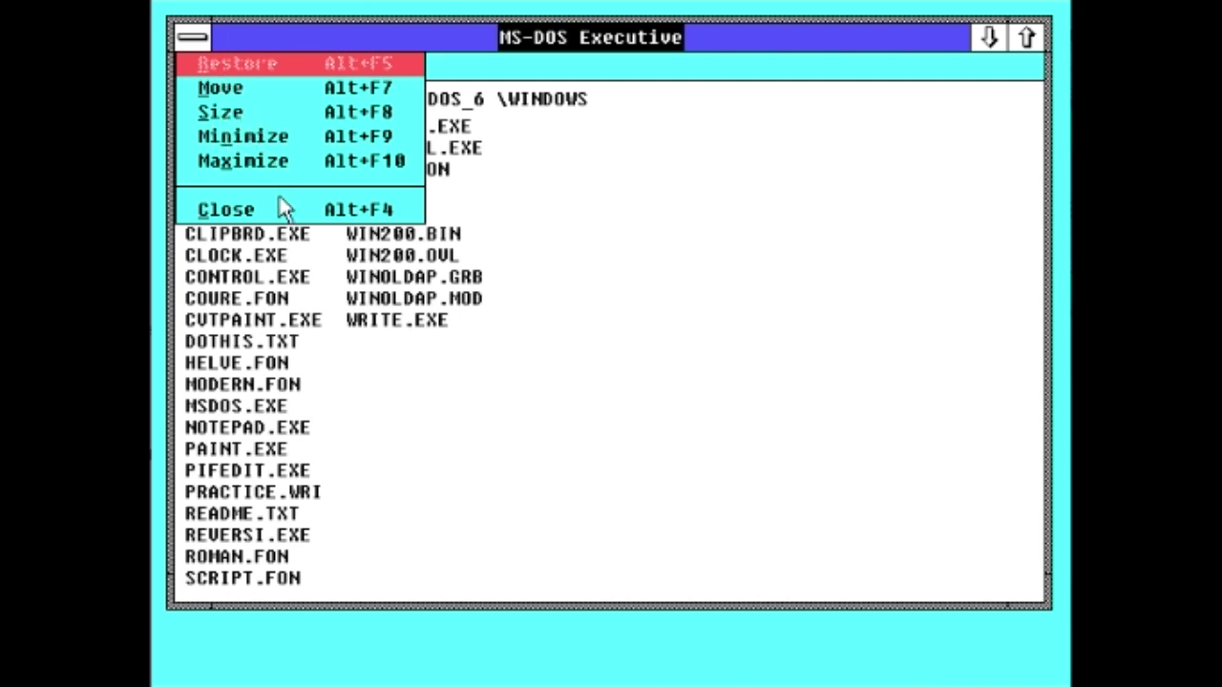
left_click(955, 377)
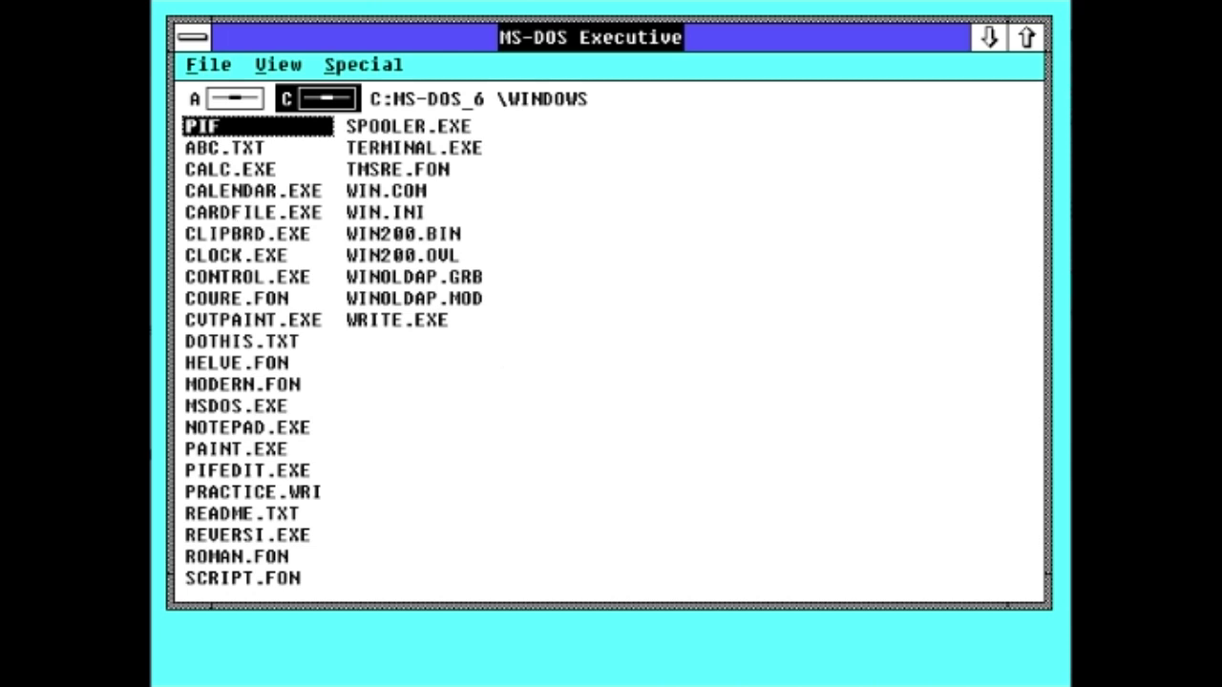
Step: Launch CALC.EXE and compute 855 × 66 = 56430
left_click(264, 175)
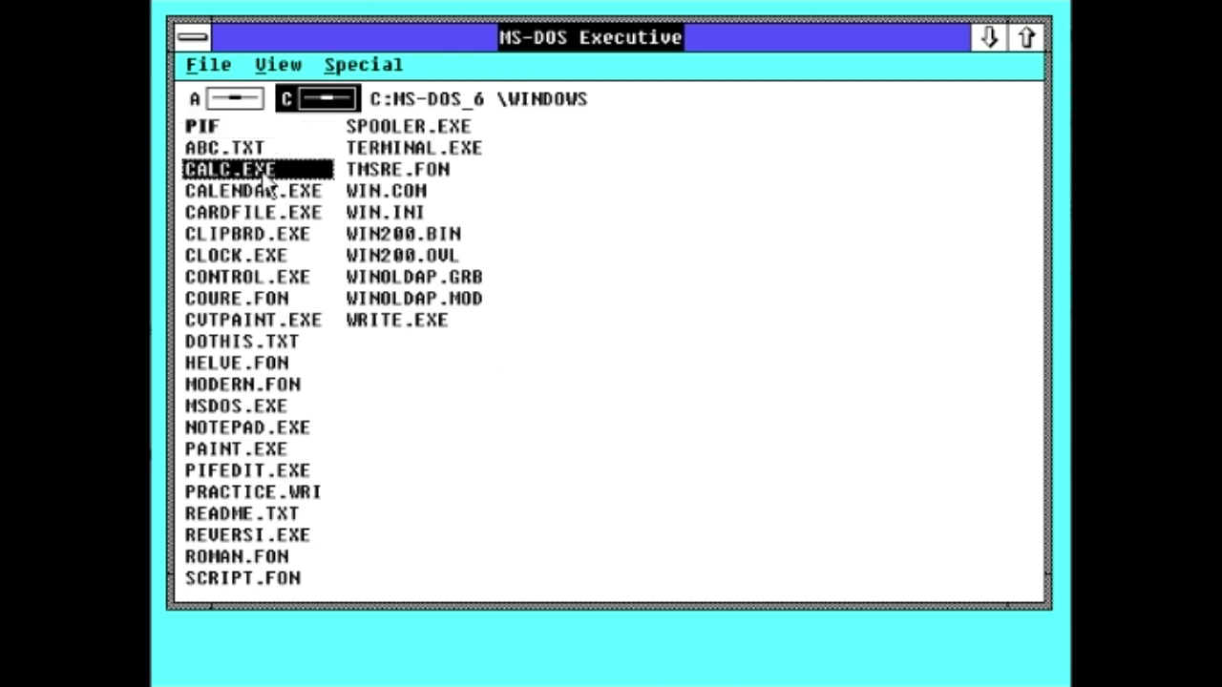
double_click(266, 179)
left_click_drag(377, 60, 694, 145)
left_click(696, 282)
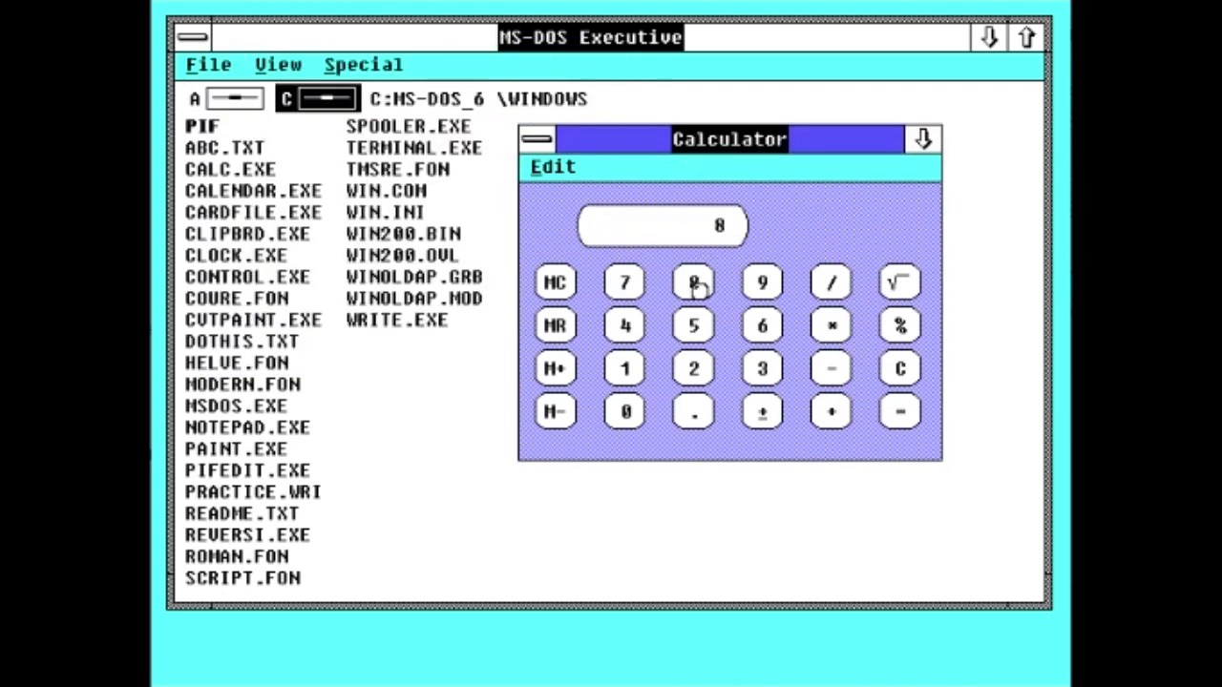
left_click(693, 325)
left_click(693, 326)
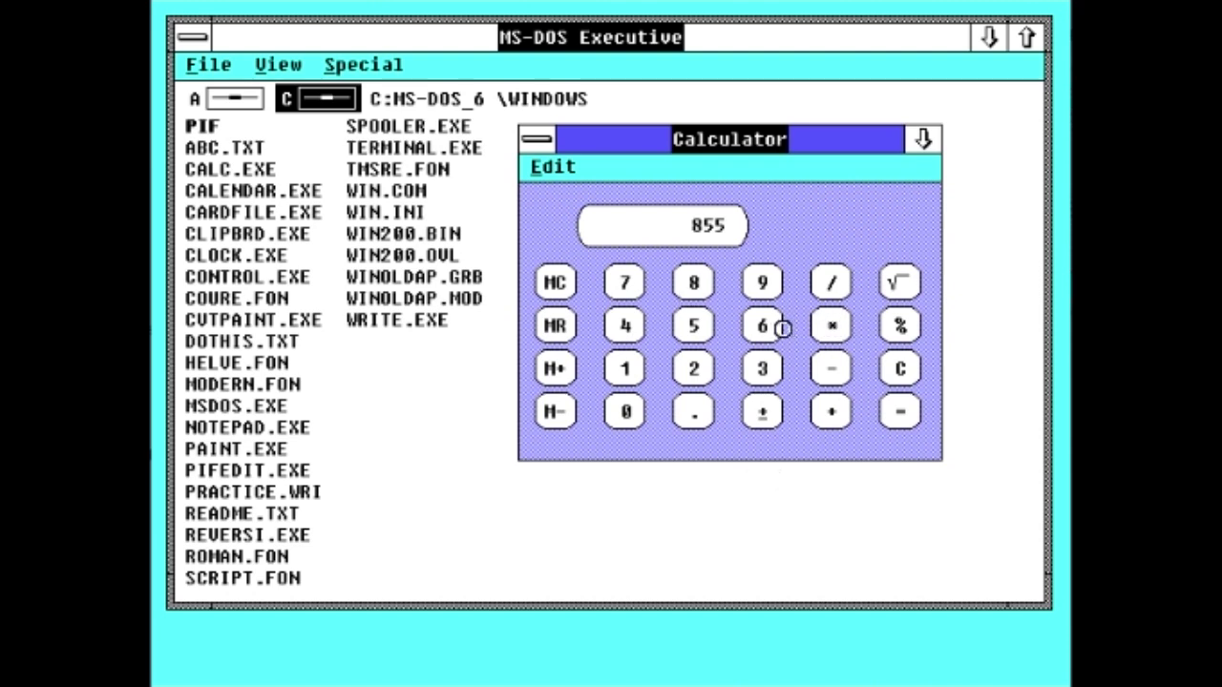
left_click(781, 326)
left_click(781, 326)
left_click(895, 412)
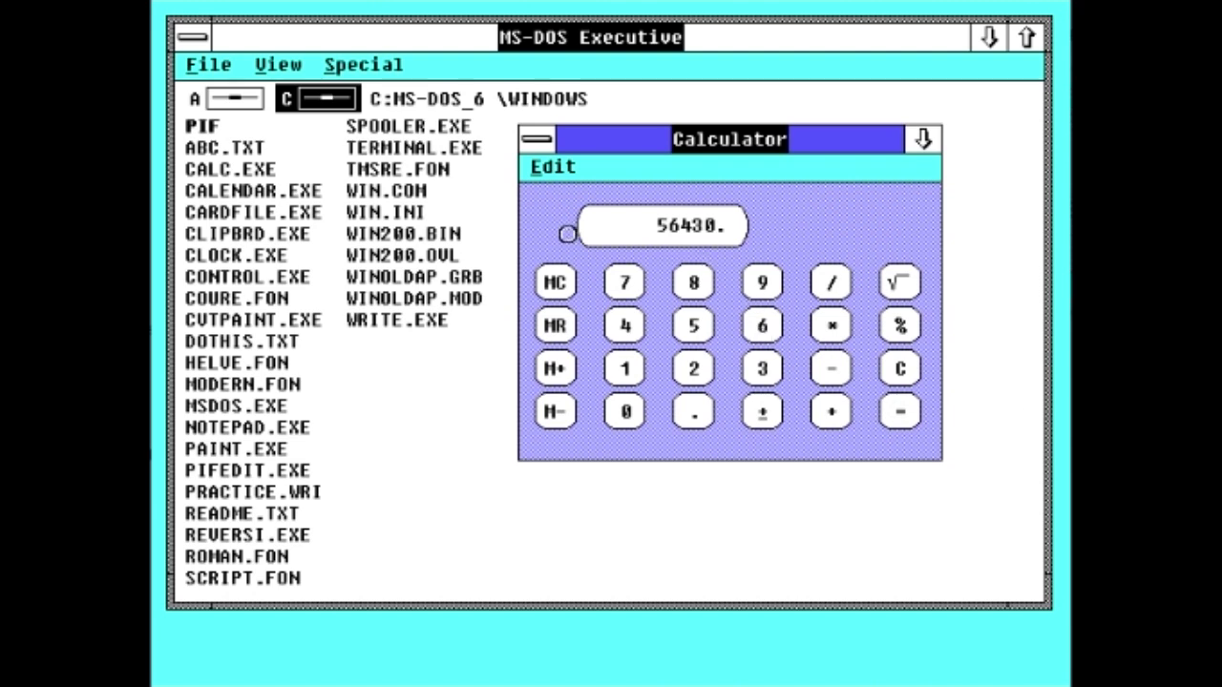
Step: View the About Calculator box from the Edit menu and dismiss it
left_click(542, 171)
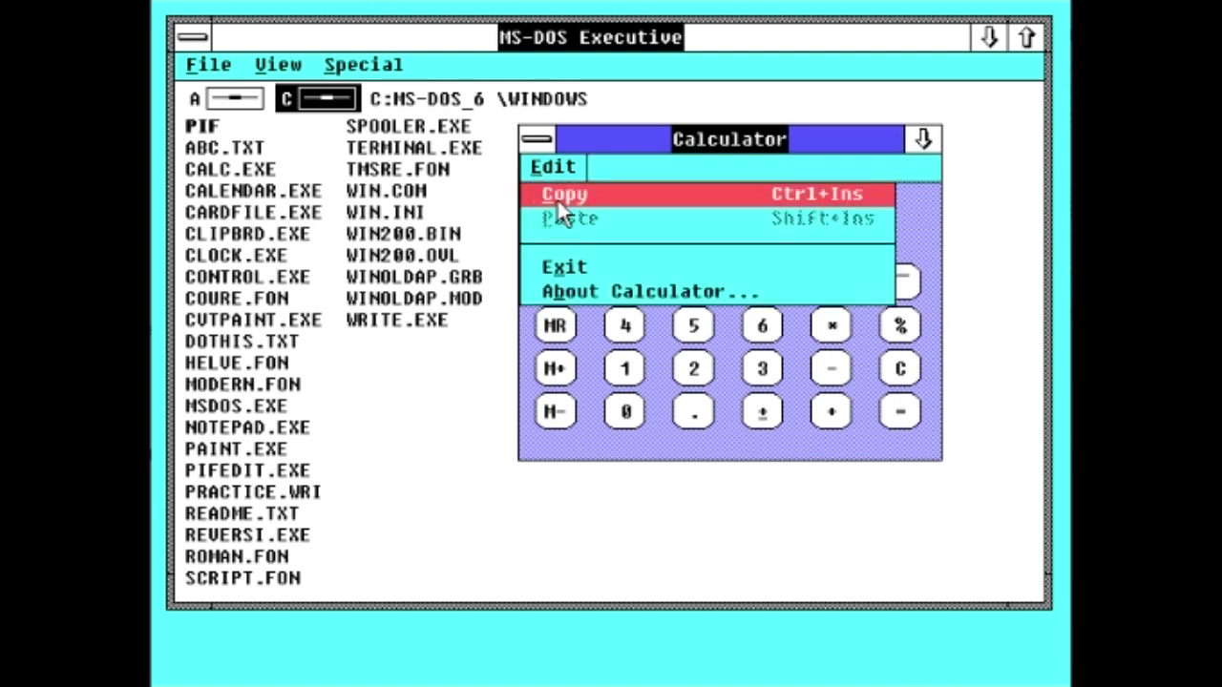
left_click(592, 294)
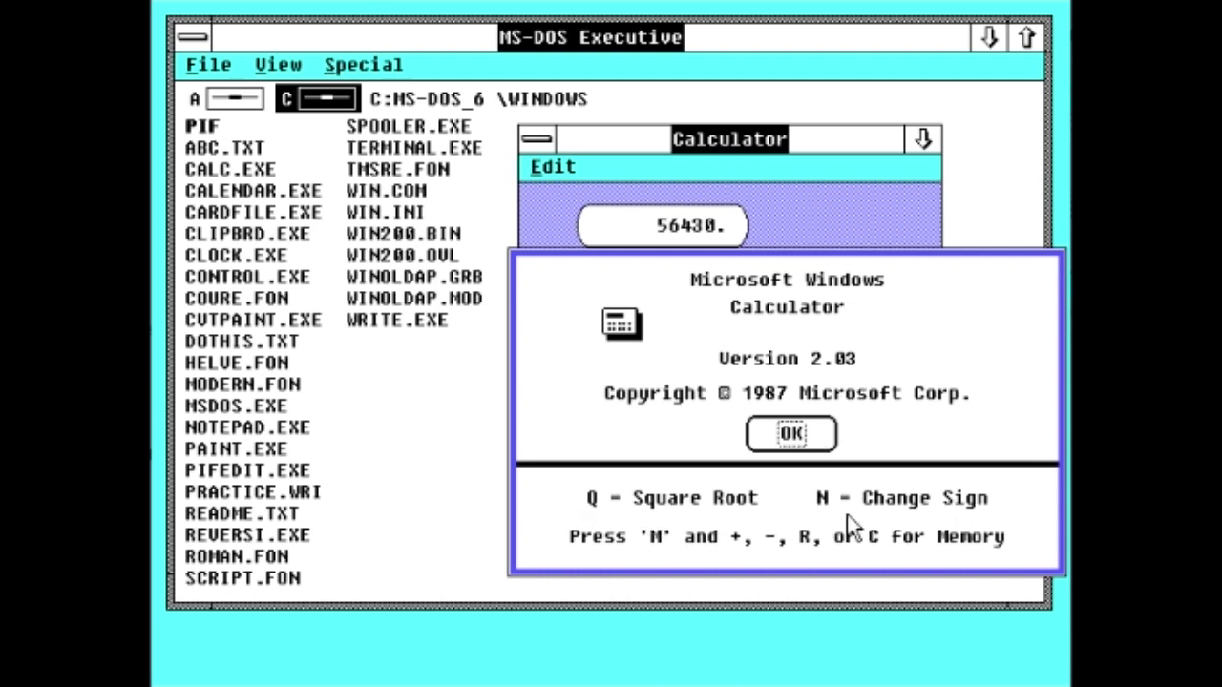
left_click(792, 433)
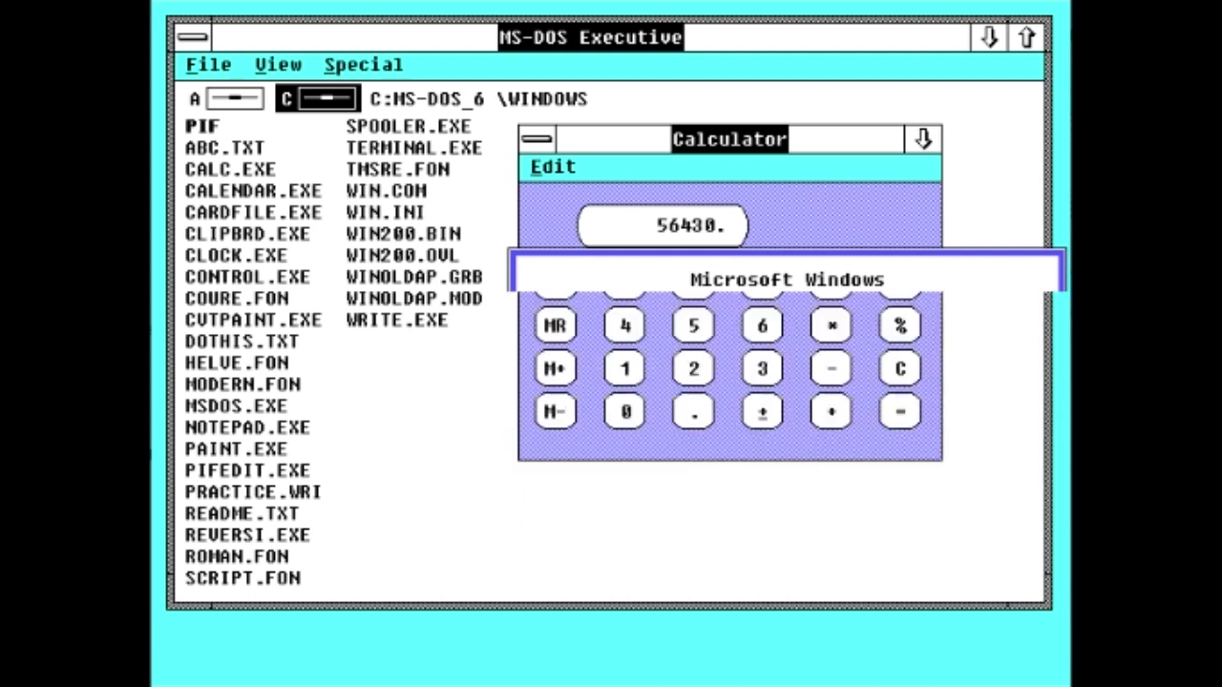
Step: Negate the result, subtract 32 to get -56462, and close the Calculator
left_click(766, 424)
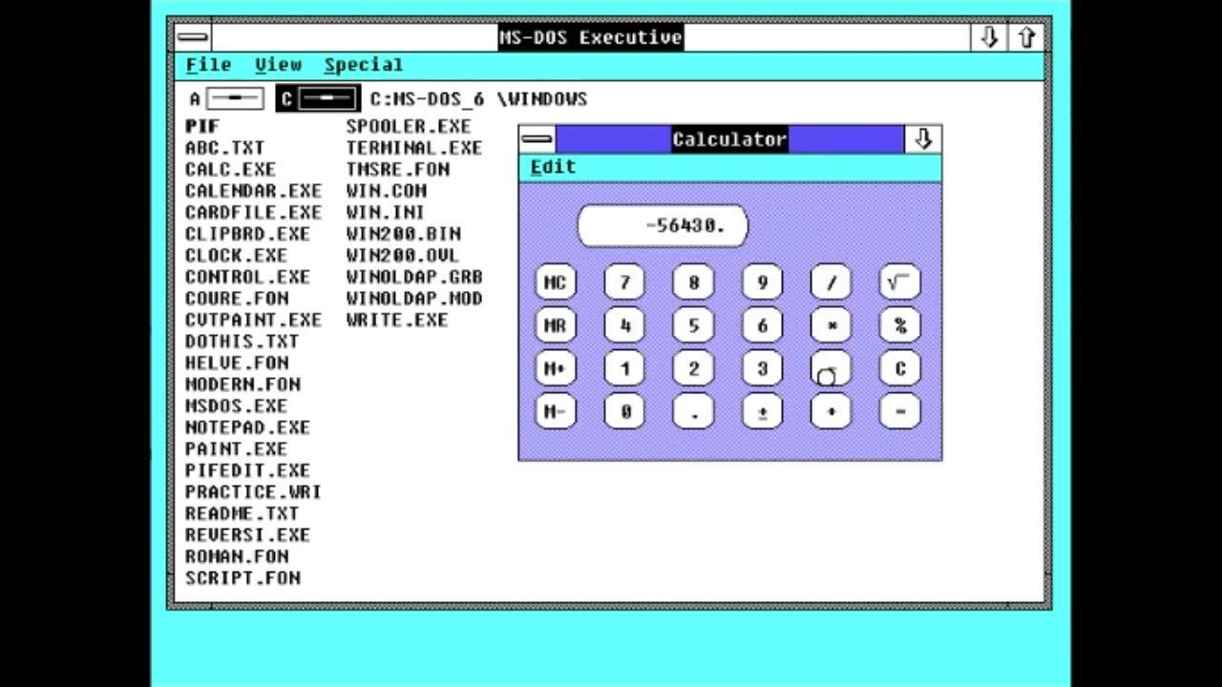
left_click(763, 371)
left_click(707, 369)
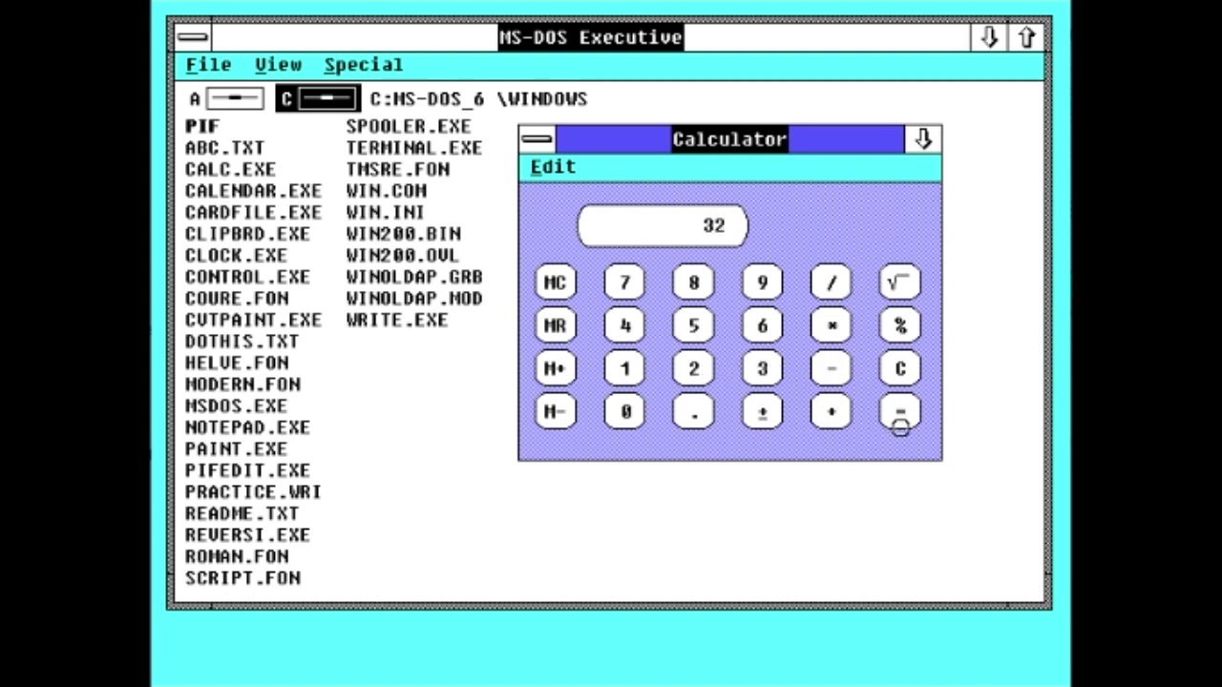
left_click(907, 418)
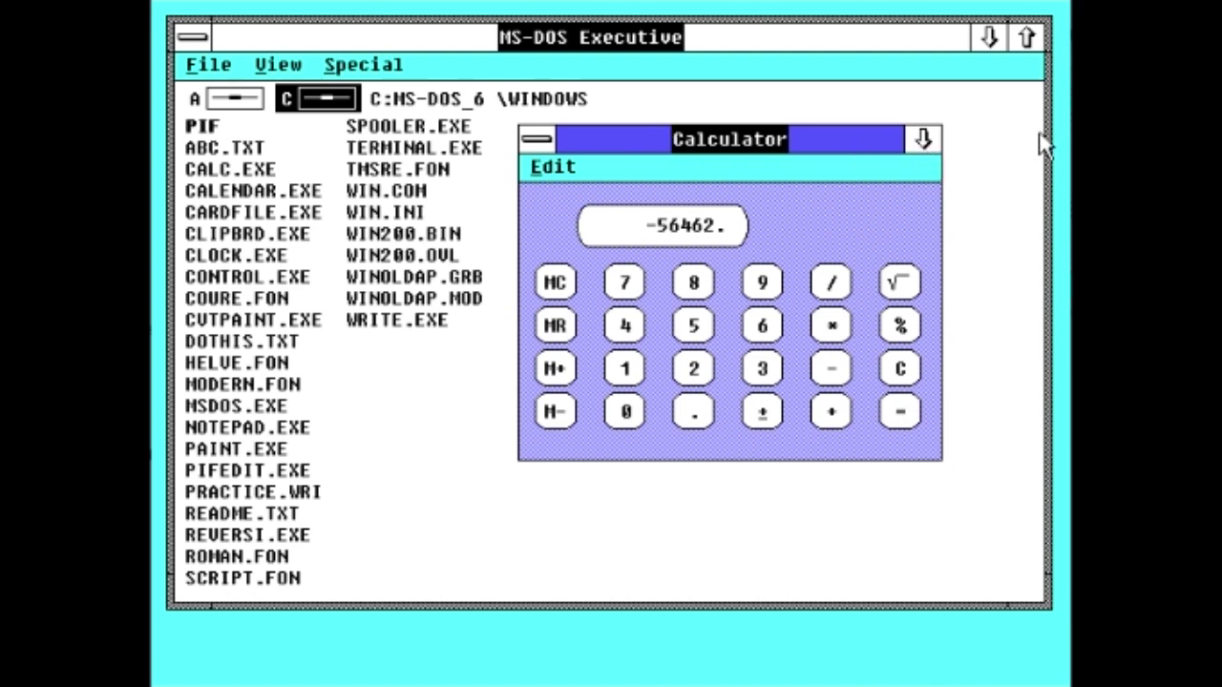
double_click(539, 140)
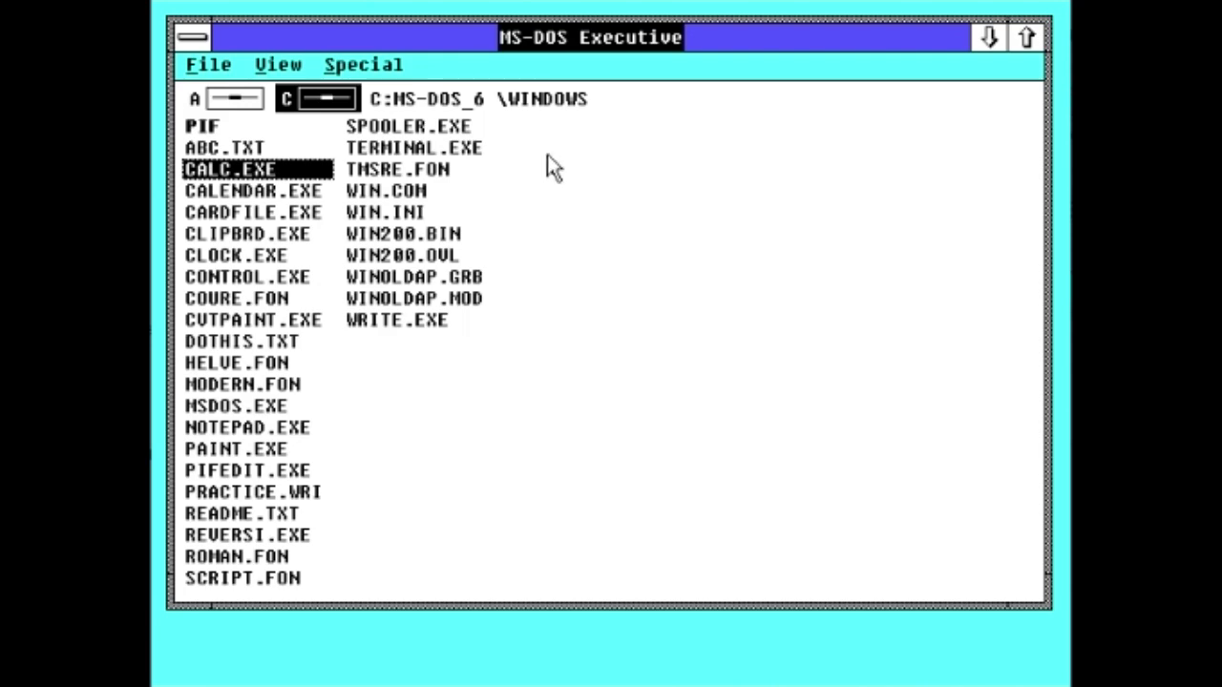
Step: Launch Calendar, browse December 2018 to February 2019 in month view, and return to day view
double_click(248, 192)
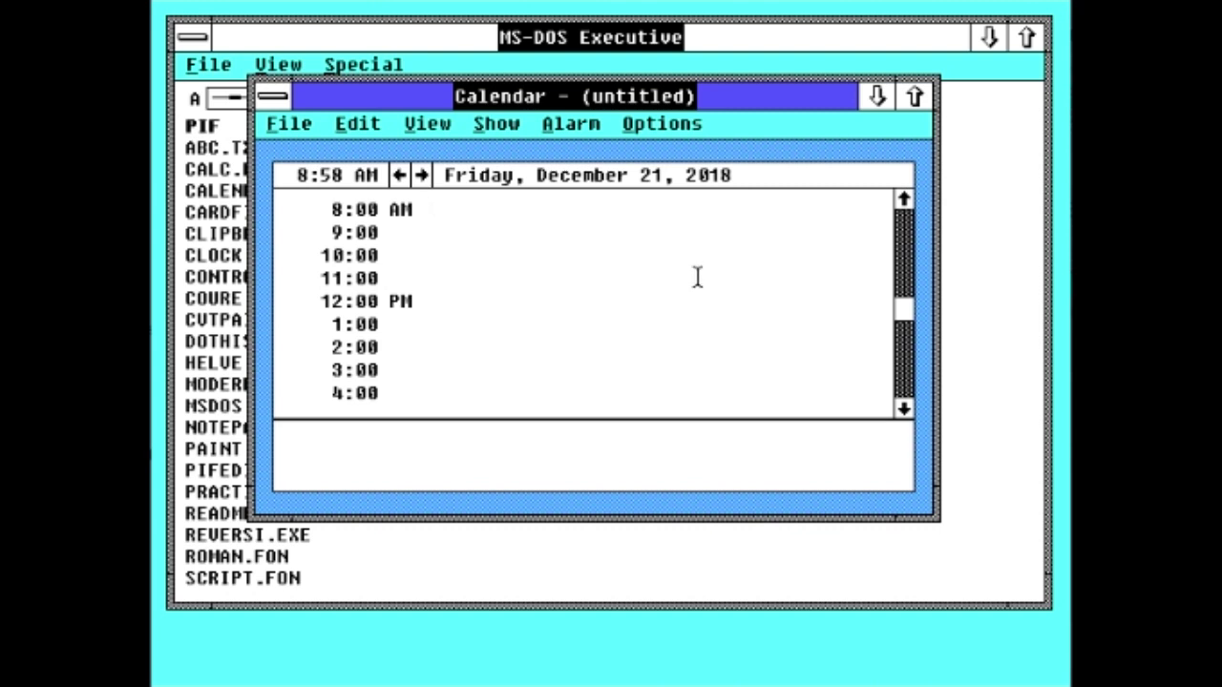
left_click(494, 125)
left_click(431, 132)
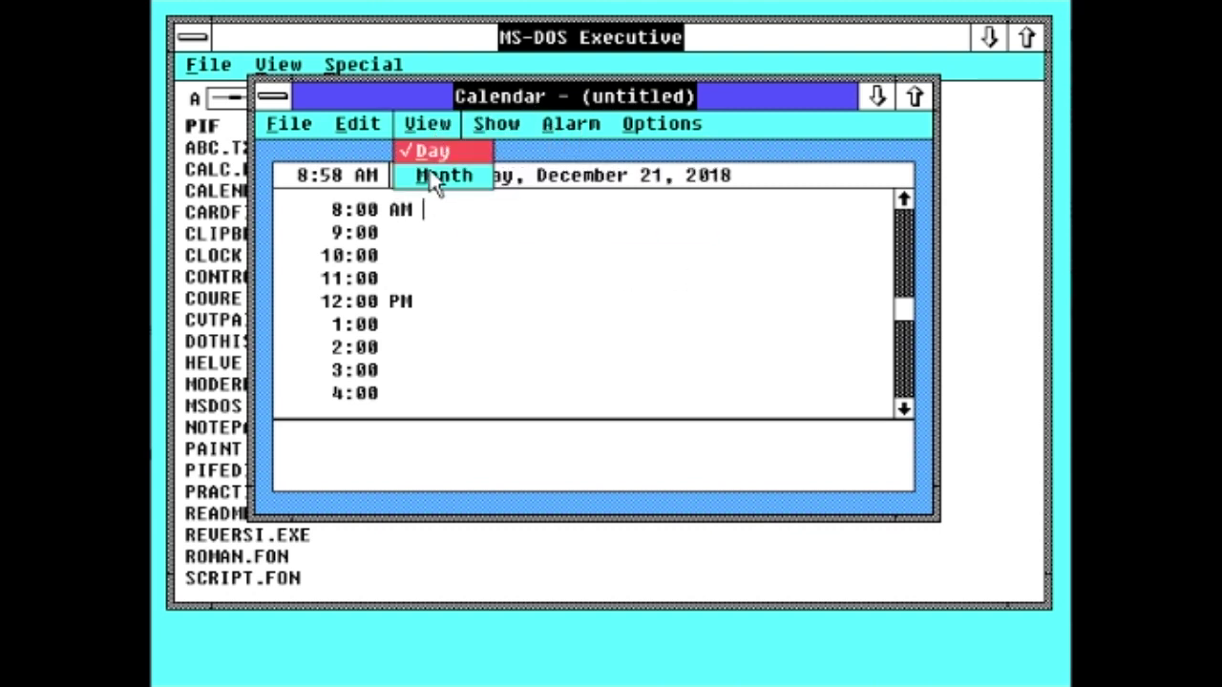
left_click(434, 180)
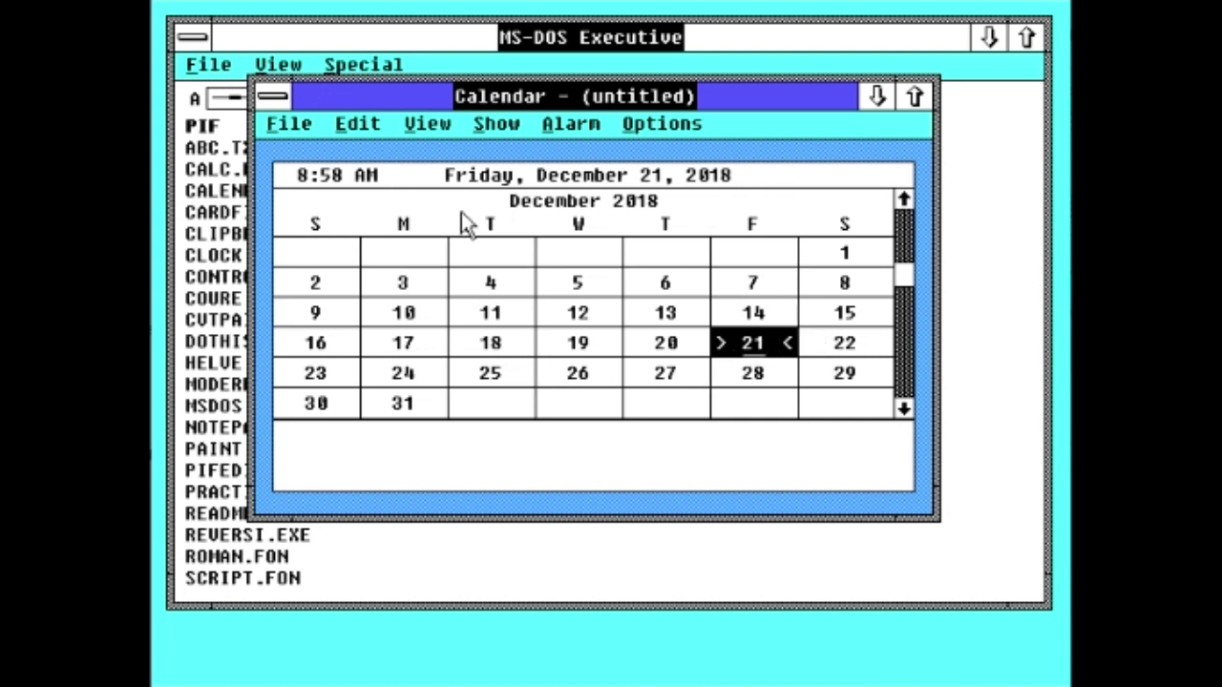
left_click(903, 409)
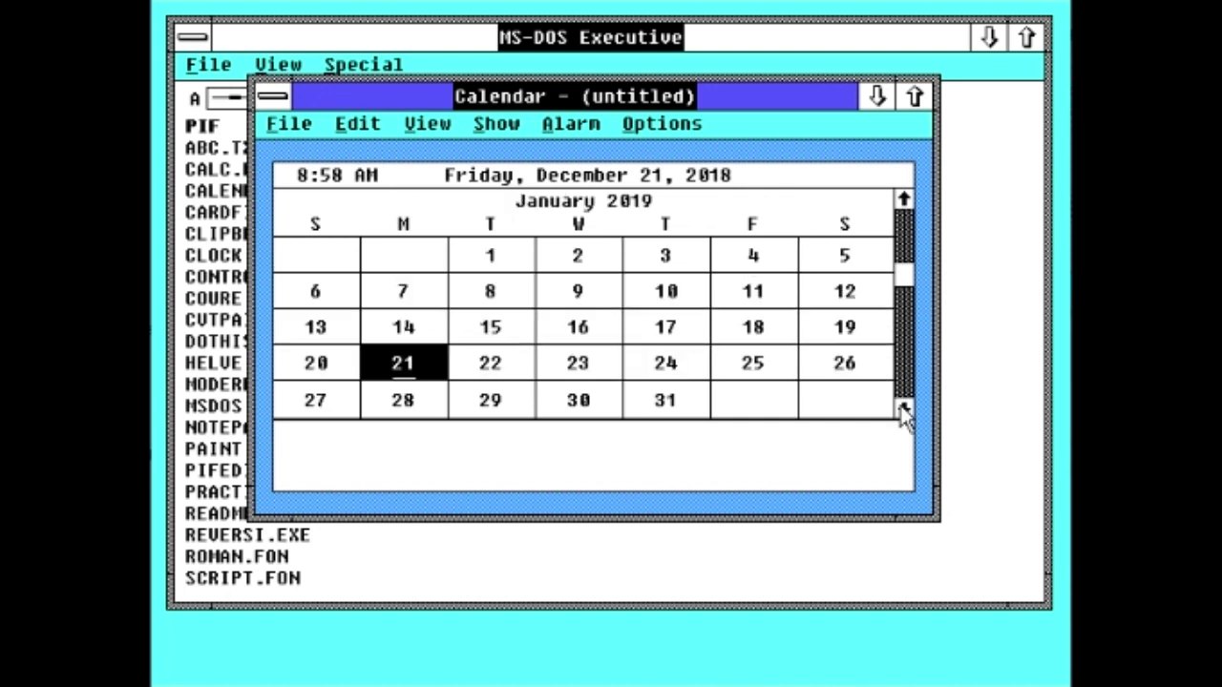
left_click(903, 409)
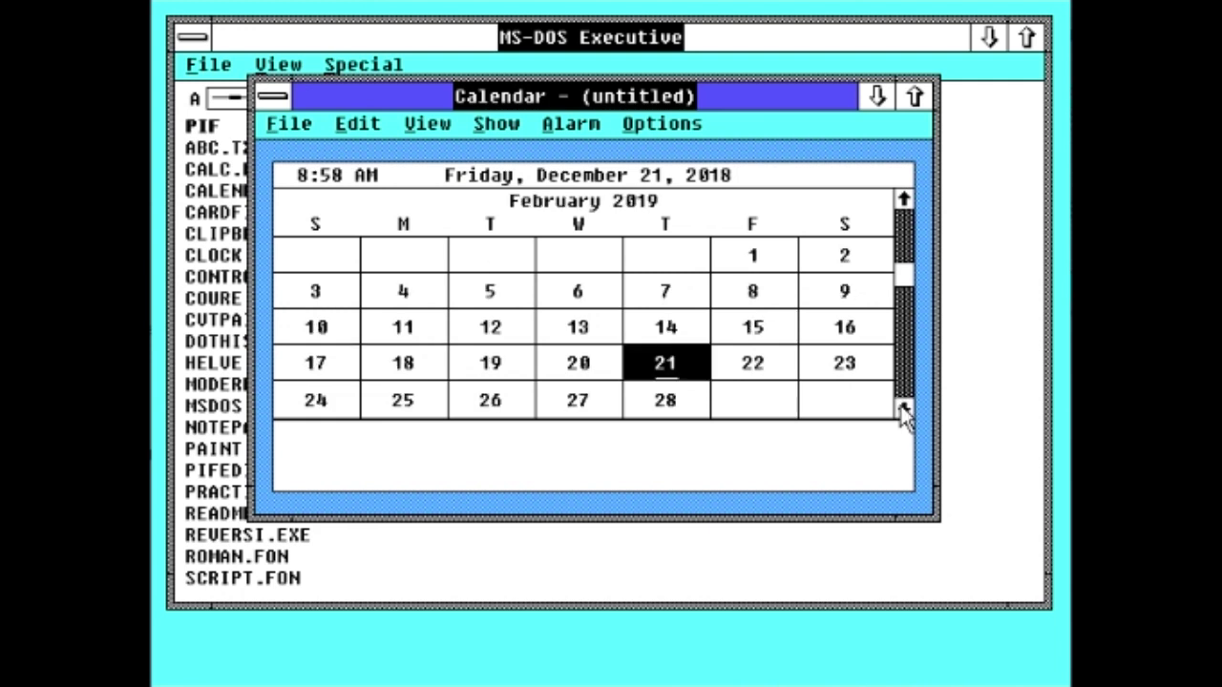
left_click(903, 200)
left_click(903, 201)
left_click(573, 124)
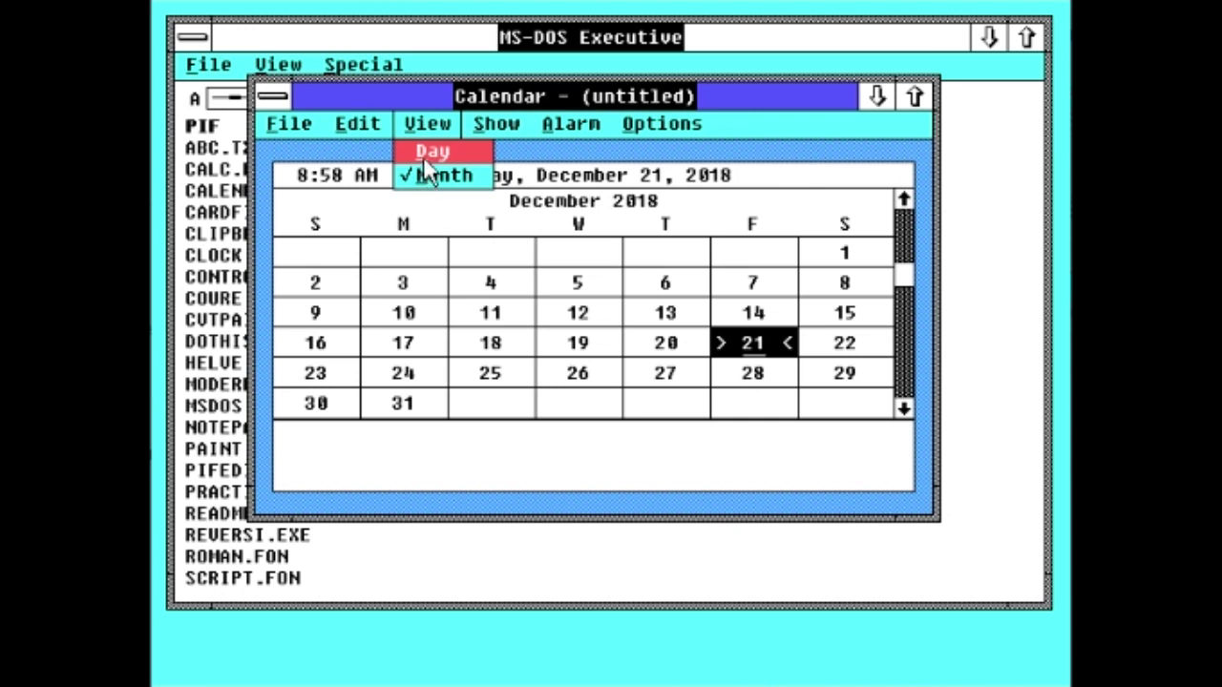
left_click(425, 153)
Step: Set an alarm on the 6:00 appointment slot
left_click(497, 123)
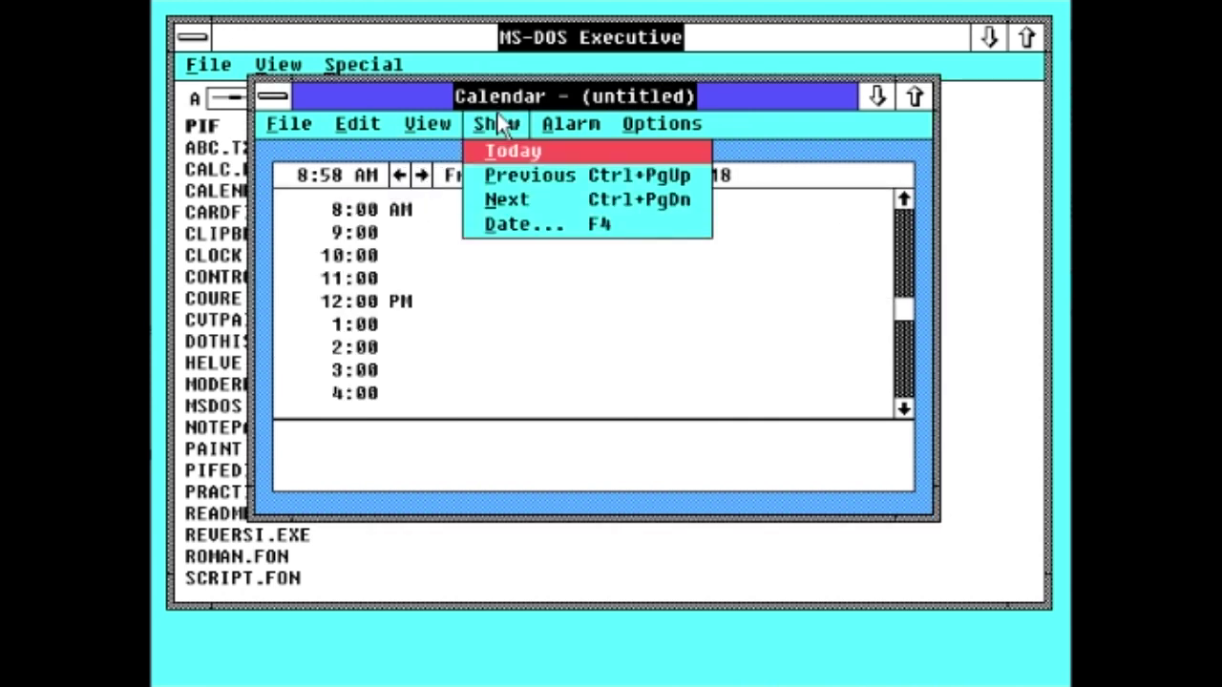
mouse_move(578, 124)
left_click(592, 151)
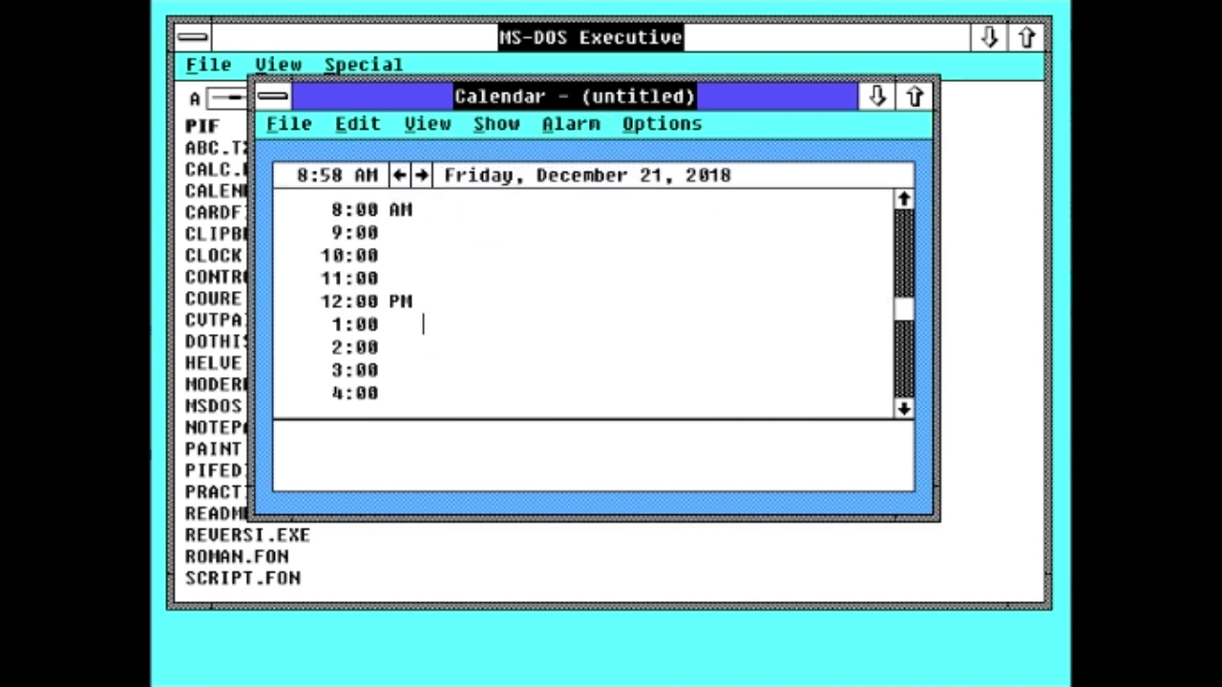
double_click(905, 201)
double_click(905, 200)
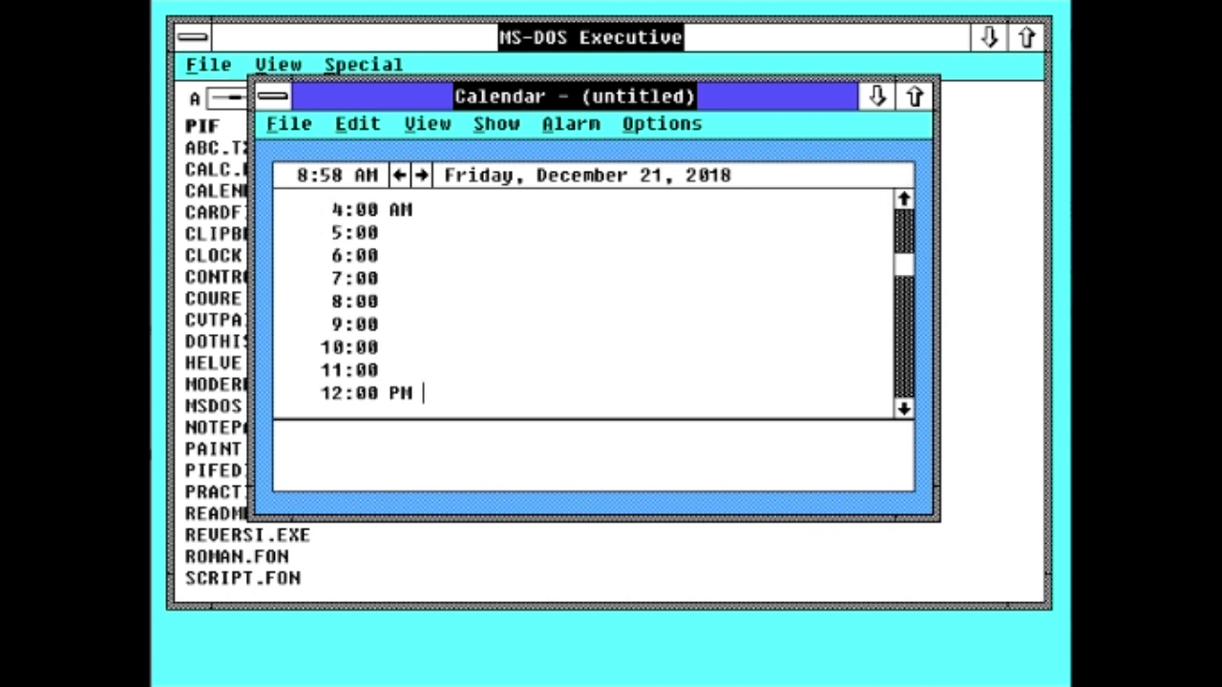
left_click(563, 123)
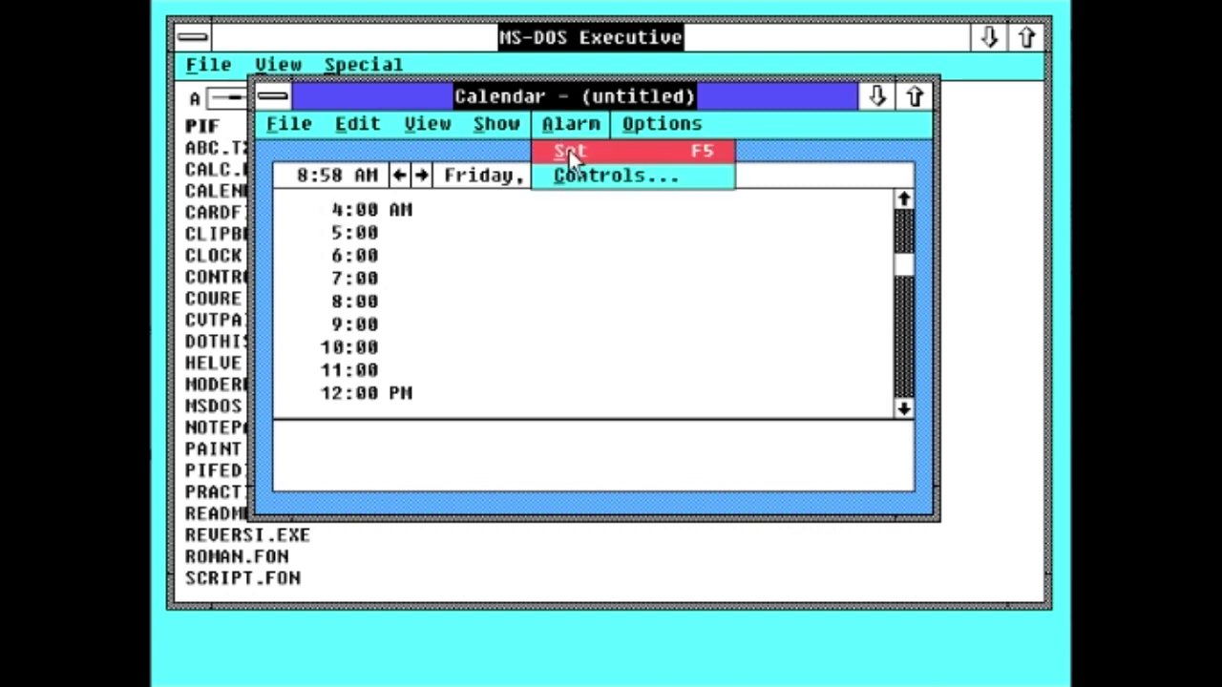
left_click(569, 150)
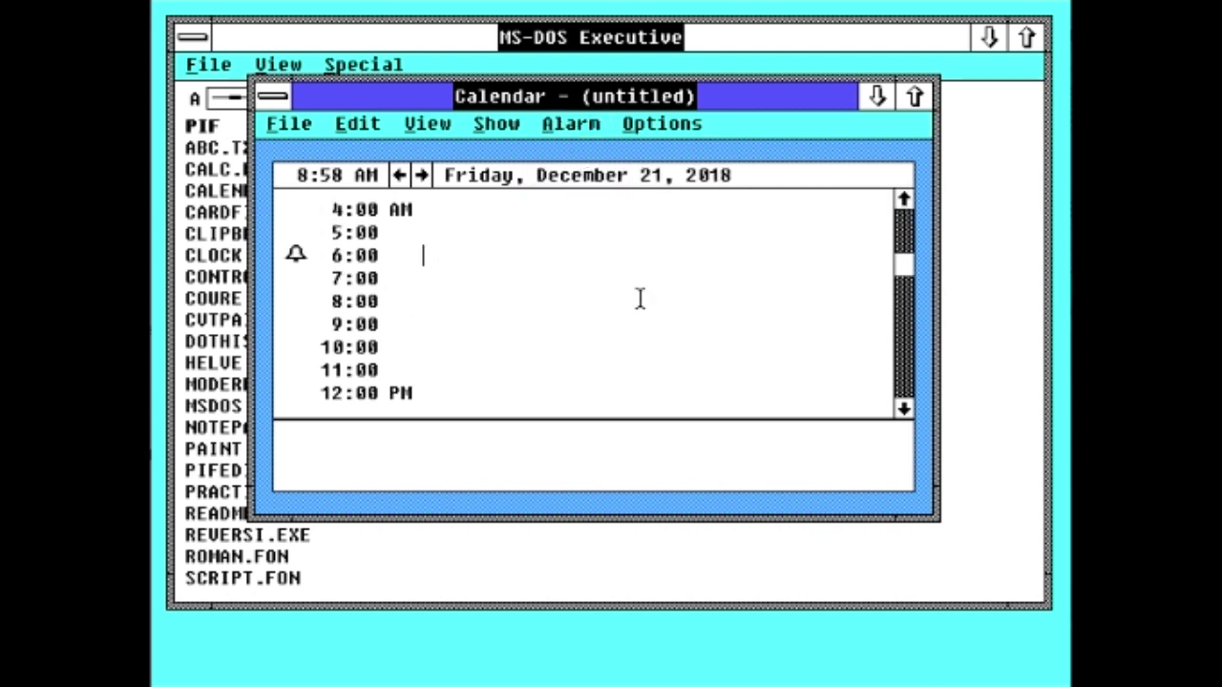
Step: Enter appointments 'wake eat breakfast go to school', 'eat lunch' at 1:00, and 'go to sleep'
type("wake up")
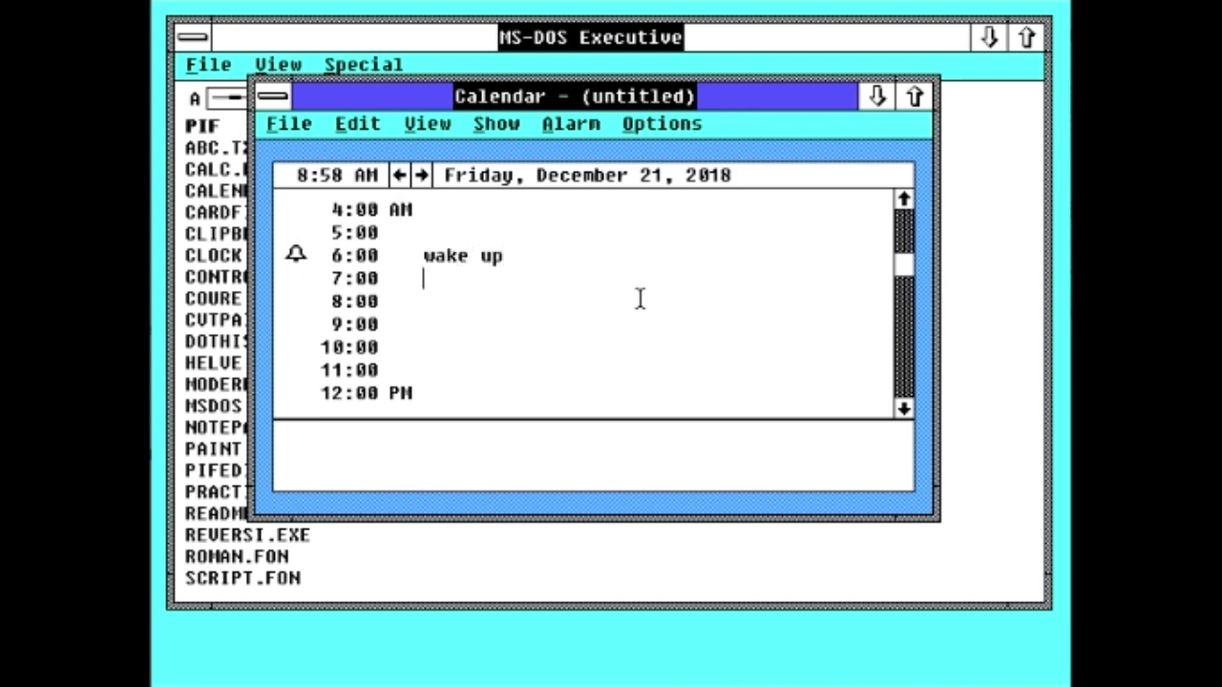
type("eat breakfast")
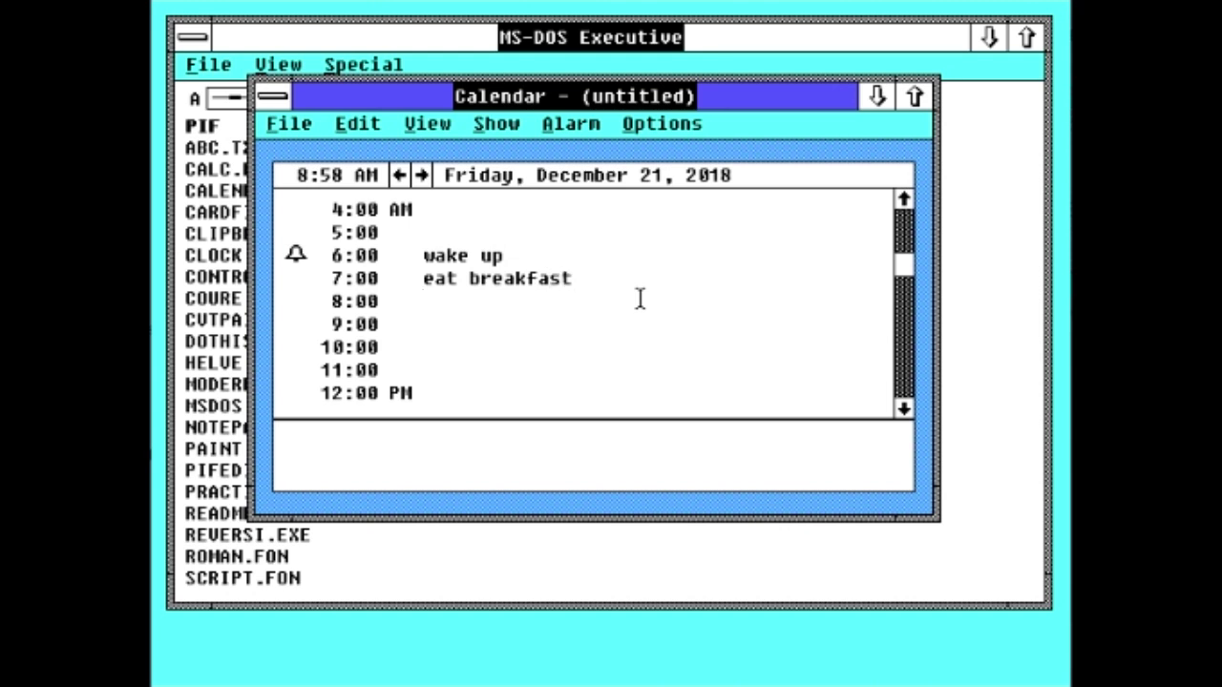
type("go to school")
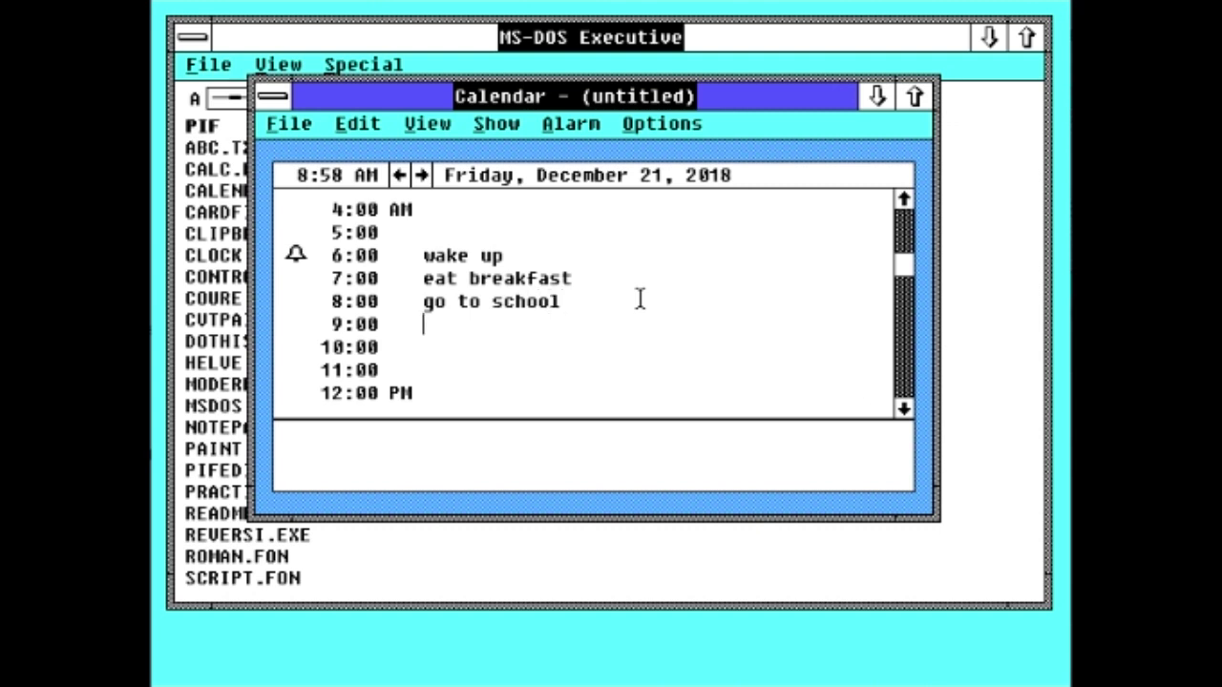
key("Down")
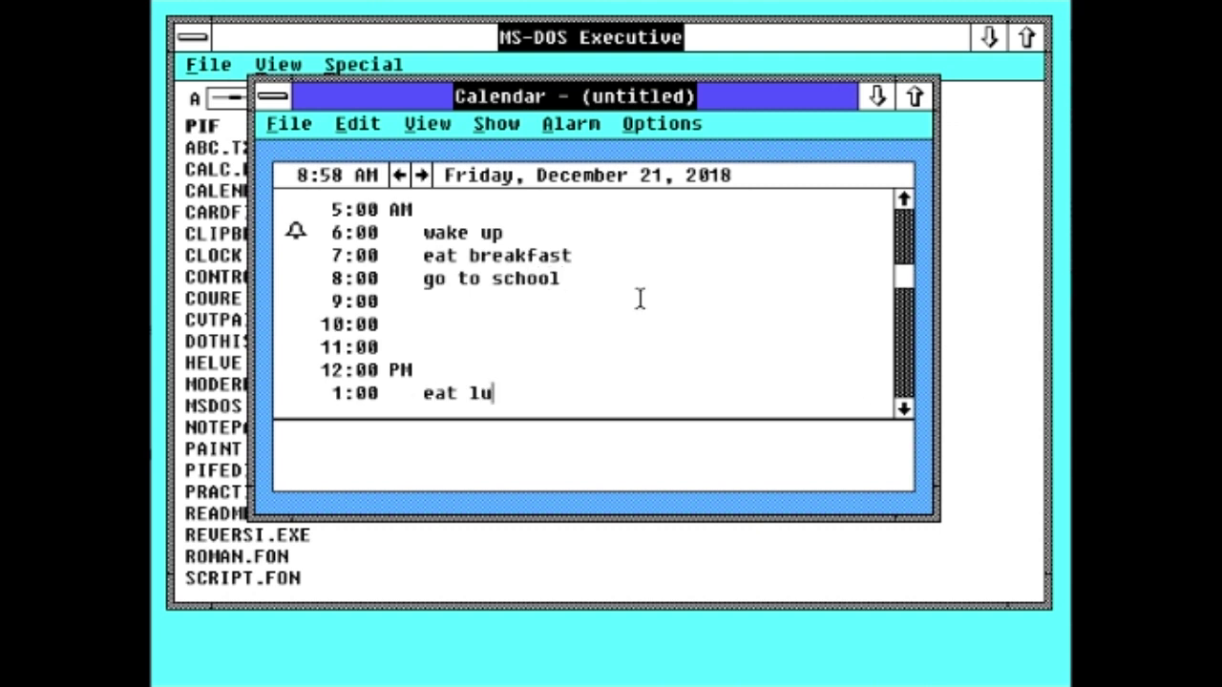
type("eat lunch")
key("Down")
key("Down")
key("Down")
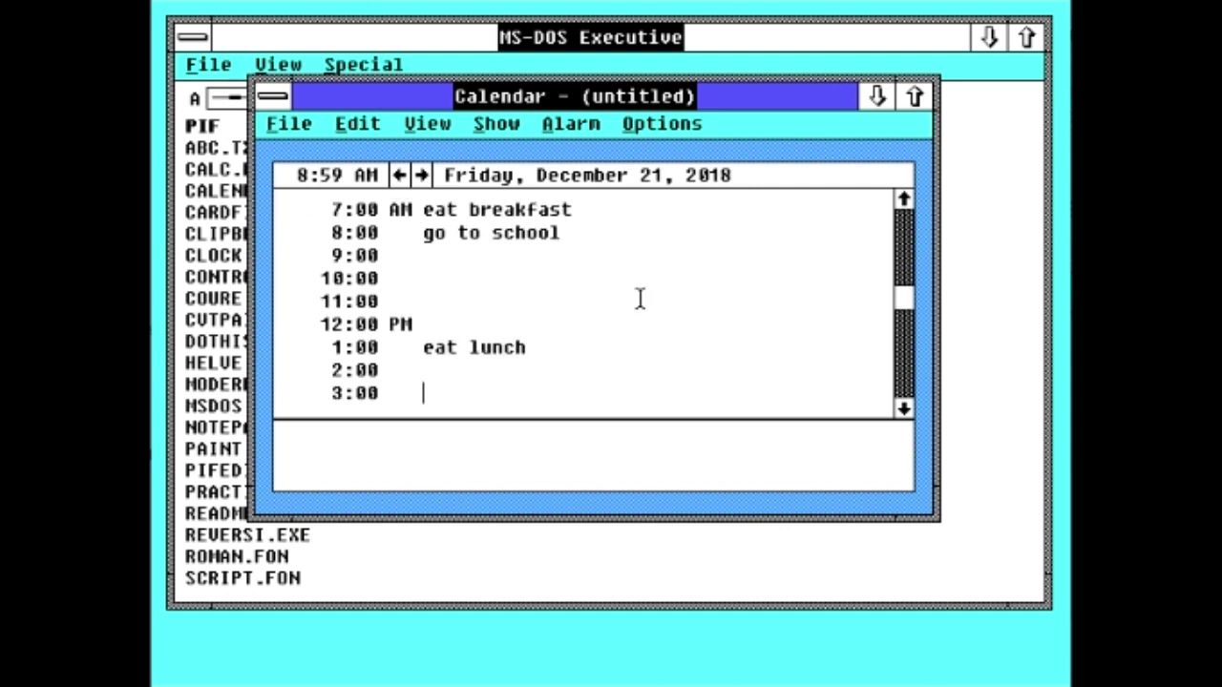
key("Down")
key("Down")
key("Down")
key("Down")
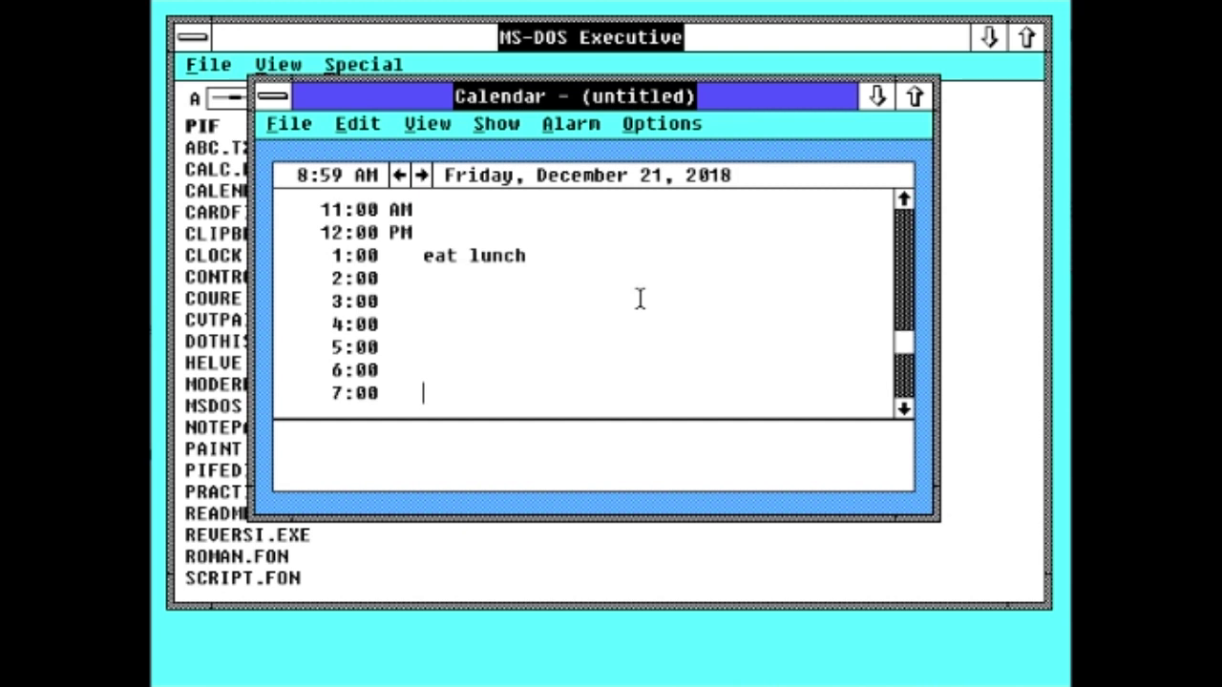
key("Down")
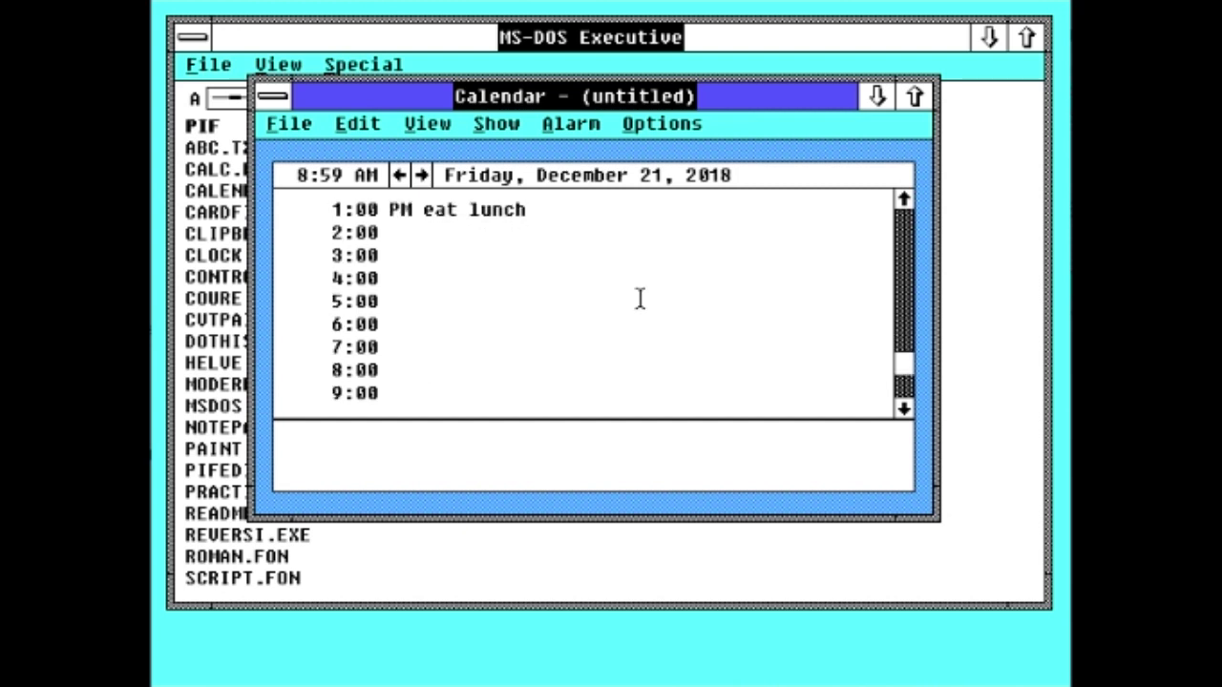
type("go to sleep")
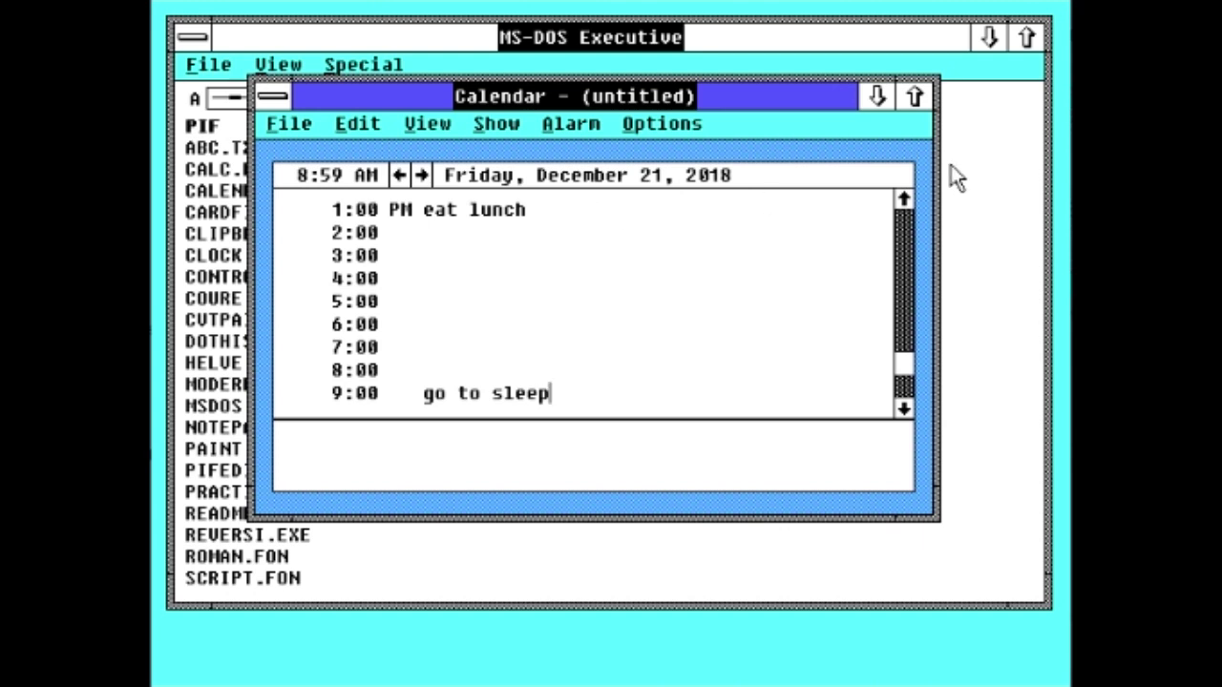
Step: Move the window, view About Calendar, close Calendar unsaved, and launch CARDFILE.EXE
left_click_drag(908, 195, 908, 195)
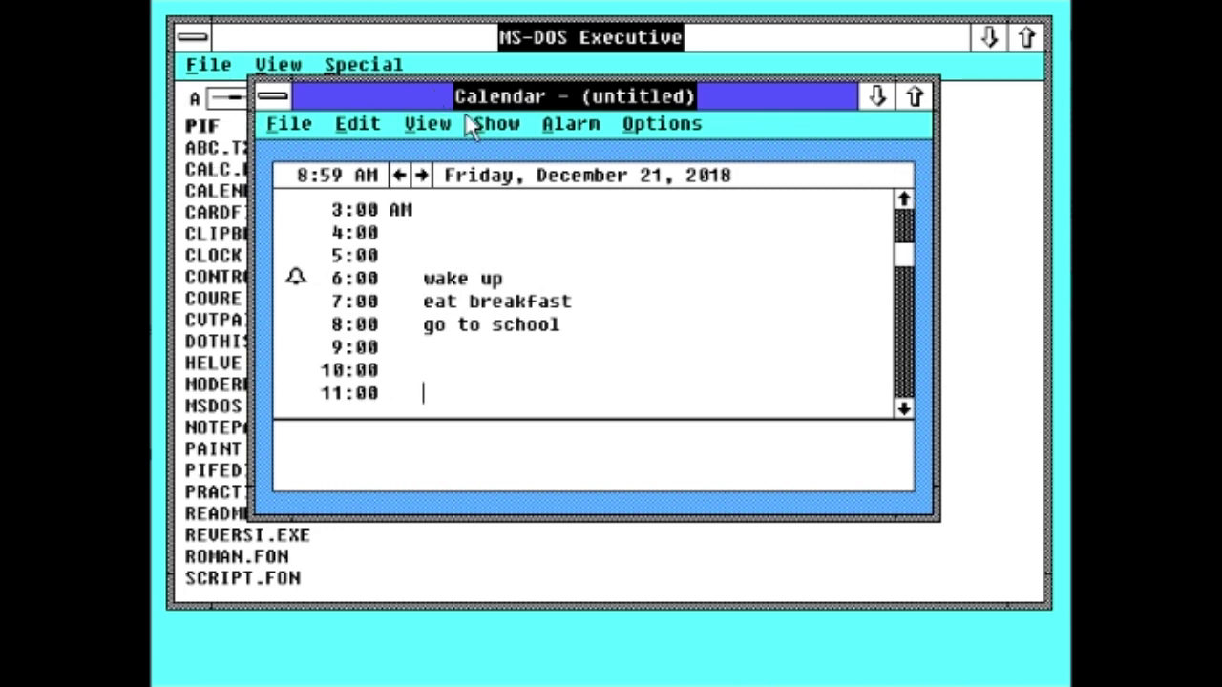
left_click_drag(444, 99, 488, 134)
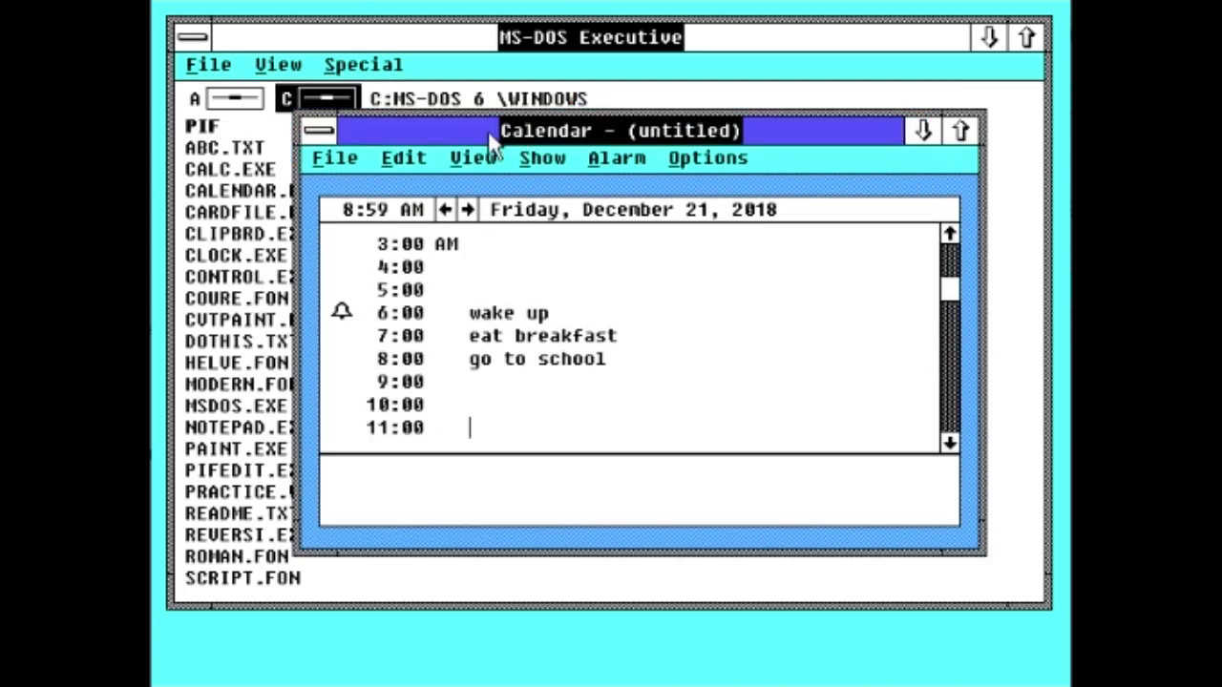
left_click(330, 159)
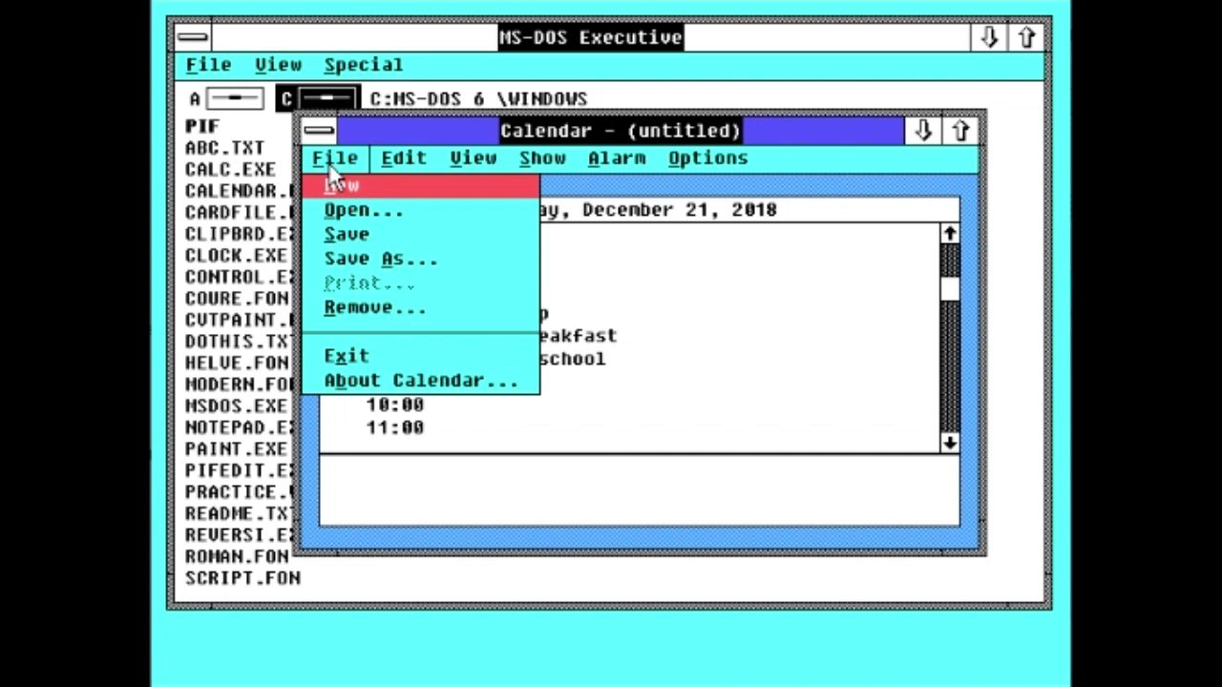
left_click(410, 380)
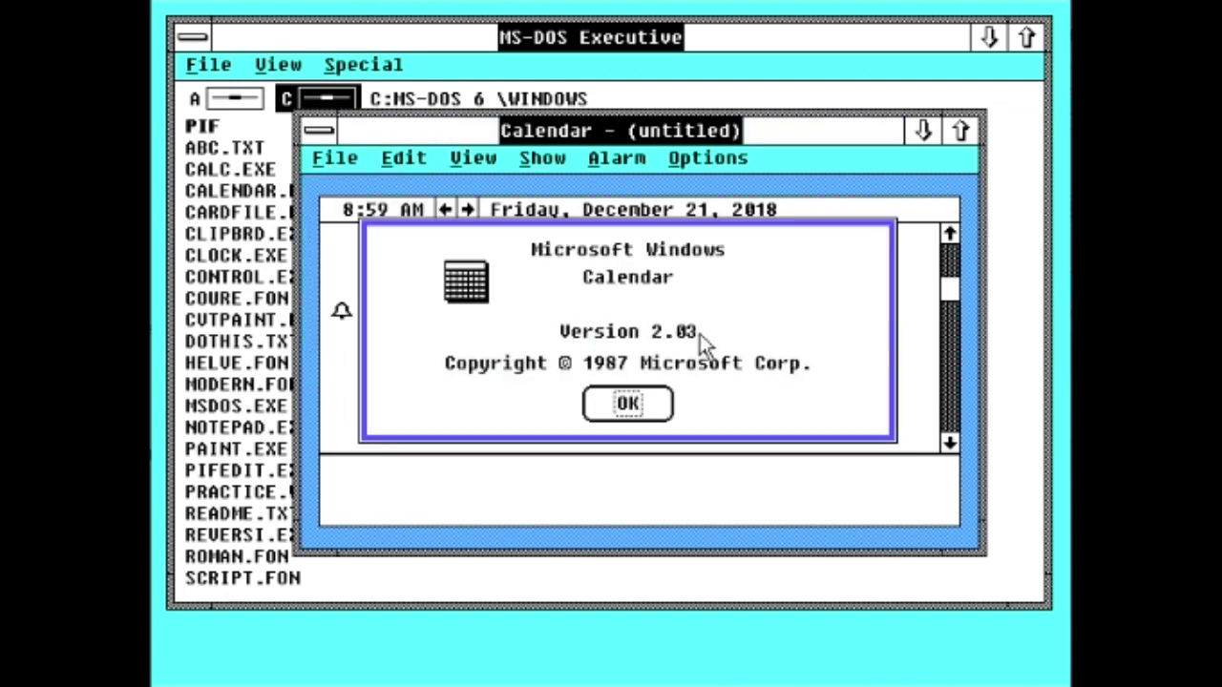
left_click(634, 417)
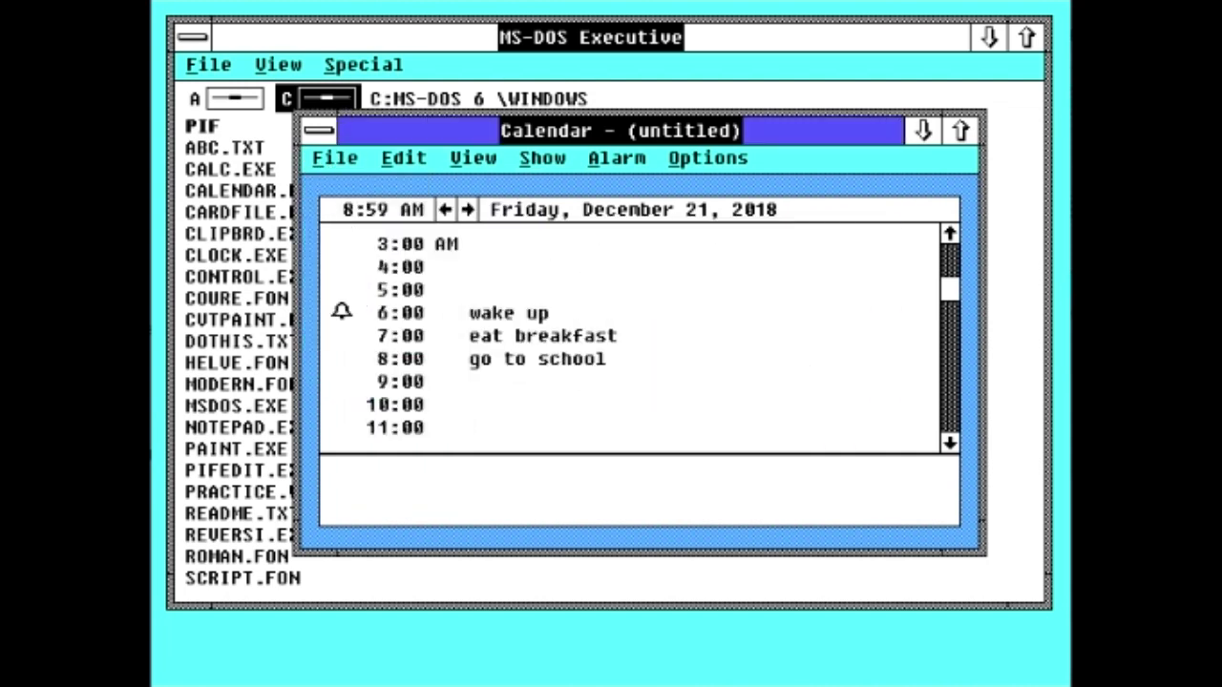
double_click(330, 124)
left_click(641, 399)
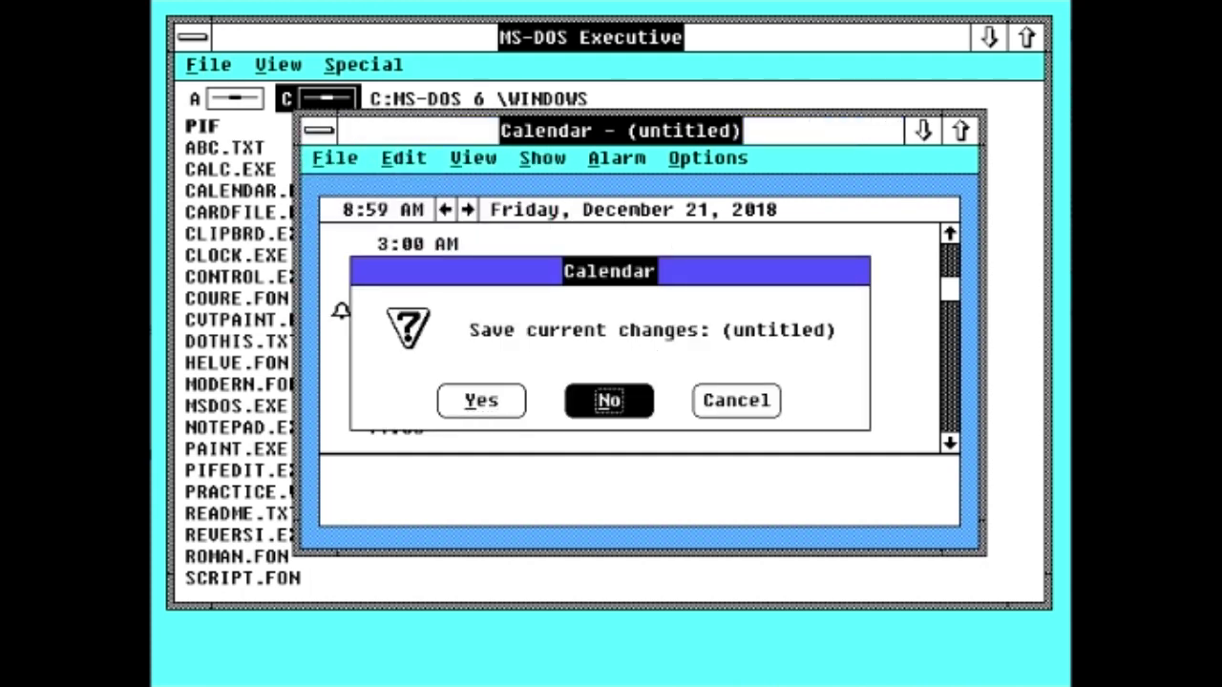
double_click(275, 212)
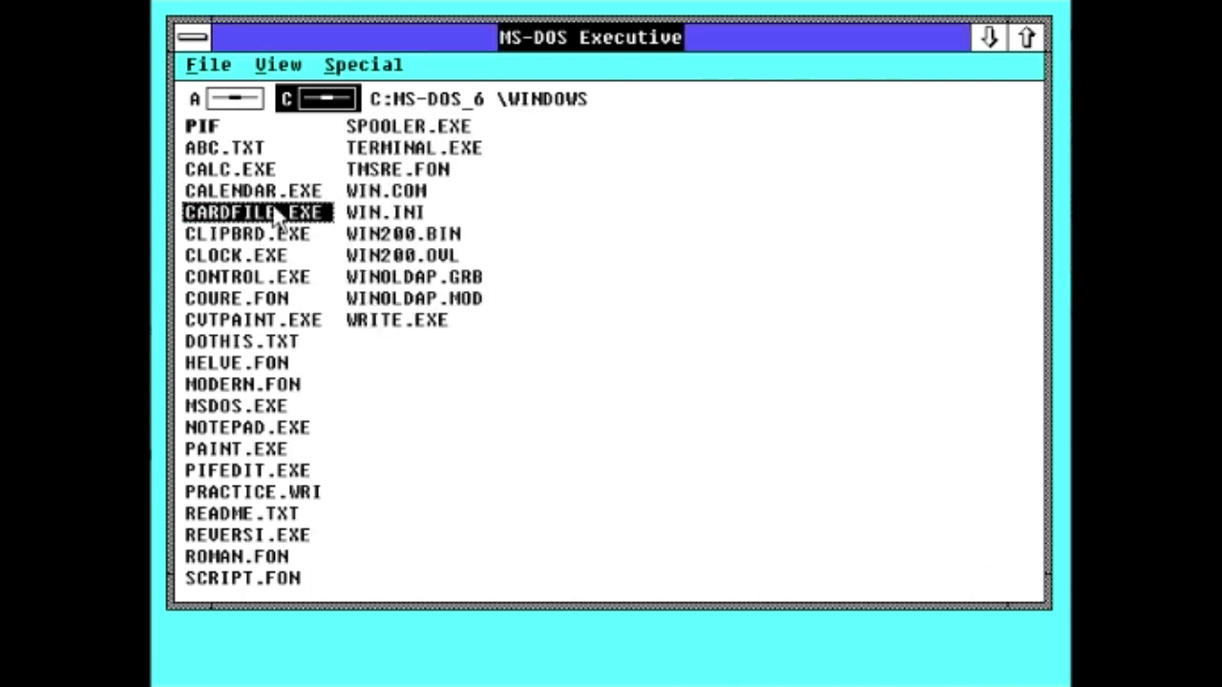
Step: Move the Cardfile window and type the user's name plus 'i like Window' on the first card
left_click_drag(687, 136, 754, 191)
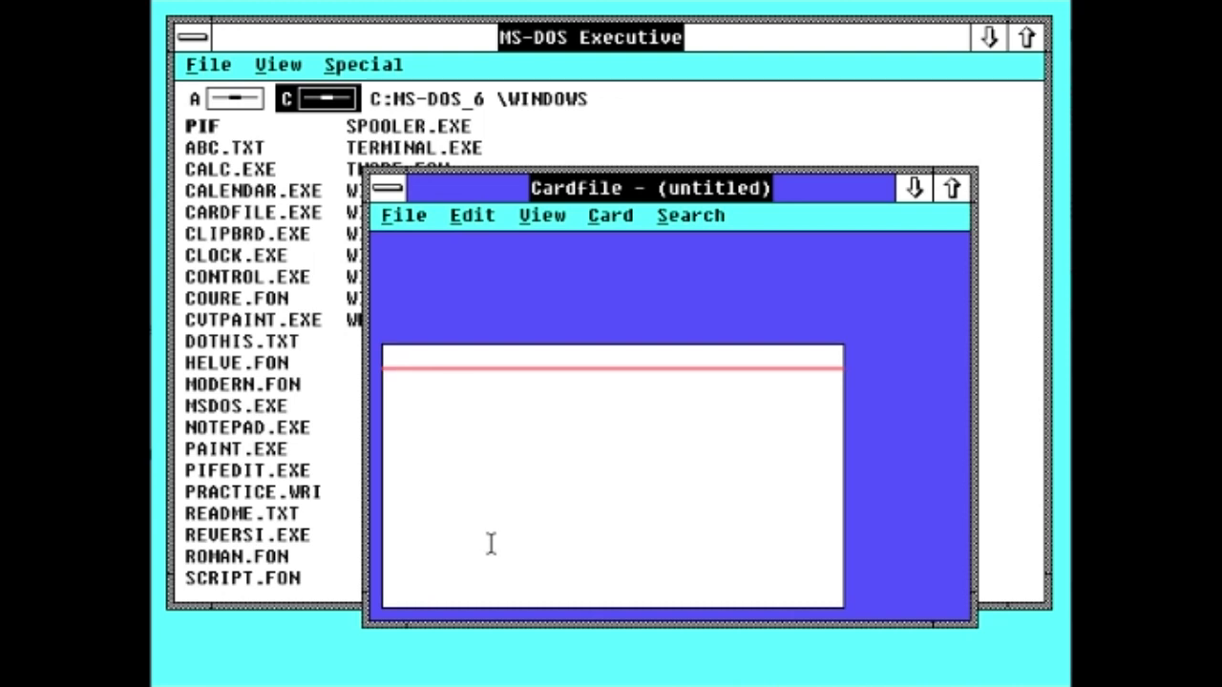
left_click(602, 218)
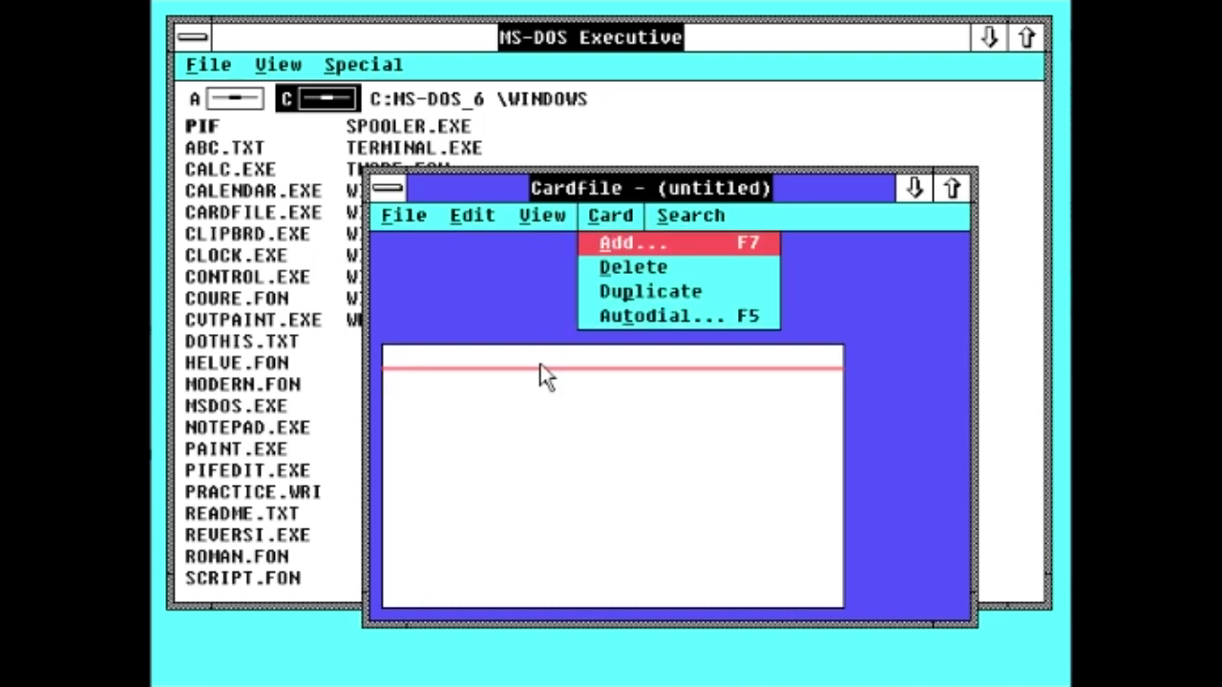
left_click(550, 424)
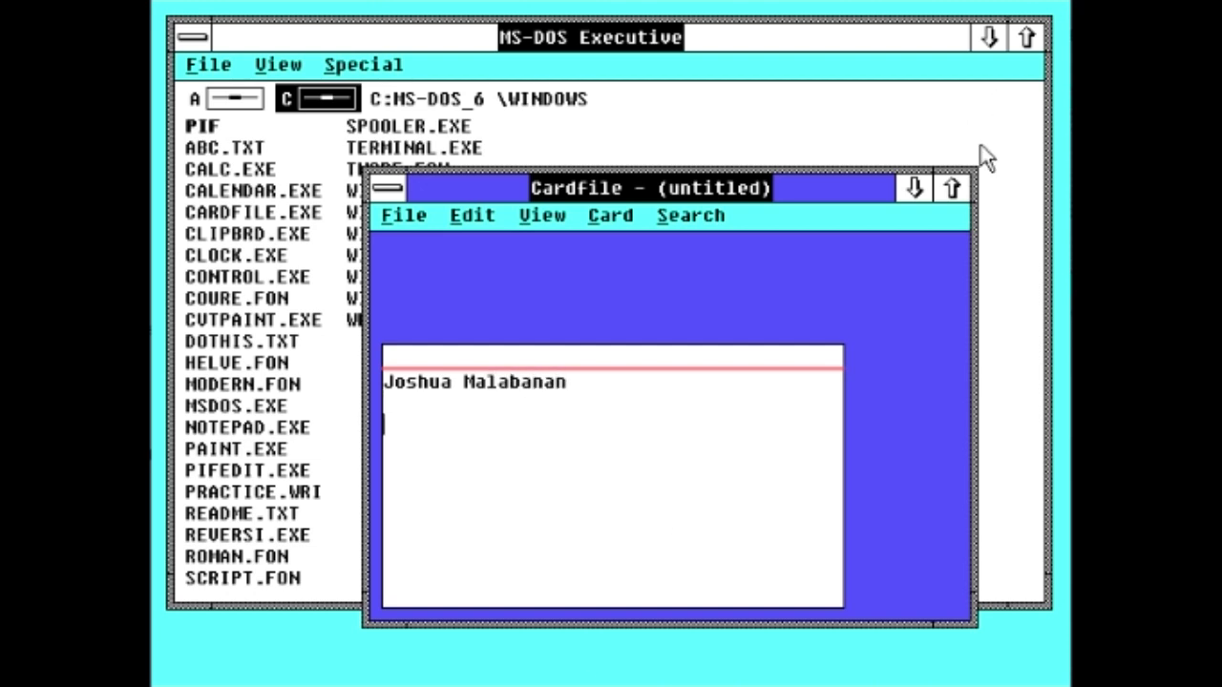
type("i like Windows 2.0")
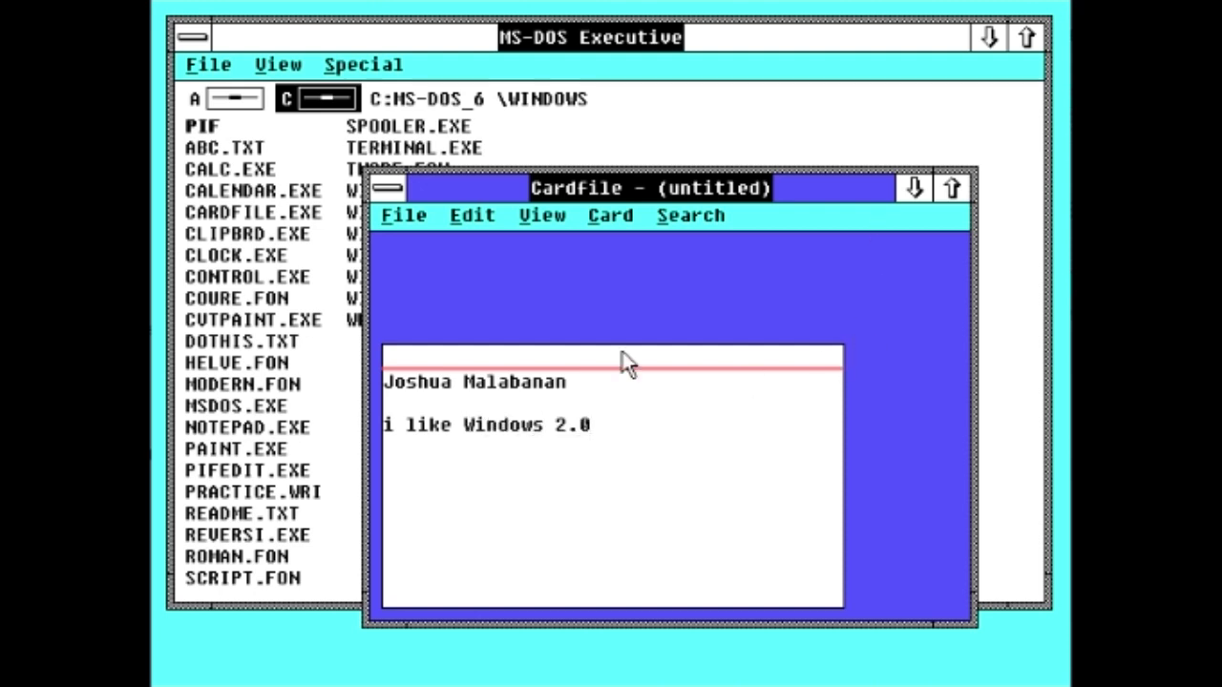
Step: Add a new blank card and type 'ddedeegegeargerg' on it
left_click(590, 216)
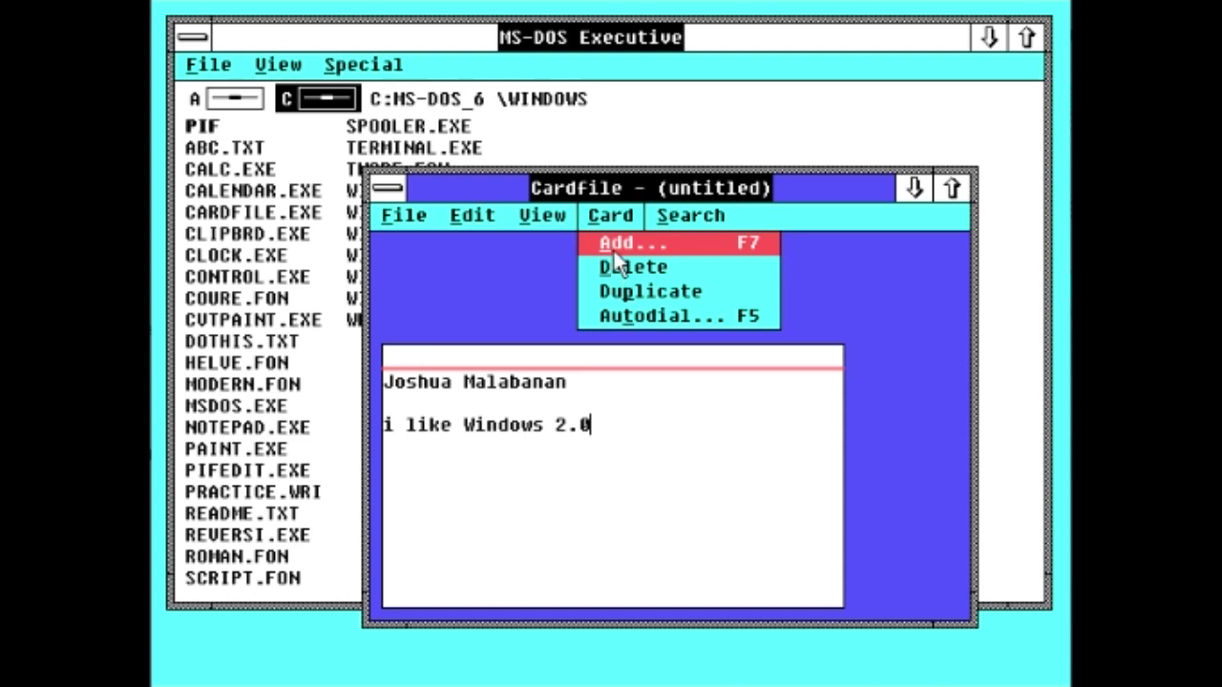
left_click(613, 247)
left_click(647, 385)
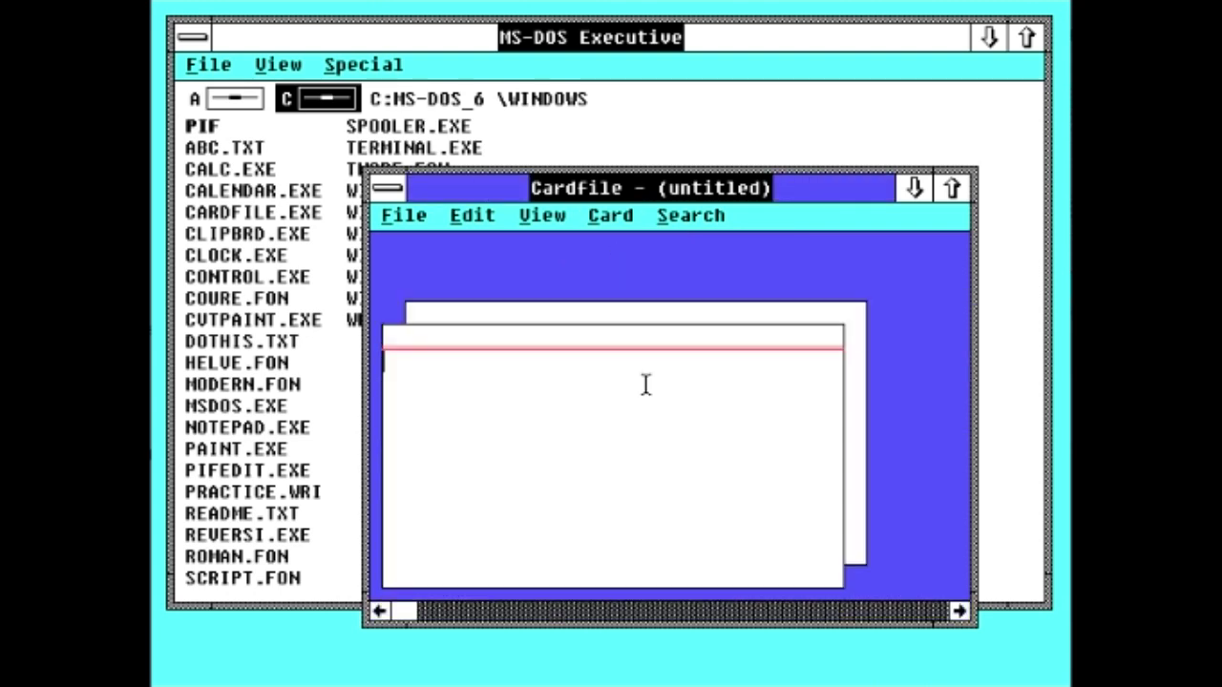
type("ddedeegegeargerg")
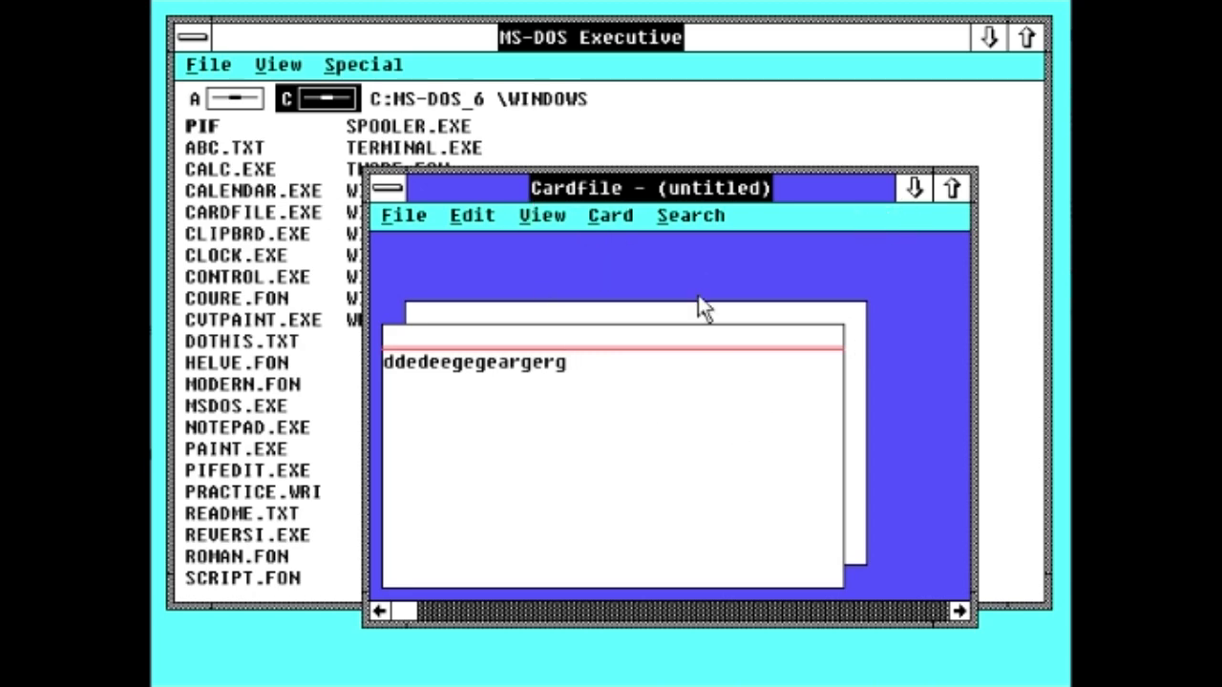
Step: Move the Cardfile window, browse its menus, and cancel the Autodial settings
left_click_drag(473, 182, 485, 159)
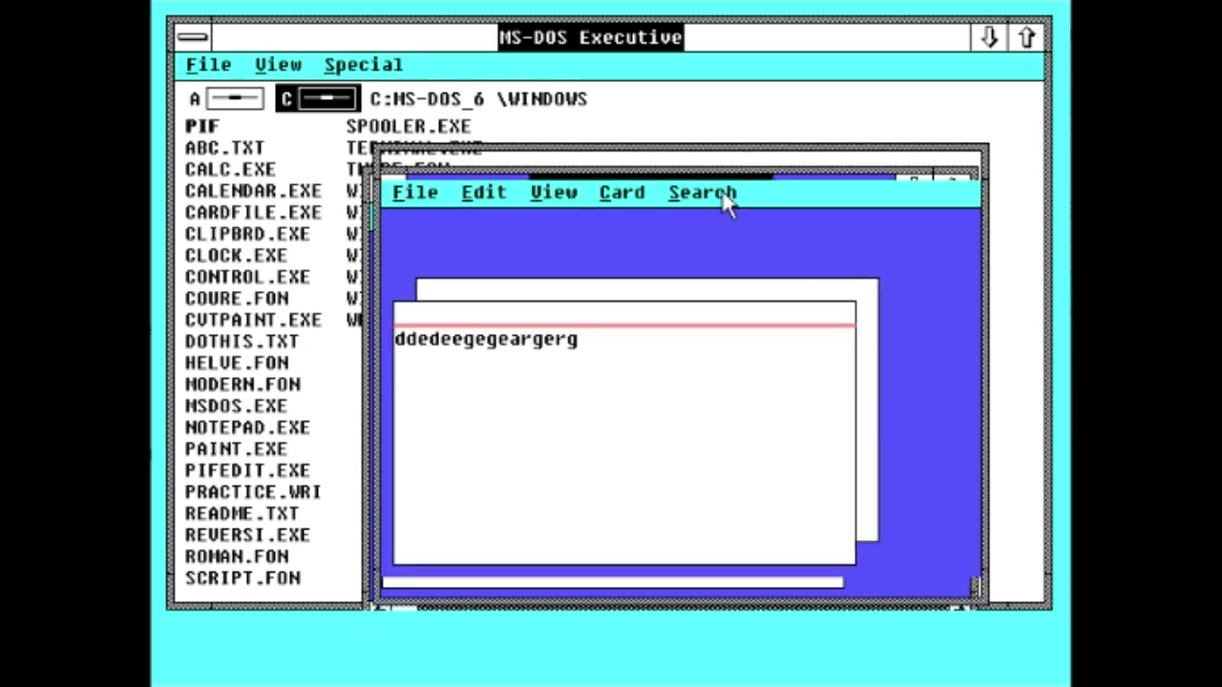
left_click(717, 194)
left_click(622, 194)
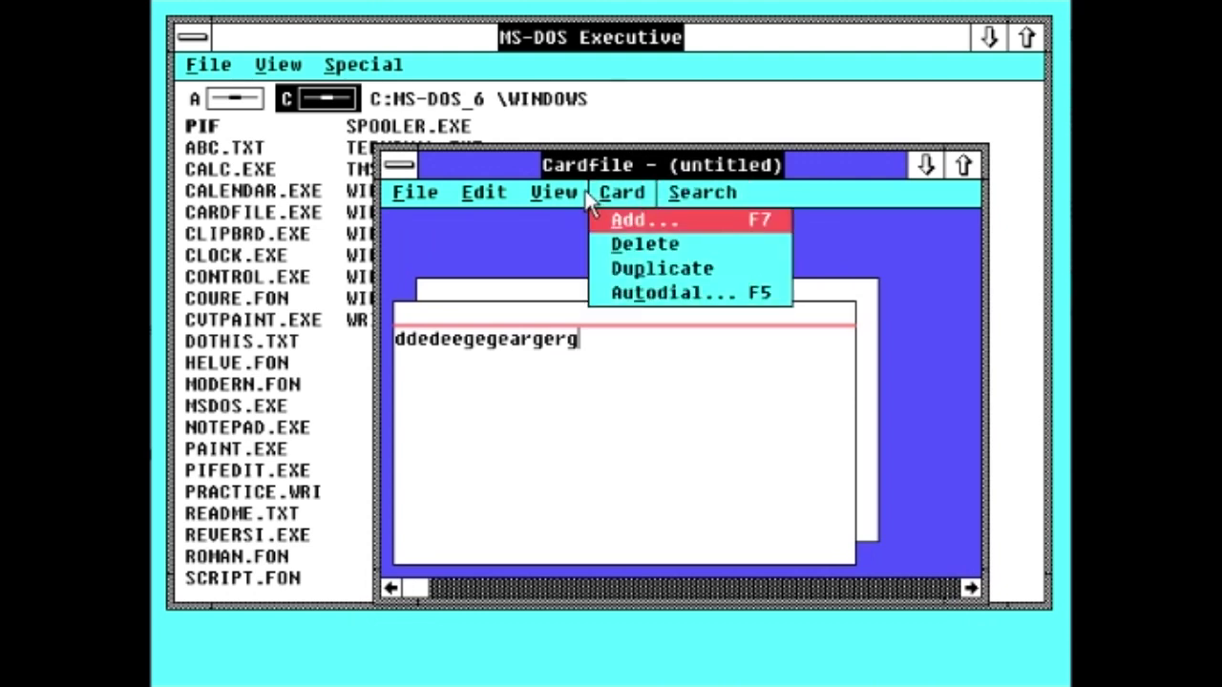
left_click(554, 193)
left_click(622, 194)
left_click(647, 296)
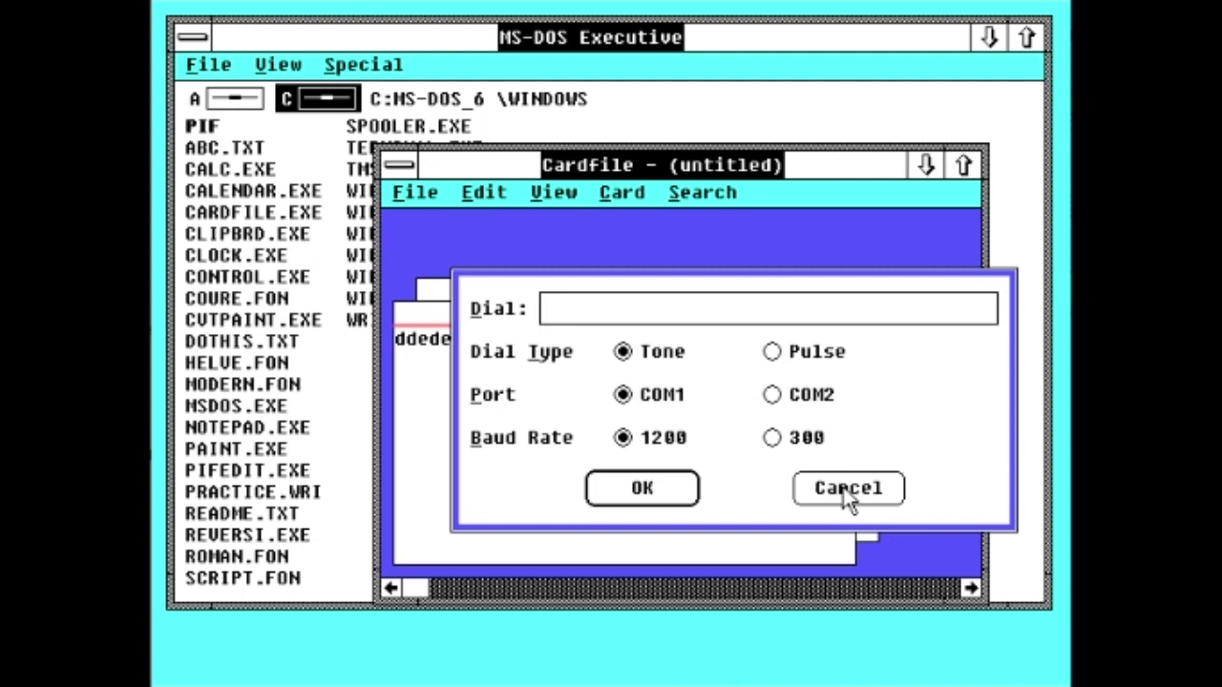
left_click(827, 491)
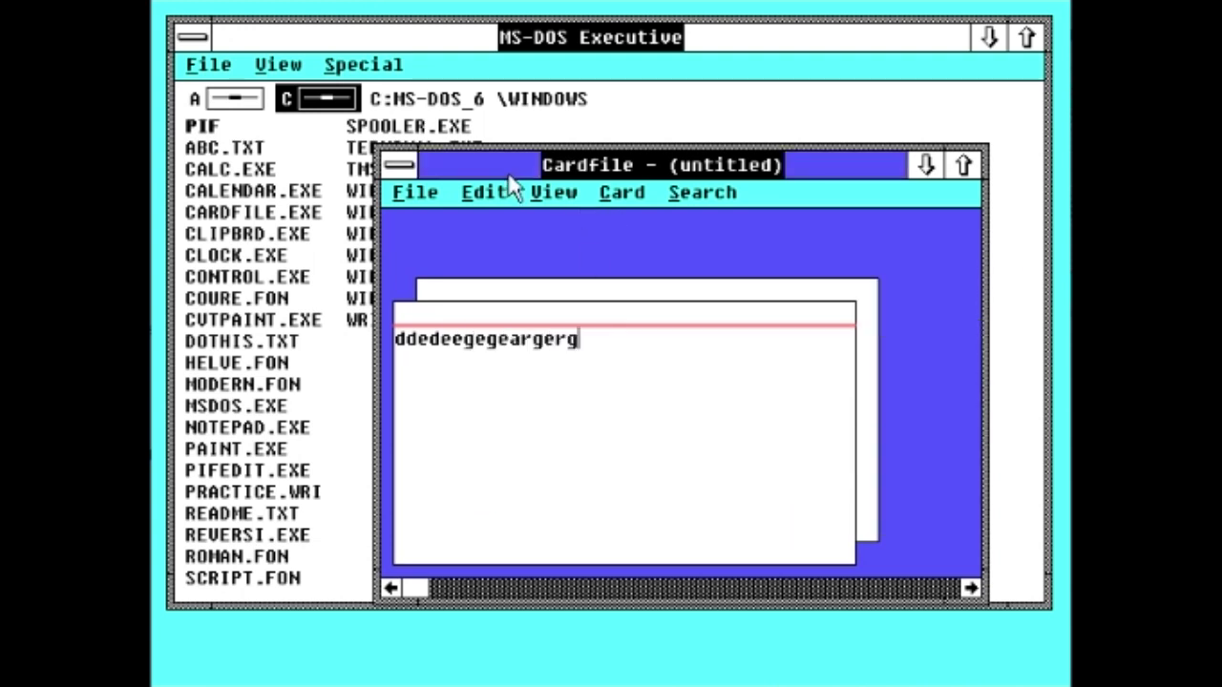
Step: Switch Cardfile to list view and then back to cards view
left_click(554, 194)
key("Left")
key("Right")
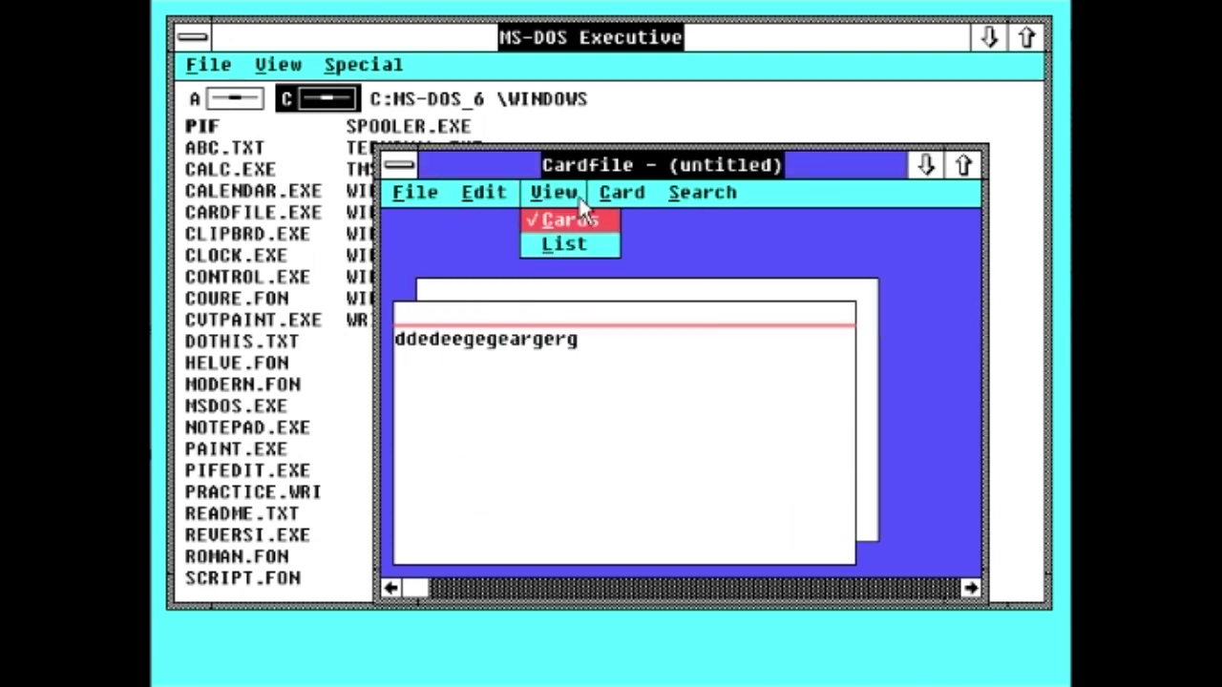
left_click(575, 243)
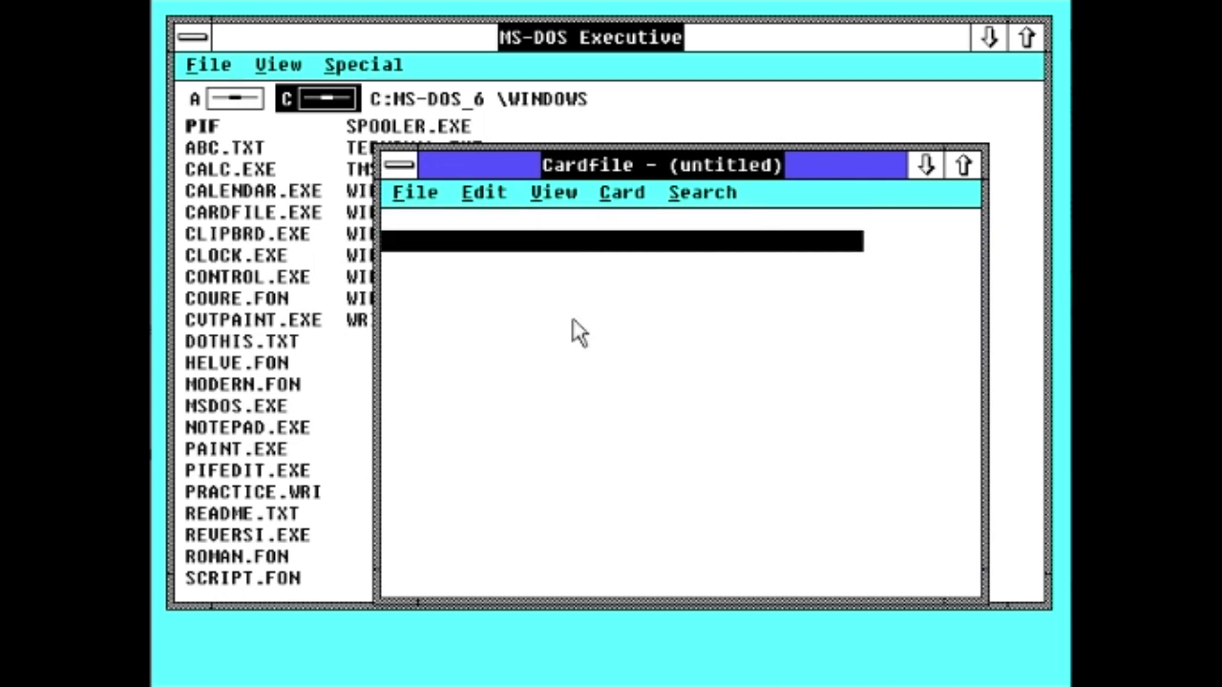
left_click(546, 203)
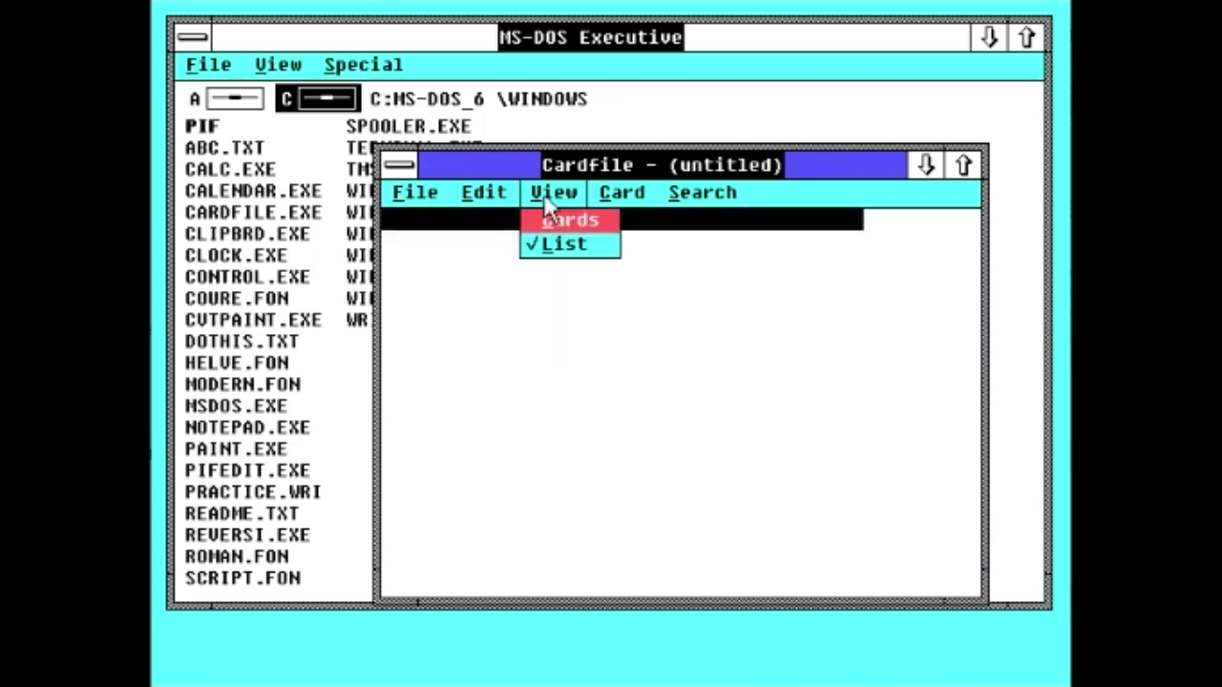
left_click(547, 225)
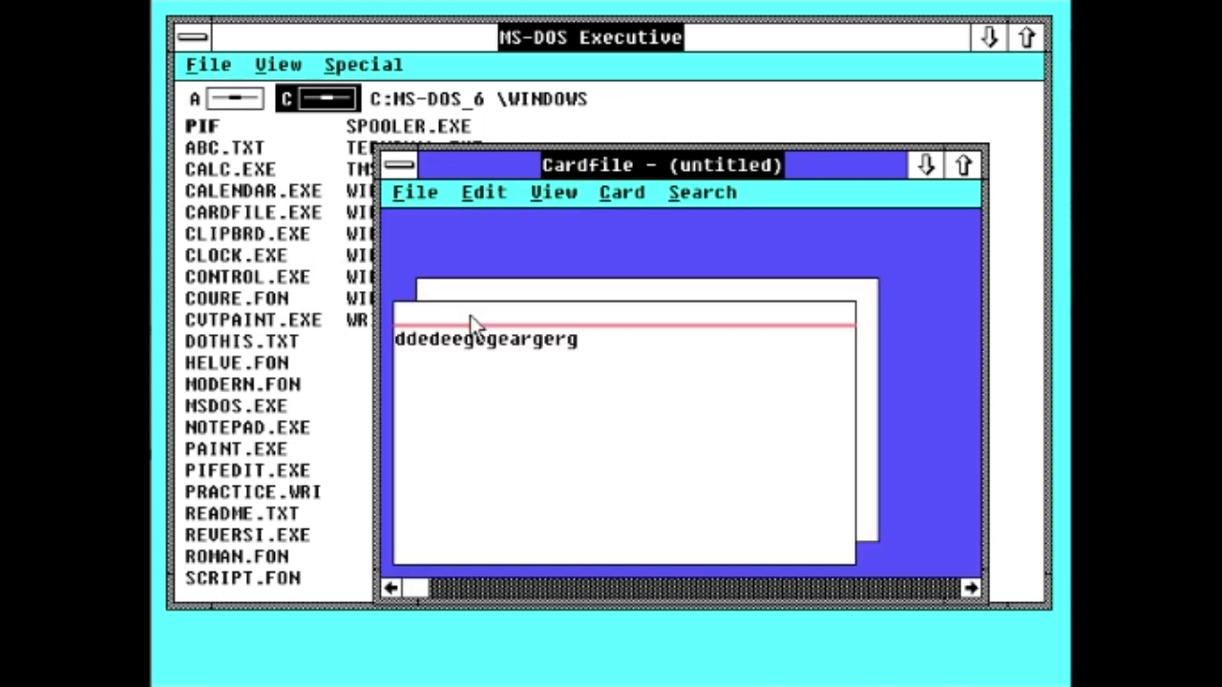
Step: Browse the Edit and File menus, then close Cardfile without saving the card
left_click(480, 194)
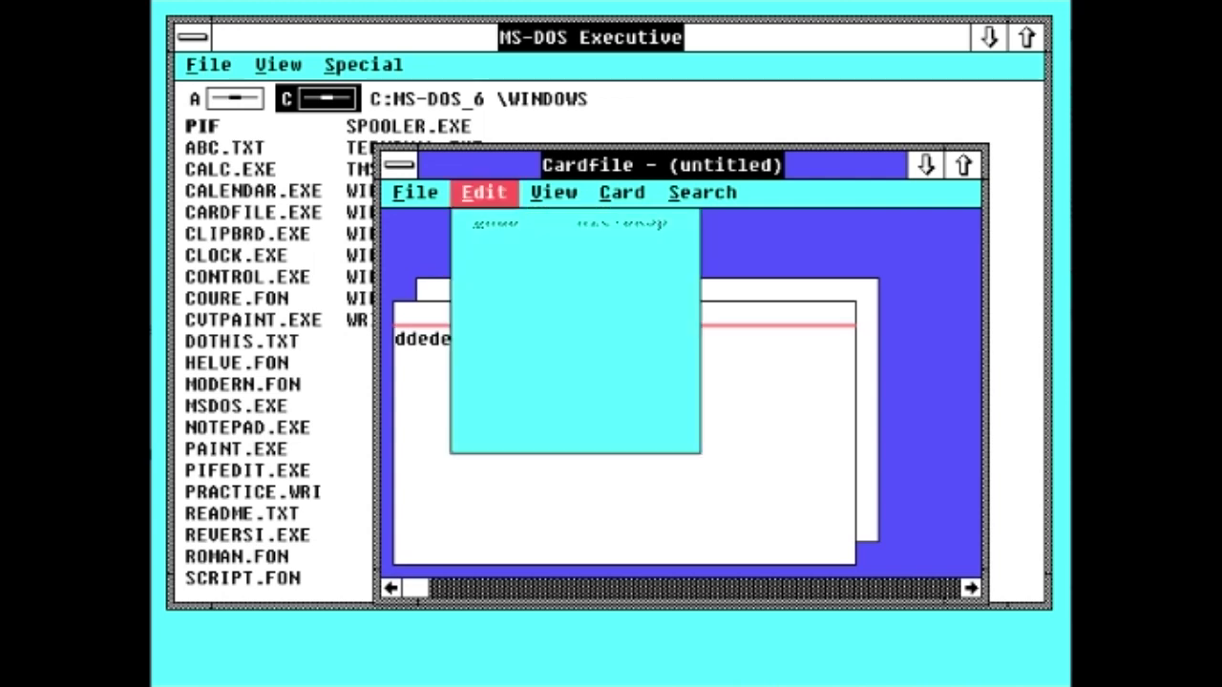
left_click(420, 195)
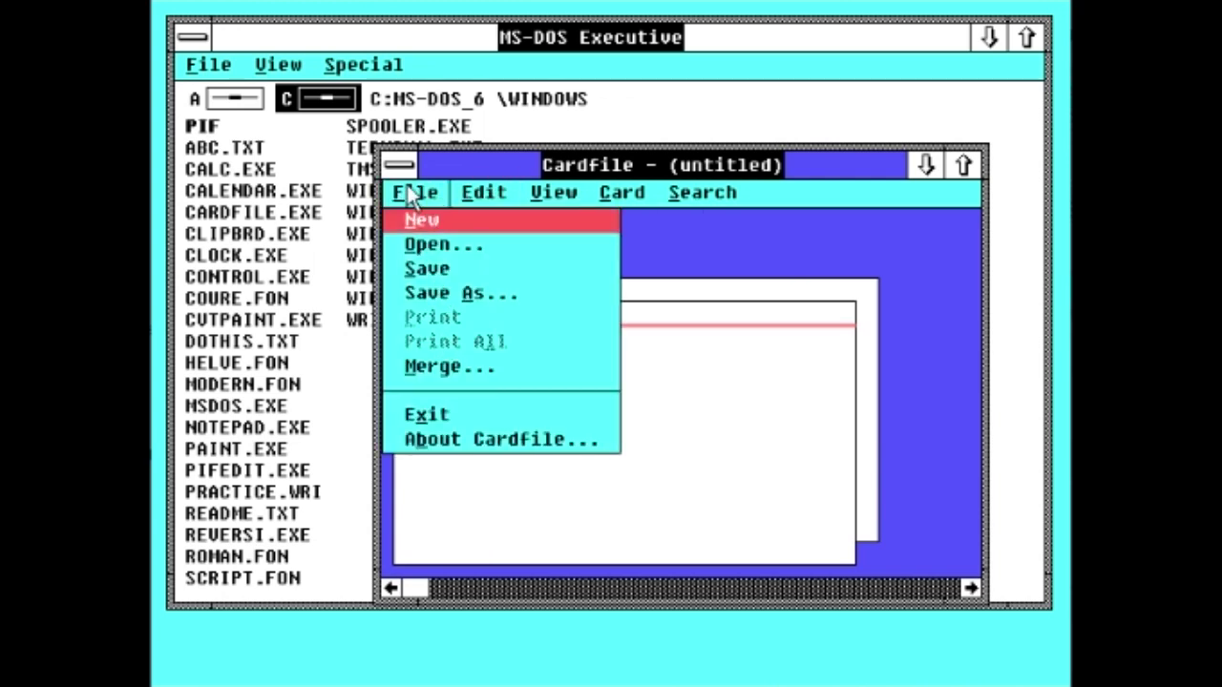
left_click(417, 163)
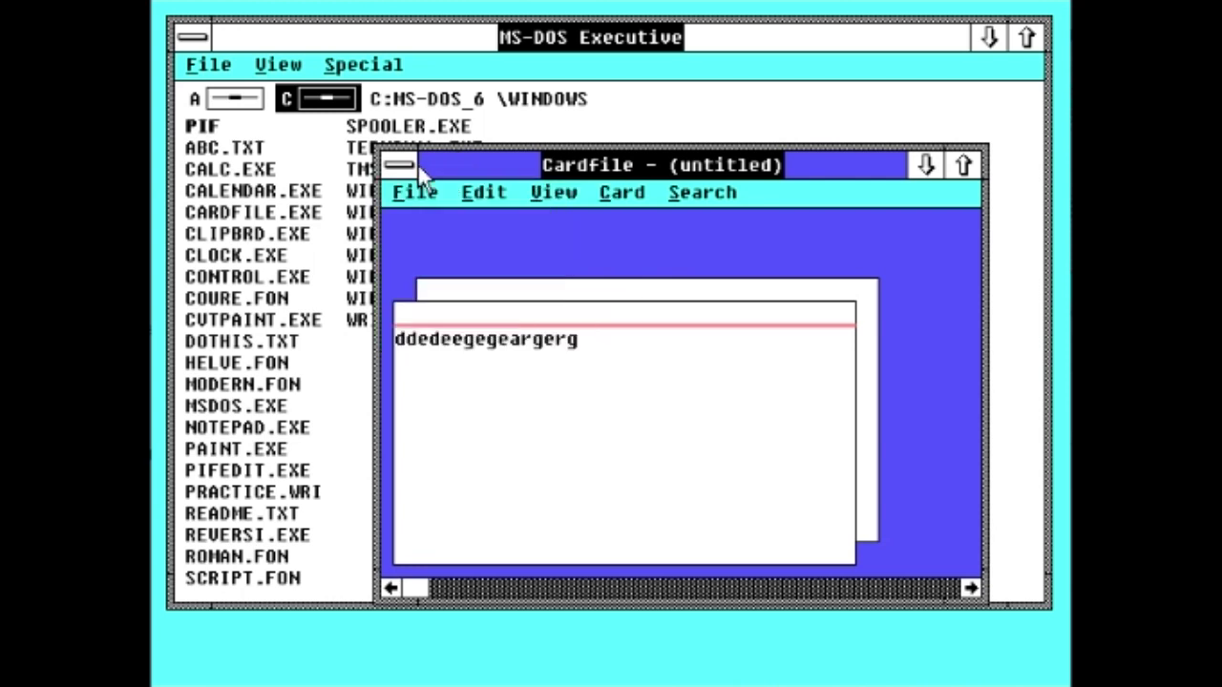
double_click(417, 163)
left_click(612, 400)
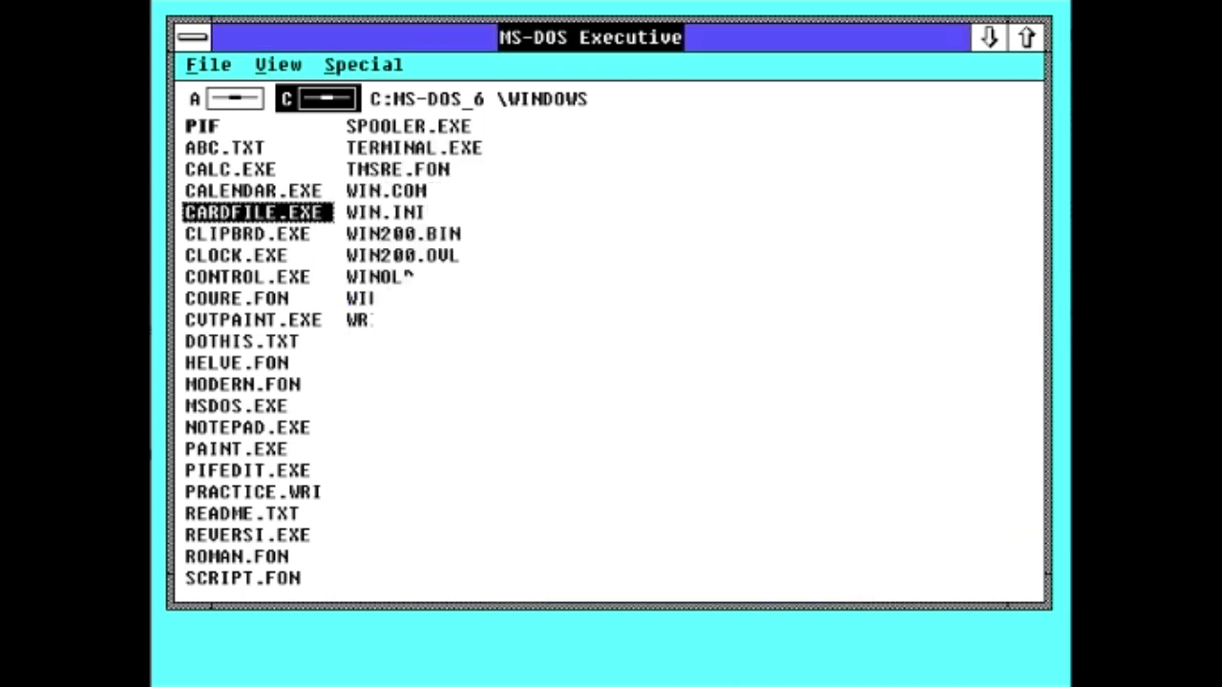
Step: Open the Clipboard viewer, move it off the file list, and close it
double_click(284, 235)
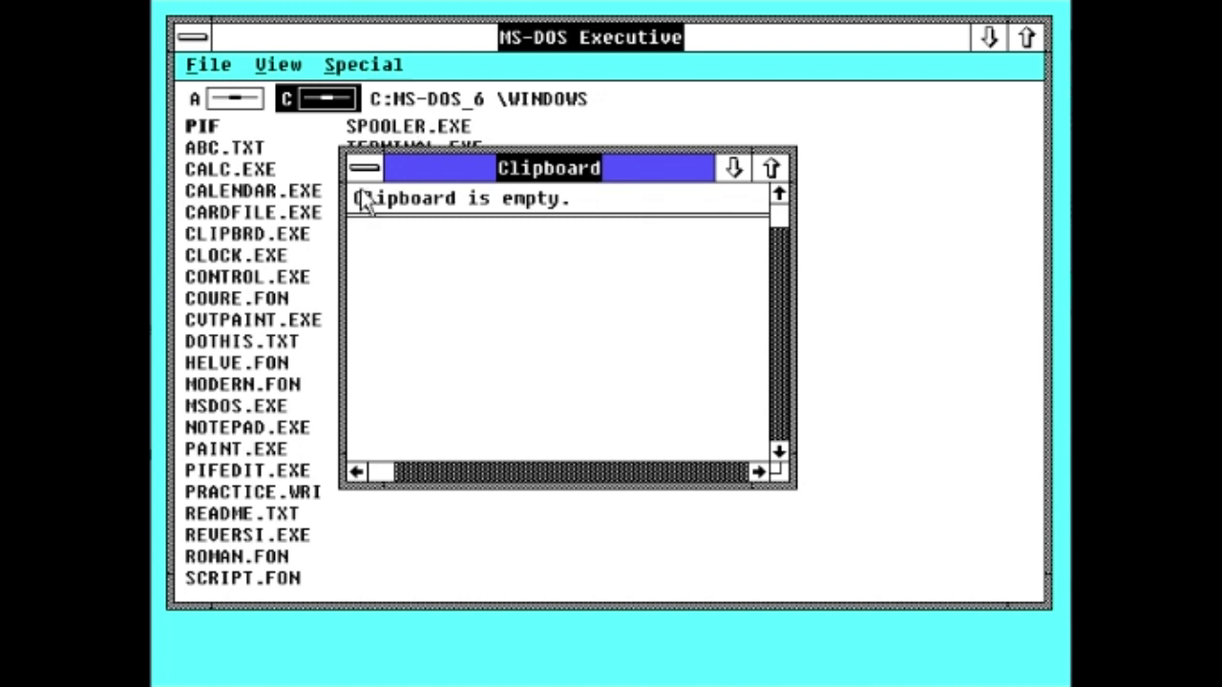
left_click_drag(482, 174, 673, 226)
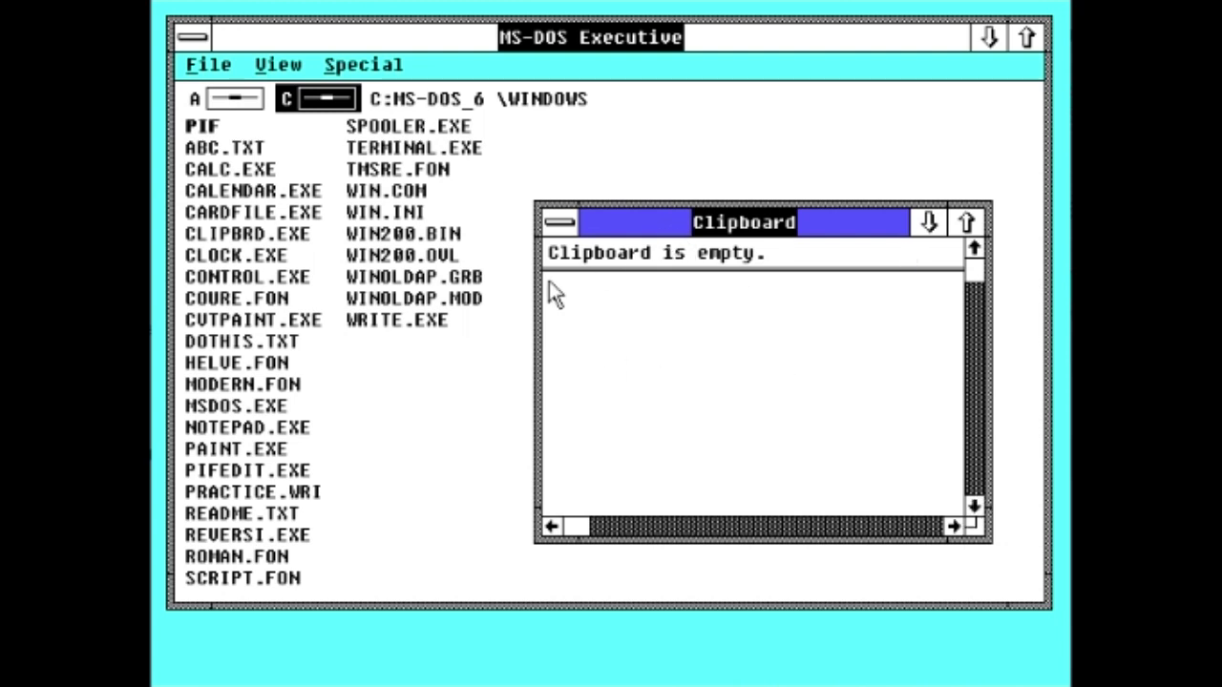
double_click(569, 222)
Step: Launch Clock, reposition and resize it, then minimize it to an icon at the bottom right
double_click(239, 256)
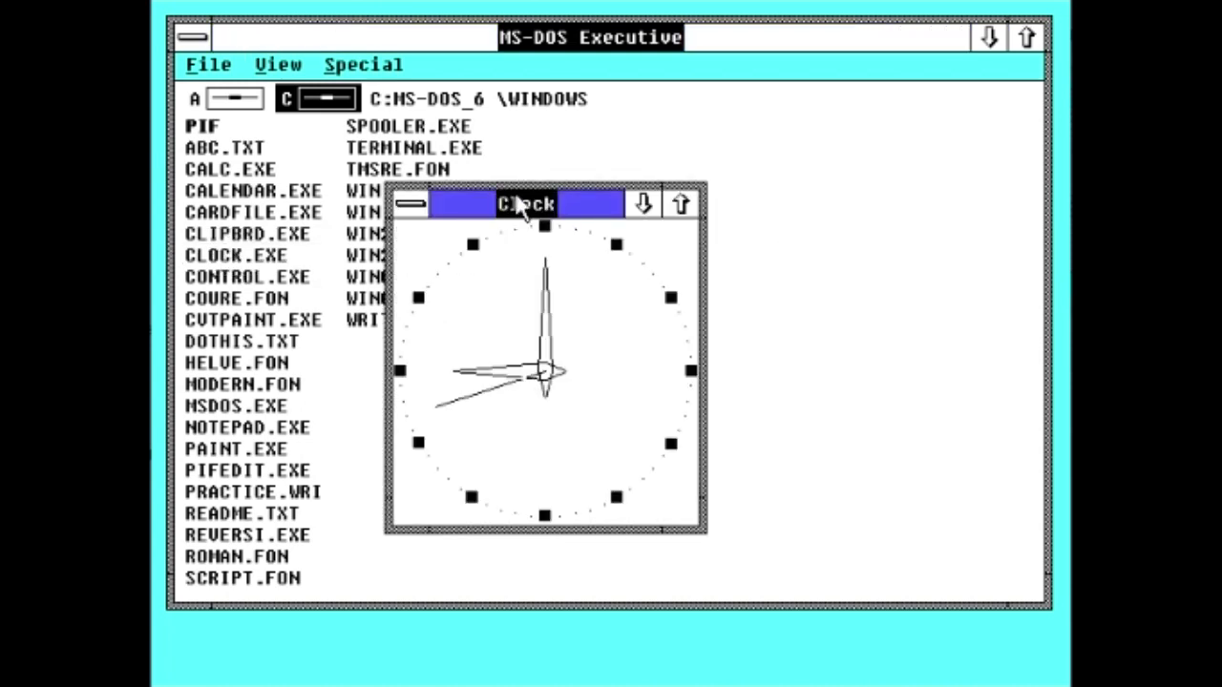
left_click_drag(515, 202, 751, 114)
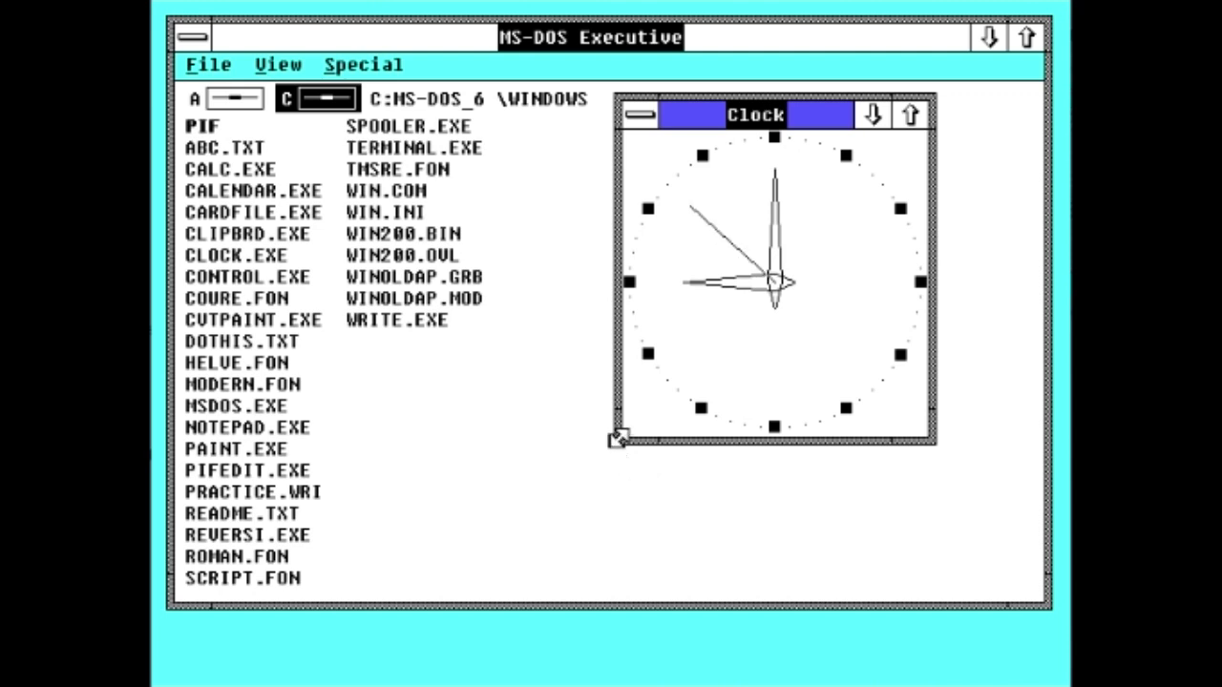
mouse_move(618, 439)
left_mouse_down()
mouse_move(489, 546)
mouse_move(347, 588)
mouse_move(448, 606)
mouse_move(525, 423)
mouse_move(597, 431)
left_mouse_up()
left_click_drag(735, 115, 726, 188)
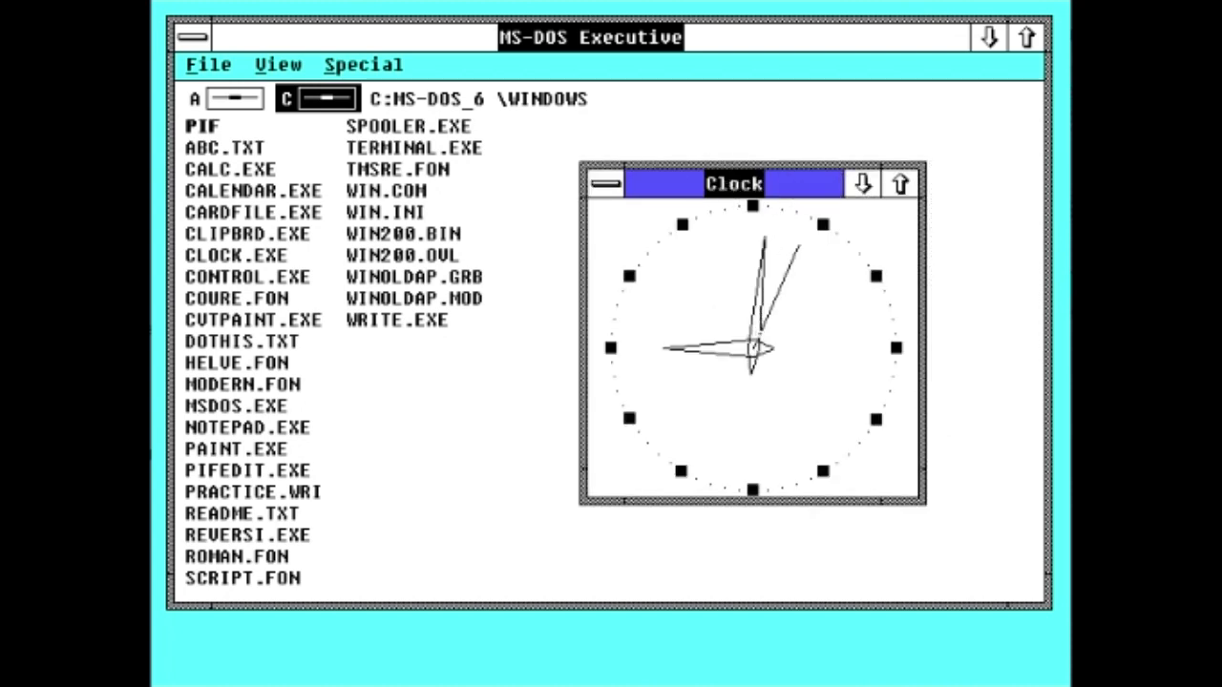
left_click(859, 187)
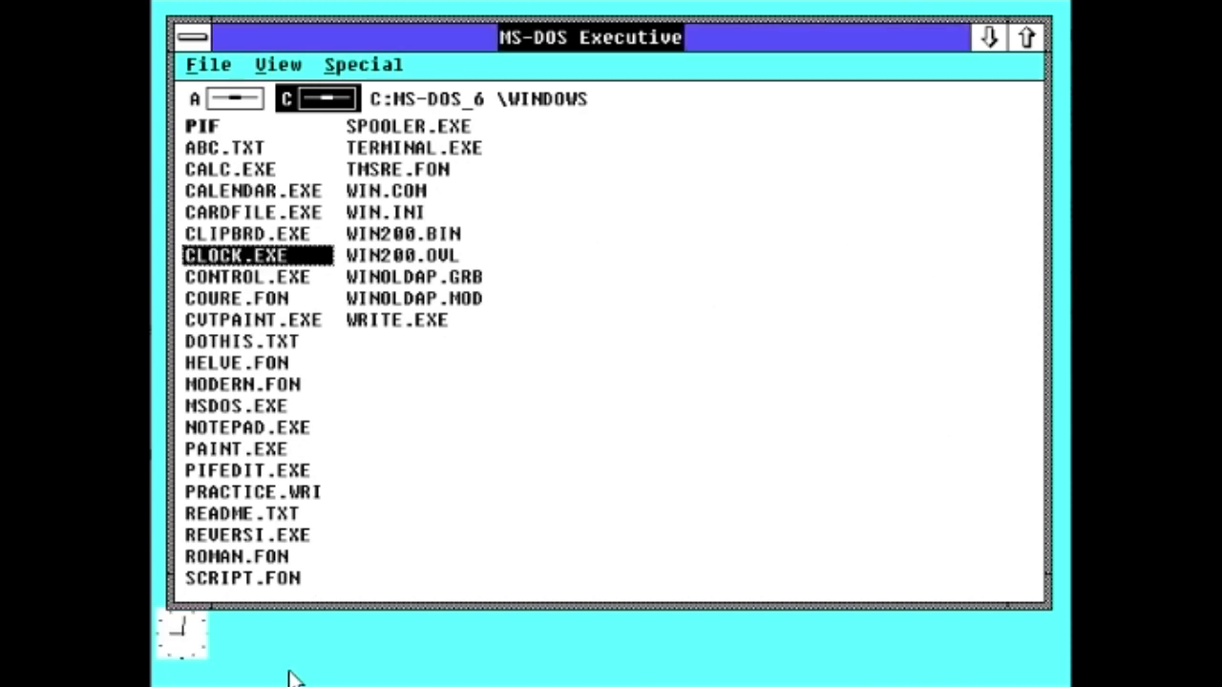
left_click_drag(183, 635, 958, 634)
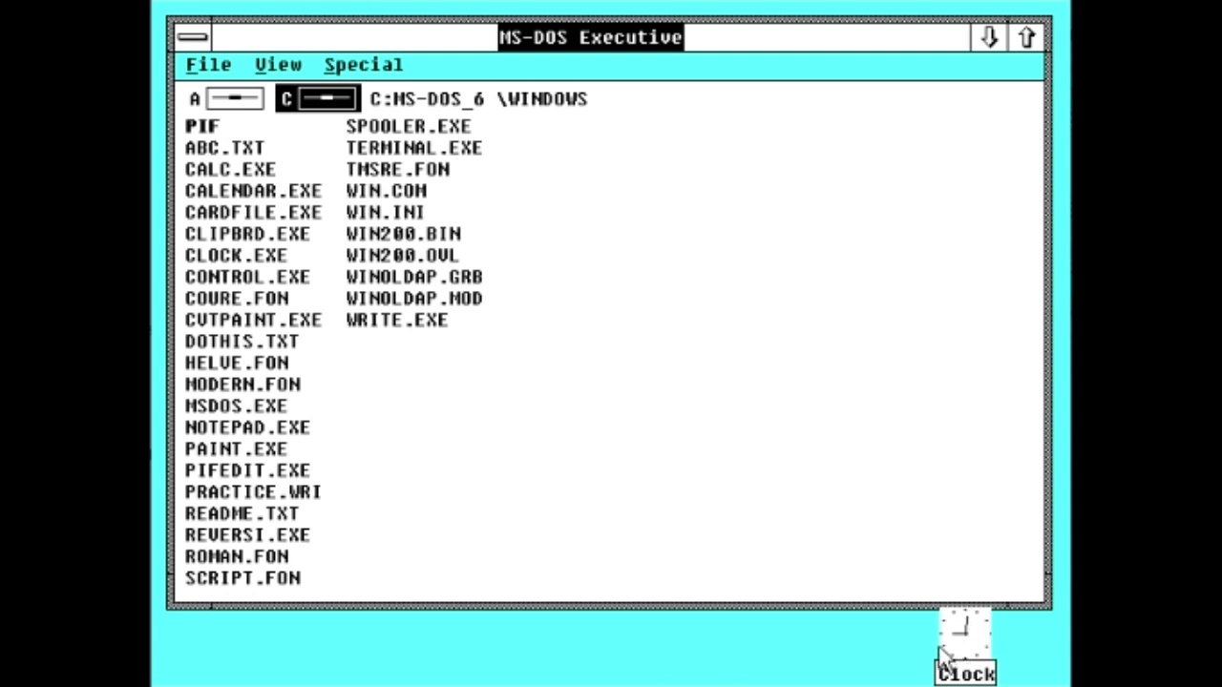
double_click(947, 640)
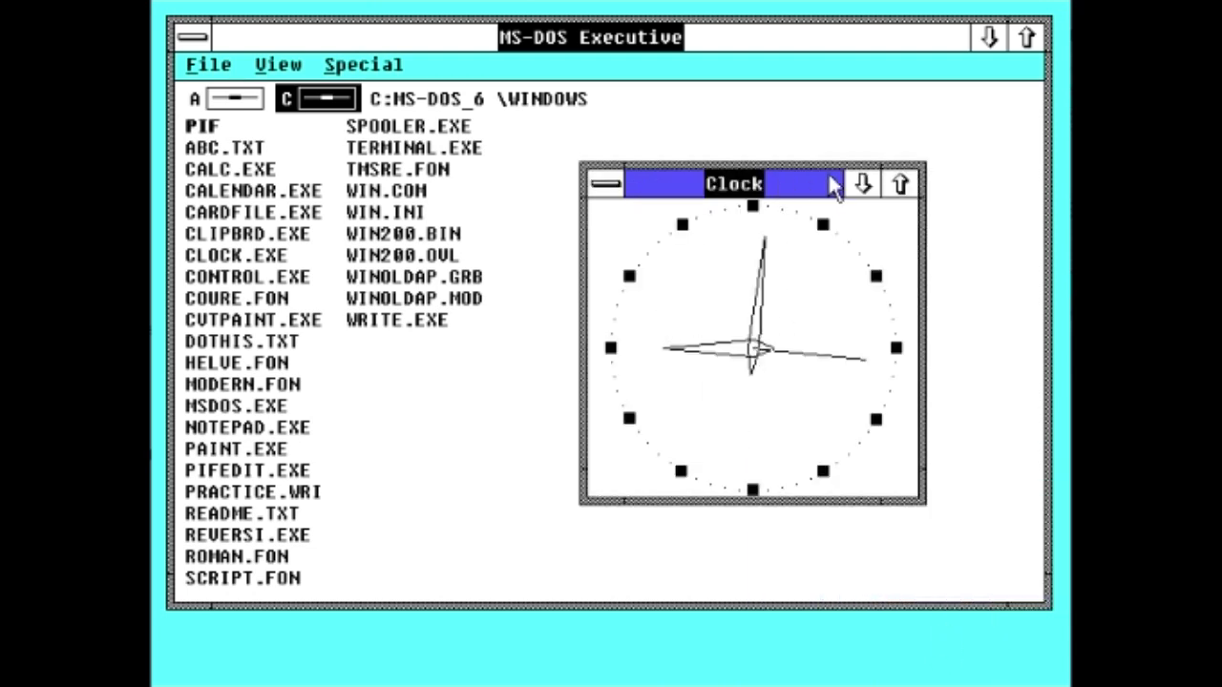
left_click(863, 184)
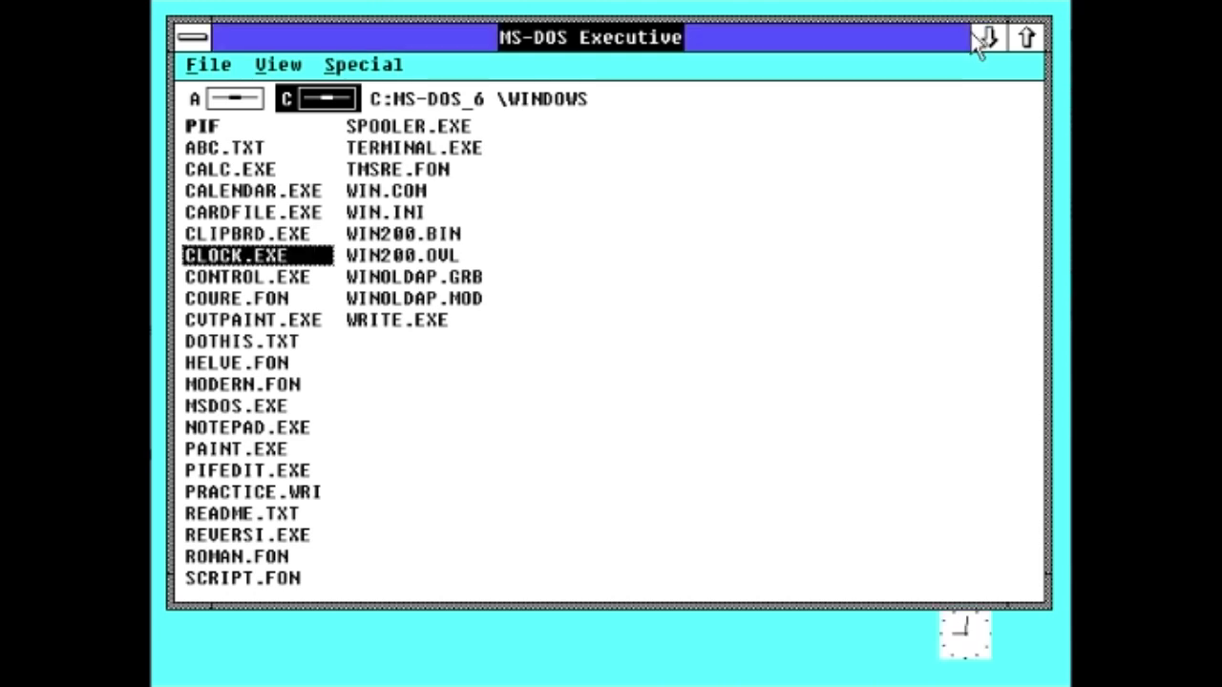
Step: Minimize MS-DOS Executive, rearrange the desktop icons, and park the Clock icon bottom right
left_click(983, 36)
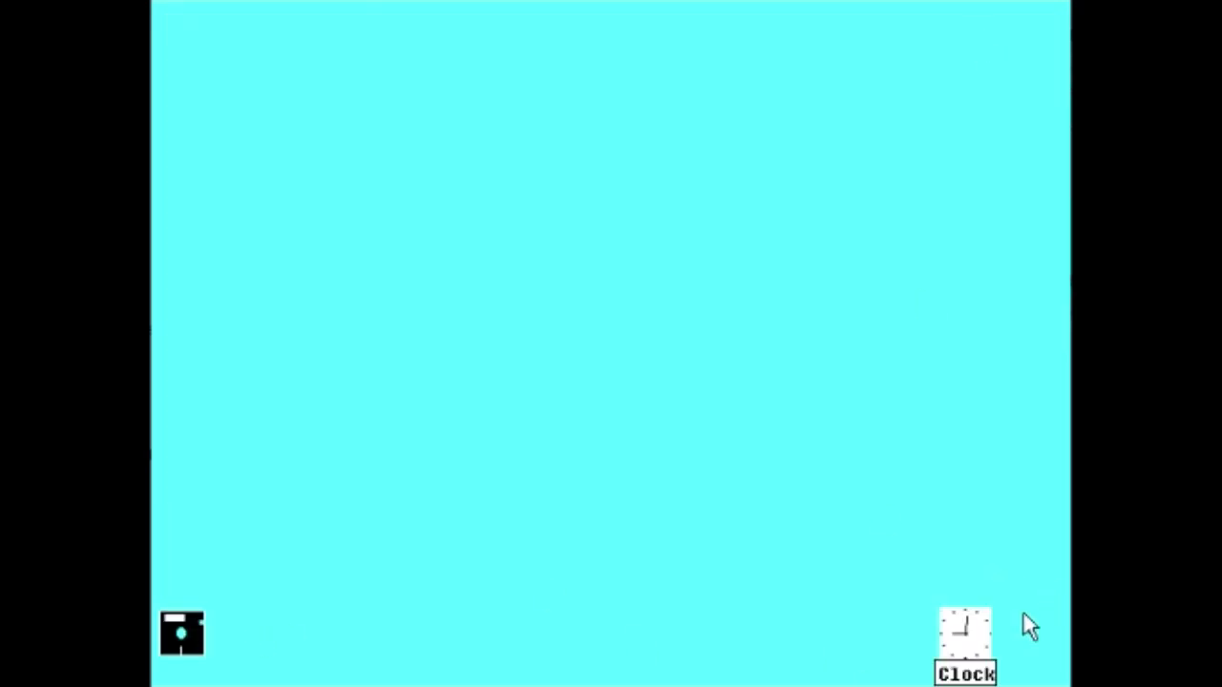
left_click_drag(983, 646, 741, 618)
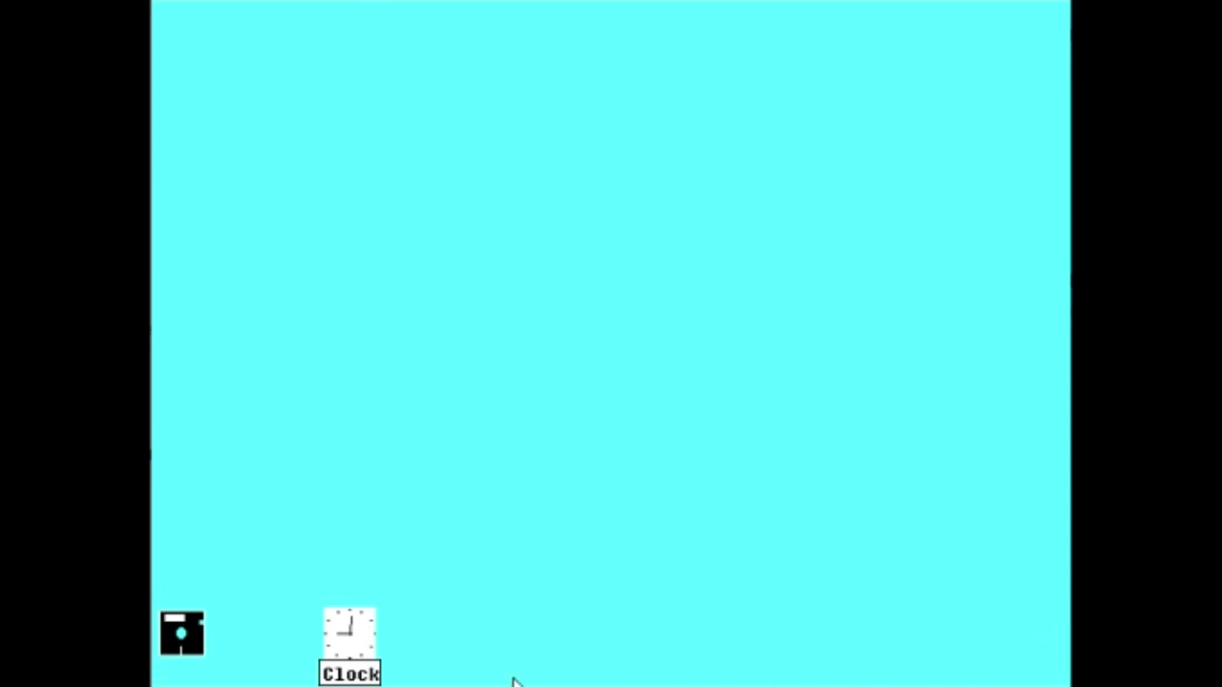
left_click_drag(346, 622, 1004, 63)
left_click_drag(178, 657, 1021, 155)
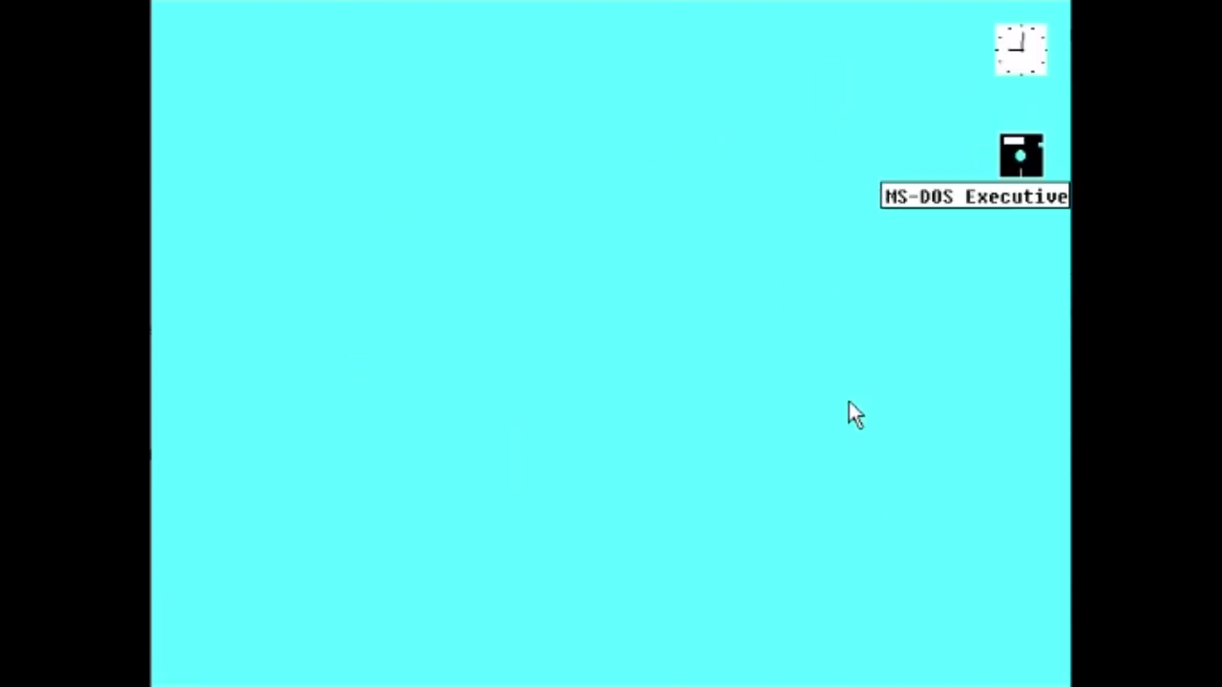
left_click_drag(1021, 59, 183, 43)
left_click_drag(1023, 163, 181, 155)
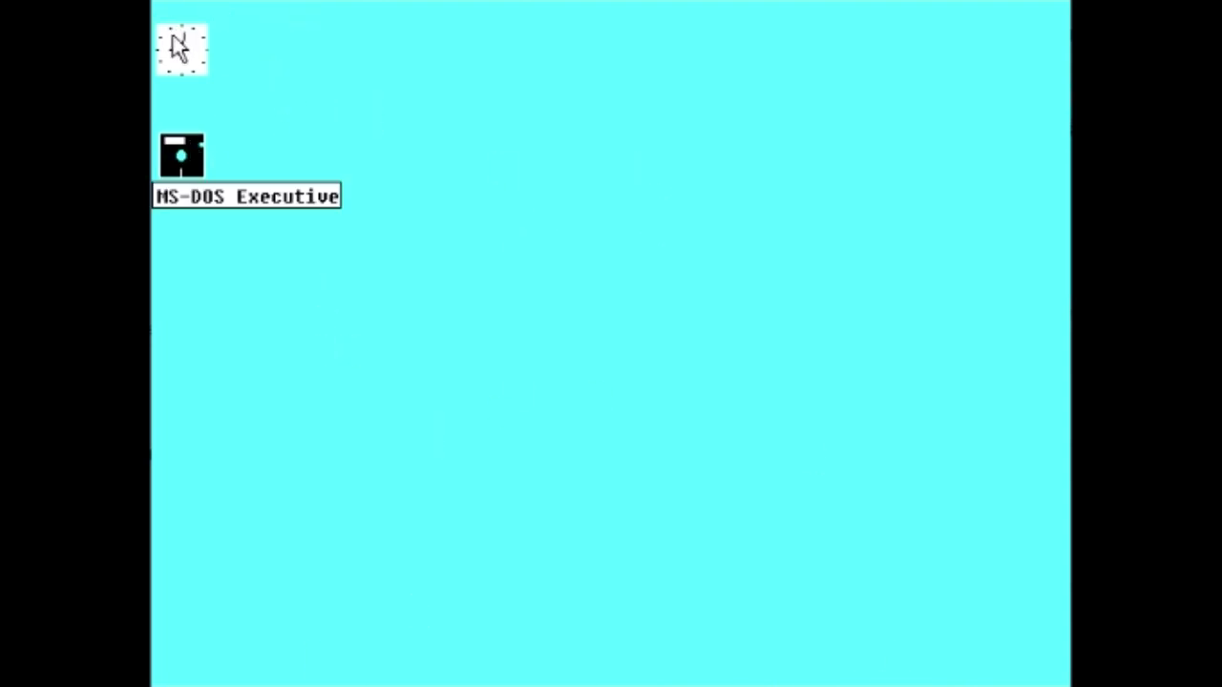
left_click_drag(179, 48, 715, 204)
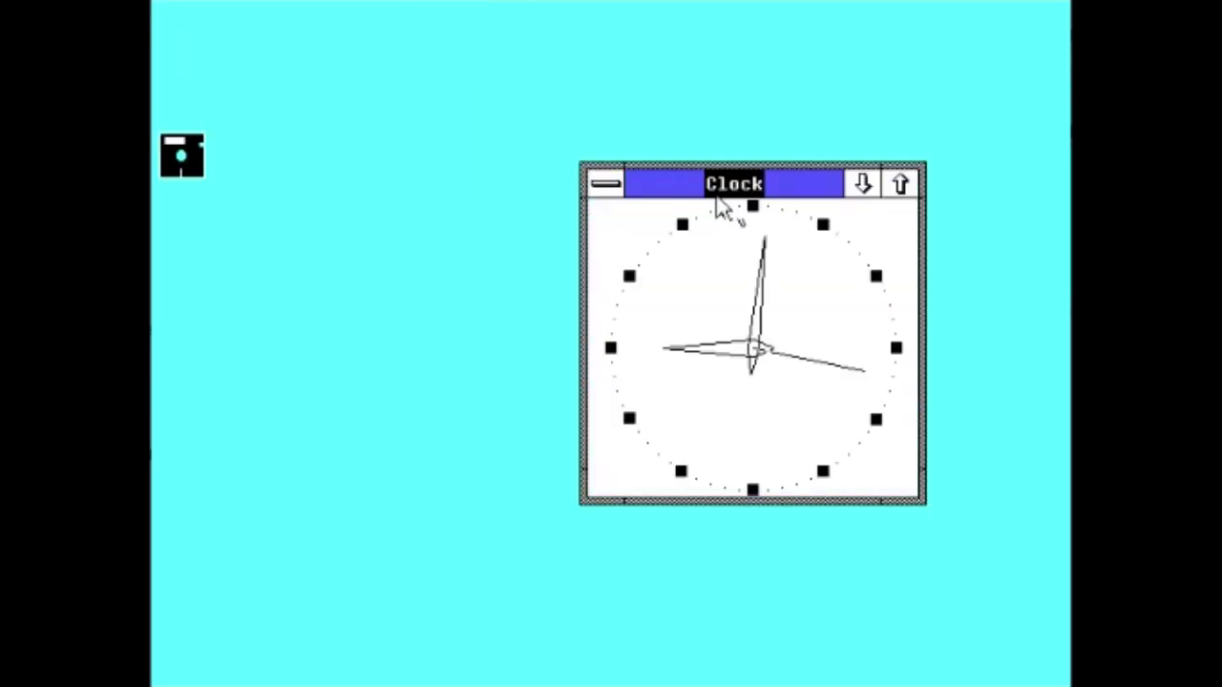
left_click(863, 185)
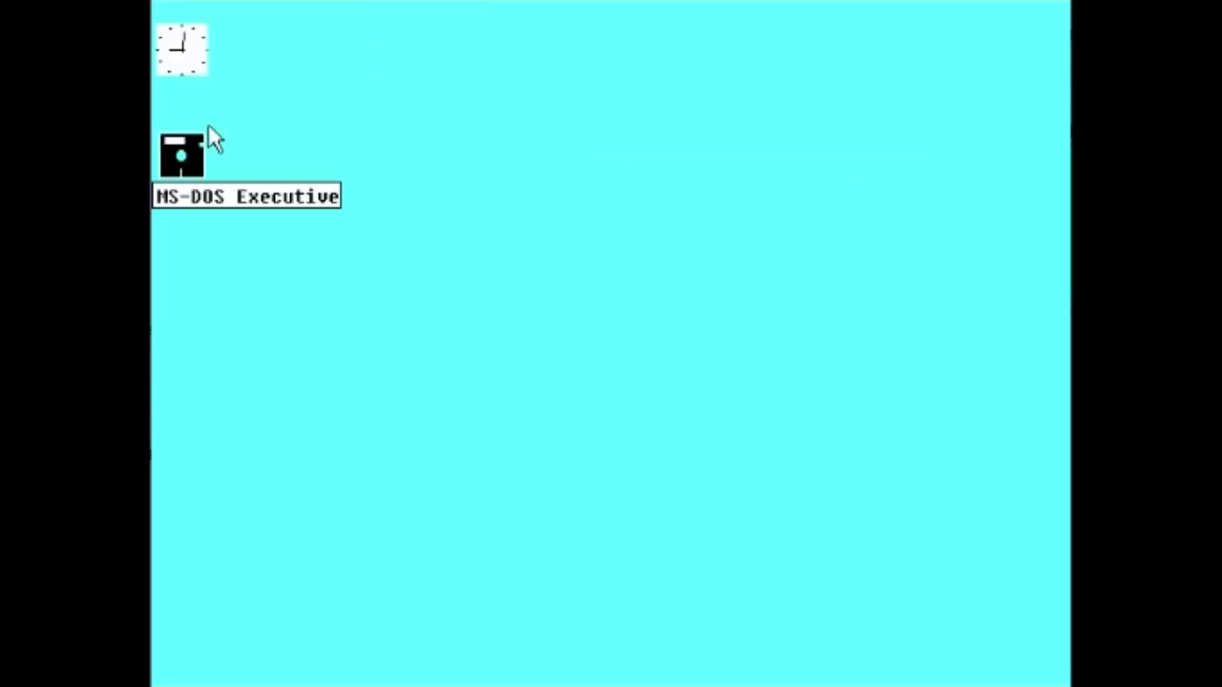
left_click_drag(180, 48, 1026, 644)
Step: Restore MS-DOS Executive slightly shorter, open and close Clock, then launch Control Panel
double_click(196, 164)
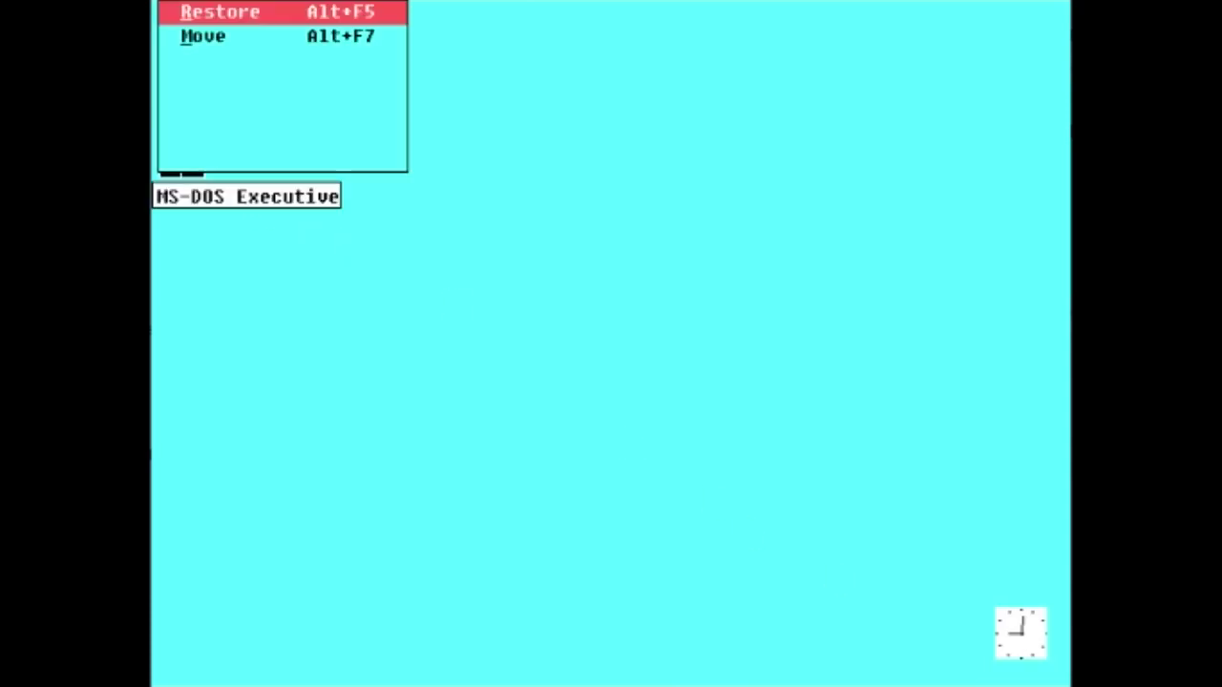
left_click_drag(984, 603, 977, 589)
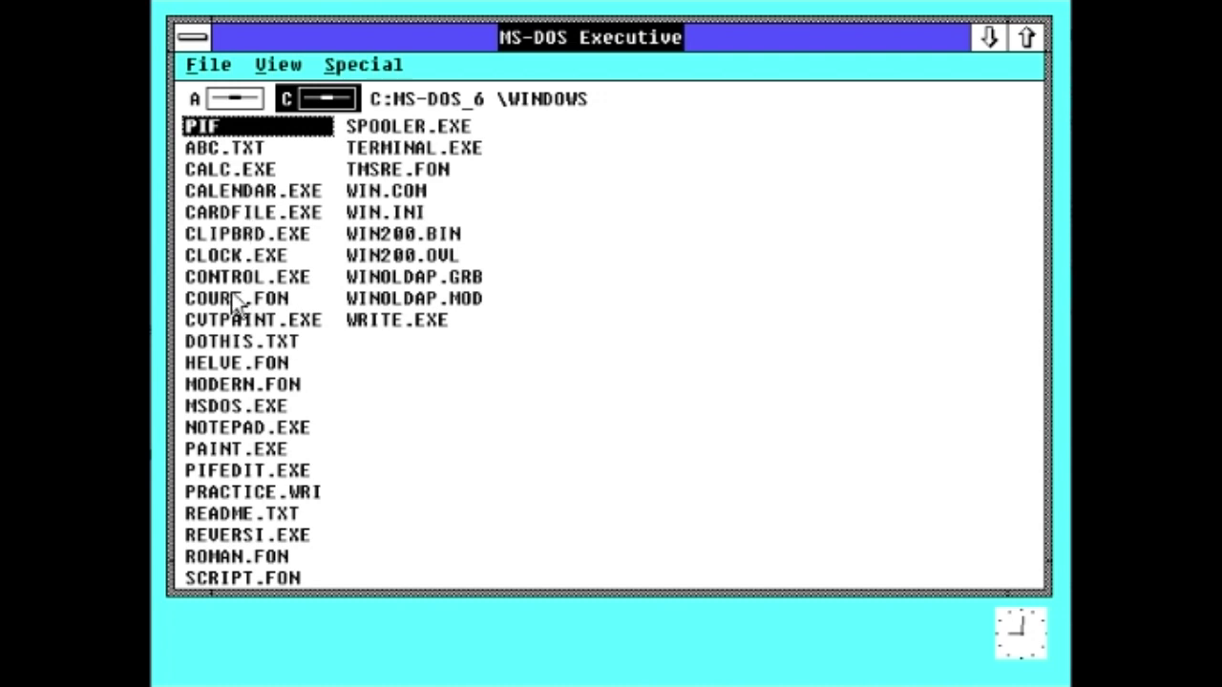
double_click(239, 255)
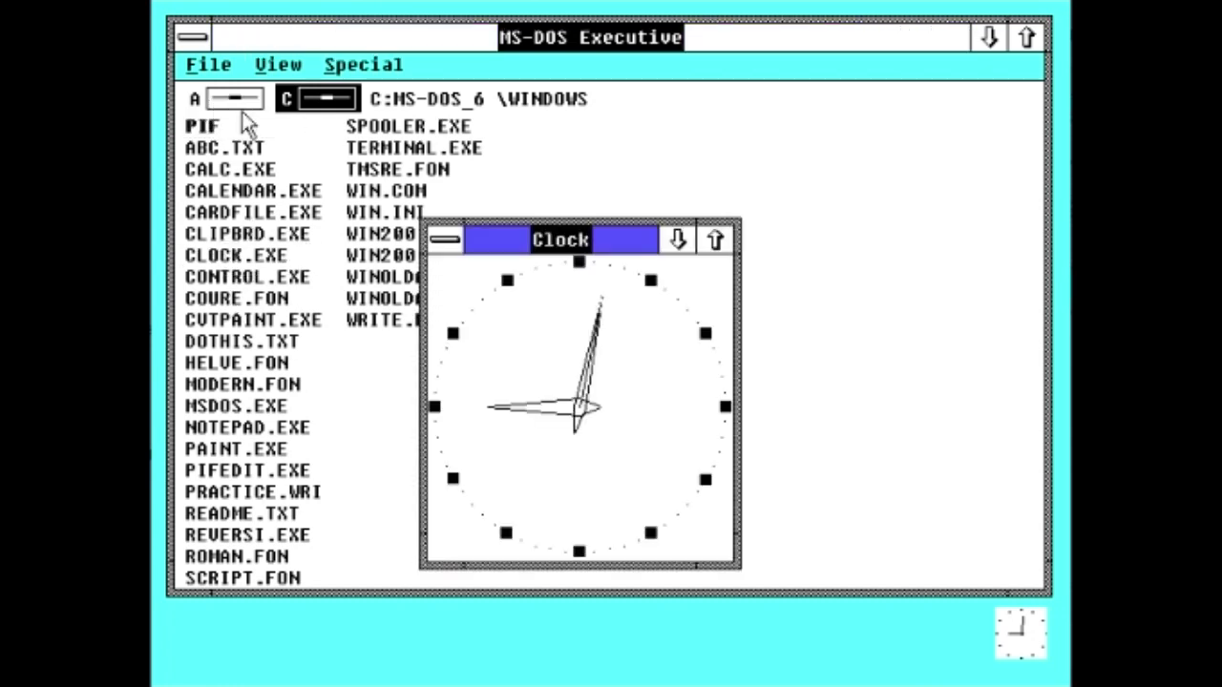
left_click(445, 239)
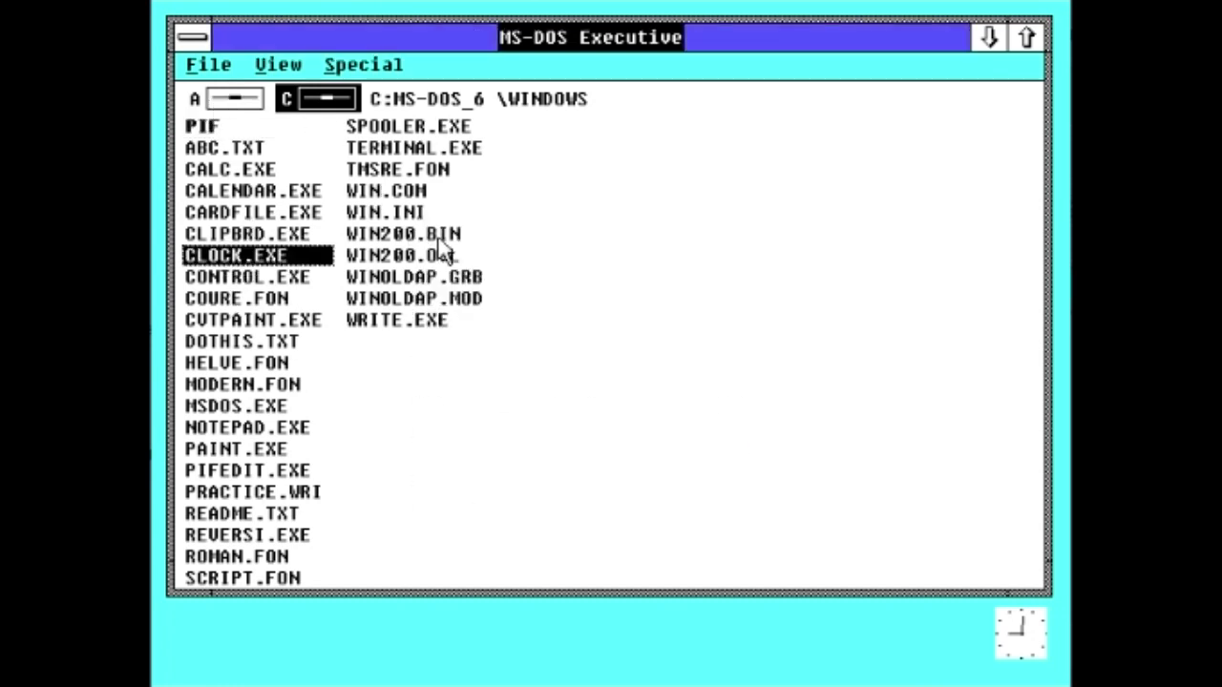
double_click(239, 277)
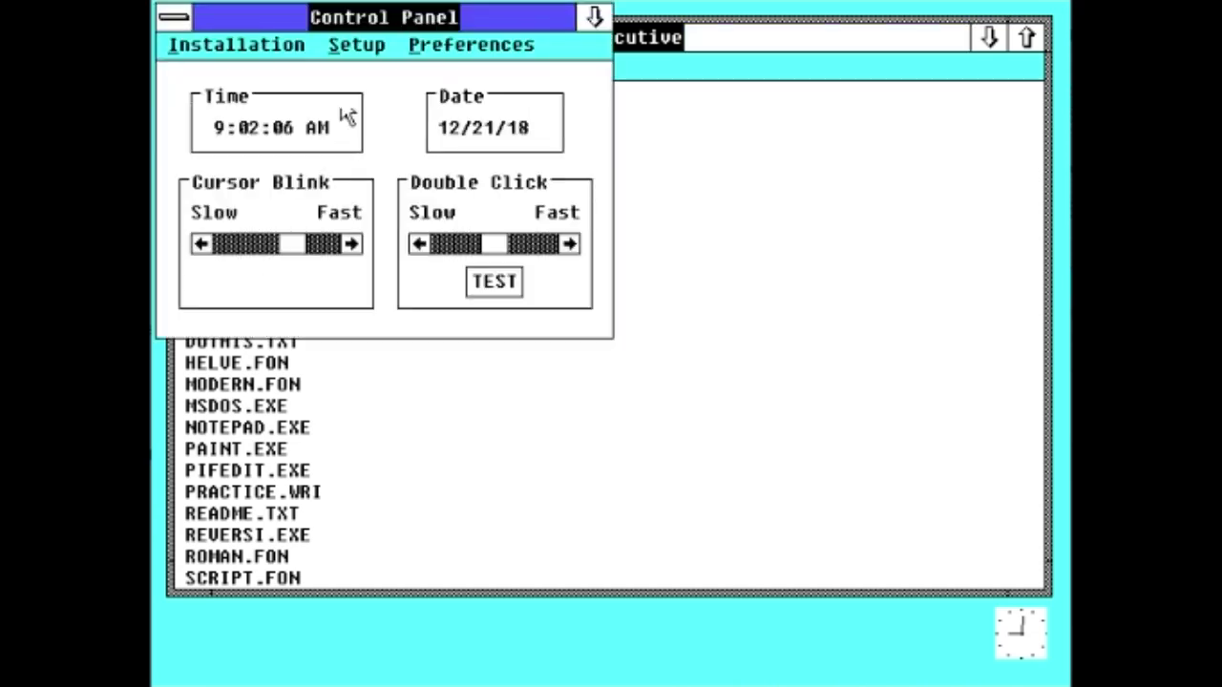
Step: Center the Control Panel and browse its Installation and Setup menus
left_click_drag(369, 28, 663, 189)
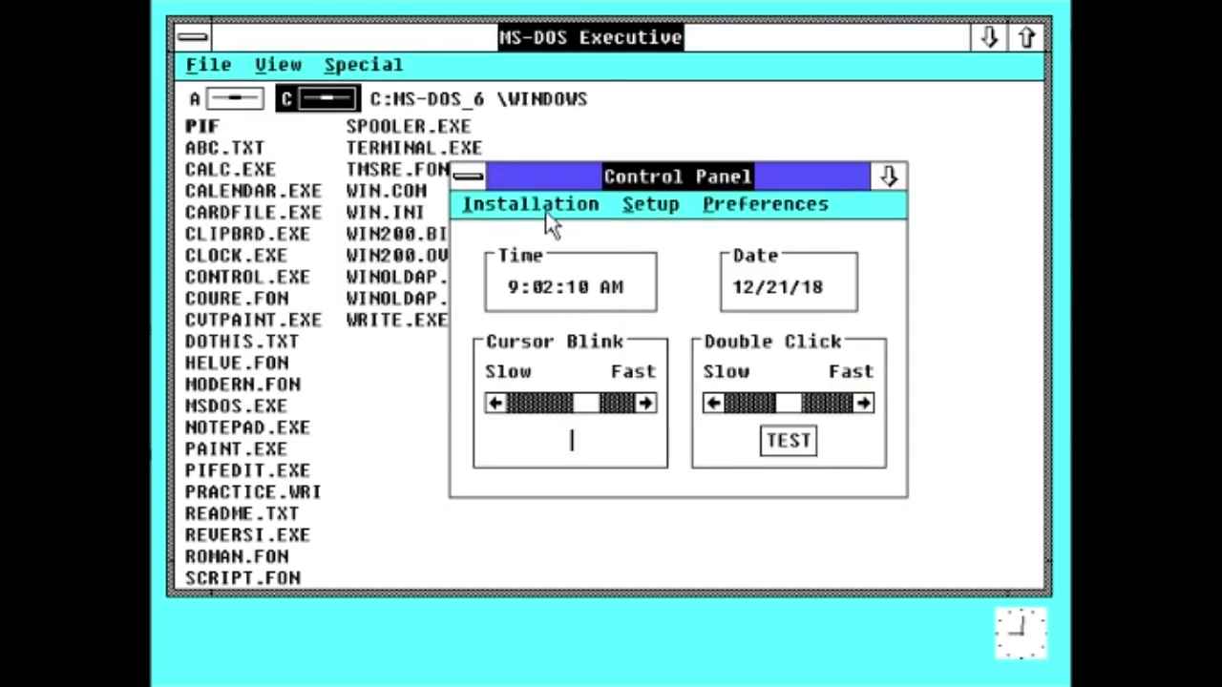
left_click(548, 214)
left_click(623, 206)
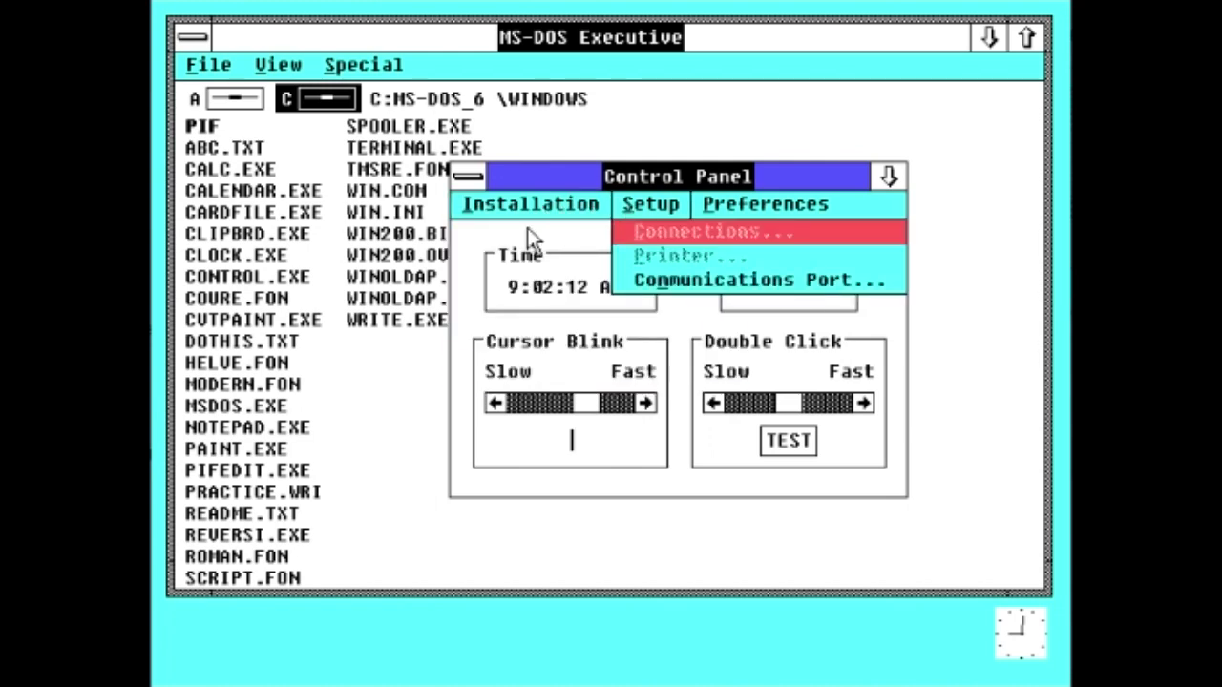
left_click(527, 234)
left_click(534, 212)
left_click(762, 79)
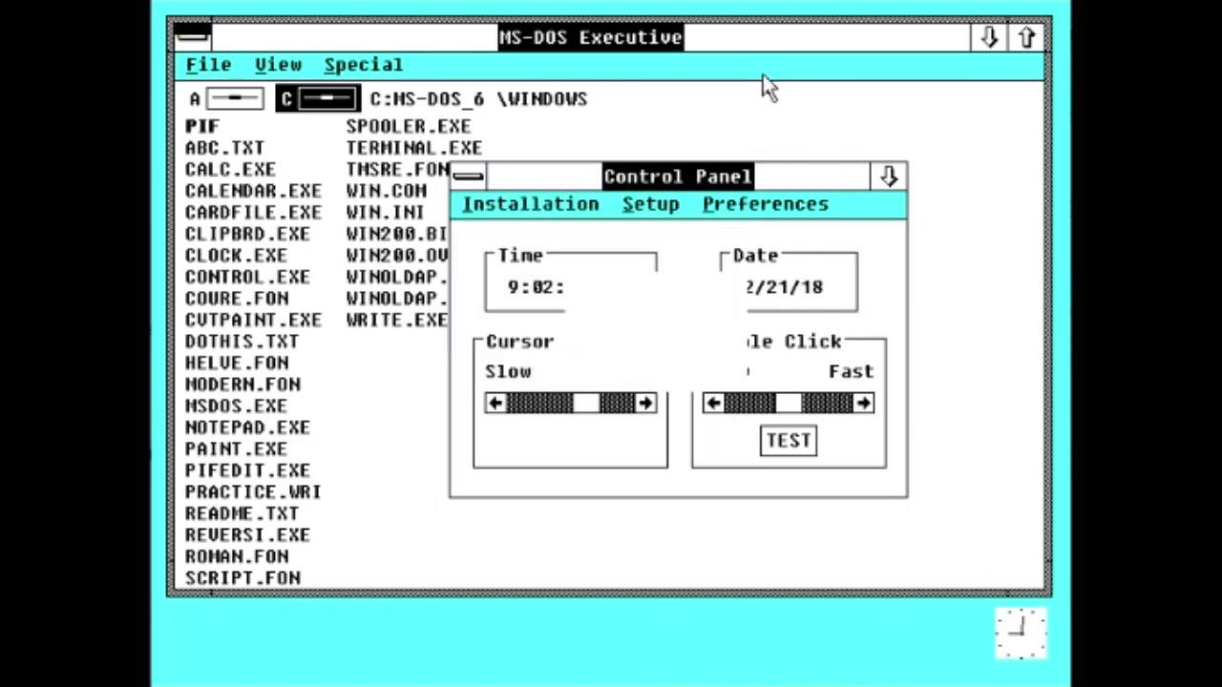
key("Return")
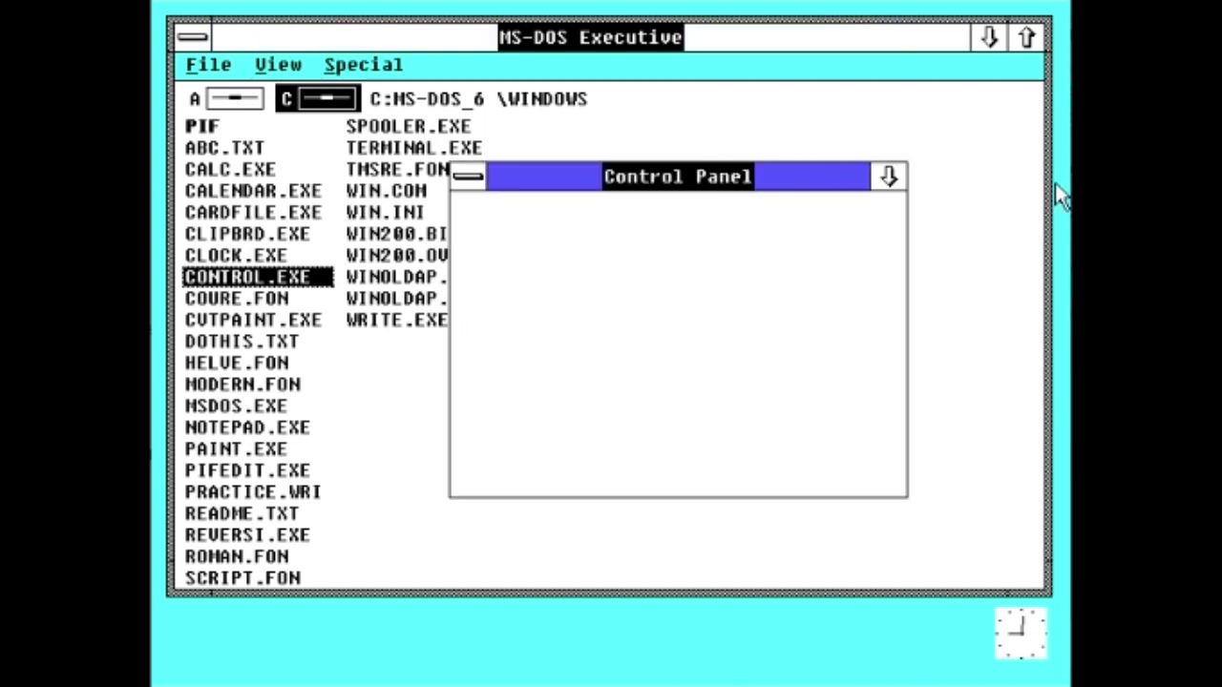
Step: Set the border width to 15, then change it to 5, and open Screen Colors
left_click(746, 213)
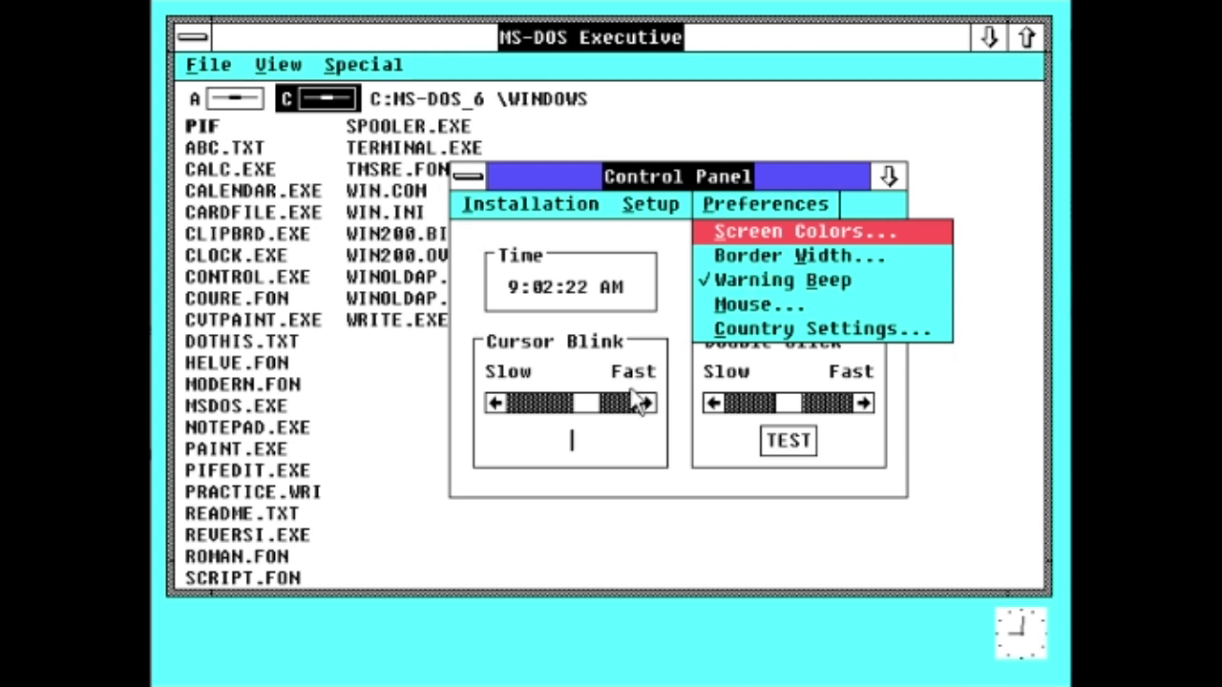
left_click(783, 258)
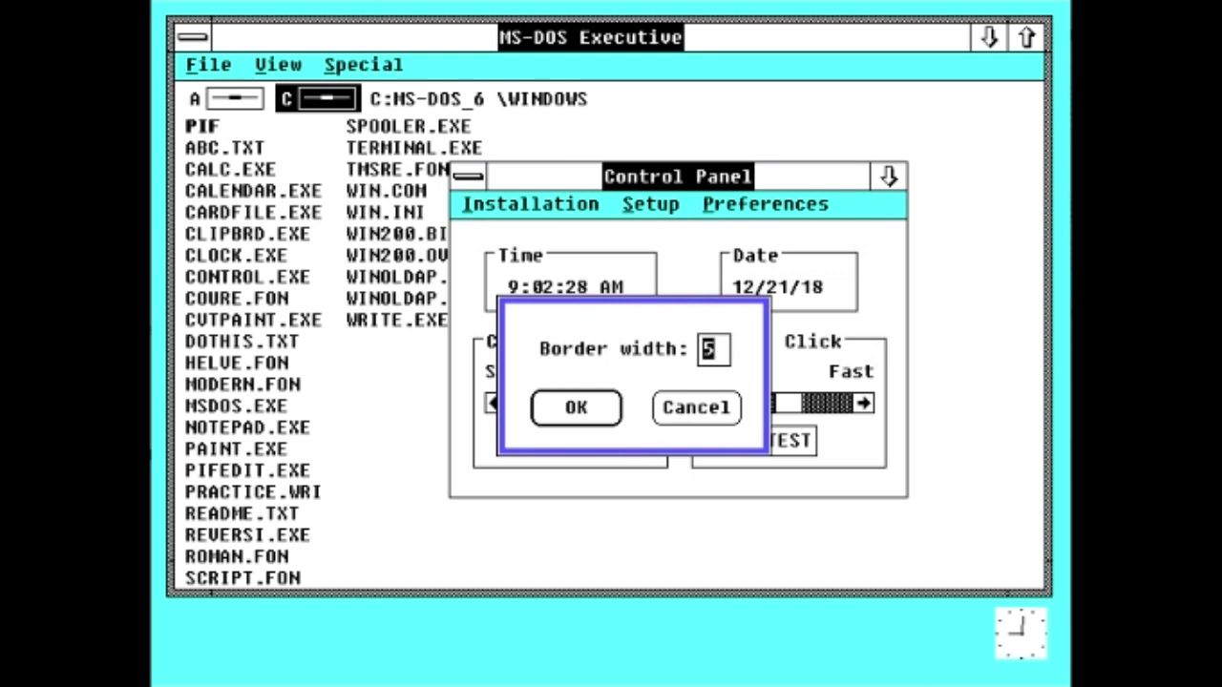
type("15")
left_click(594, 407)
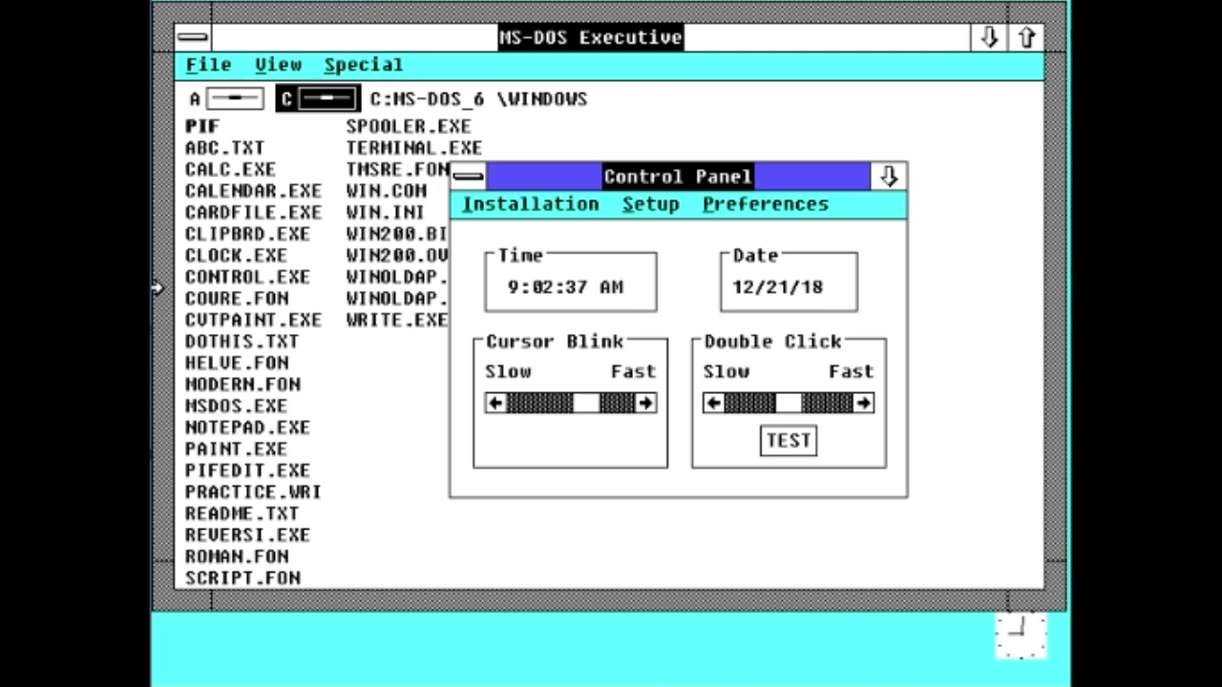
left_click(712, 210)
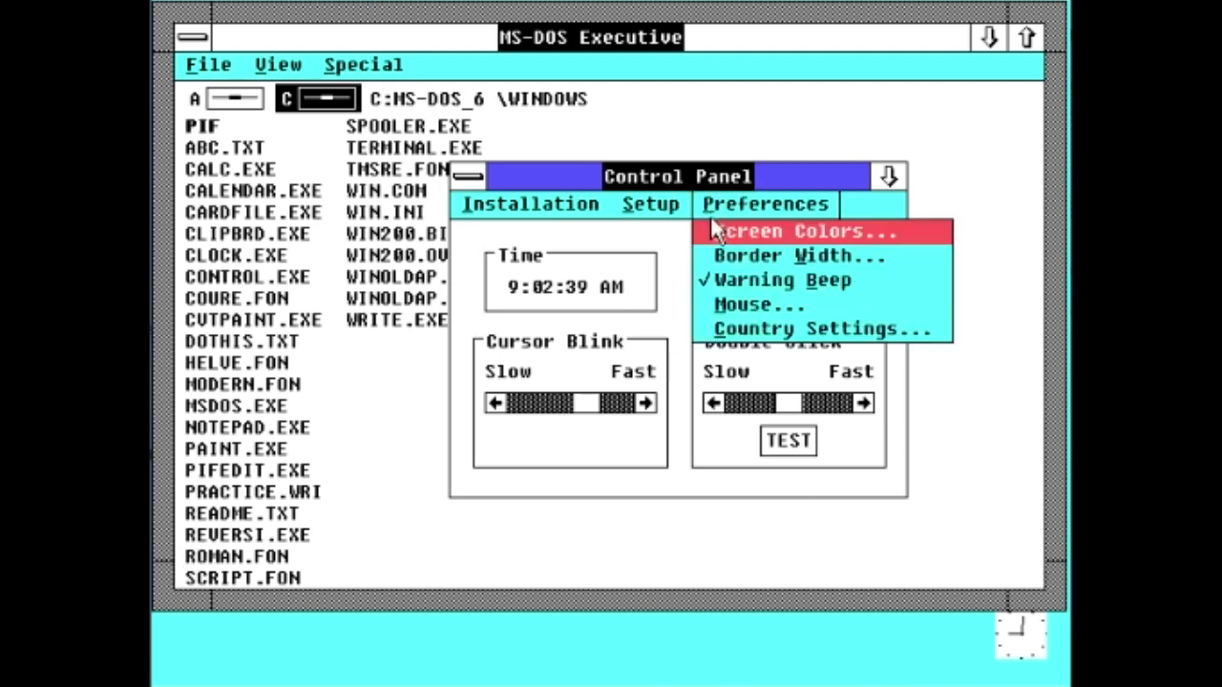
left_click(740, 251)
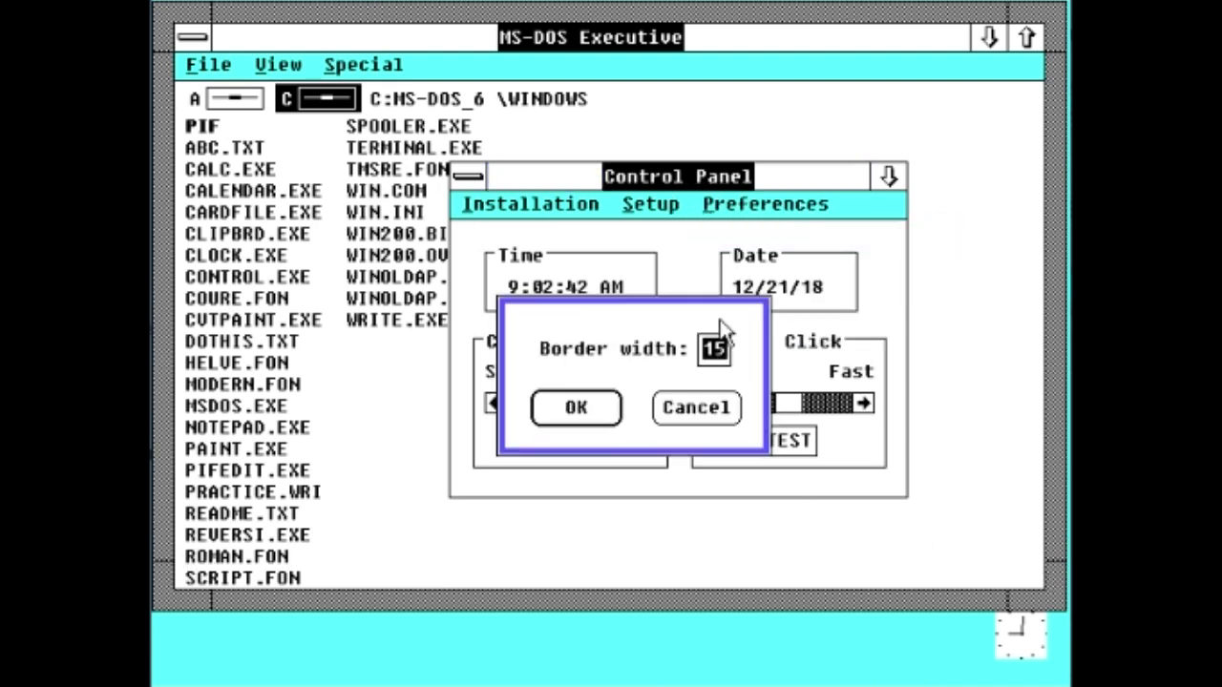
type("5")
left_click(575, 407)
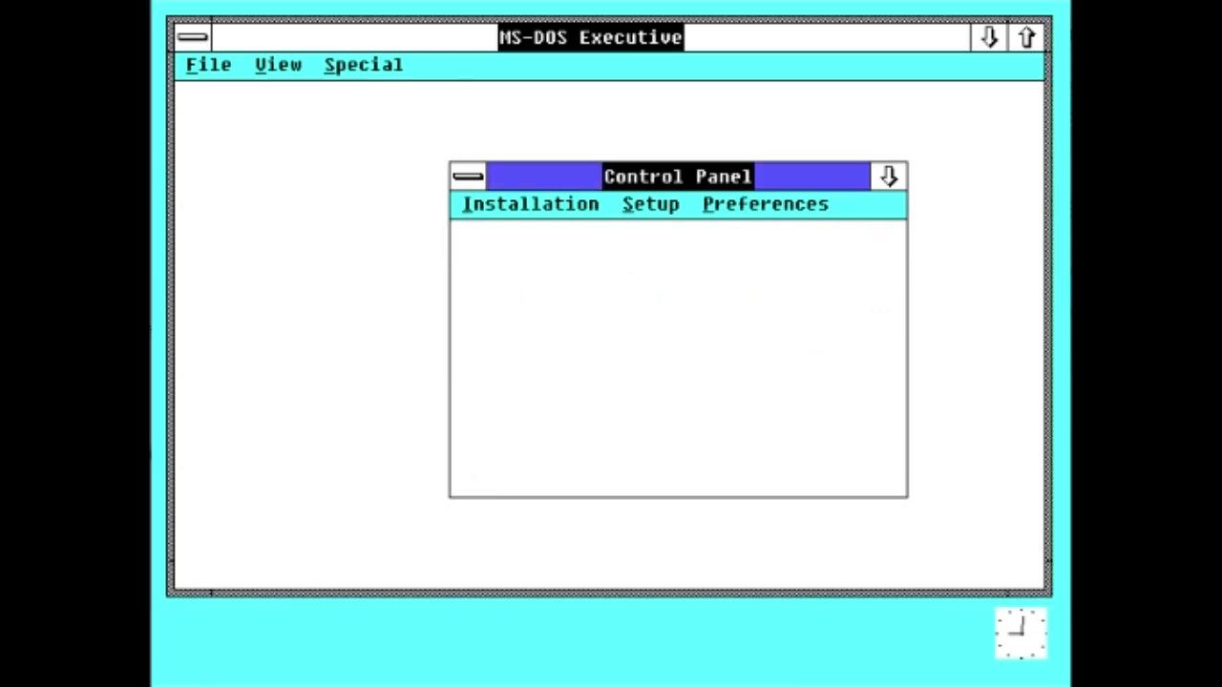
left_click(759, 203)
left_click(771, 238)
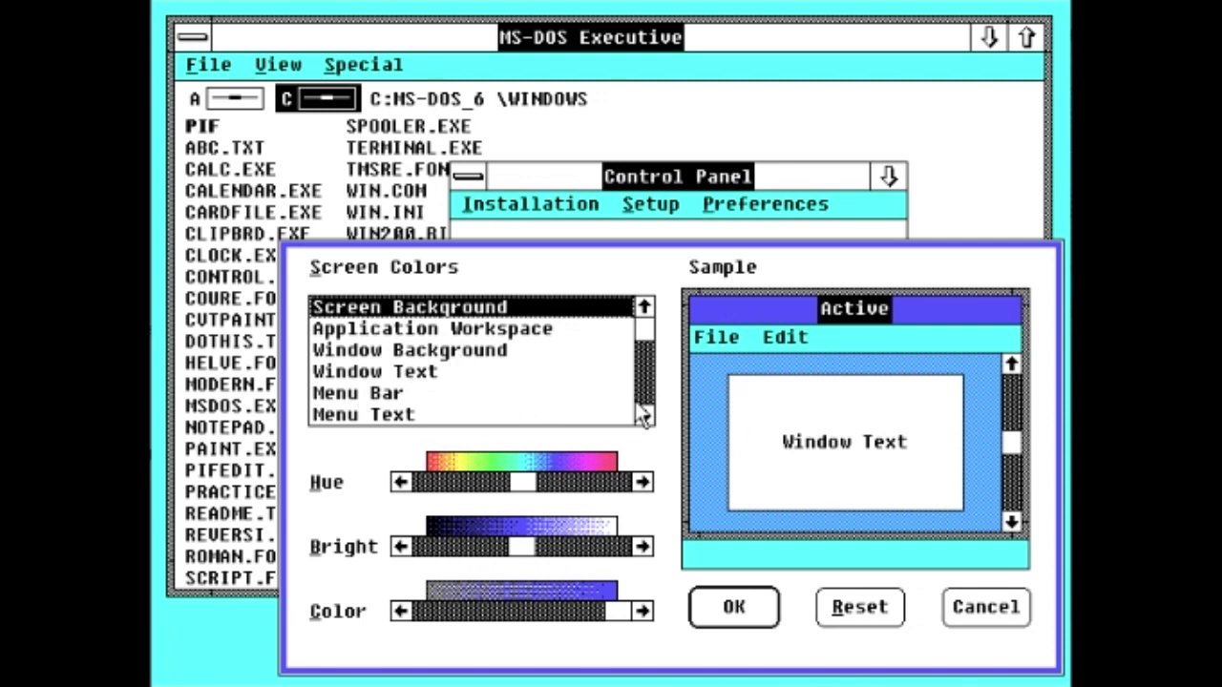
Step: Select Window Background in Screen Colors and try its colour controls
left_click(492, 355)
left_click(646, 416)
left_click(645, 416)
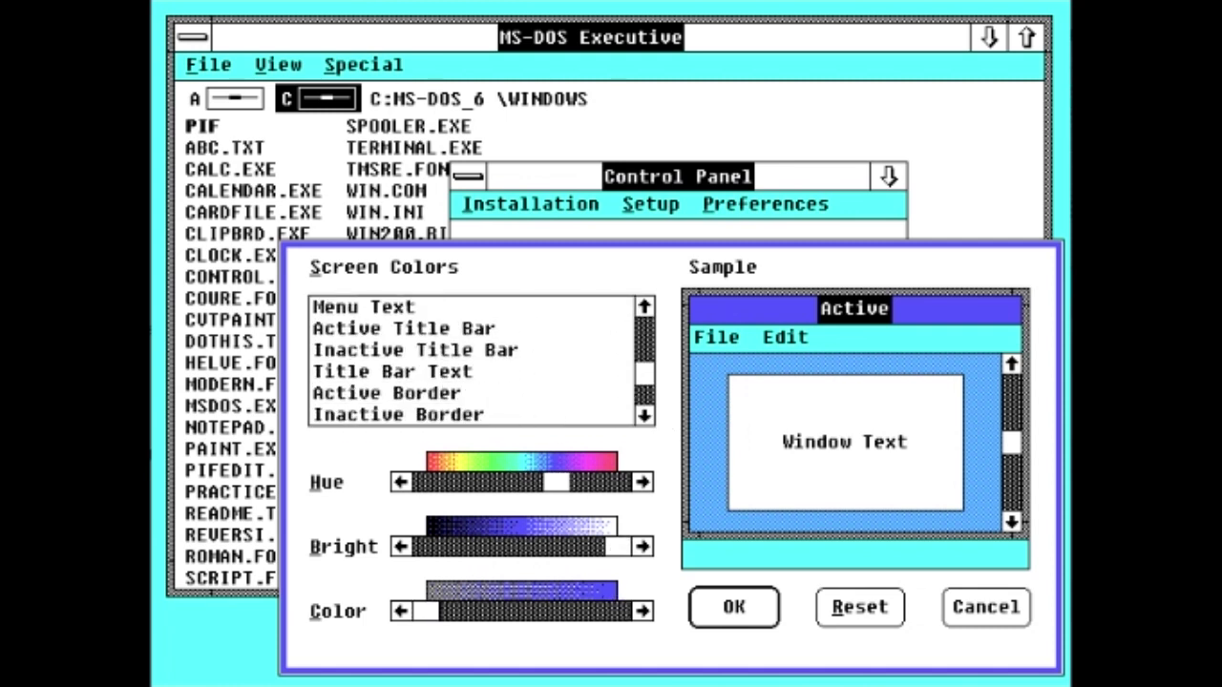
left_click(645, 416)
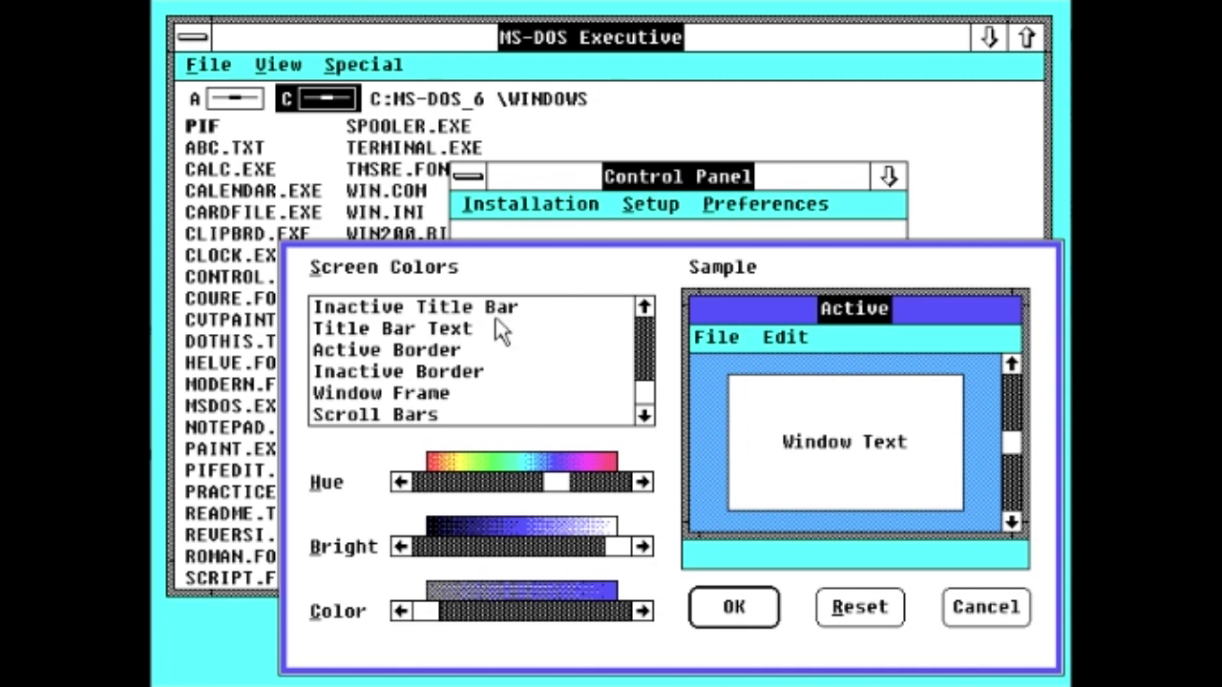
left_click(645, 307)
left_click(645, 308)
left_click(645, 307)
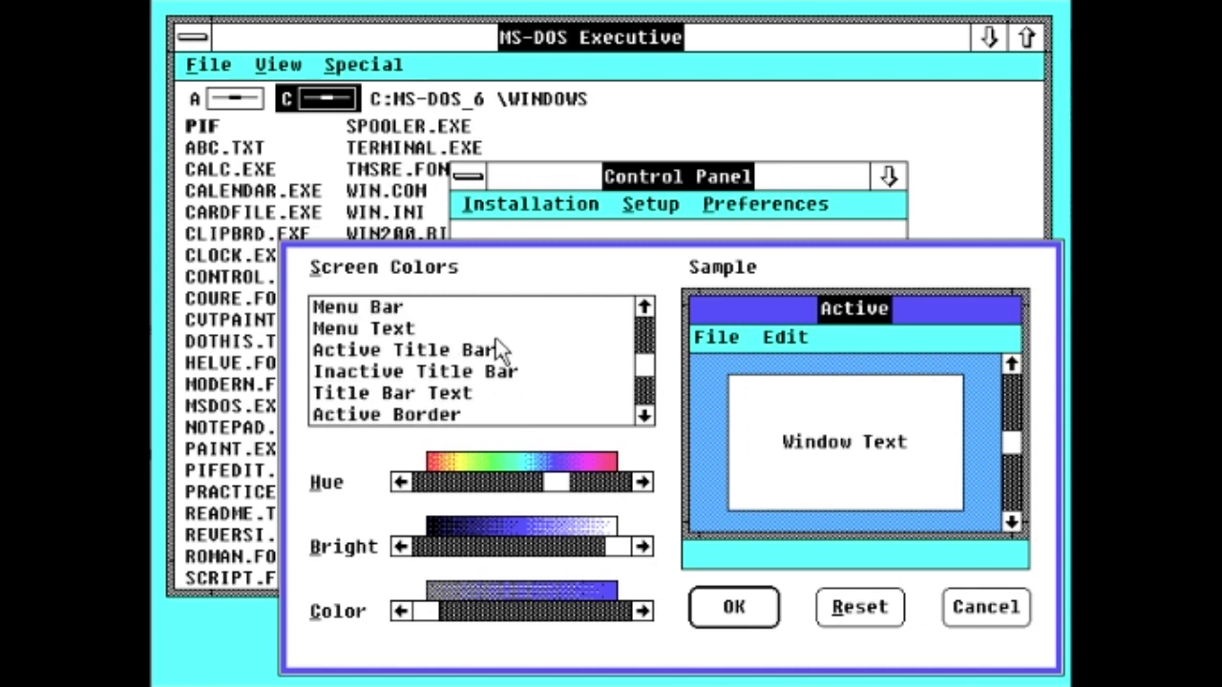
Step: Shift the Active Title Bar hue to green, reset it to blue, and cancel
left_click(420, 349)
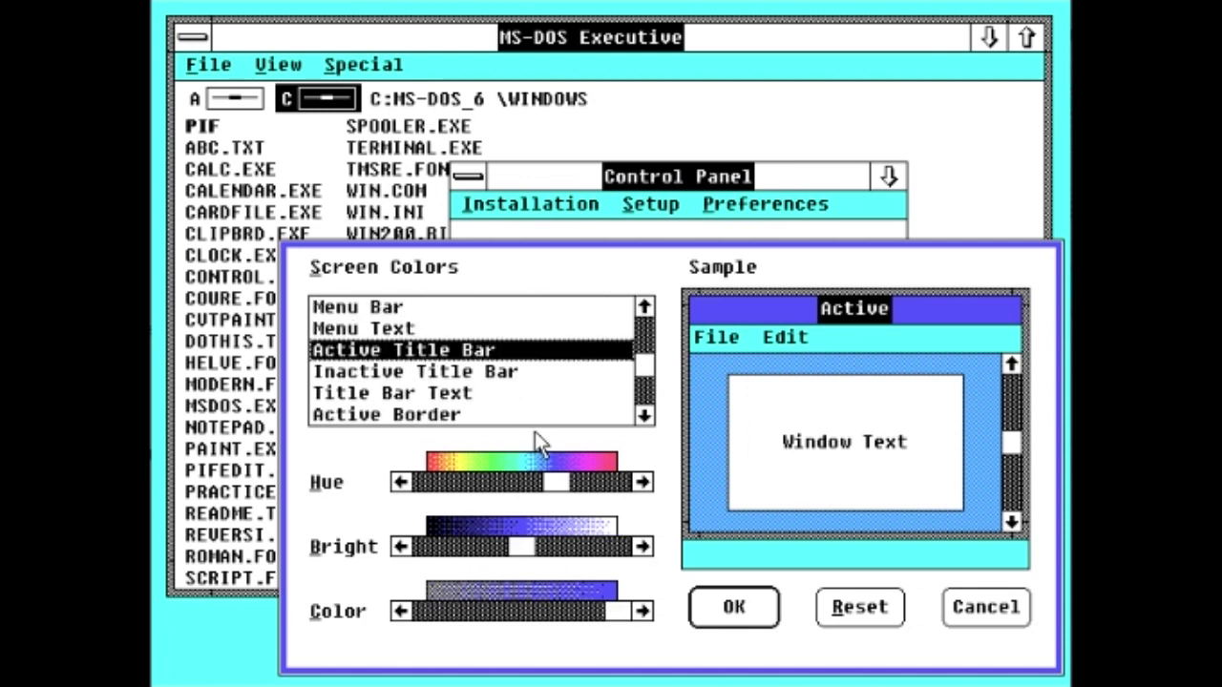
left_click_drag(554, 482, 477, 483)
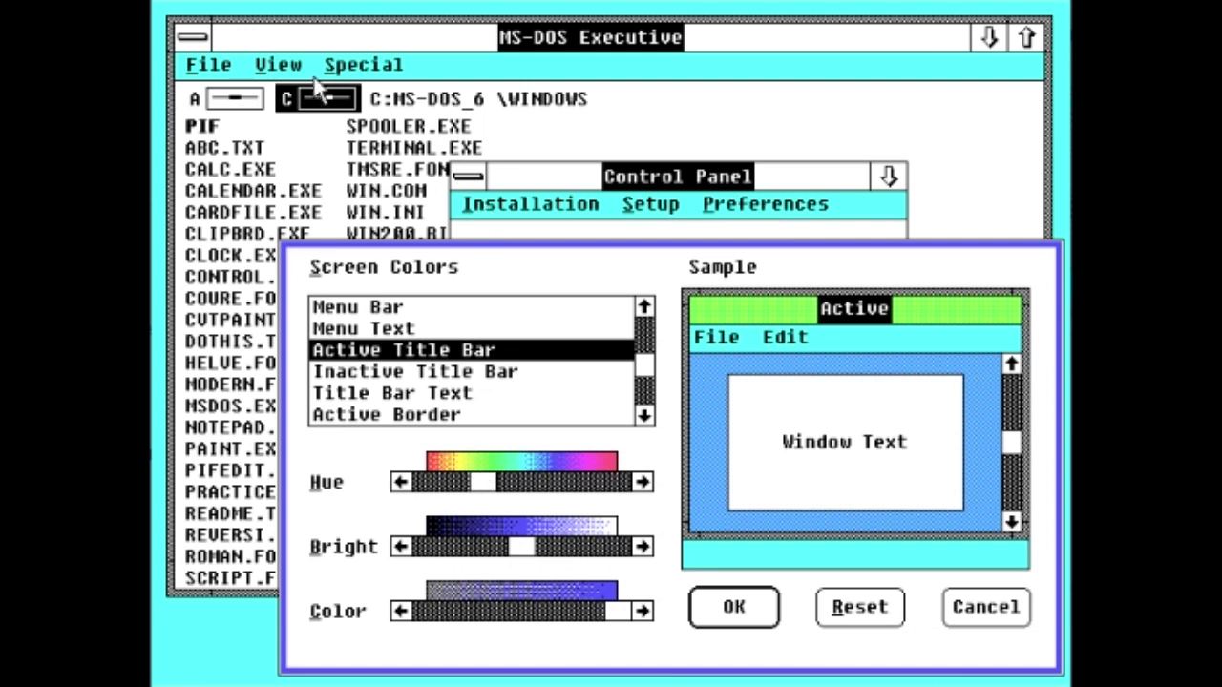
left_click(897, 611)
left_click(1010, 607)
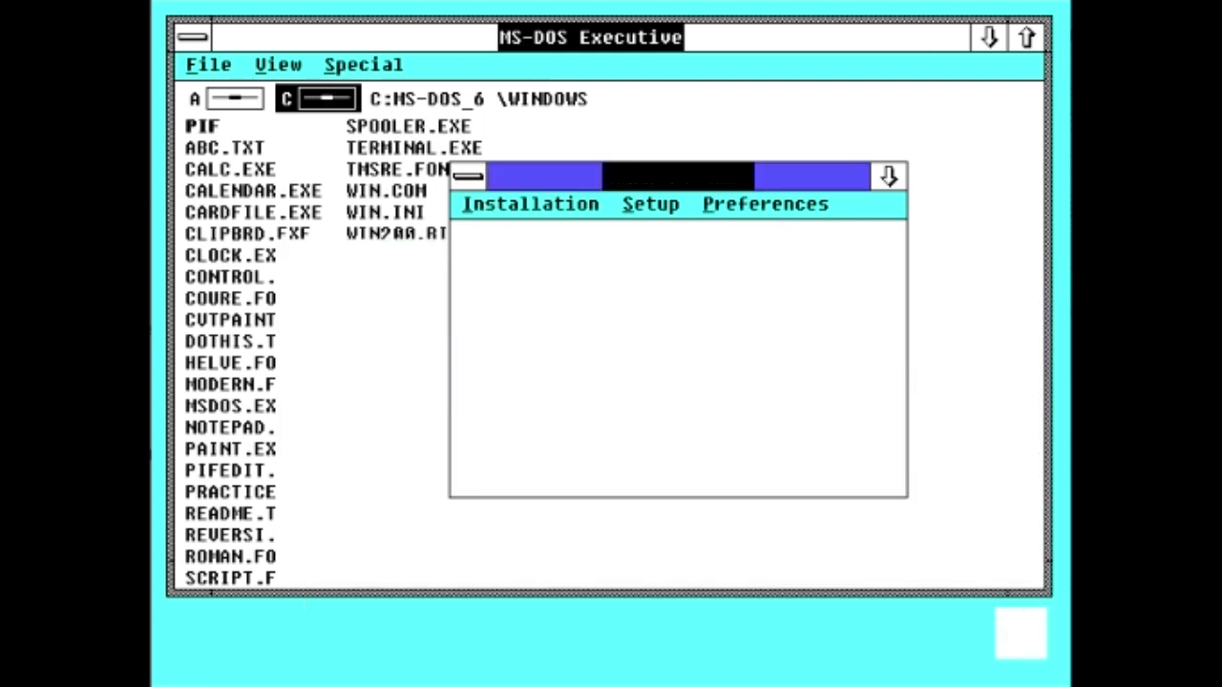
Step: Open the Mouse preferences and cancel without changes
left_click(778, 214)
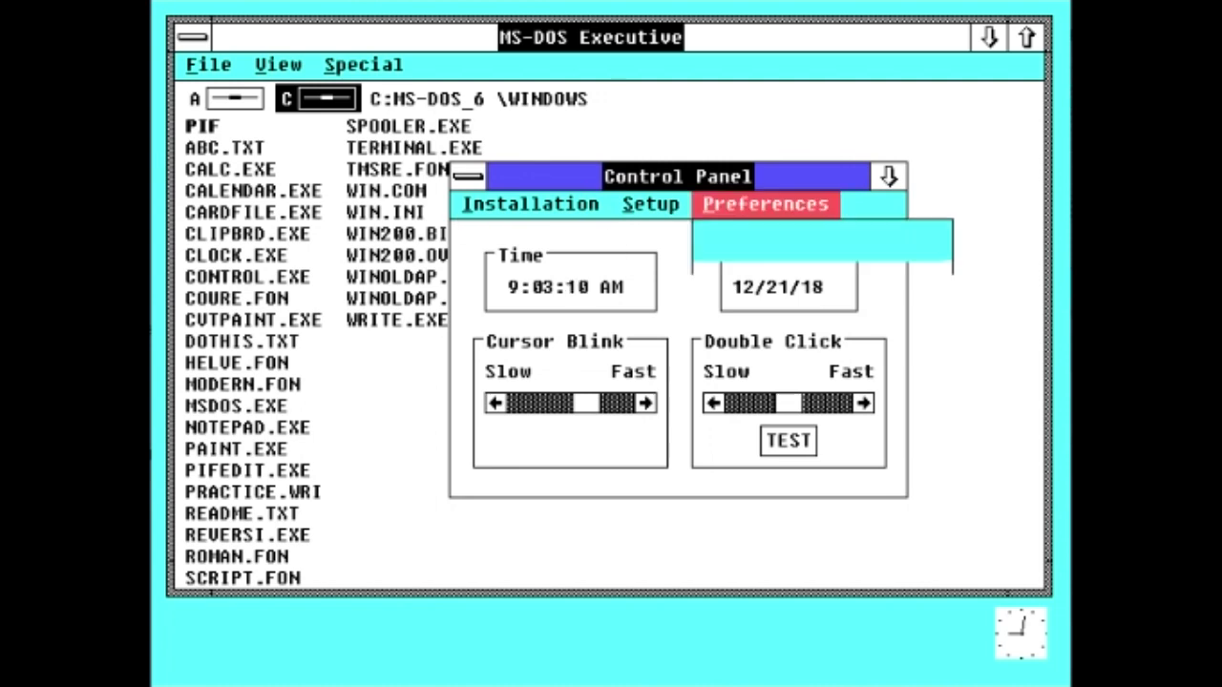
left_click(773, 210)
left_click(772, 212)
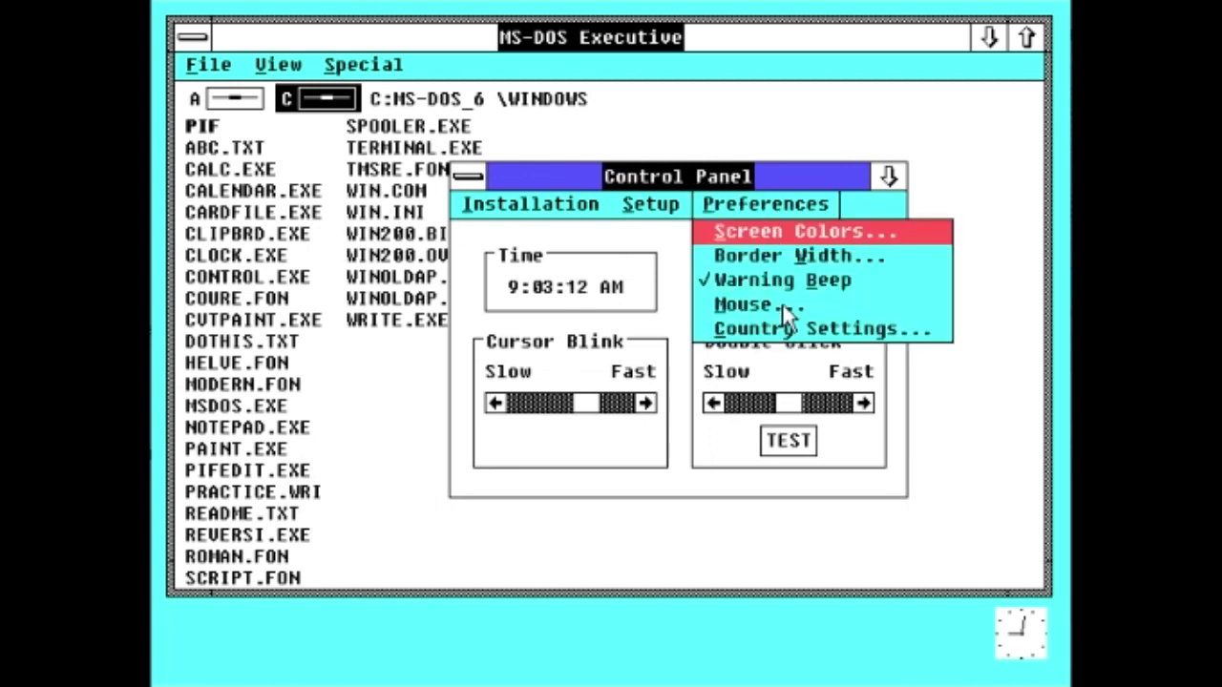
left_click(787, 308)
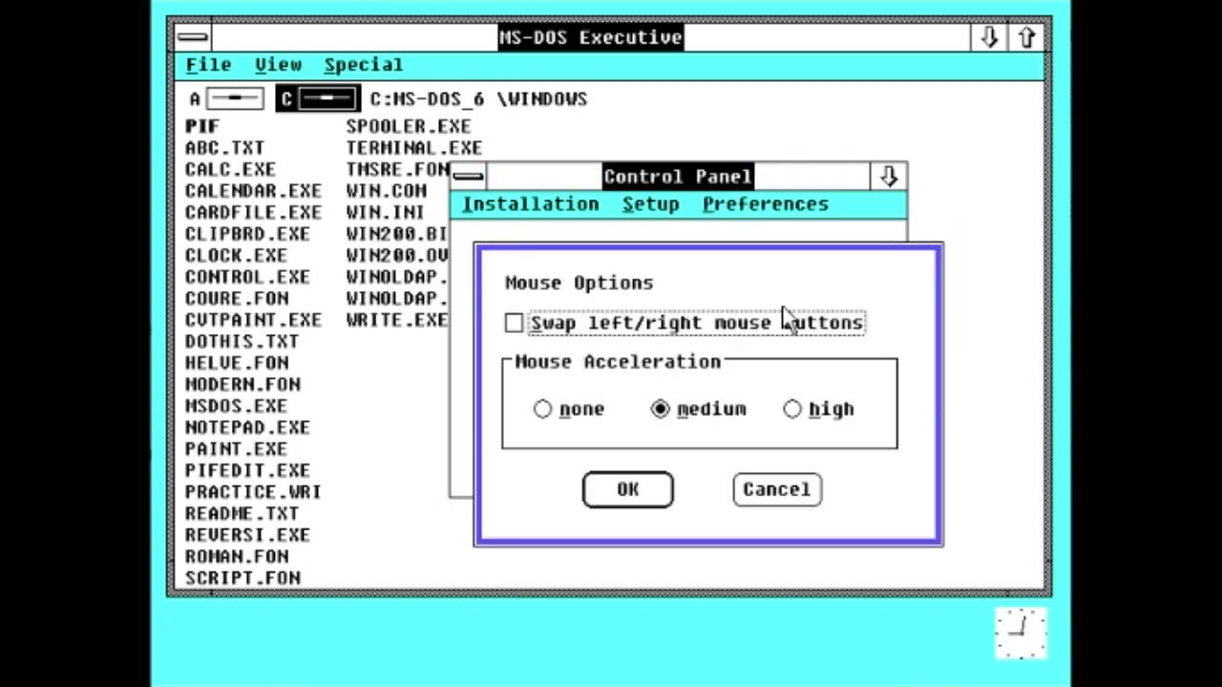
left_click(746, 493)
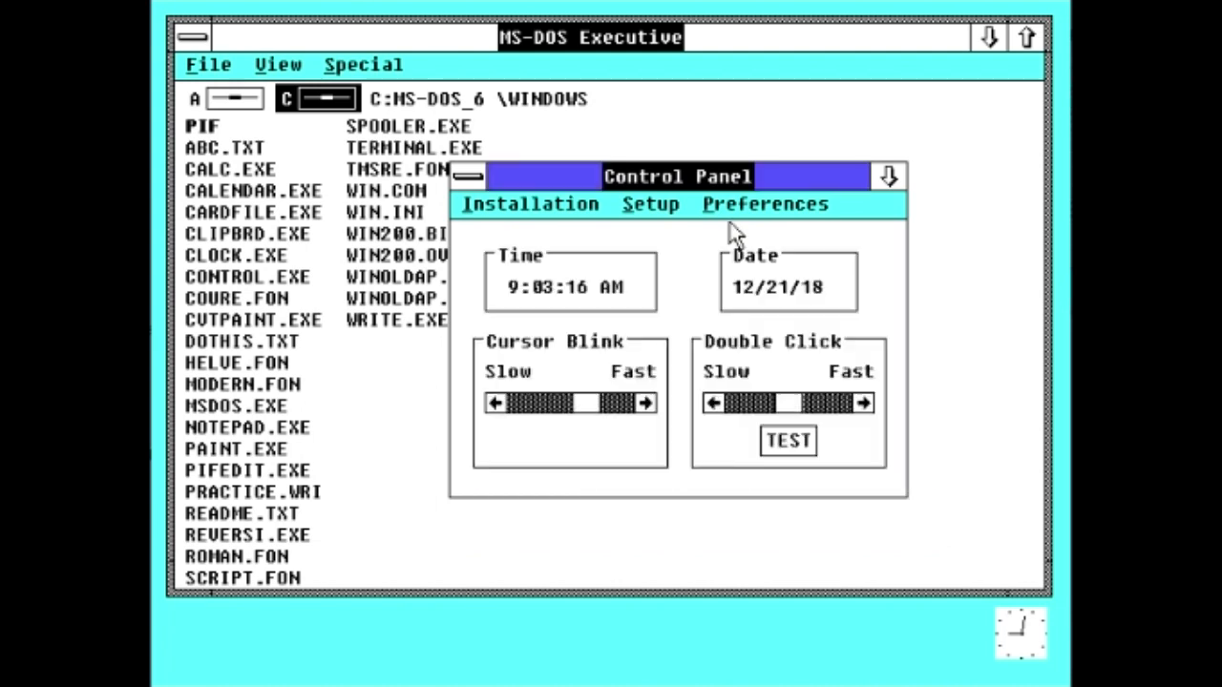
Step: View Country Settings and cancel with the formats unchanged
left_click(755, 204)
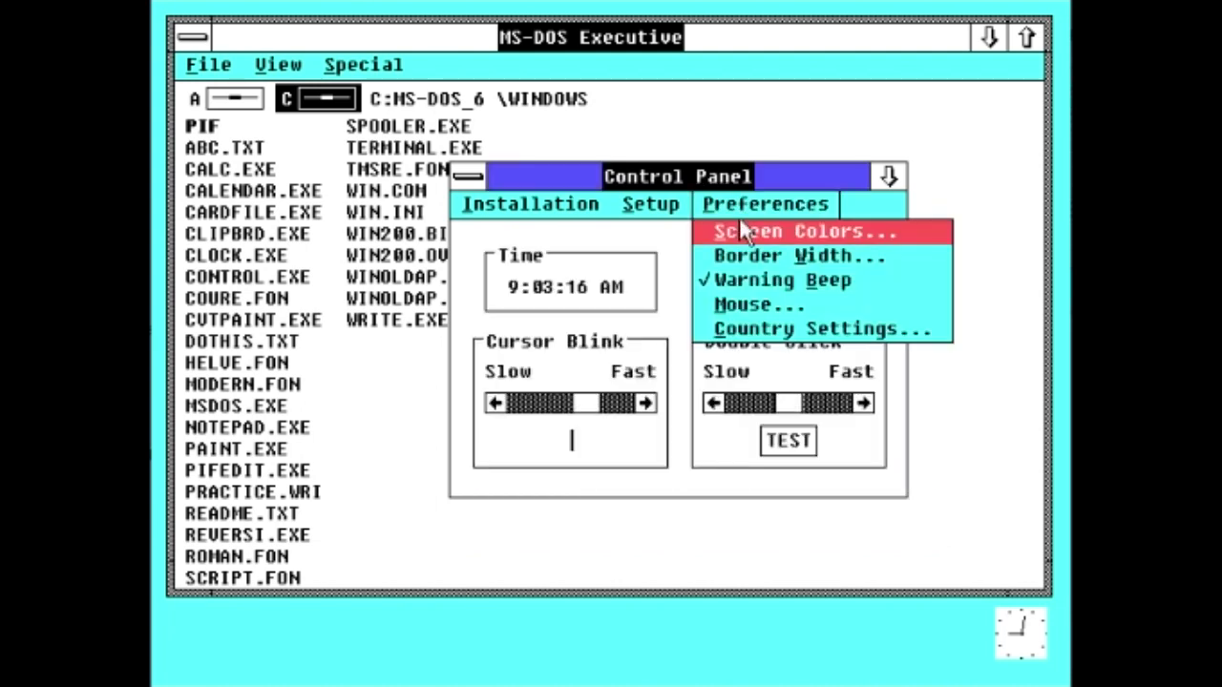
left_click(792, 327)
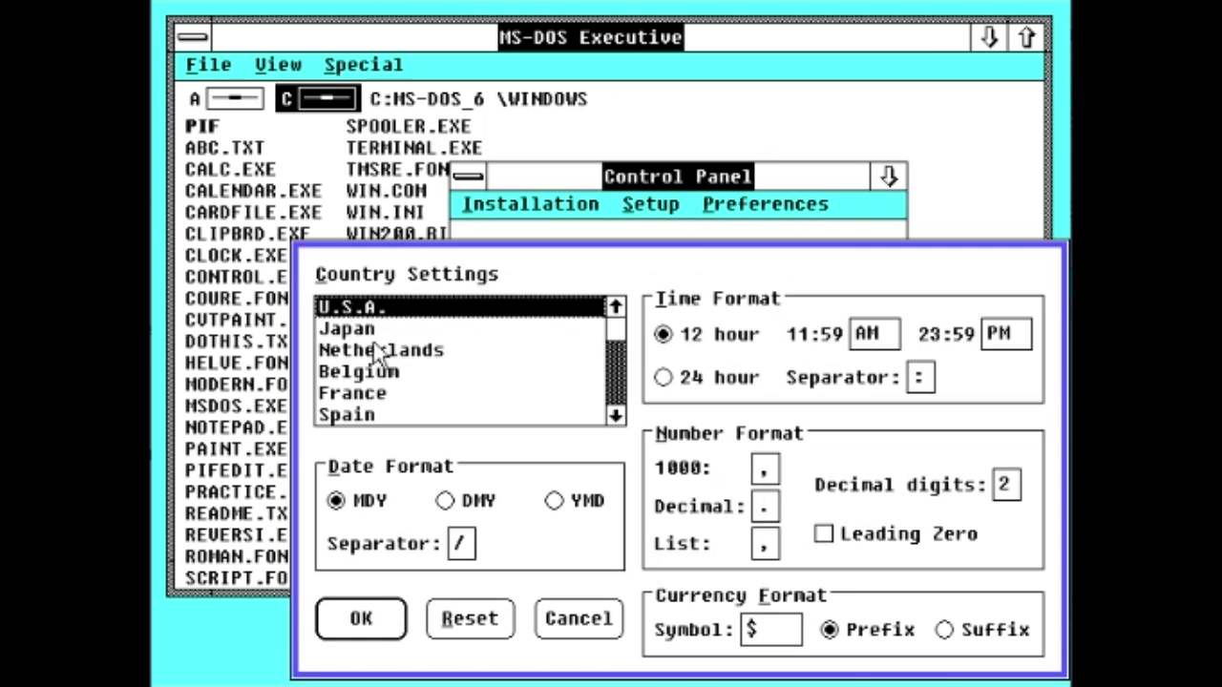
left_click_drag(617, 416, 417, 423)
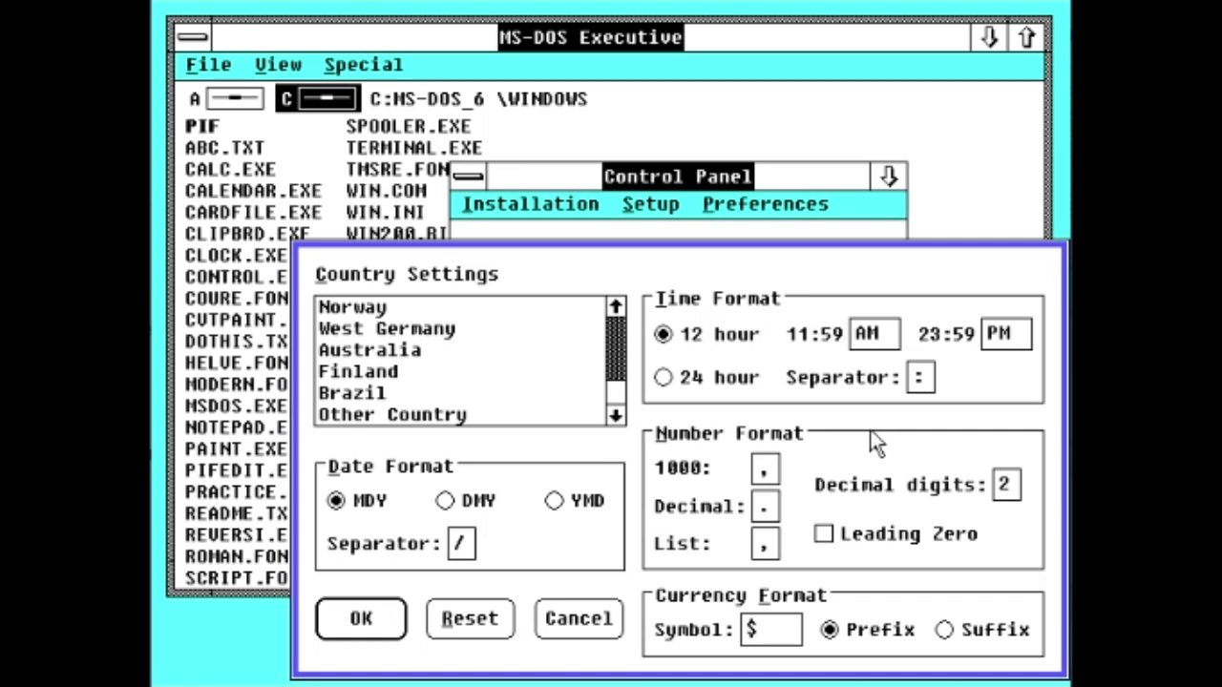
left_click(589, 621)
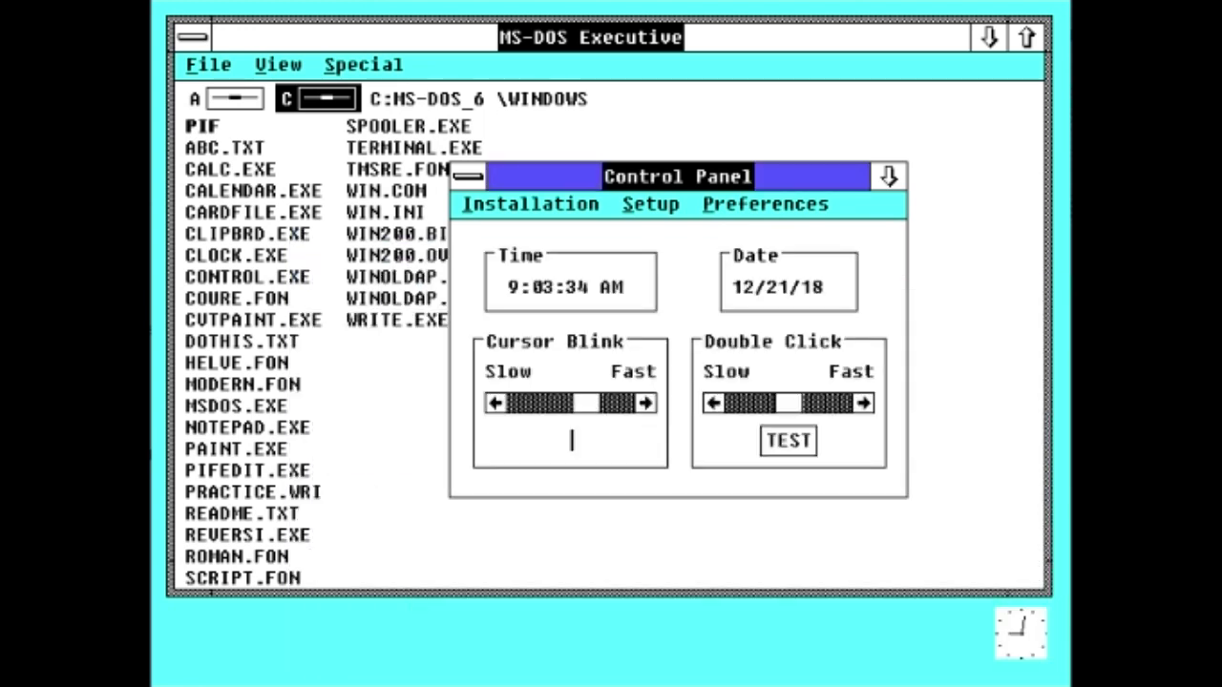
Step: Browse the Setup and Installation menus, then close the Control Panel
left_click(649, 204)
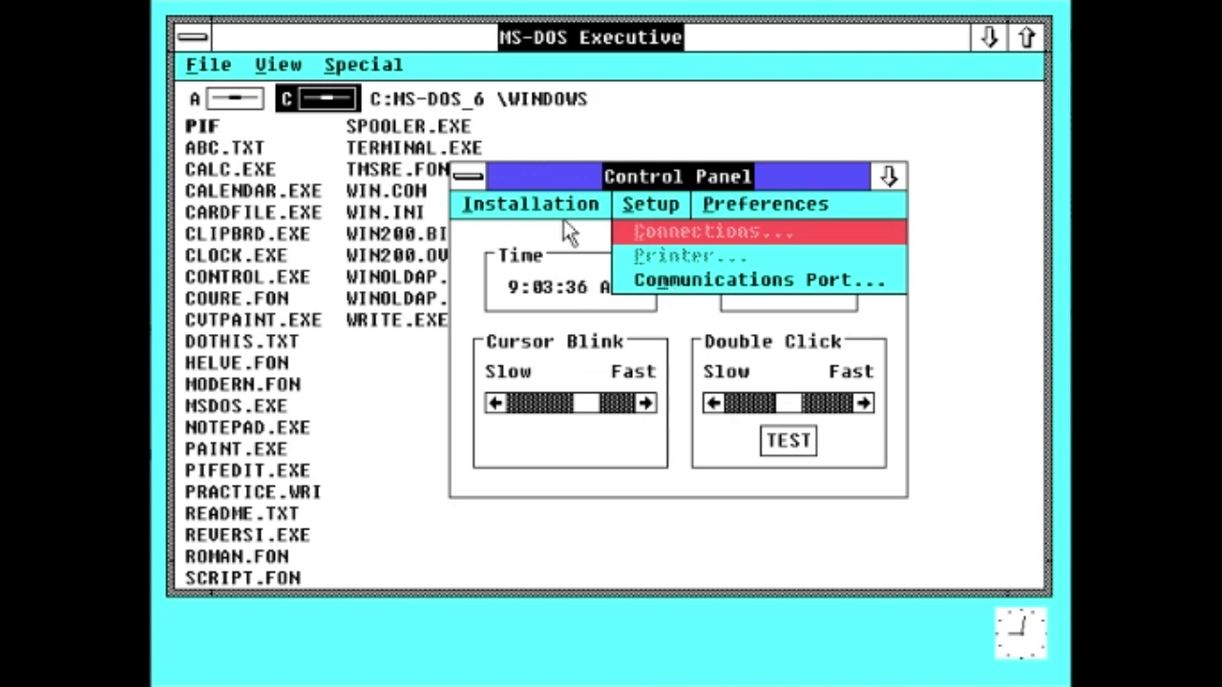
key("Left")
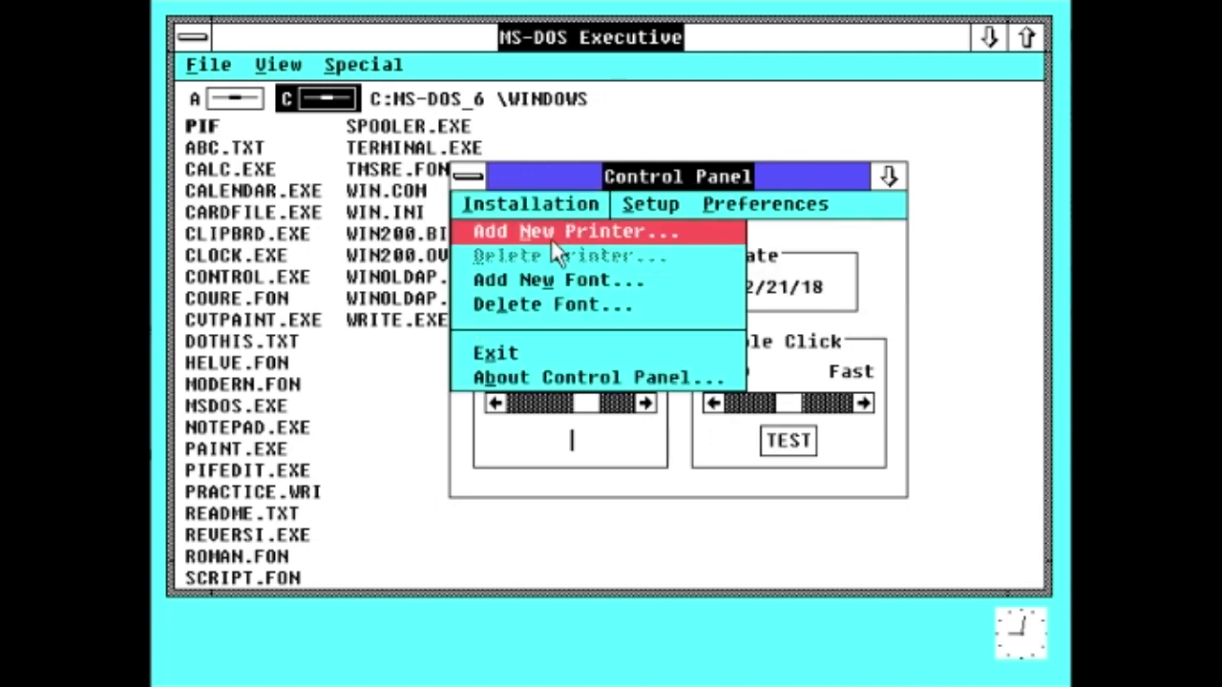
left_click(711, 204)
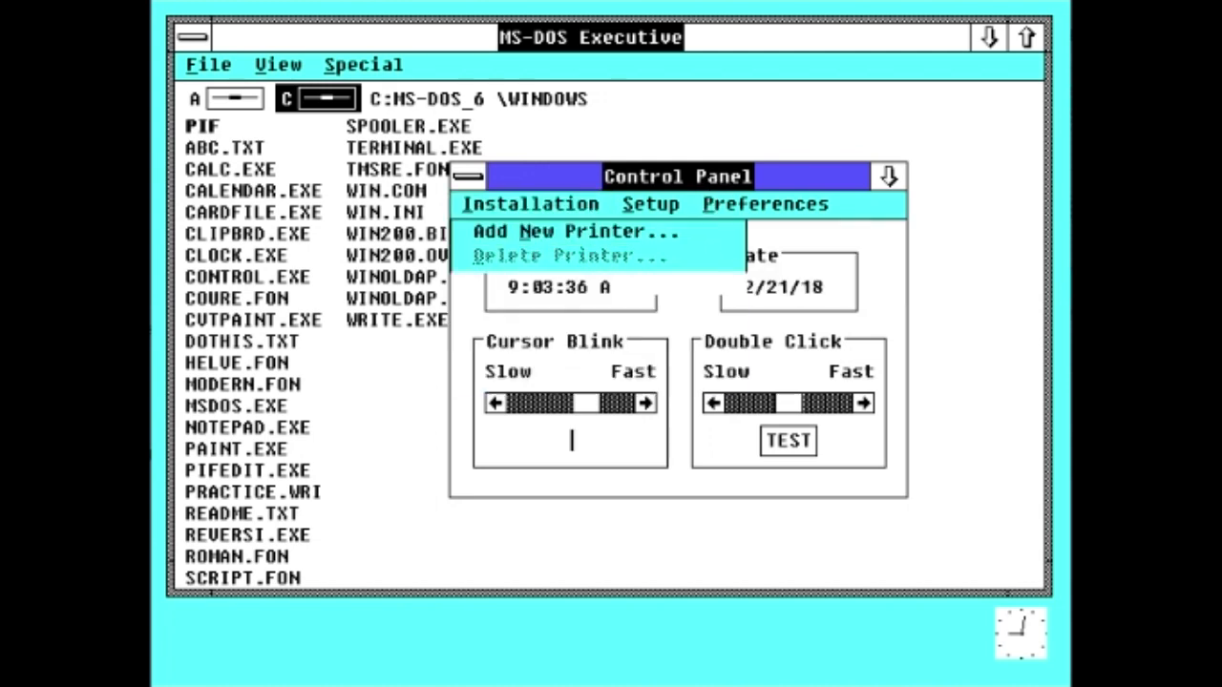
left_click(651, 206)
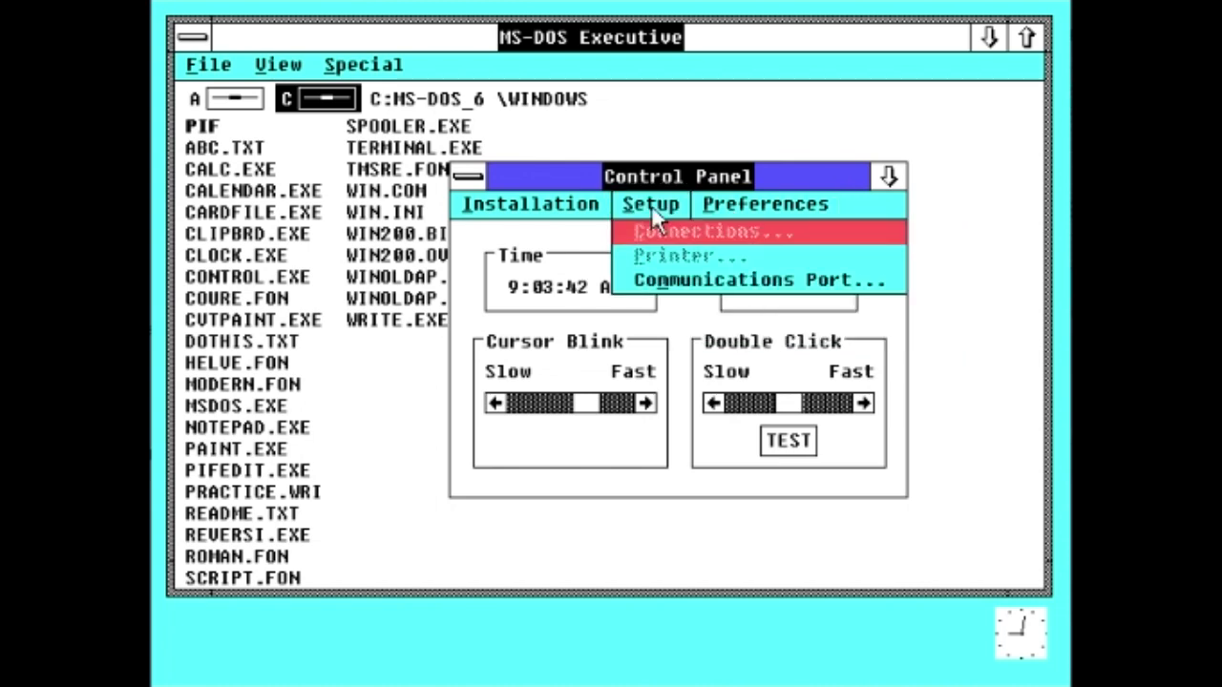
left_click(651, 205)
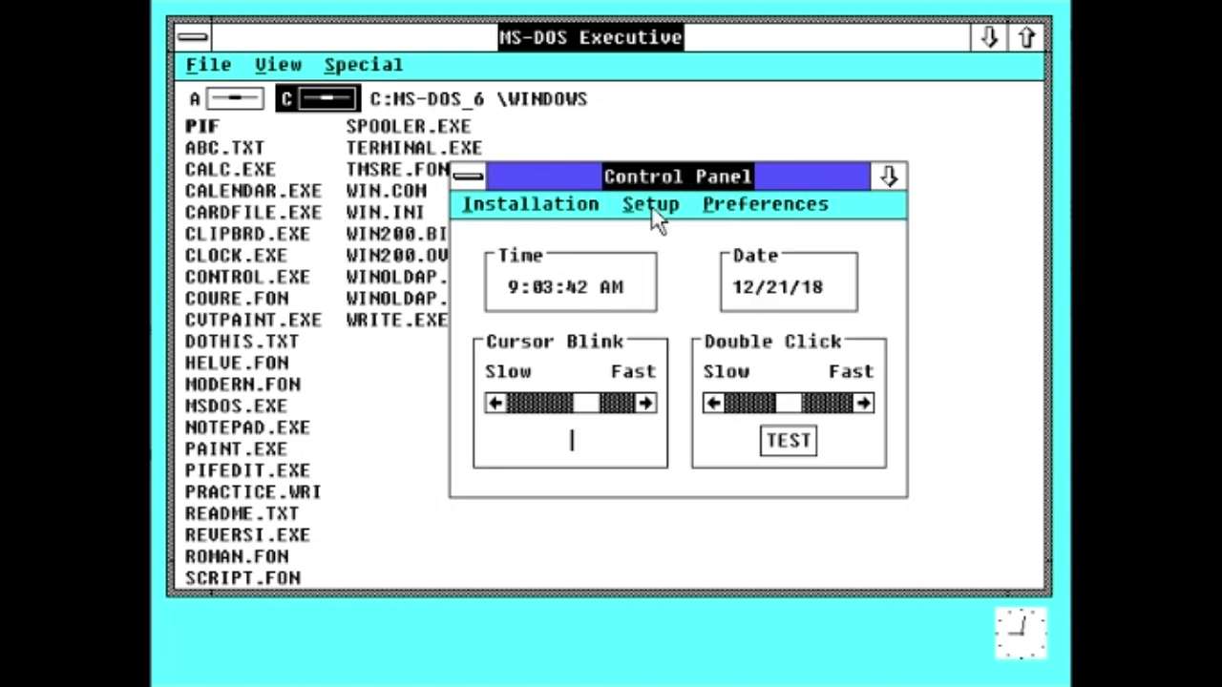
double_click(467, 175)
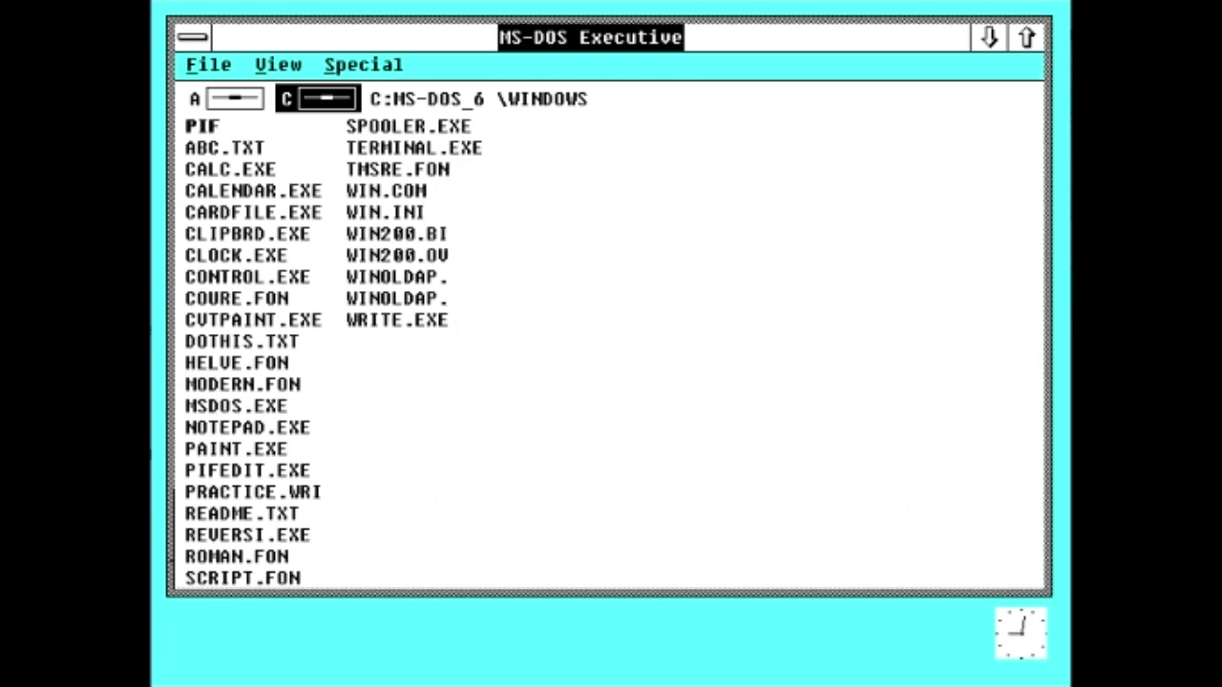
double_click(256, 322)
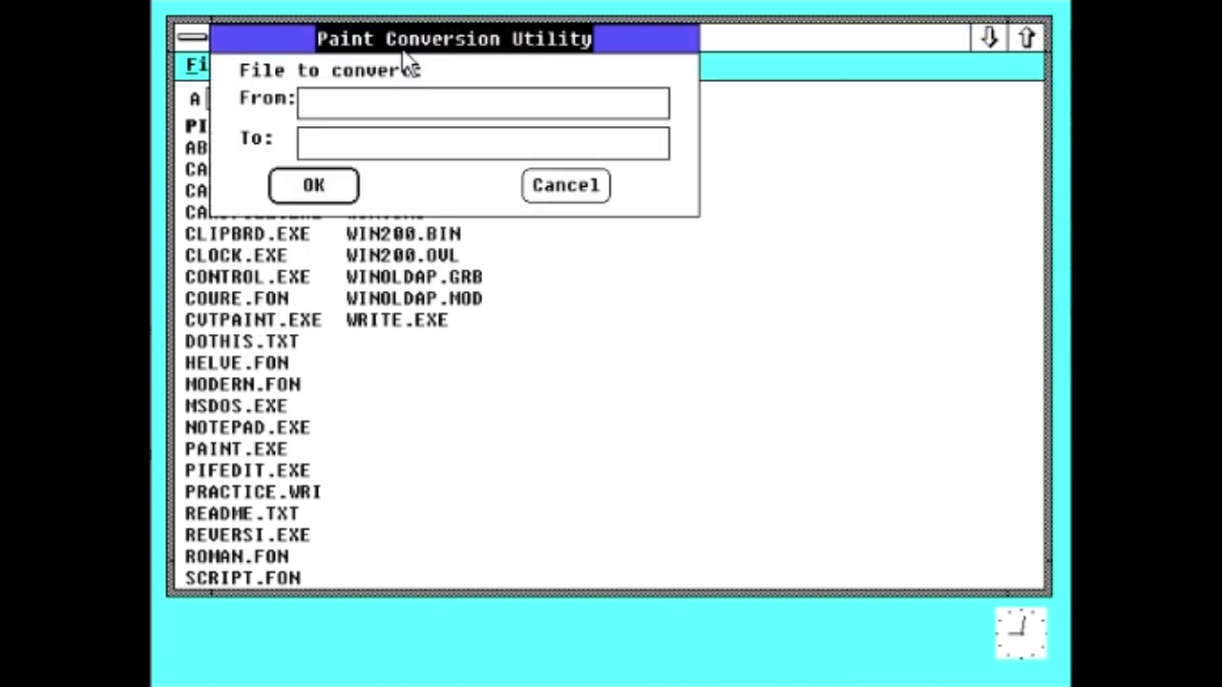
left_click_drag(403, 53, 701, 146)
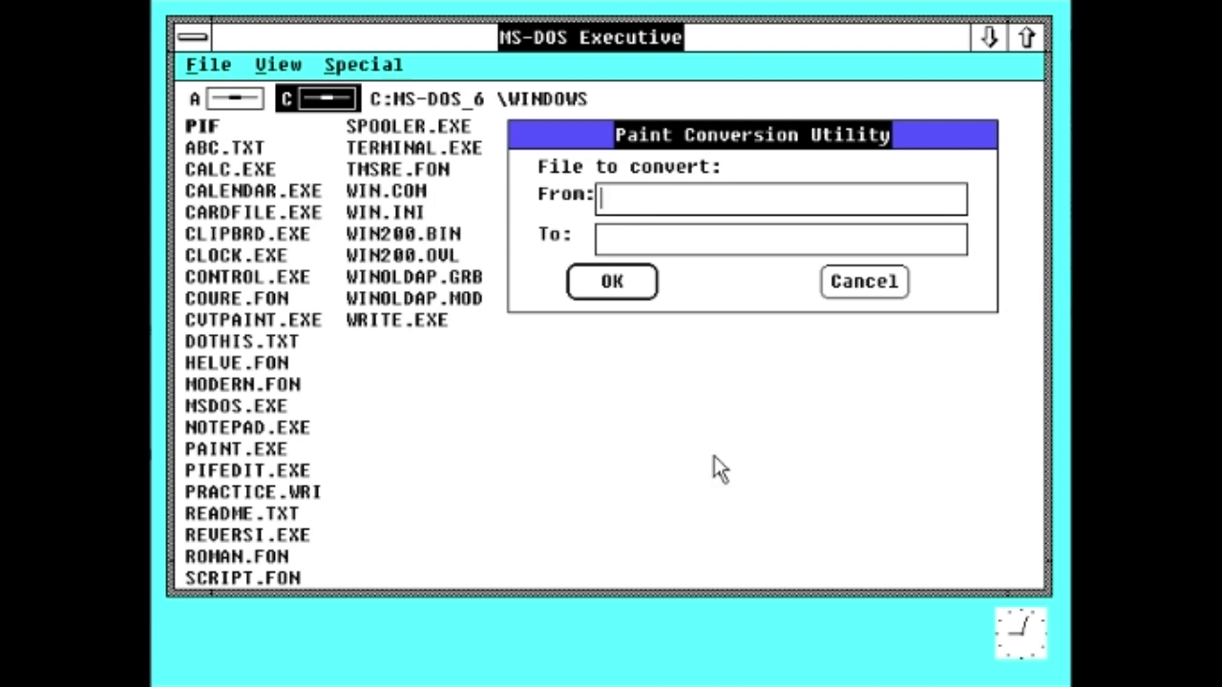
left_click(864, 281)
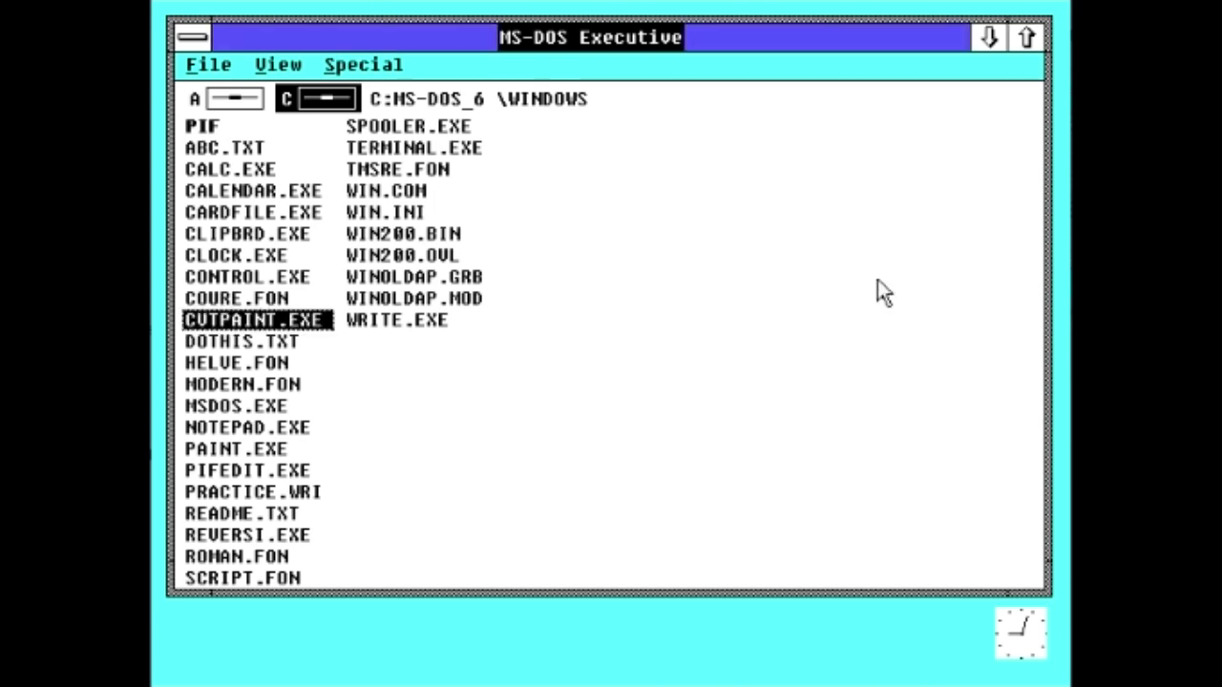
left_click(304, 342)
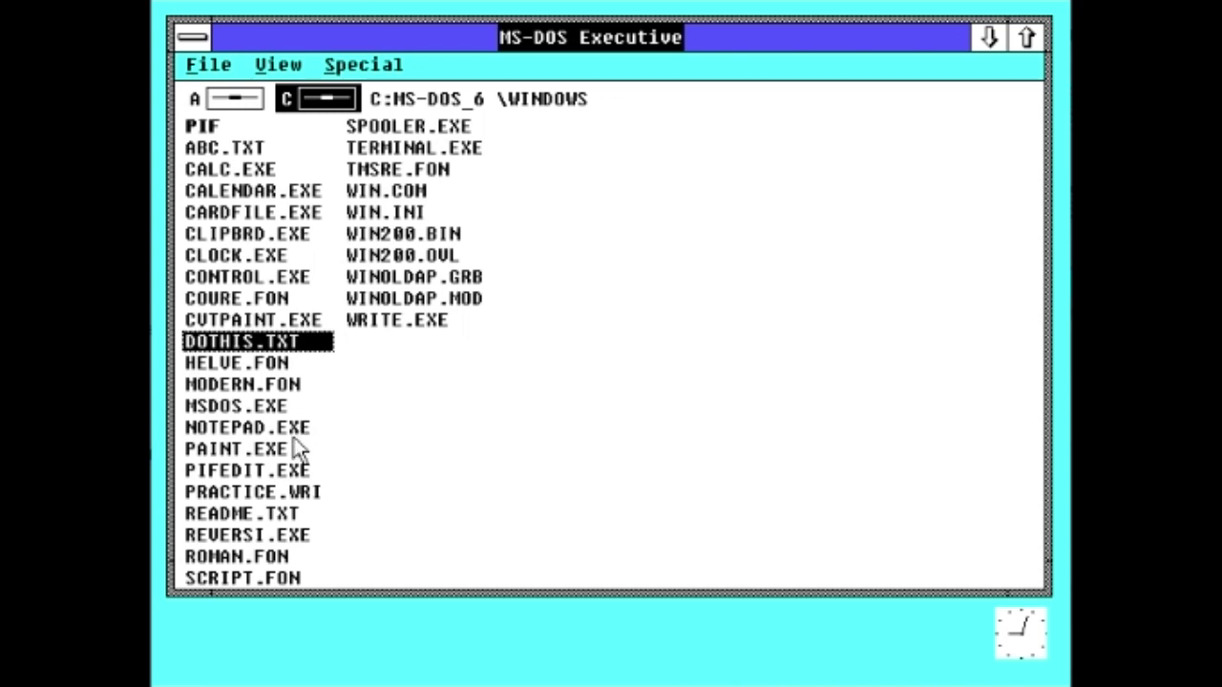
left_click(282, 407)
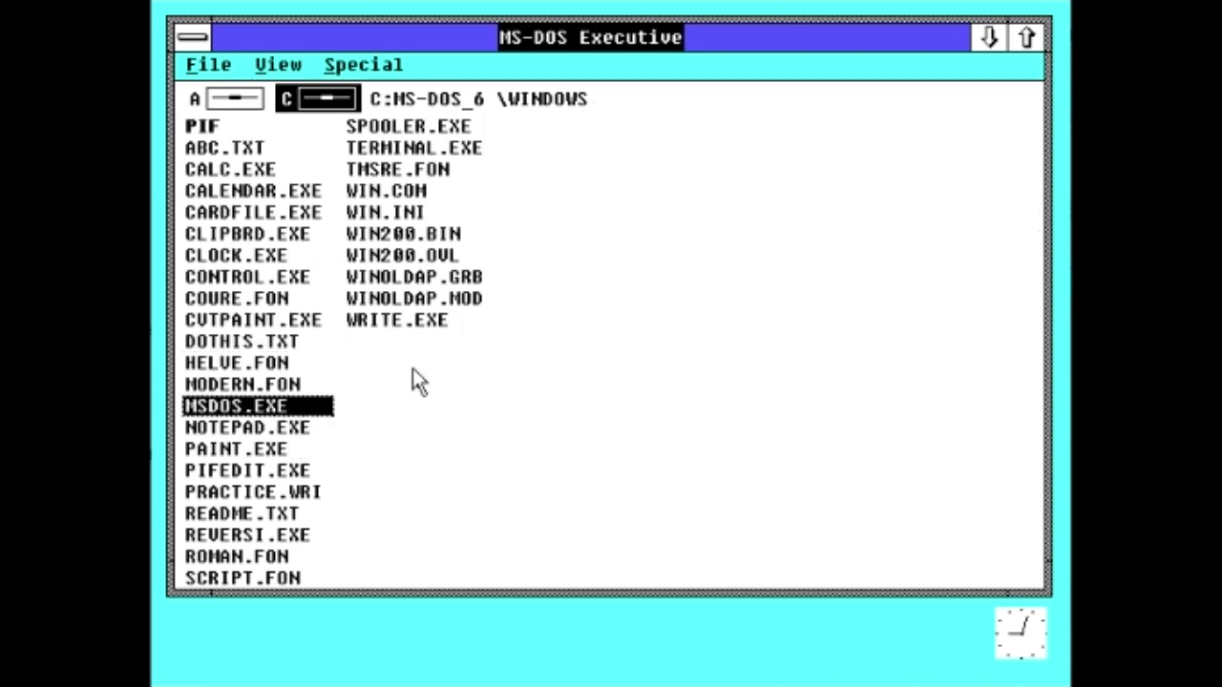
Step: Launch Notepad, move its window, and turn on word wrap
double_click(291, 428)
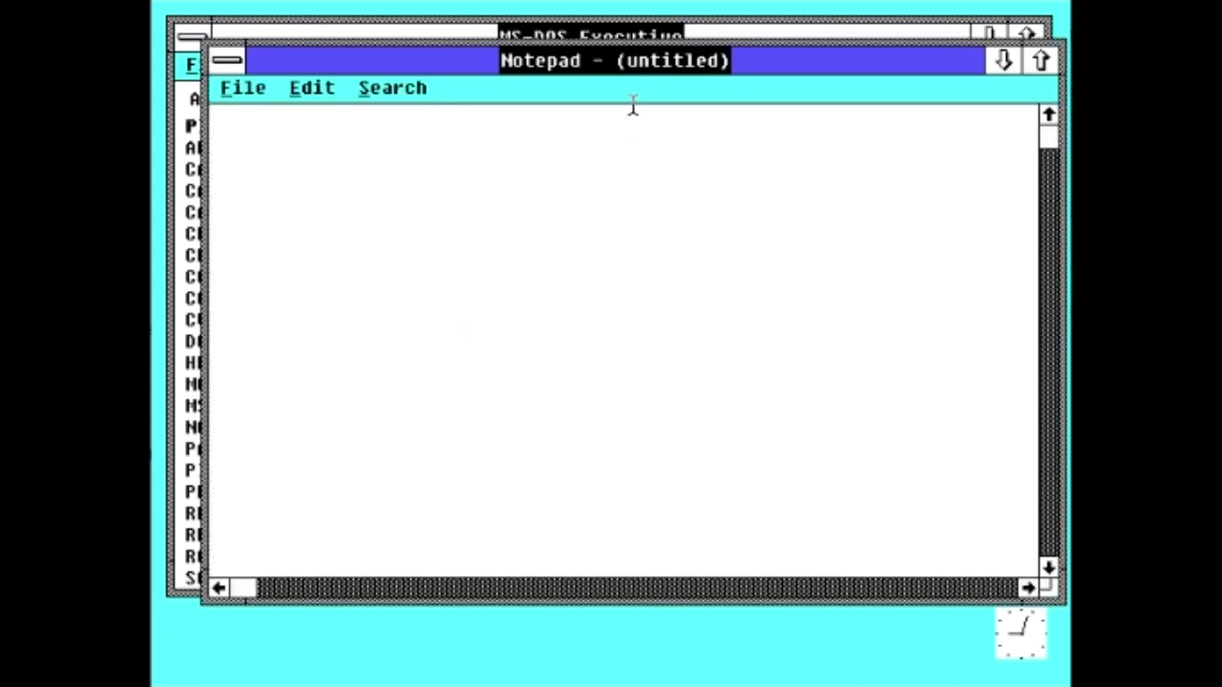
left_click_drag(641, 72, 627, 110)
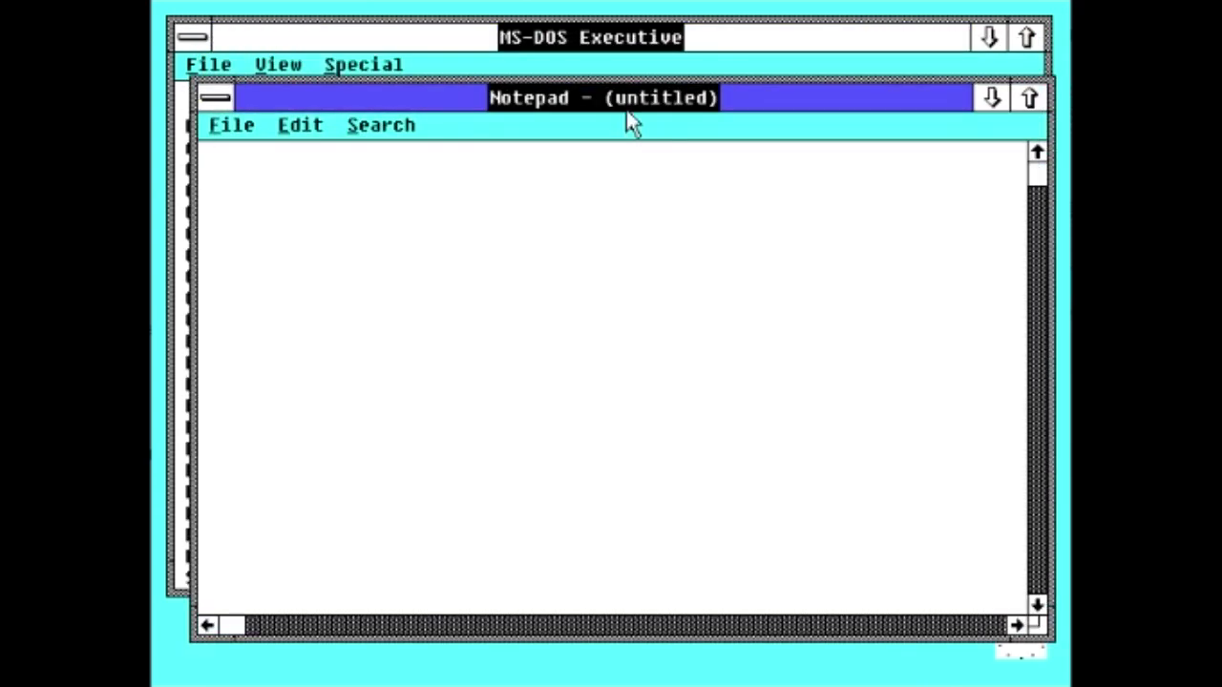
left_click(300, 125)
left_click(361, 395)
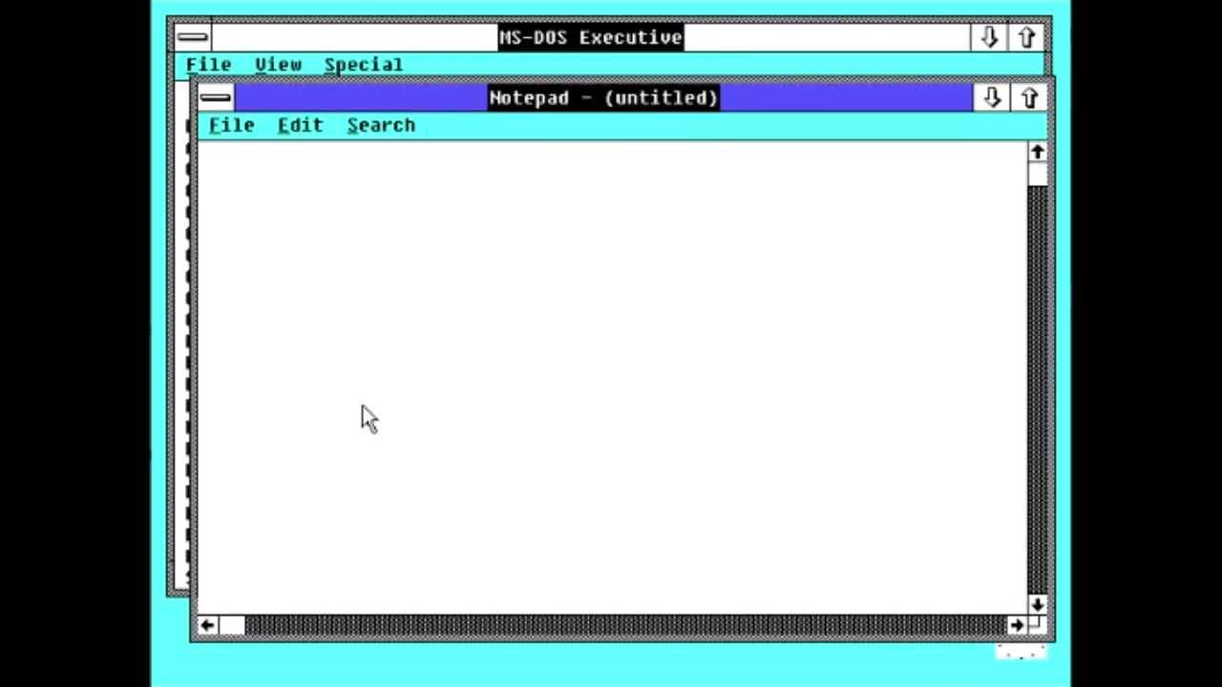
Step: Insert the time/date stamp, type 'notepad running on Windows 2.0!!!!!!!!!!!', and close Notepad
left_click(300, 125)
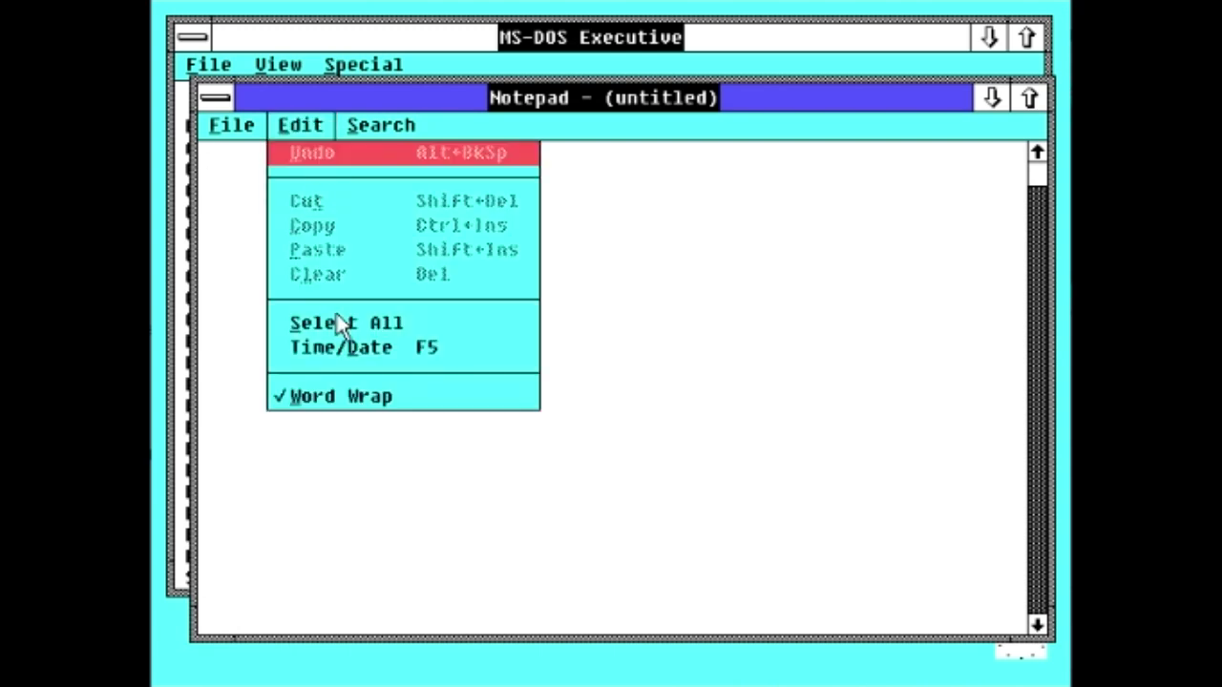
left_click(345, 341)
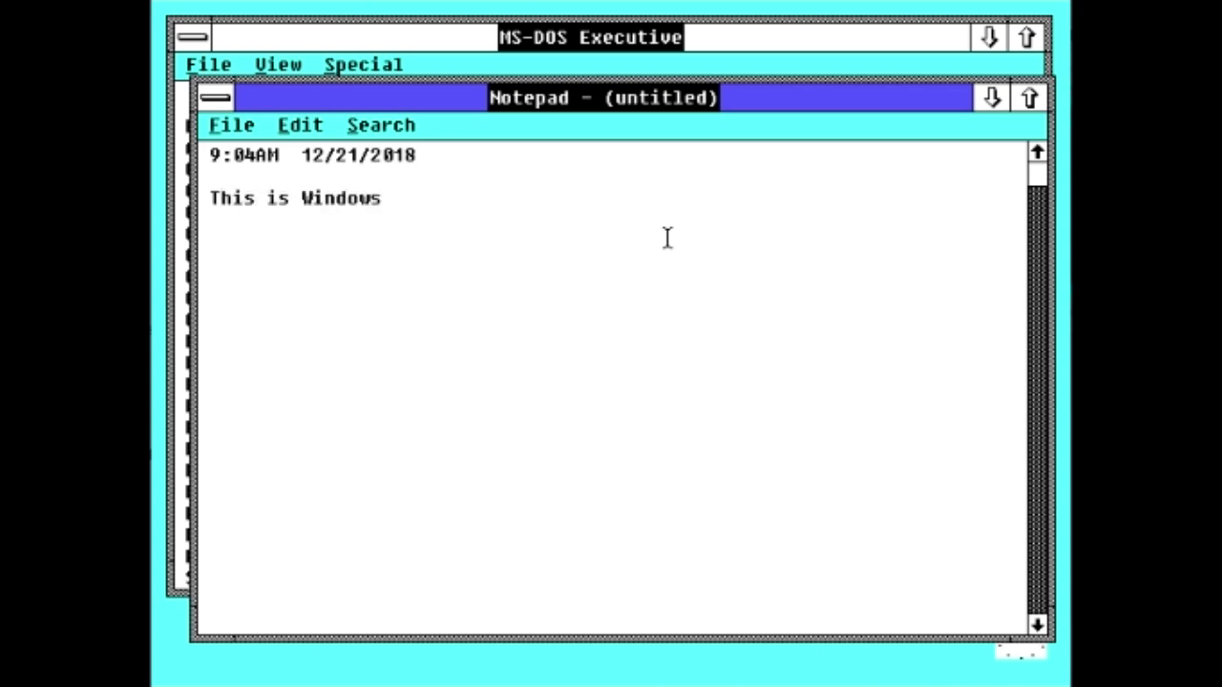
key("BackSpace")
key("BackSpace")
key("BackSpace")
key("BackSpace")
key("BackSpace")
key("BackSpace")
key("BackSpace")
type("n")
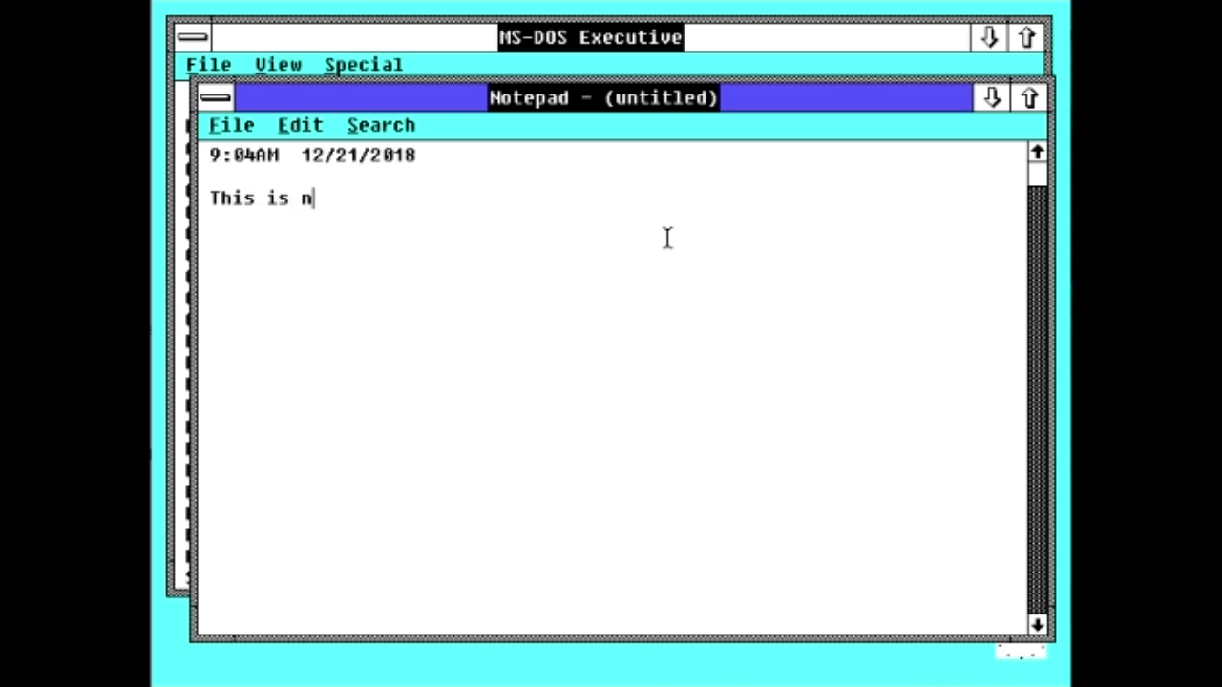
type("otepad r")
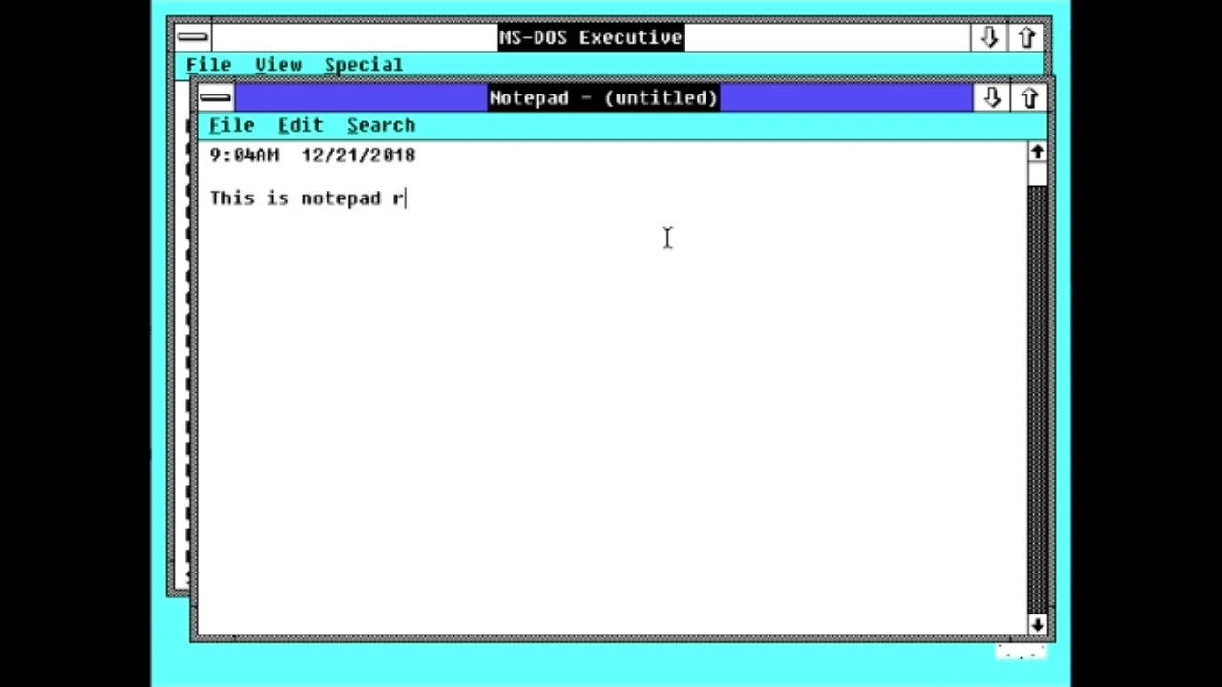
type("unning on ")
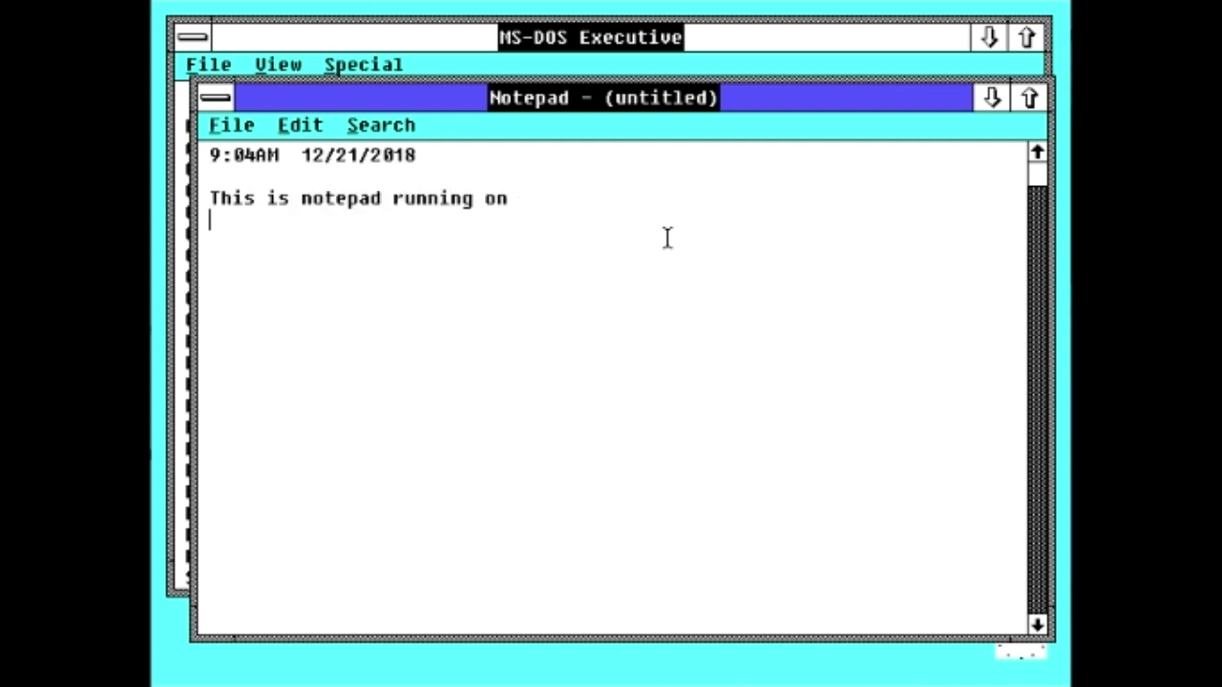
type("Windows 2.0")
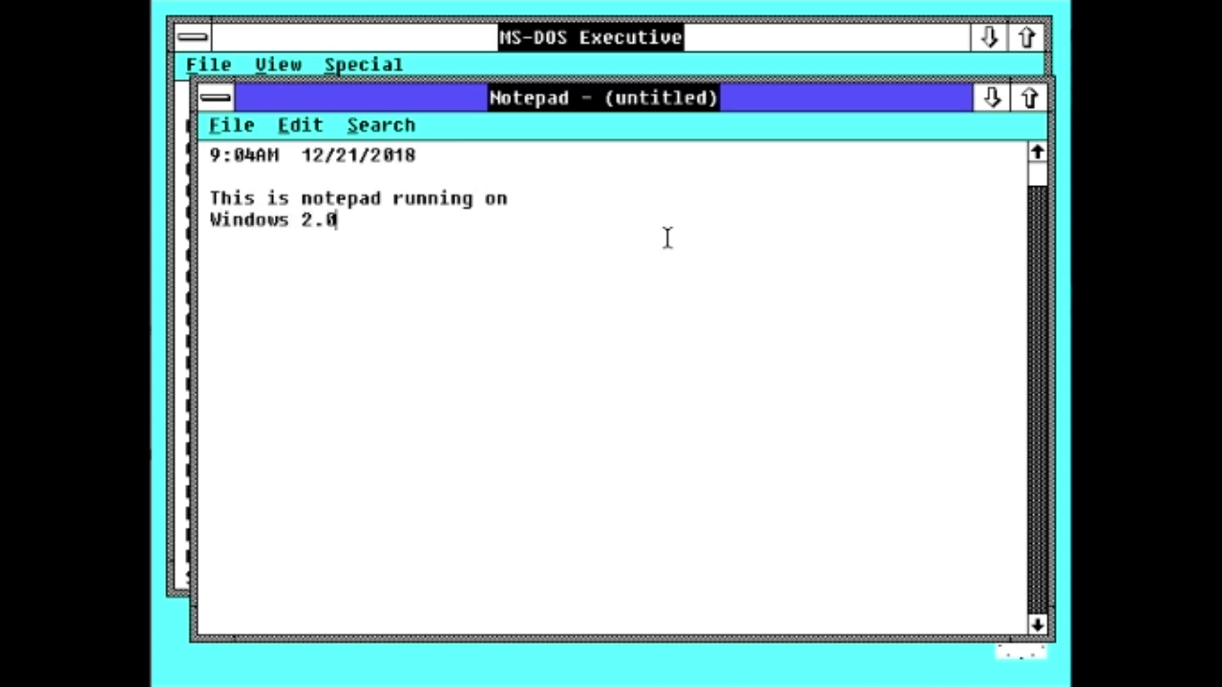
type("!!!!!!!!!!!!")
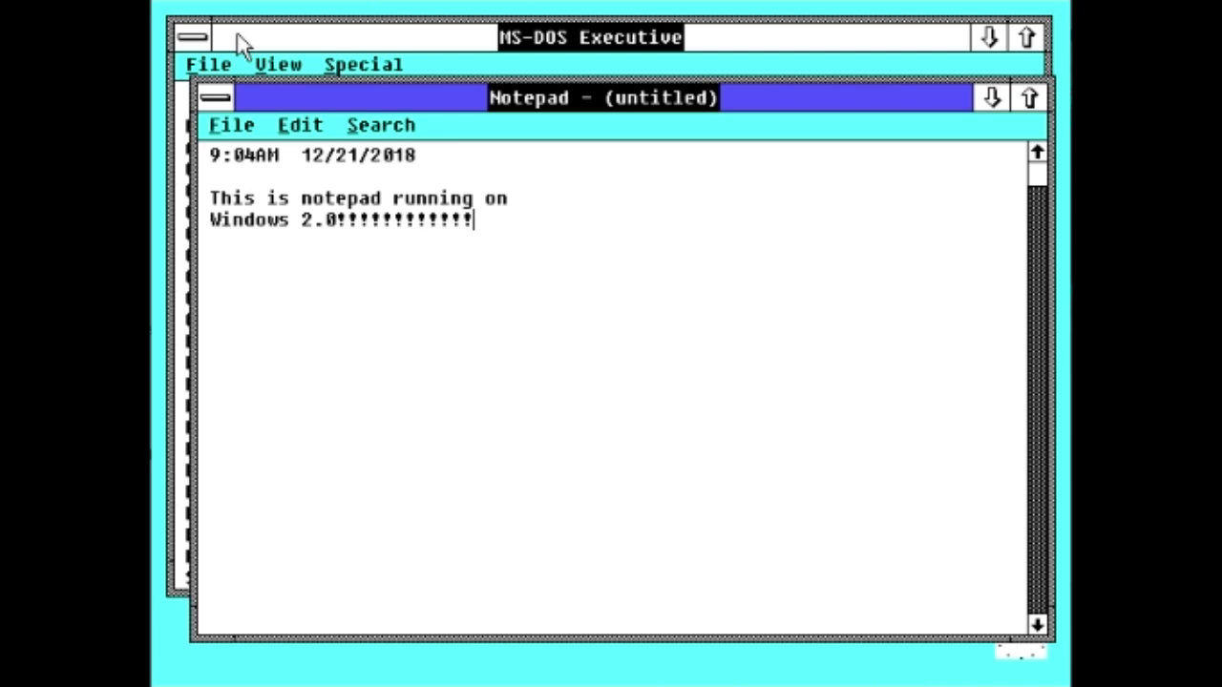
double_click(219, 101)
Step: Save the note as TEST.TXT in the WINDOWS folder
left_click(477, 403)
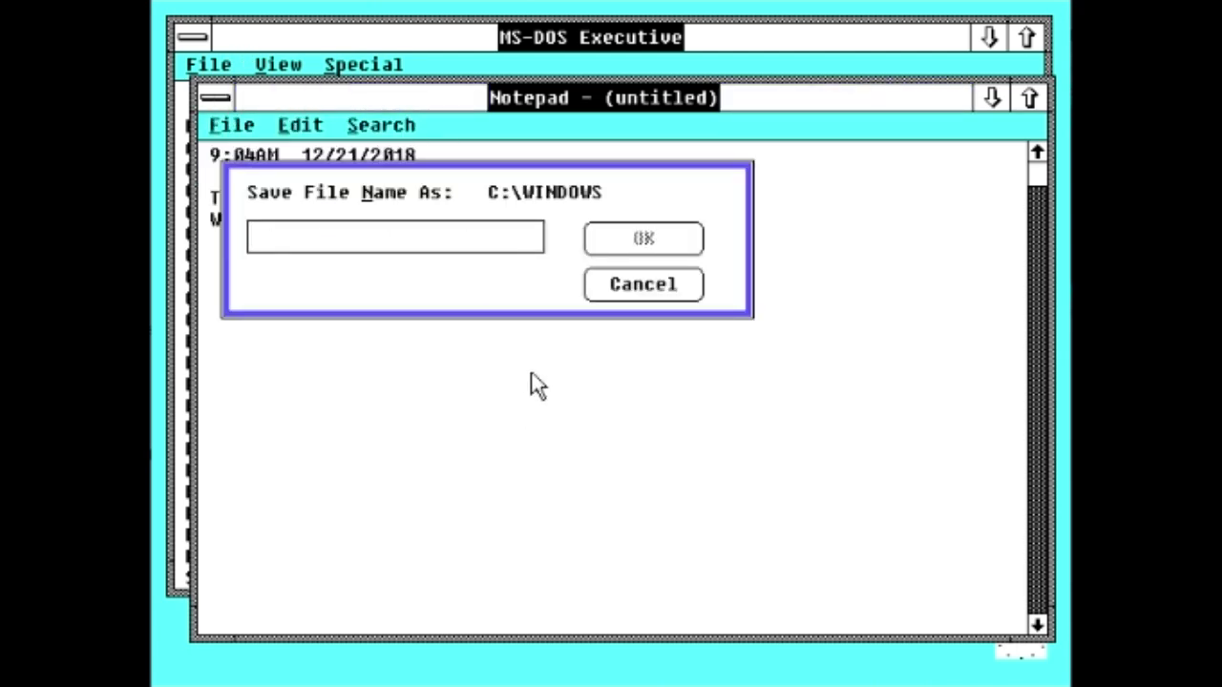
type("te")
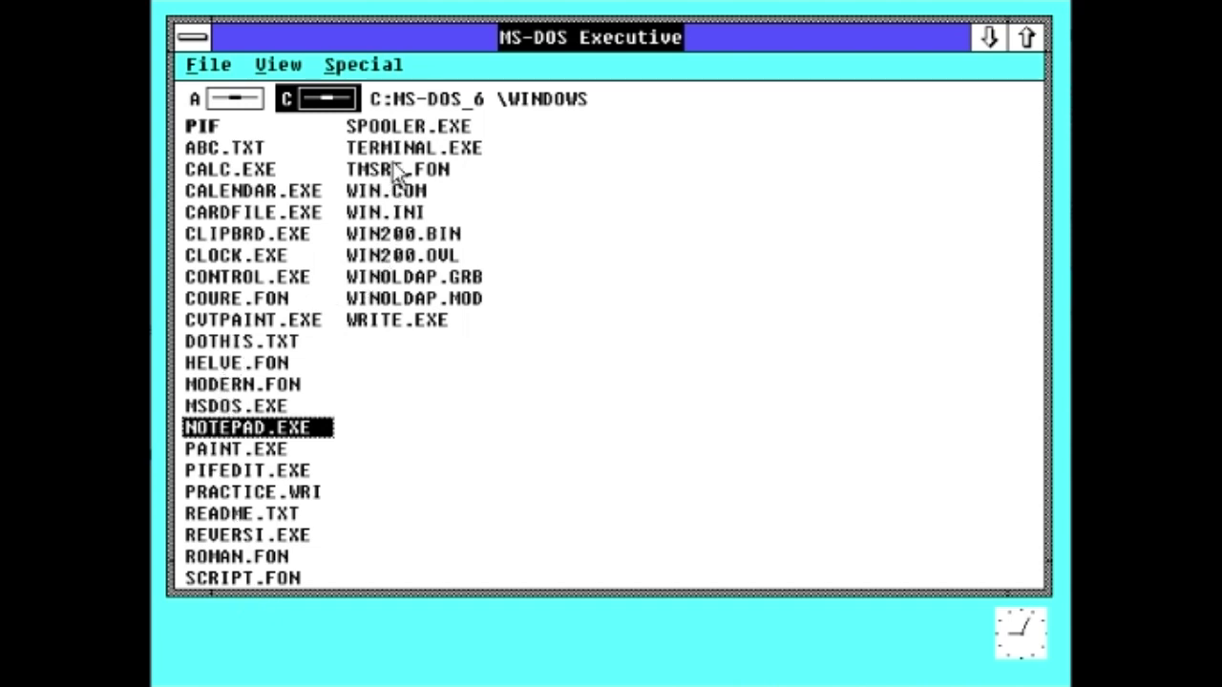
left_click(399, 213)
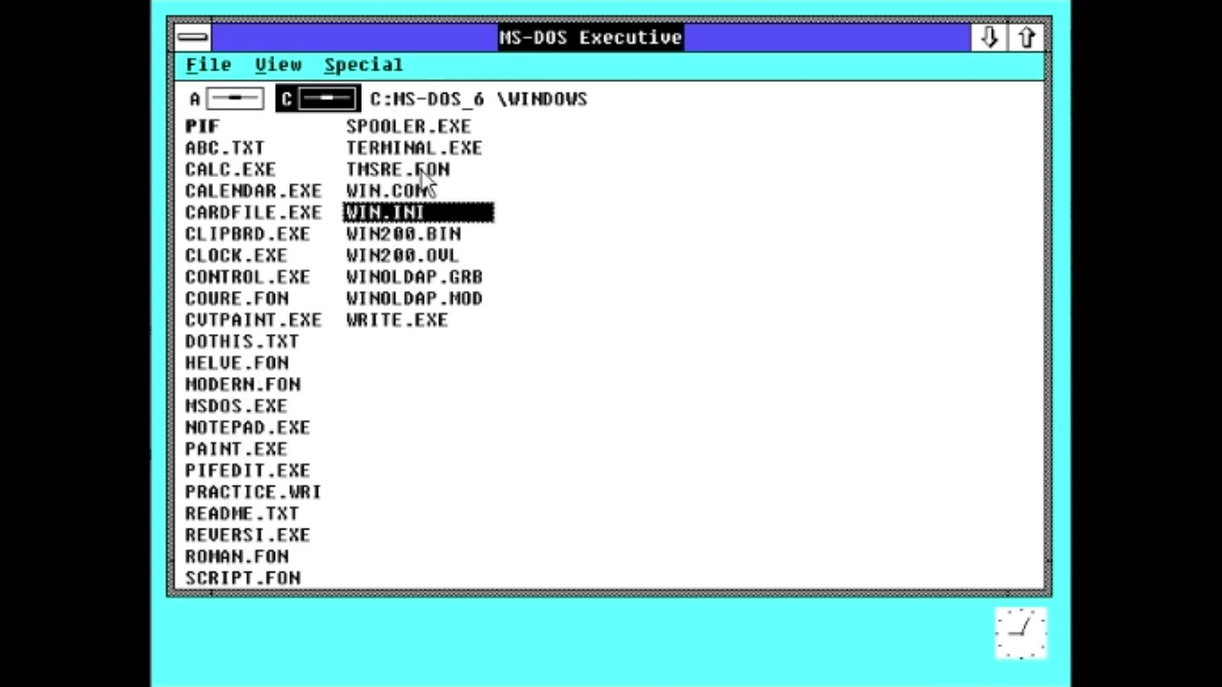
left_click(573, 101)
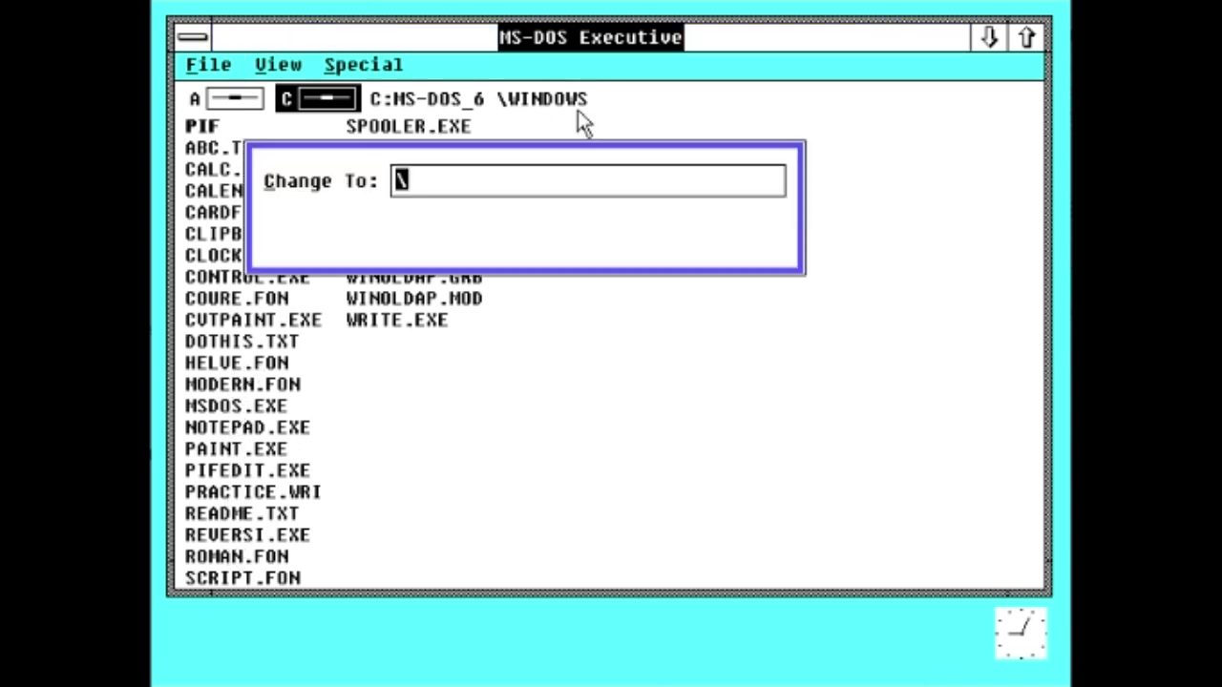
left_click(625, 233)
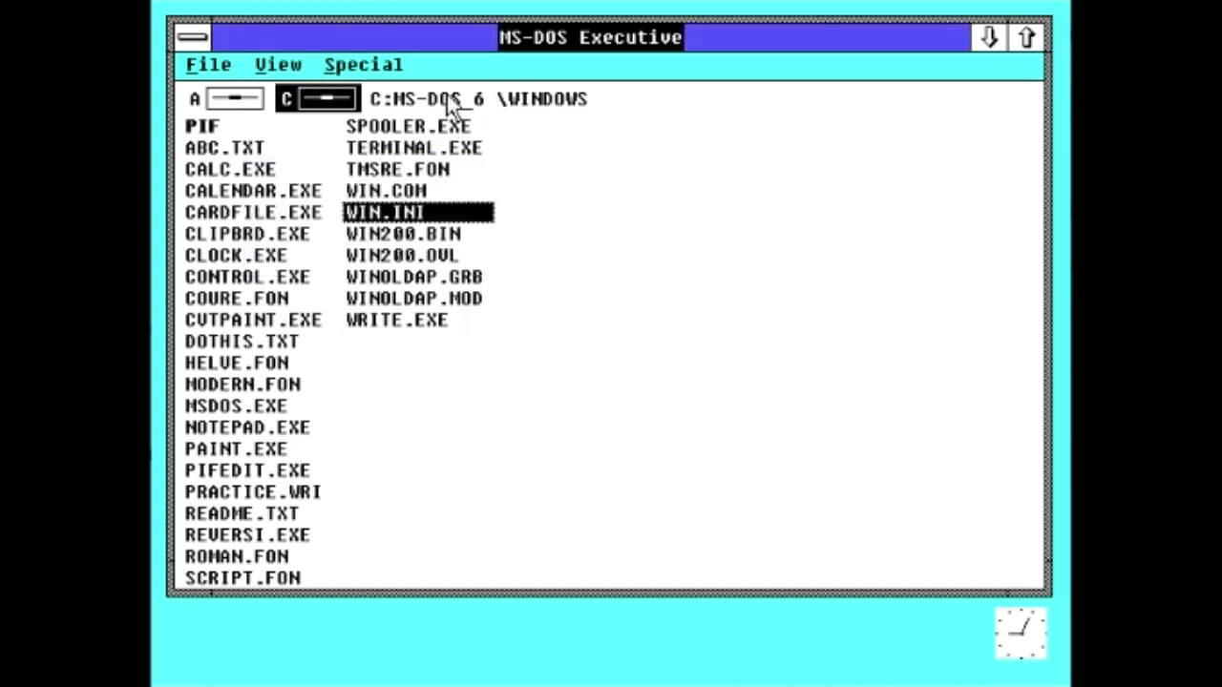
Step: Reopen TEST.TXT from C:\WINDOWS to check its text, then close Notepad
left_click(446, 99)
double_click(256, 150)
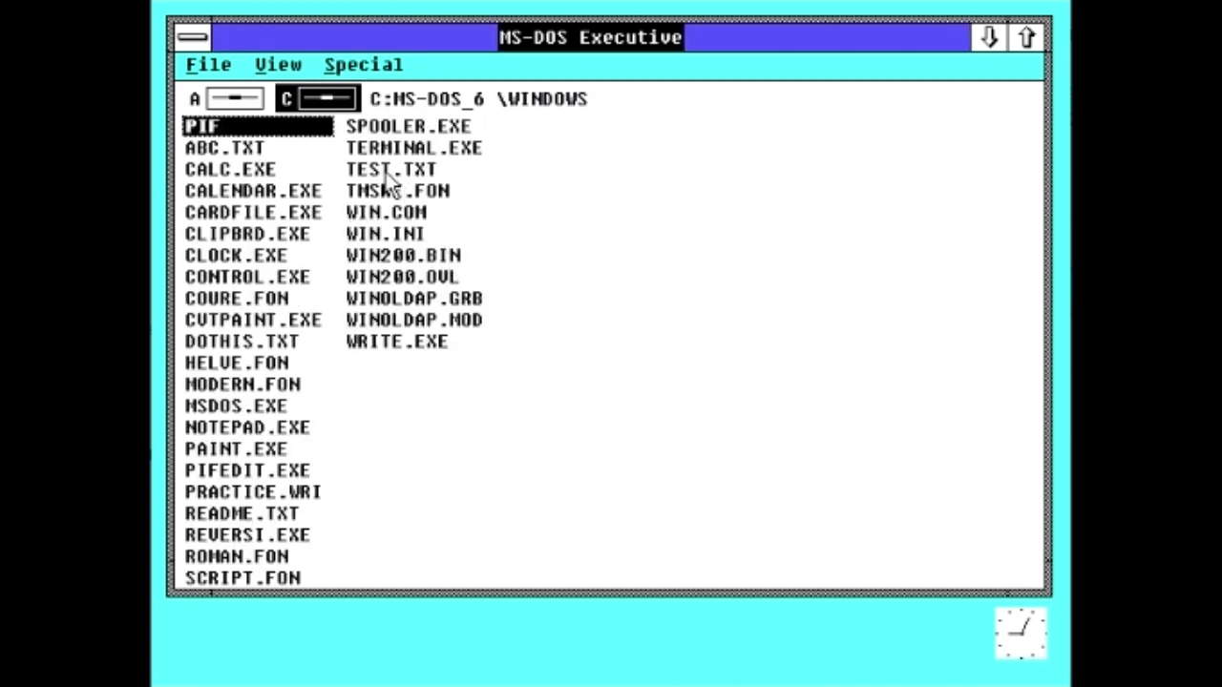
left_click(412, 177)
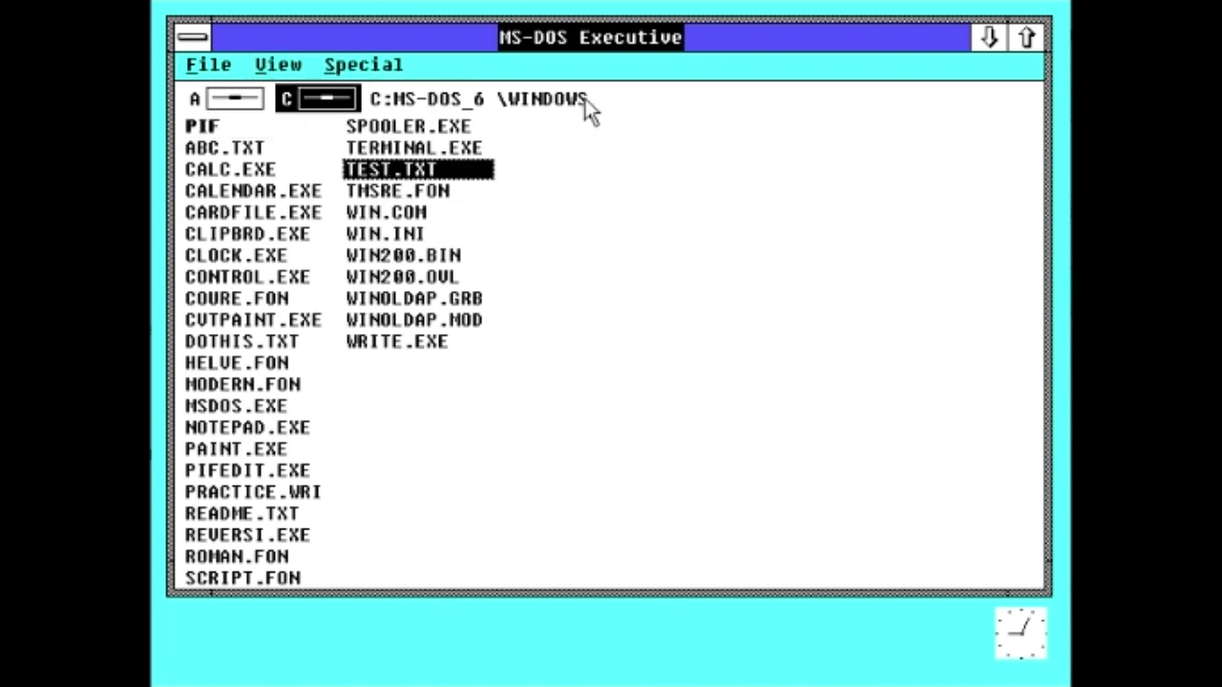
left_click(420, 101)
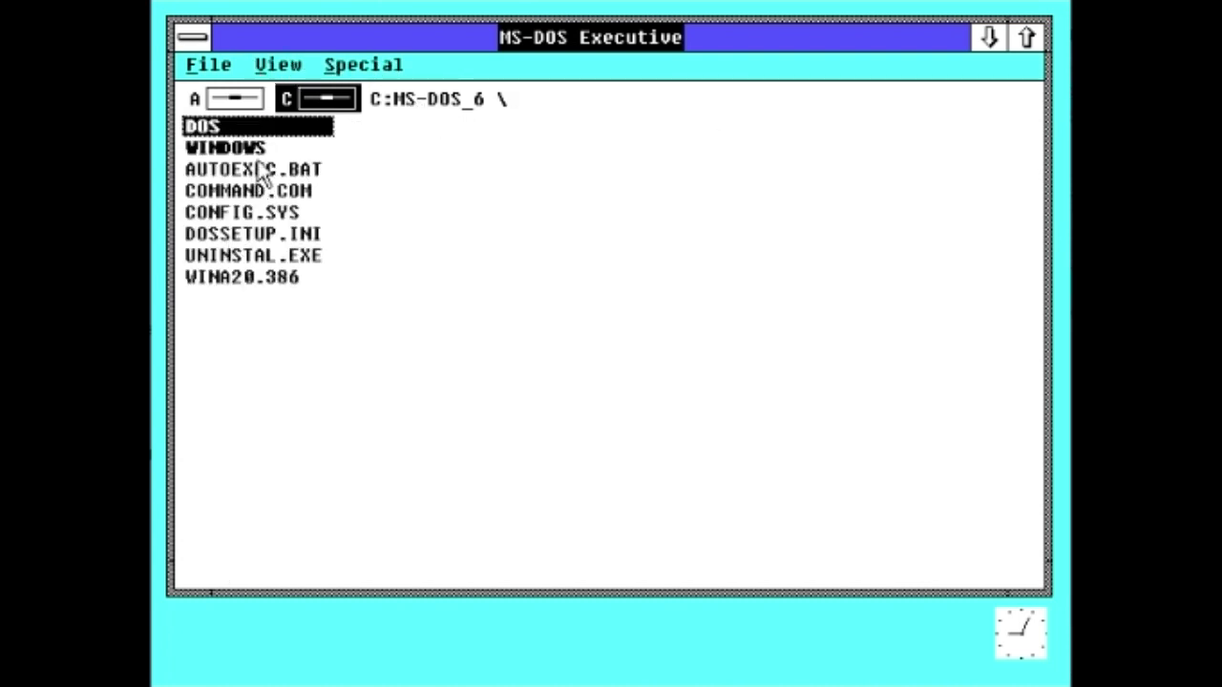
double_click(257, 150)
double_click(413, 172)
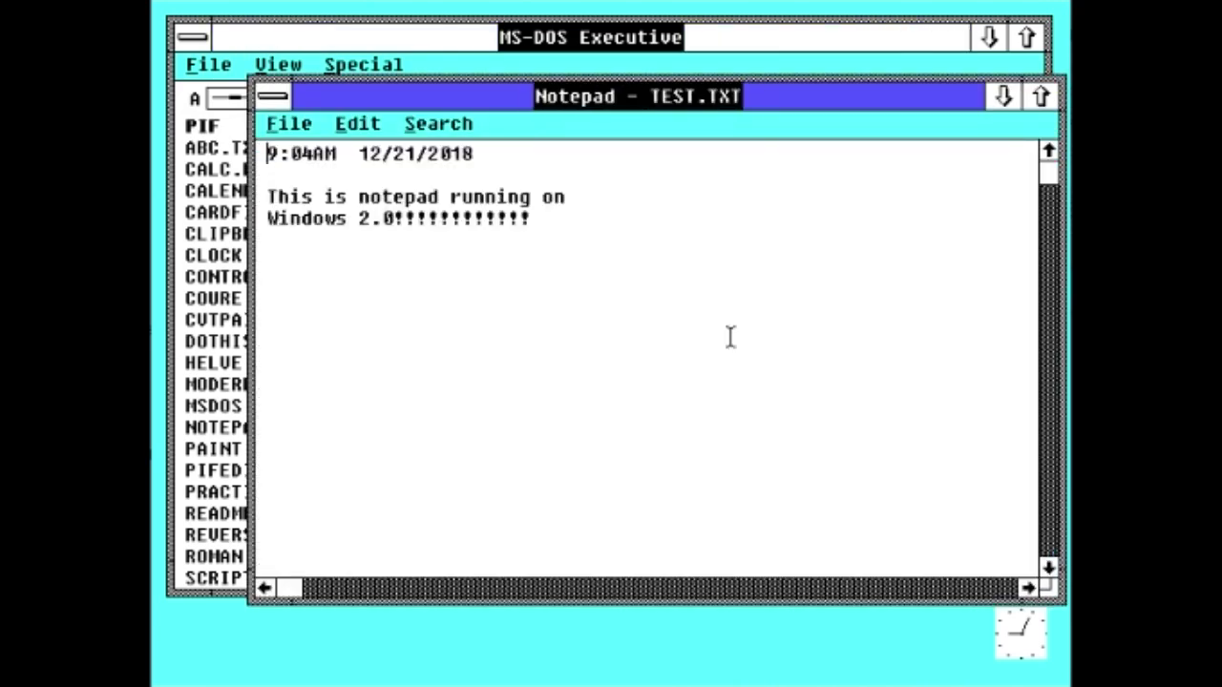
double_click(279, 95)
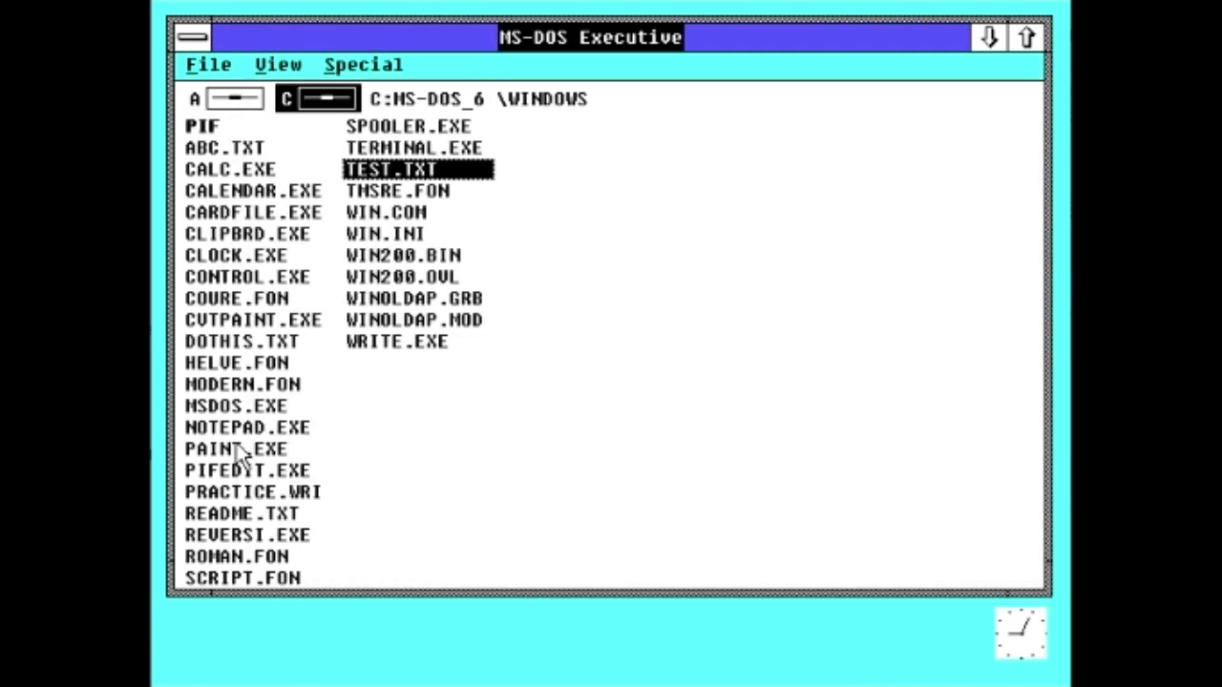
Step: Launch PAINT.EXE and maximize it to fill the screen
double_click(242, 453)
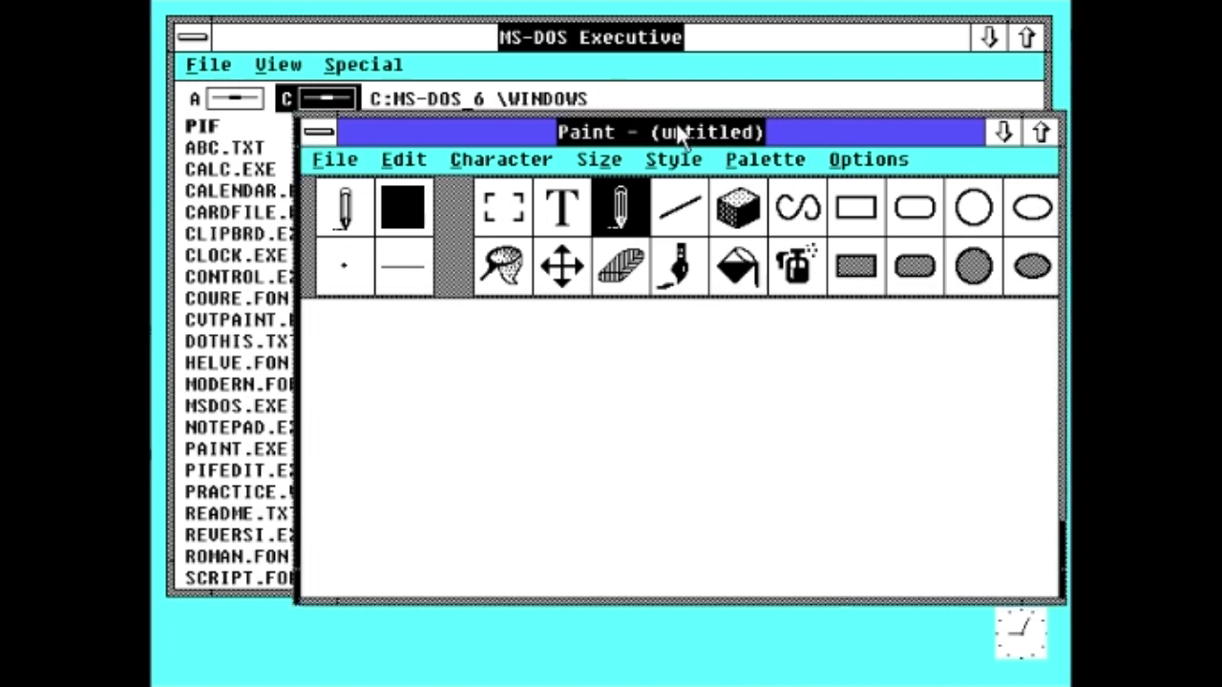
left_click(960, 128)
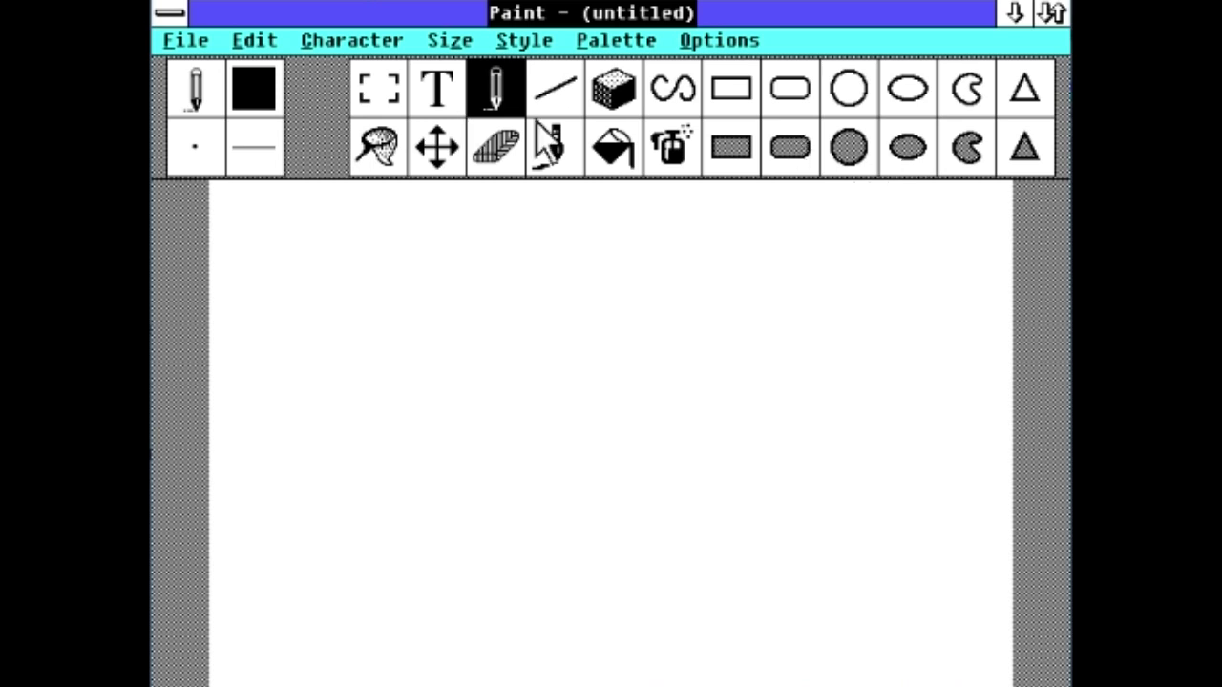
left_click(744, 42)
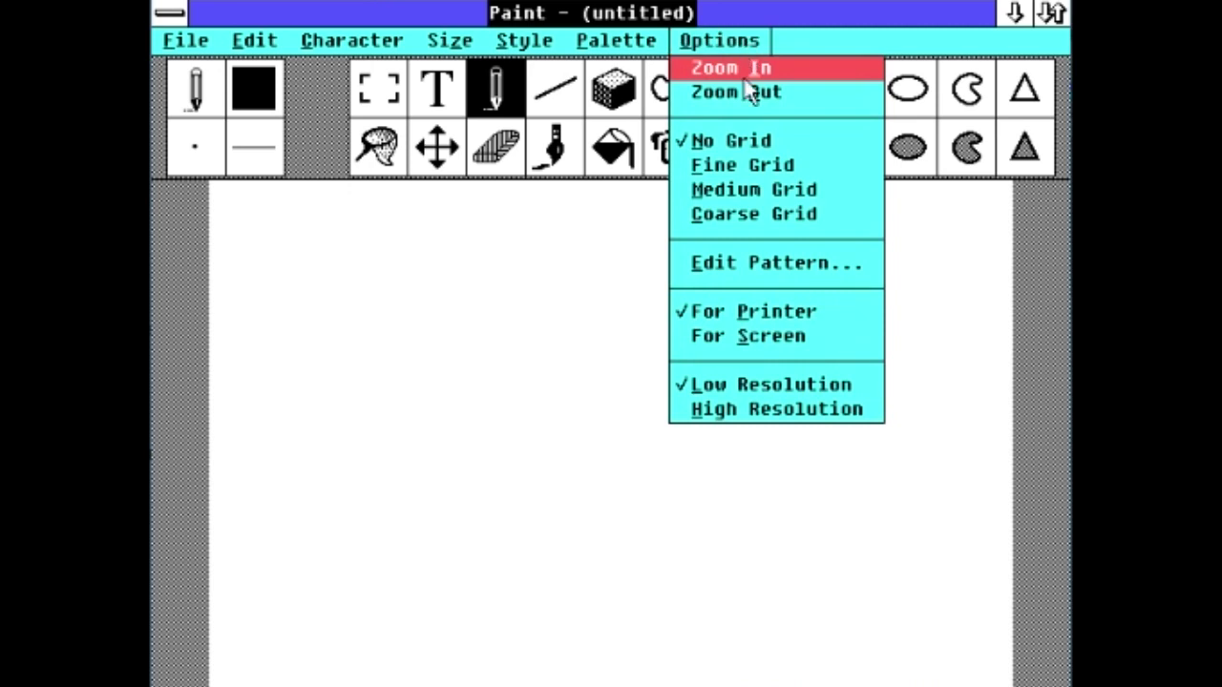
left_click(682, 43)
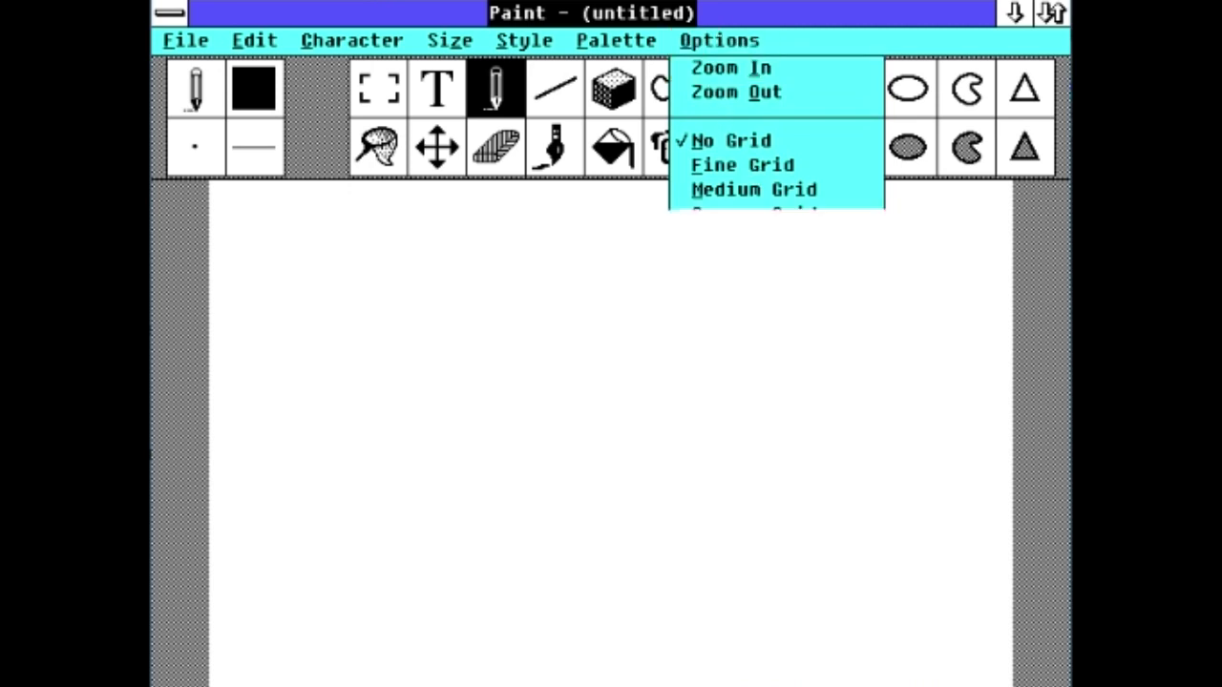
Step: Set the brick fill pattern and select the spray can tool
left_click(660, 40)
left_click(655, 68)
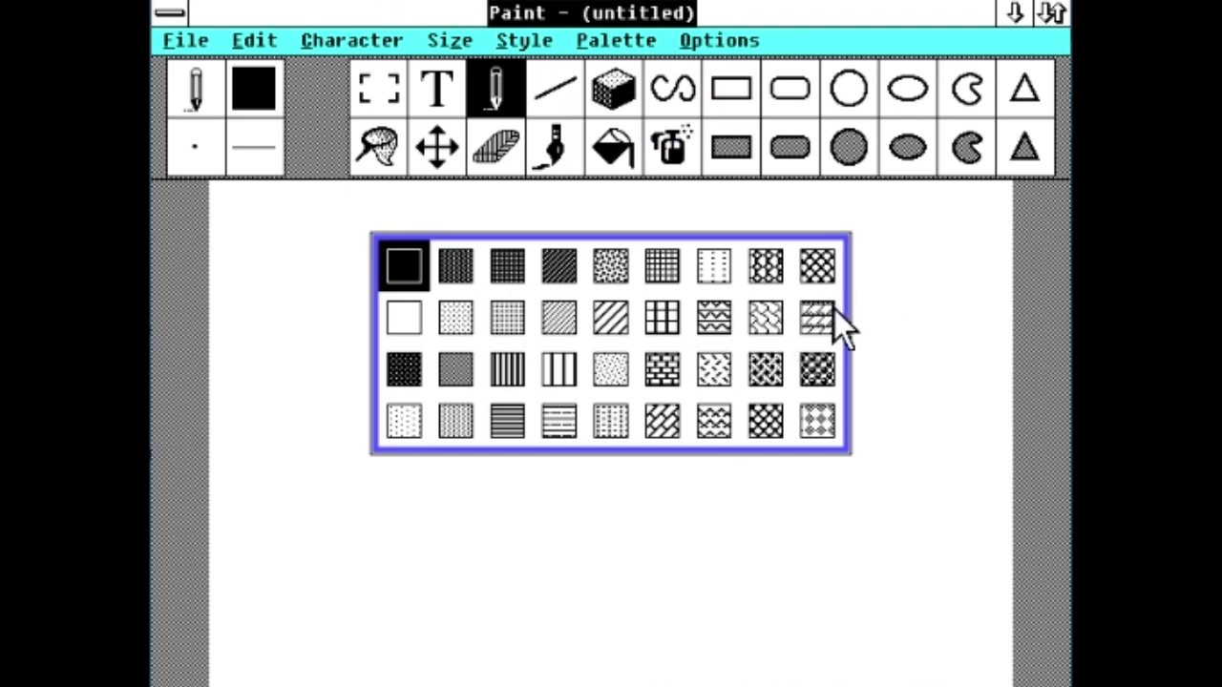
left_click(662, 368)
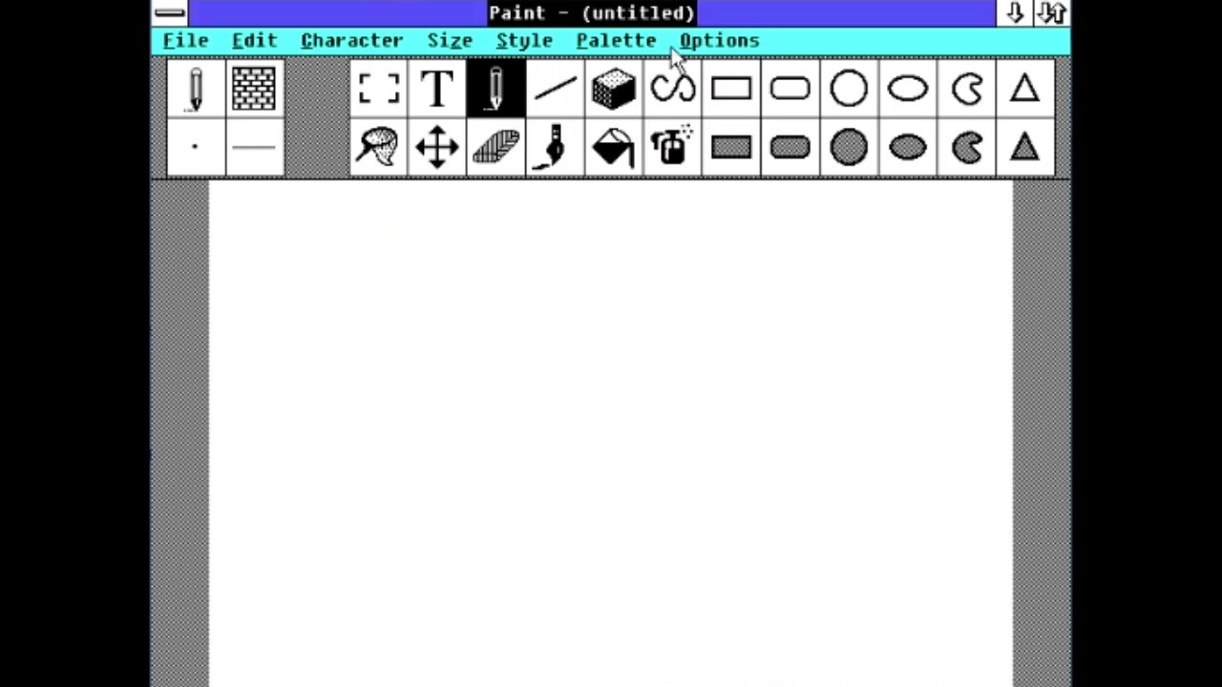
left_click(668, 146)
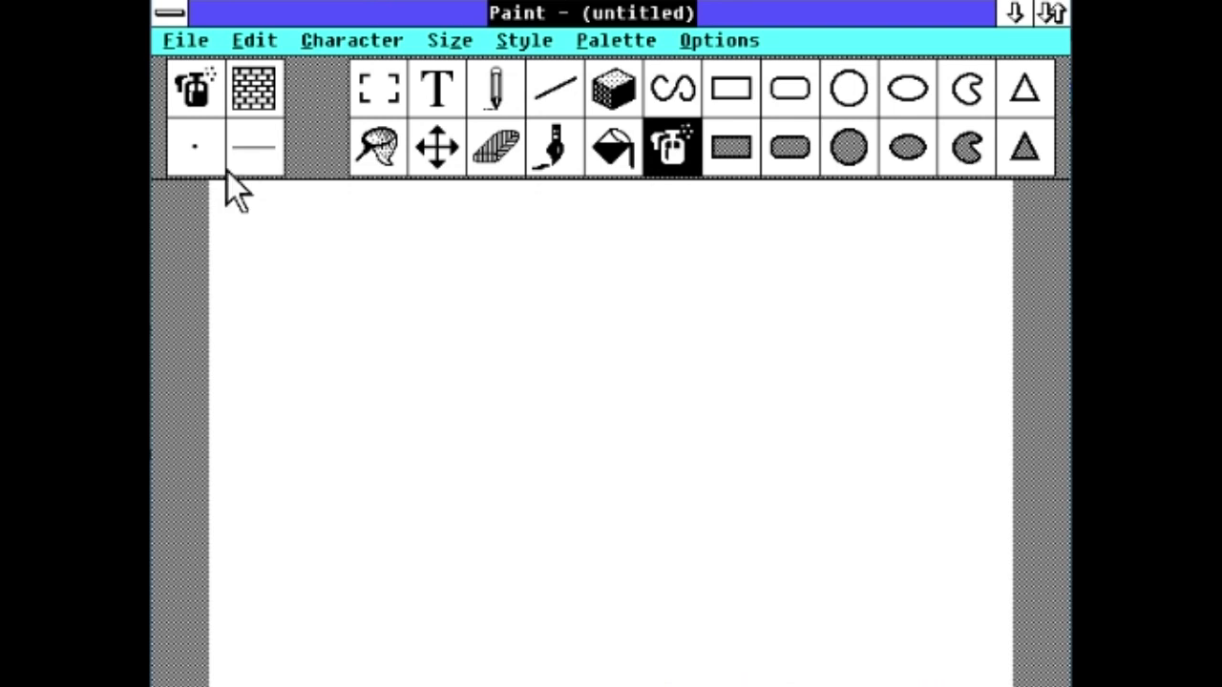
Step: Choose a larger round brush shape from Palette > Brush Shapes
left_click(463, 46)
left_click(493, 38)
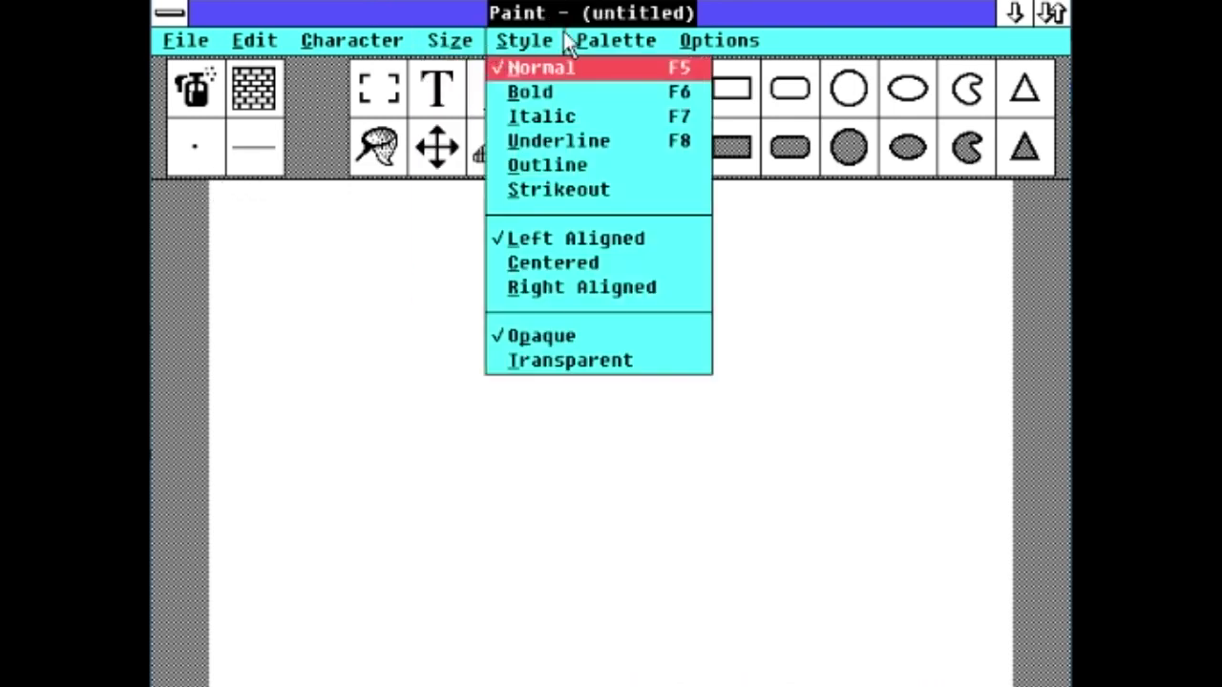
mouse_move(450, 40)
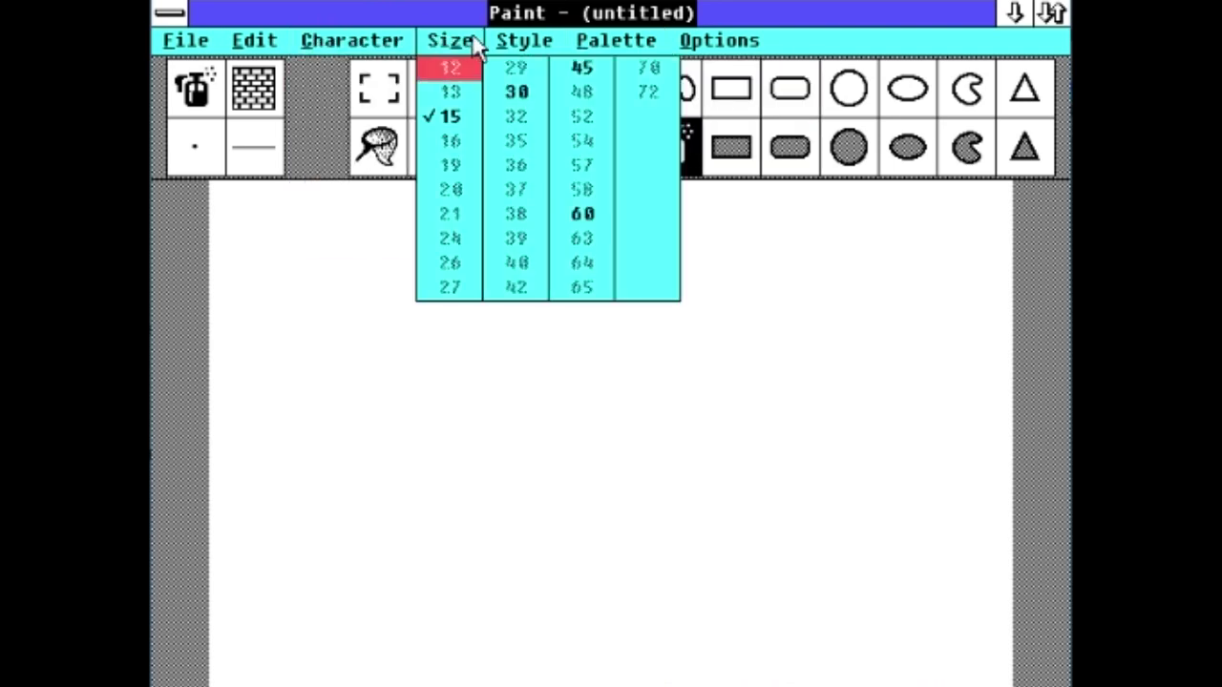
mouse_move(704, 40)
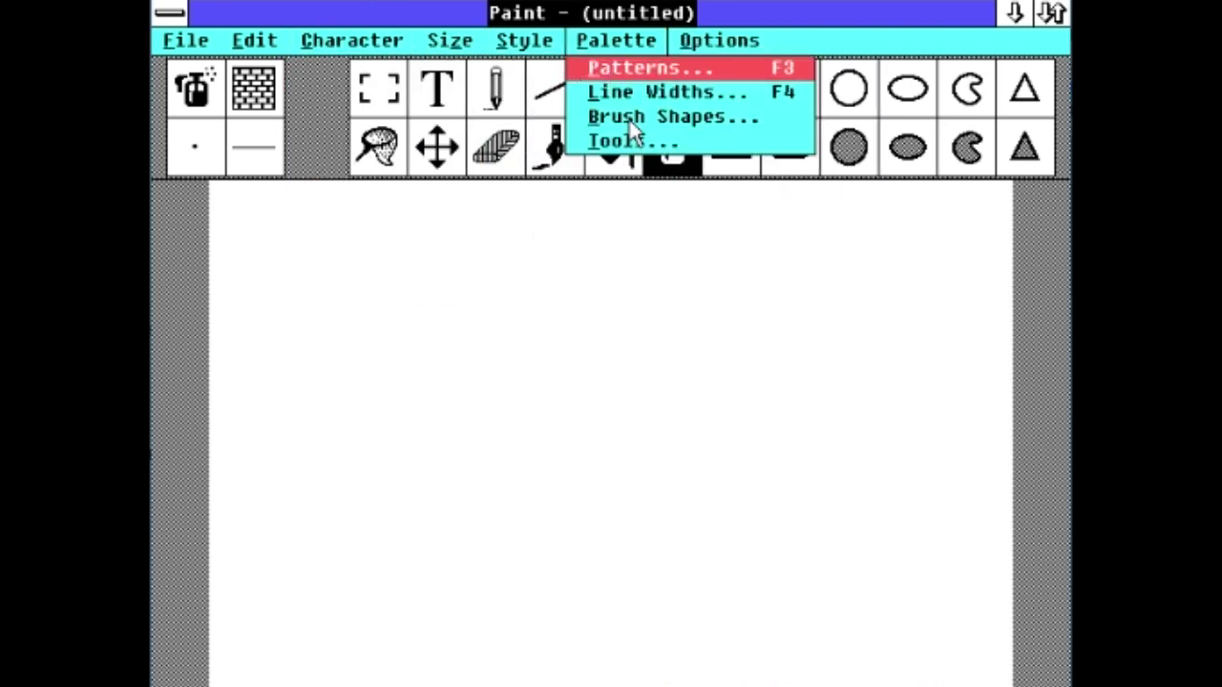
left_click(630, 122)
left_click(539, 320)
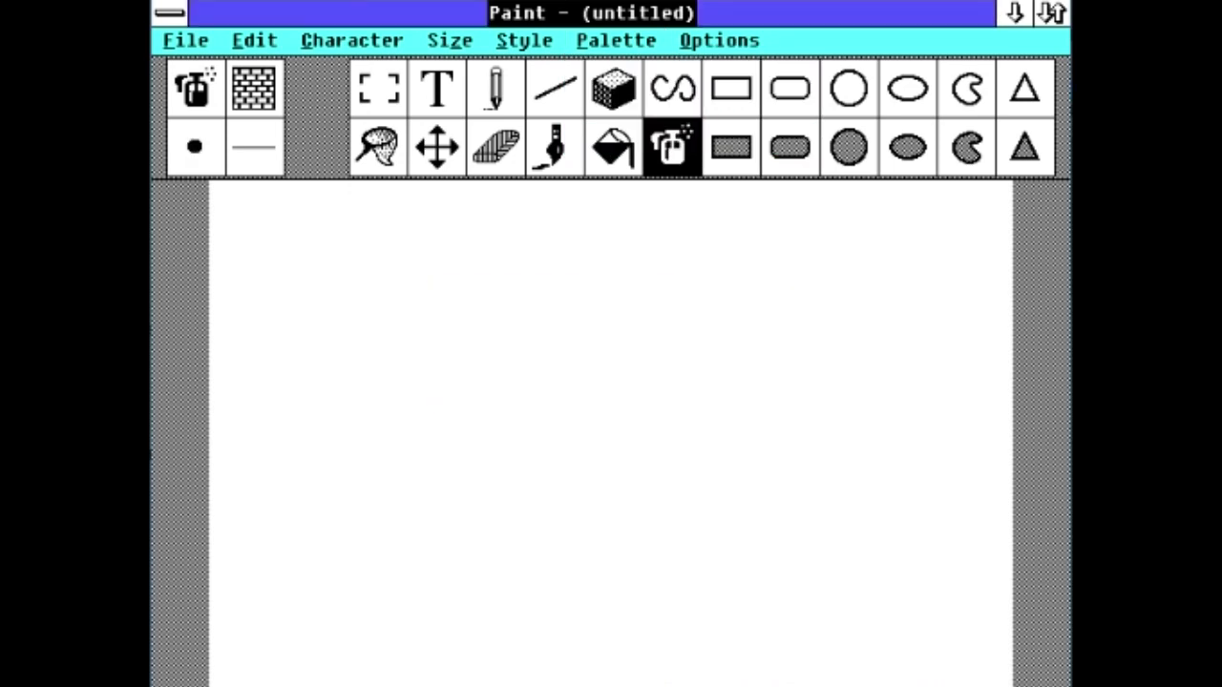
Step: Doodle with airbrush speckles and a thick looping brick-pattern brush stroke
mouse_move(303, 357)
left_mouse_down()
mouse_move(579, 359)
mouse_move(289, 374)
left_mouse_up()
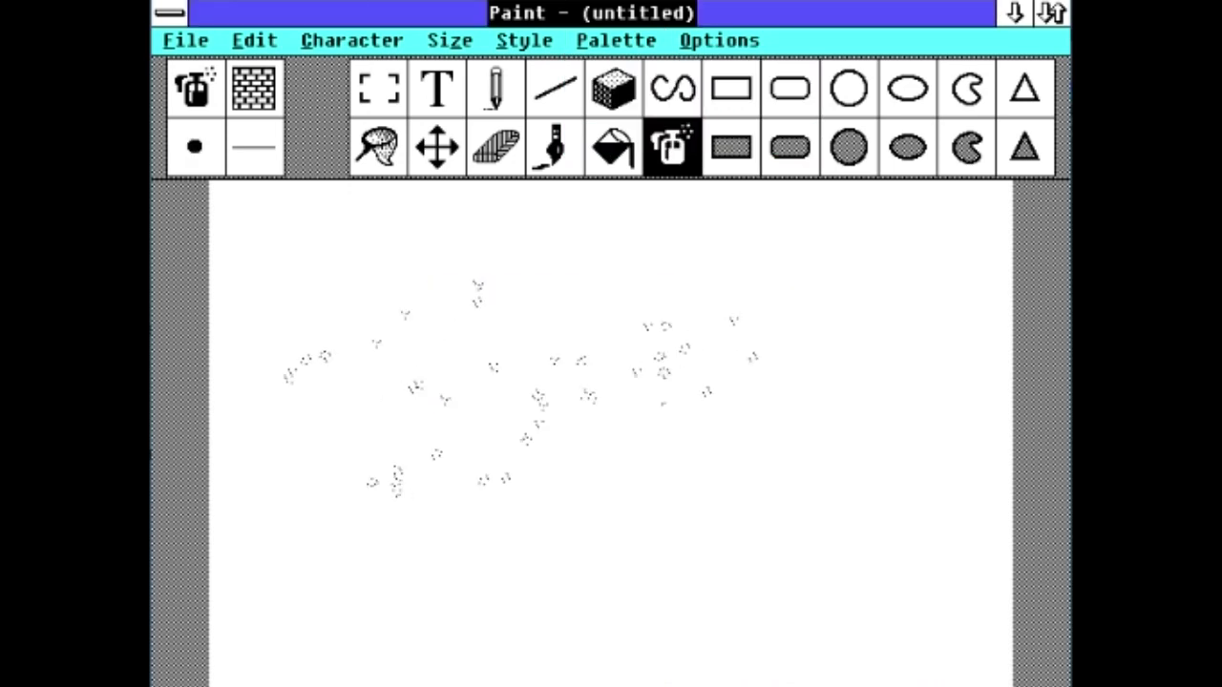
left_click_drag(761, 361, 722, 485)
left_click(556, 164)
mouse_move(315, 359)
left_mouse_down()
mouse_move(611, 199)
mouse_move(783, 363)
mouse_move(673, 546)
mouse_move(343, 401)
mouse_move(830, 429)
mouse_move(755, 196)
mouse_move(926, 345)
left_mouse_up()
Step: Select the 3D box tool and set the drawing pattern to solid black
left_click(628, 101)
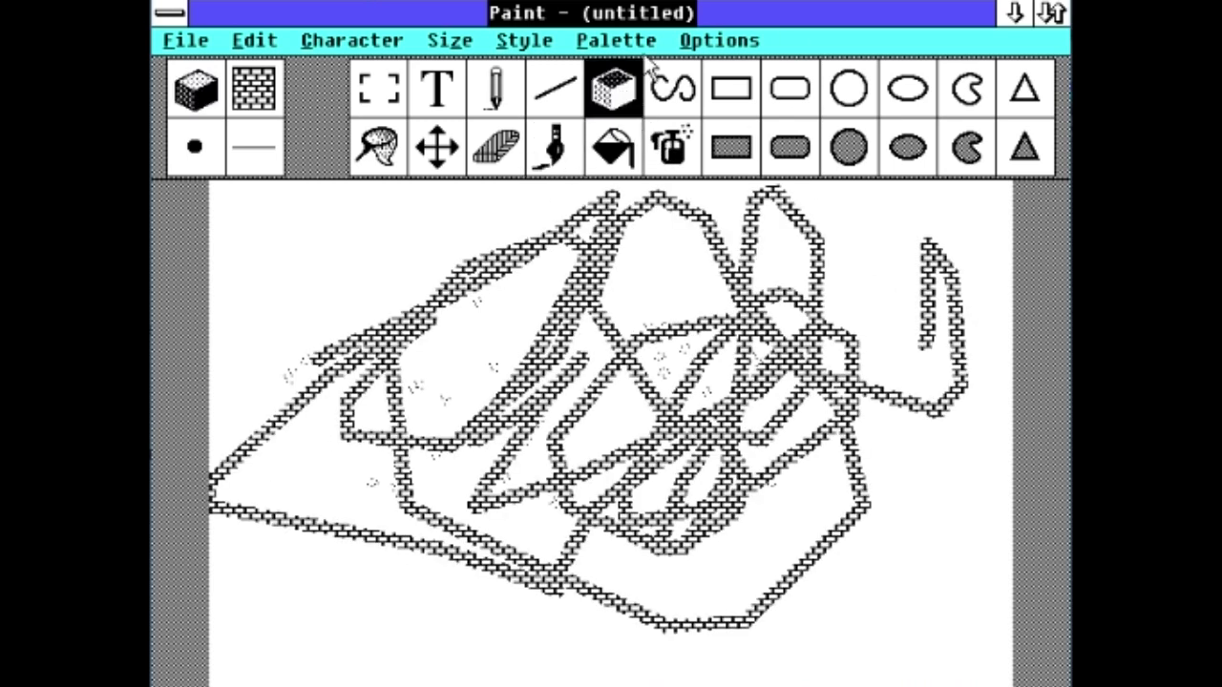
left_click(616, 40)
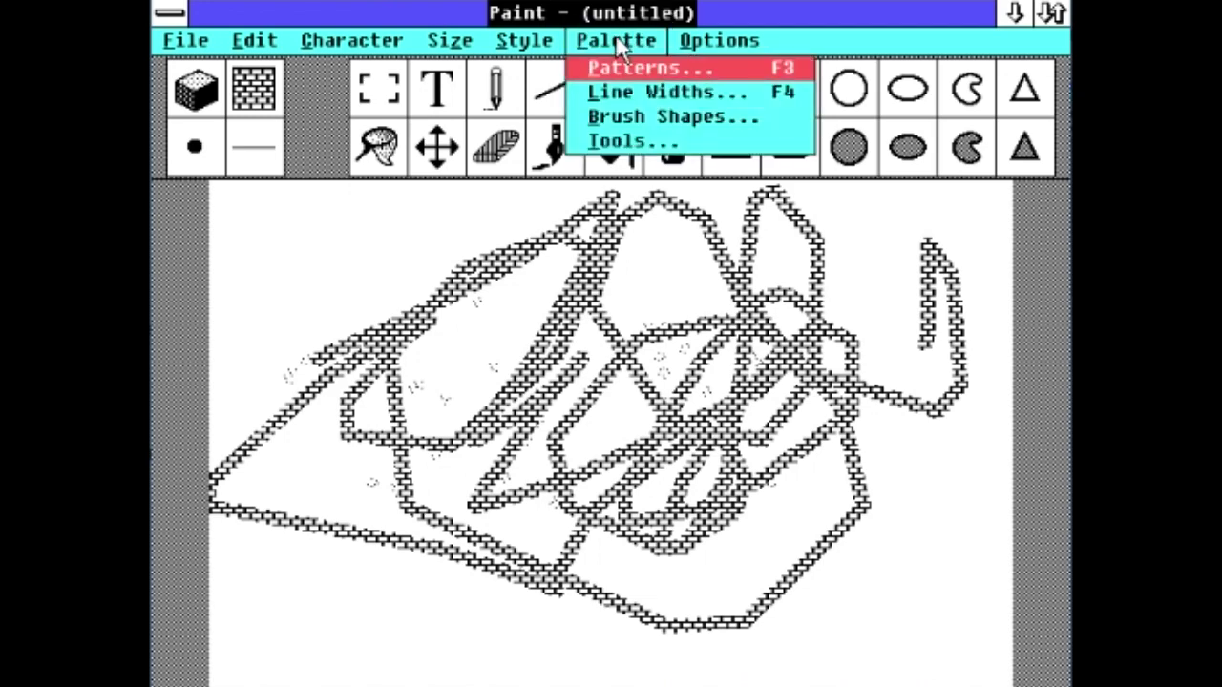
left_click(621, 65)
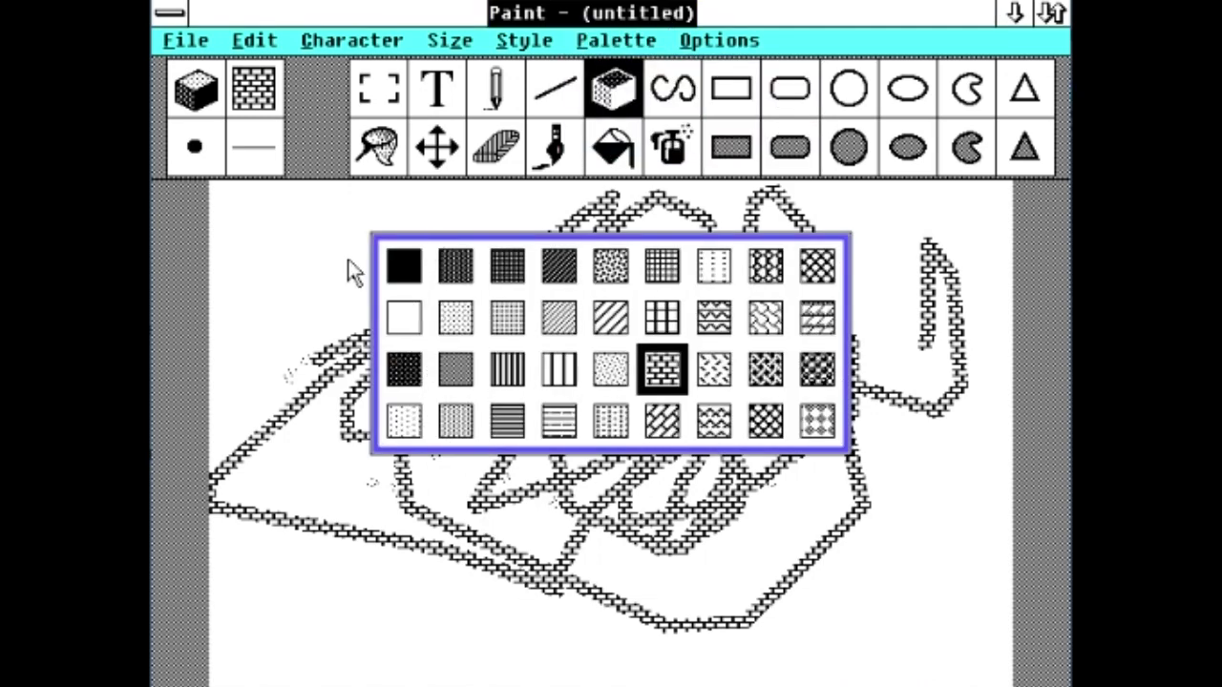
left_click(404, 265)
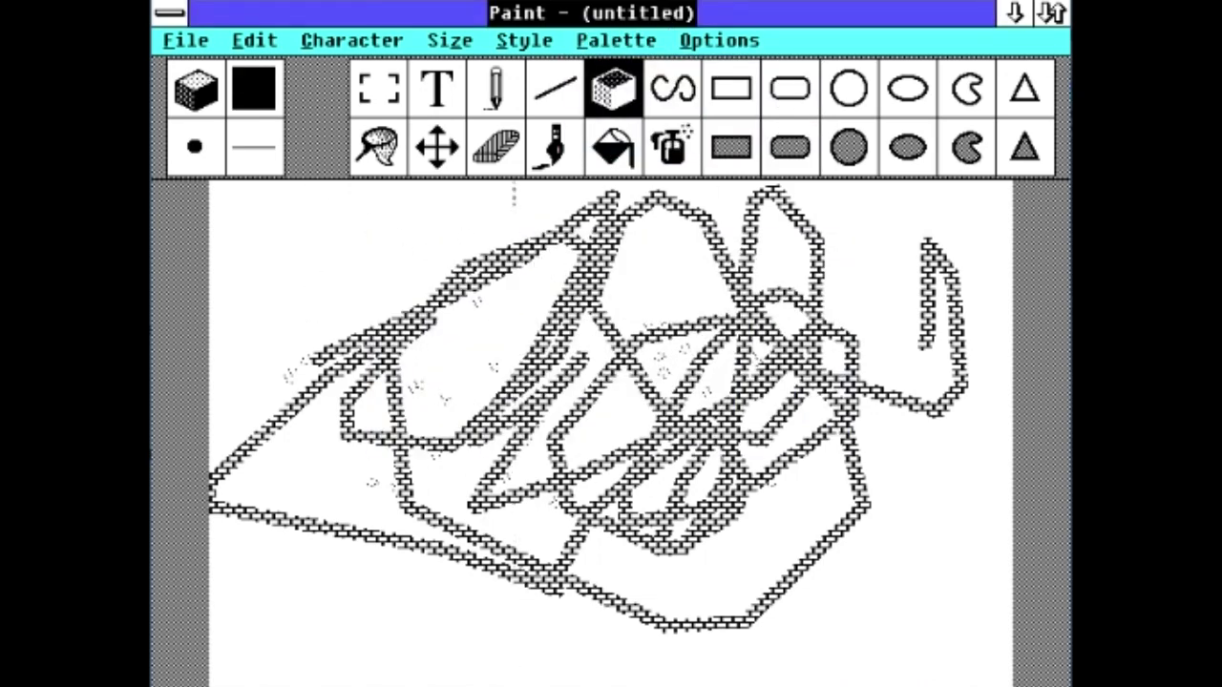
Step: Draw a 3D box over the doodle and reposition its vanishing point
left_click_drag(516, 300, 494, 330)
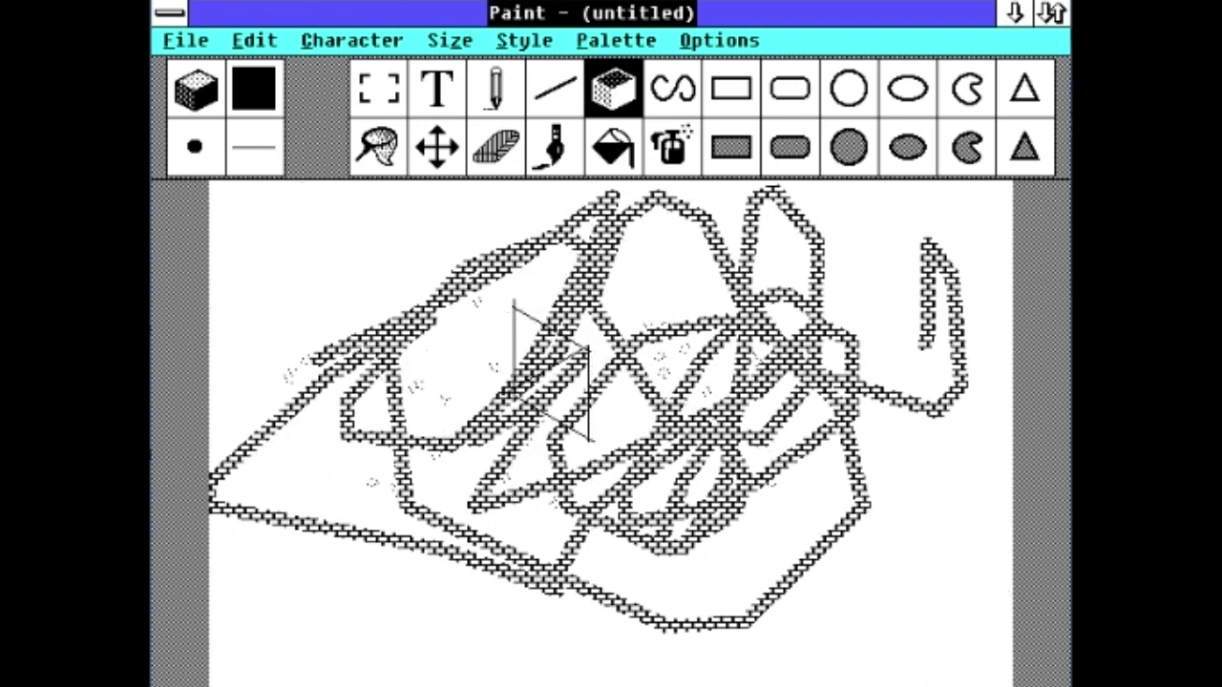
left_click_drag(587, 260, 640, 391)
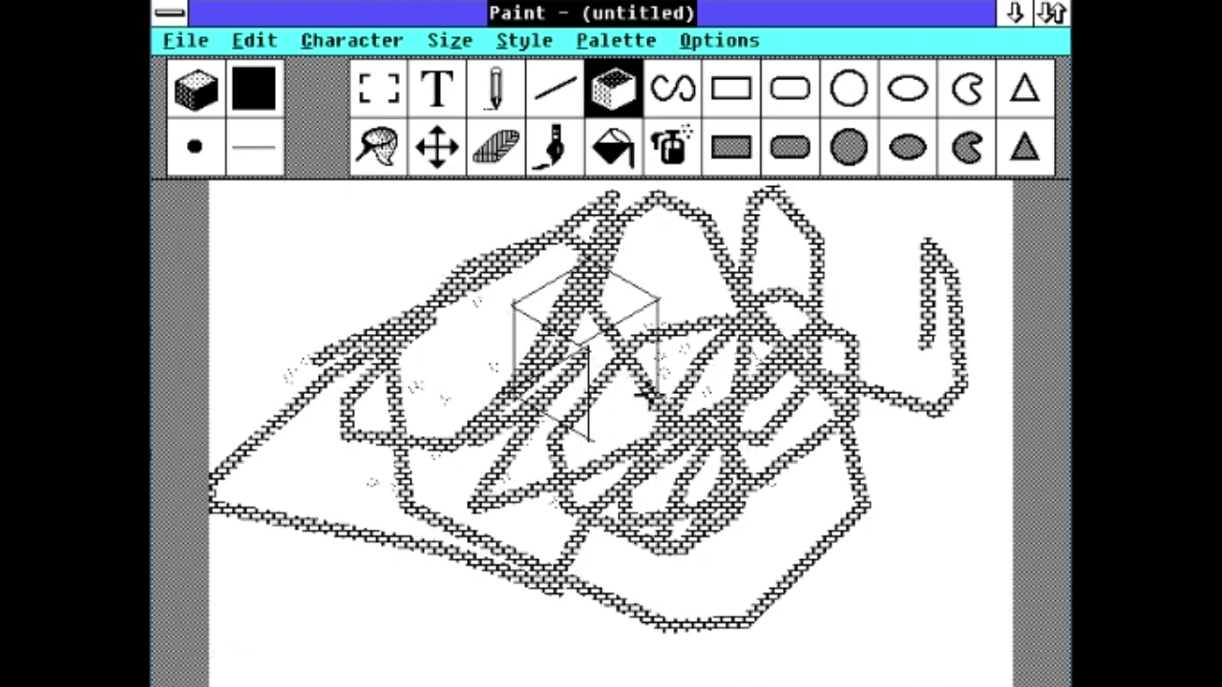
left_click_drag(508, 413, 597, 430)
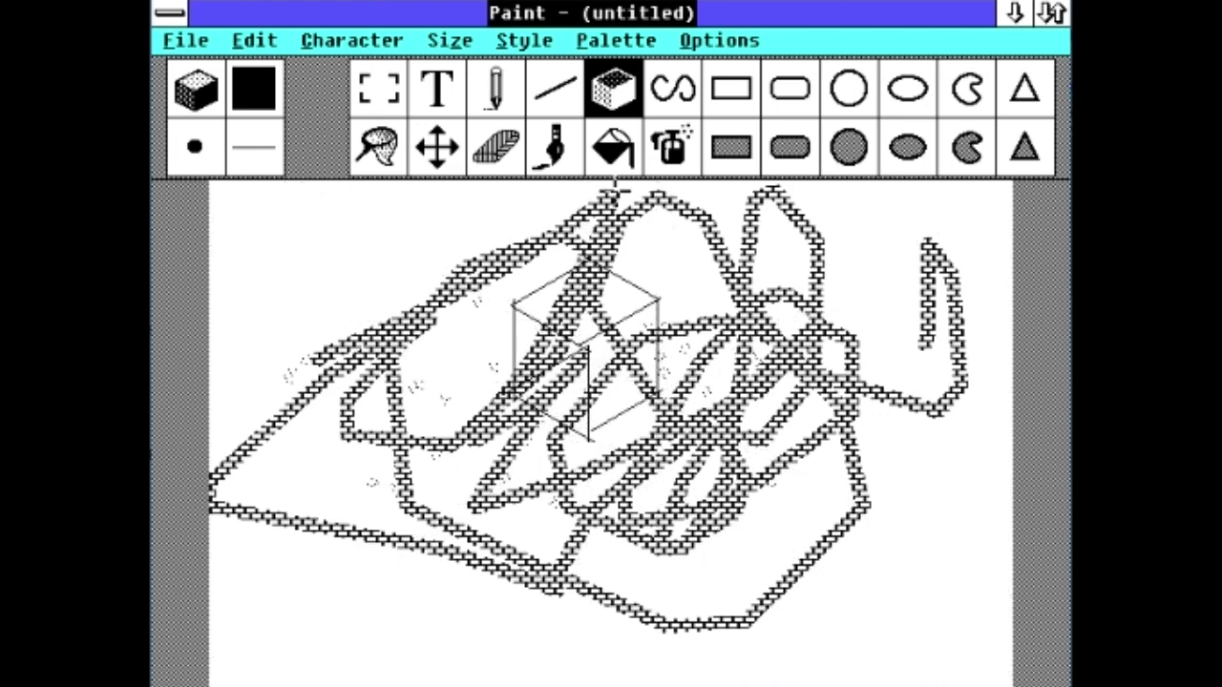
Step: Fill the cube's top, side and lower front faces black with the paint bucket
left_click(619, 151)
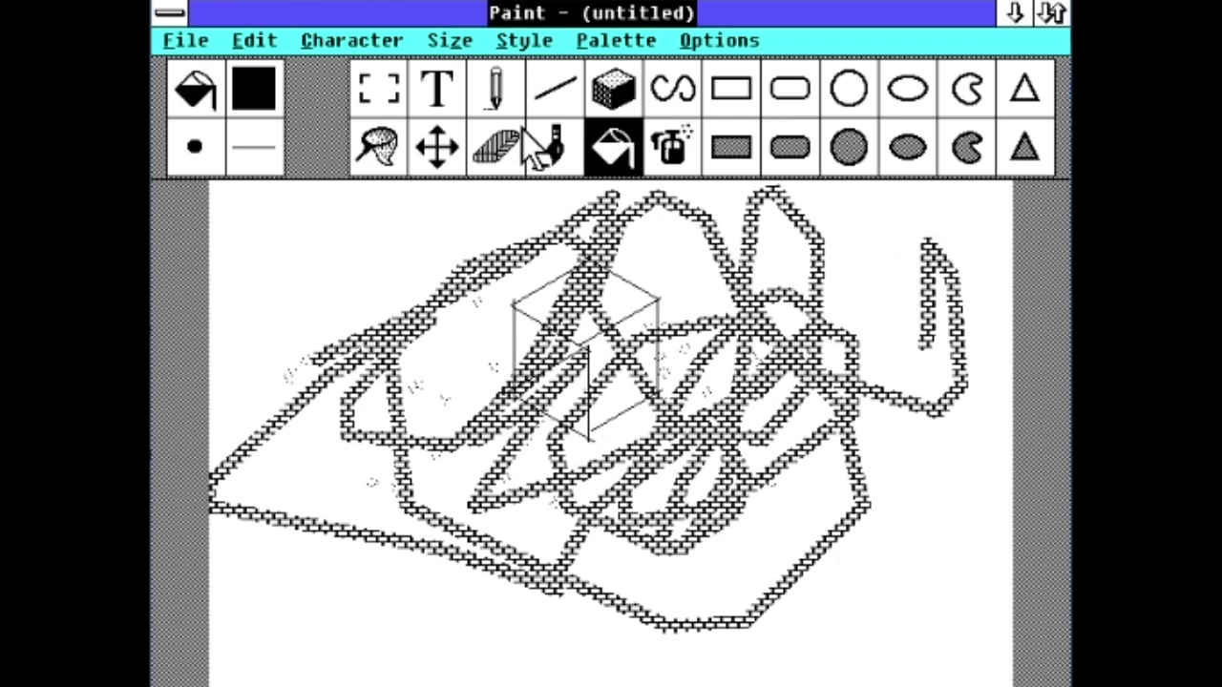
left_click(618, 304)
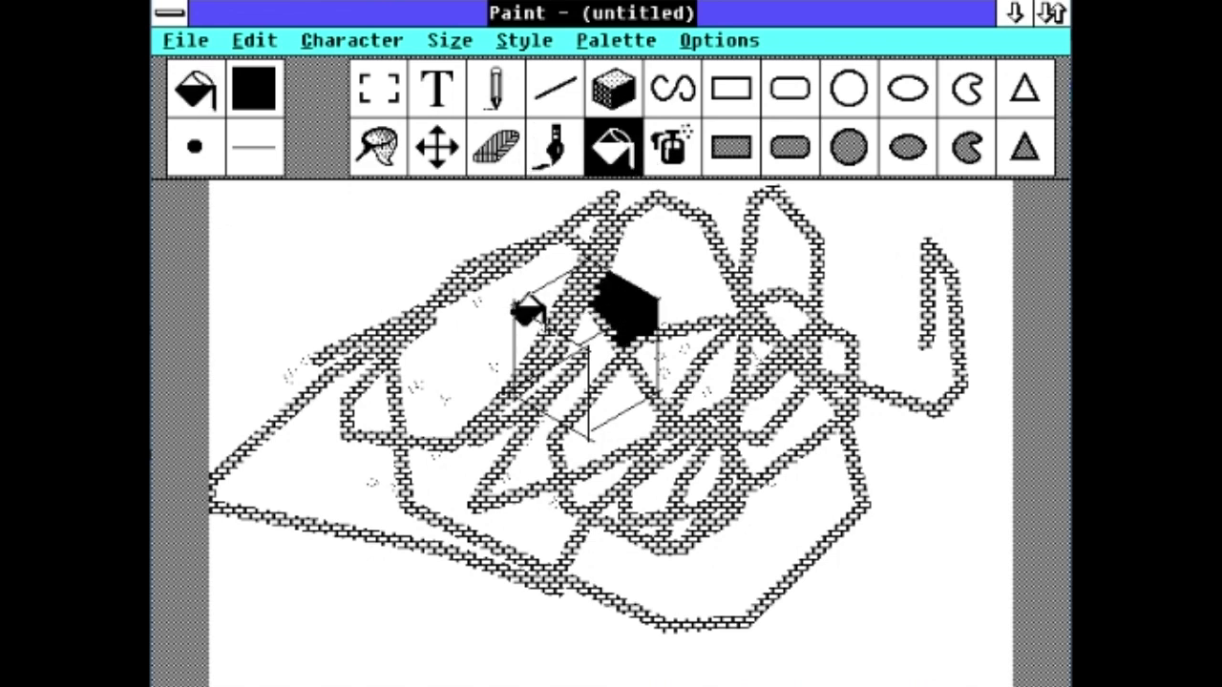
left_click(528, 305)
left_click(584, 374)
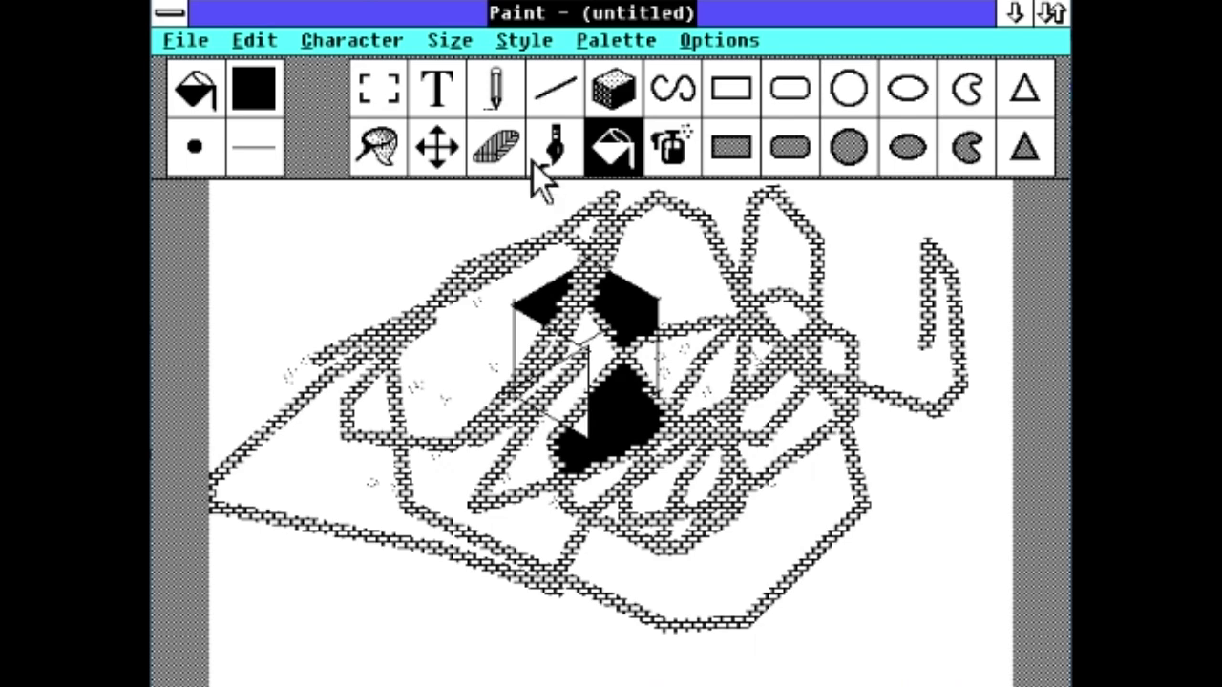
Step: Close Paint without saving the drawing
left_click(169, 12)
left_click(201, 185)
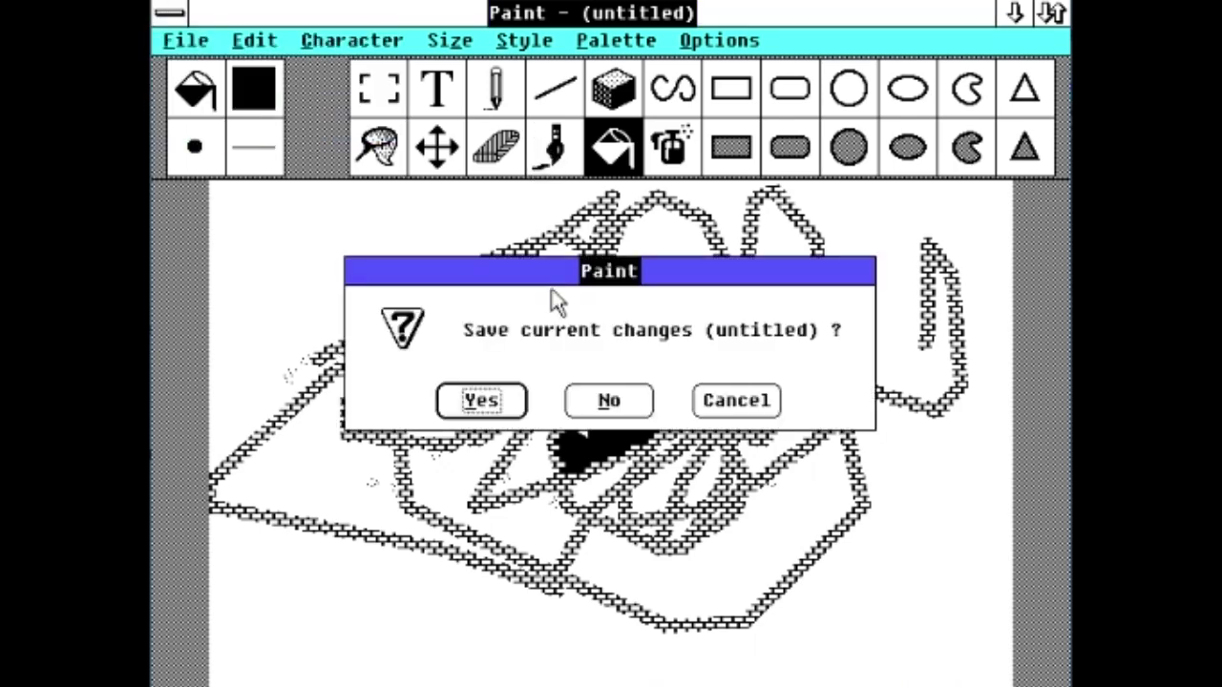
left_click(614, 408)
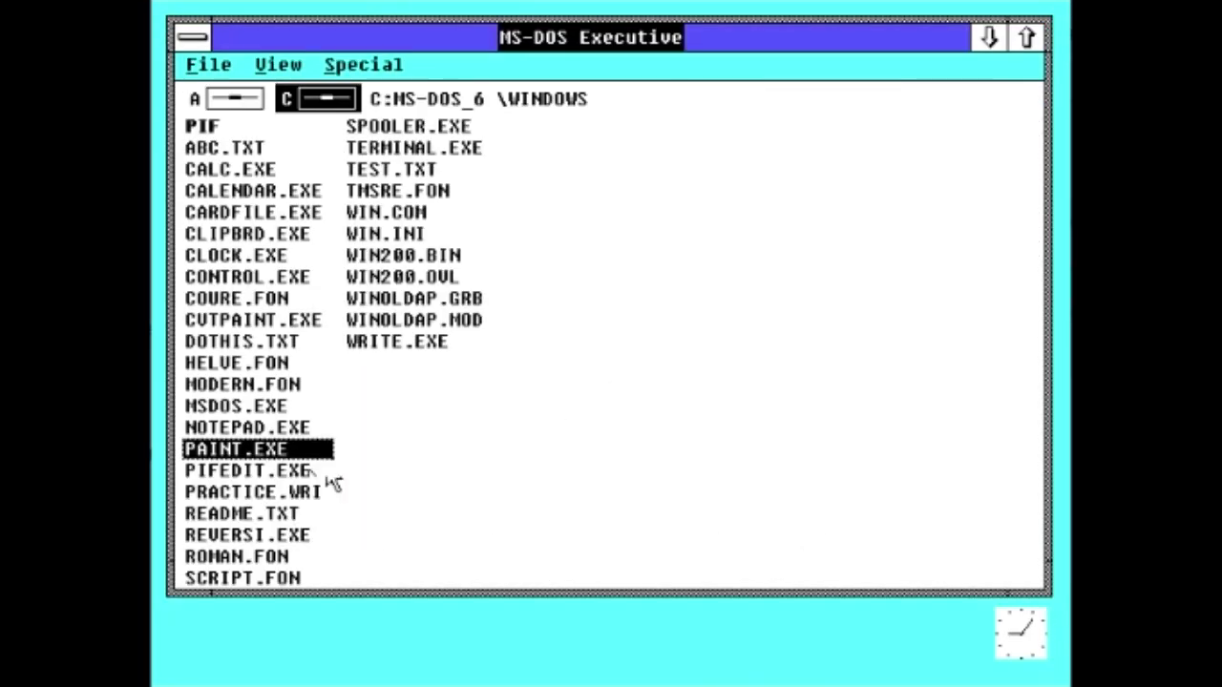
double_click(298, 469)
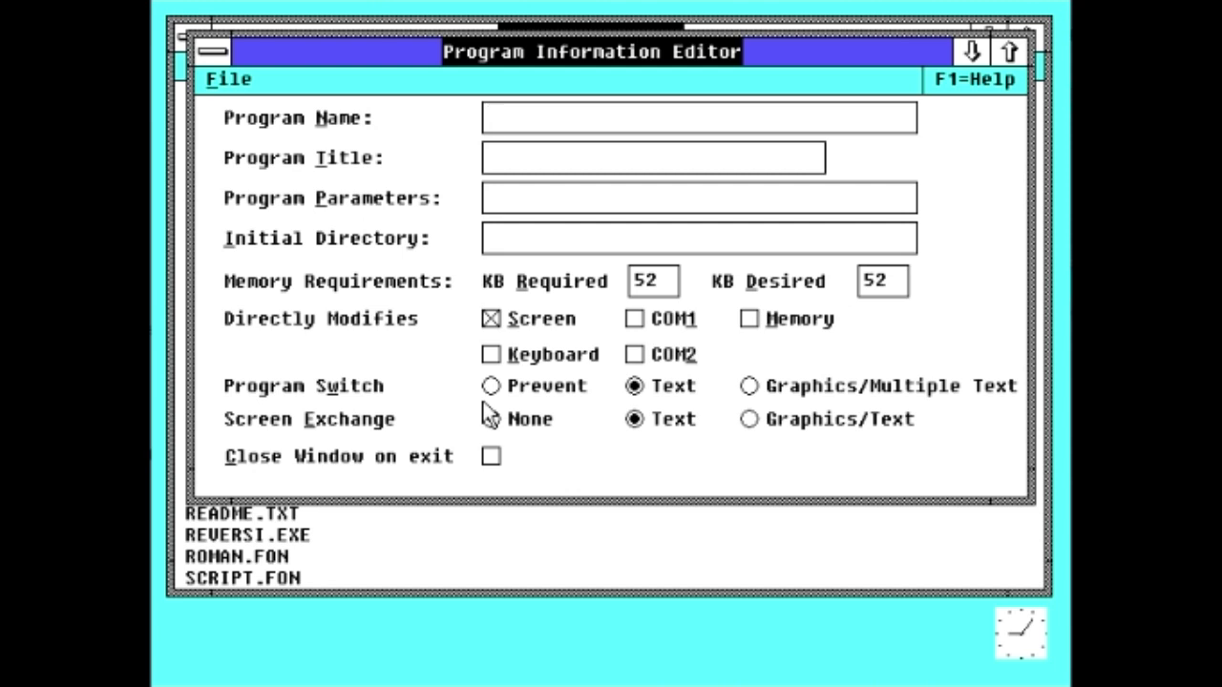
double_click(211, 50)
left_click(304, 494)
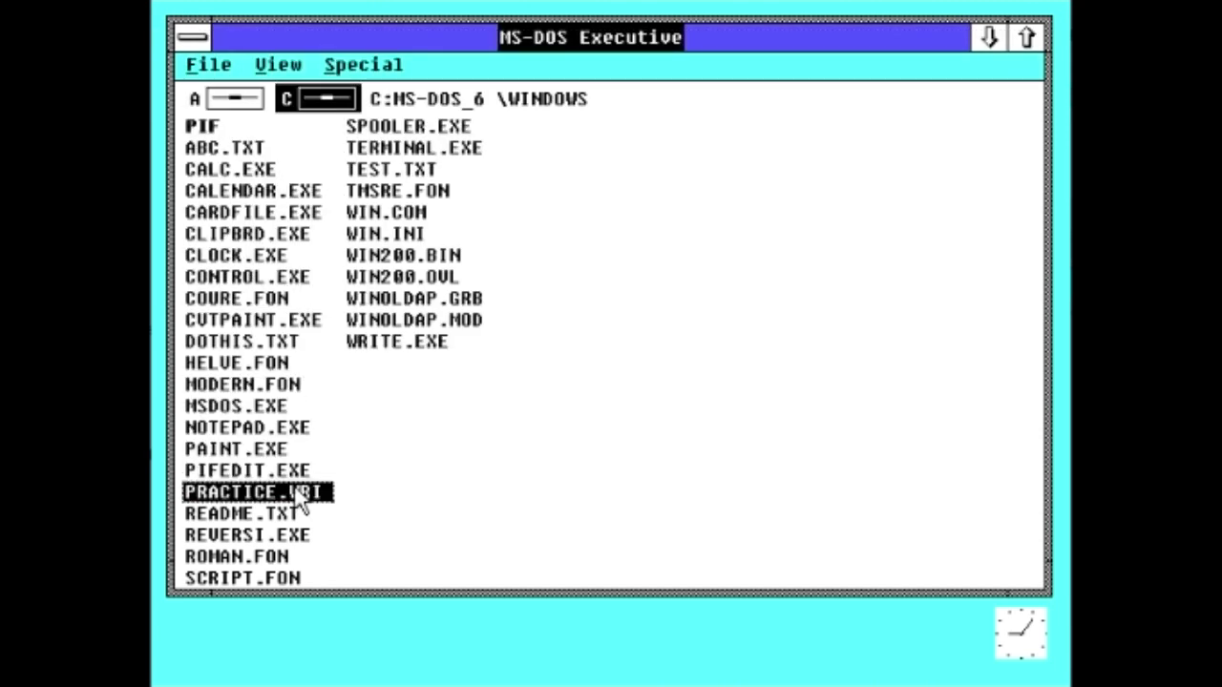
left_click(287, 514)
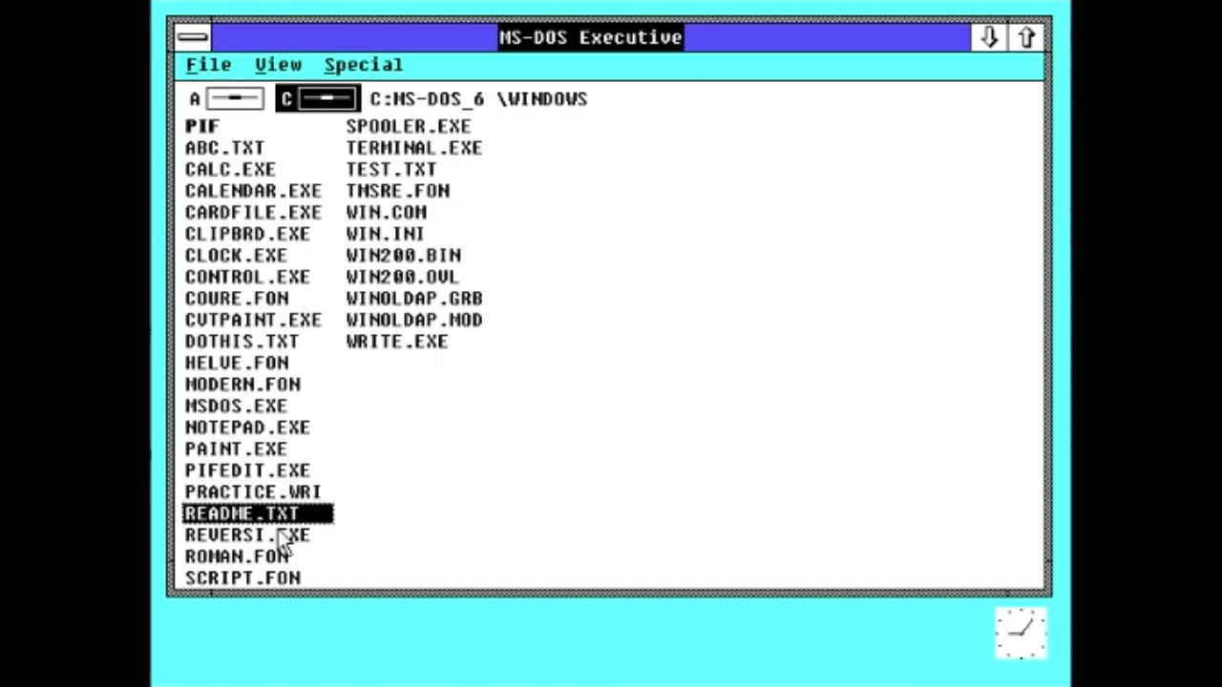
Step: Launch Reversi, move its window up and right, and play the opening red moves
double_click(287, 535)
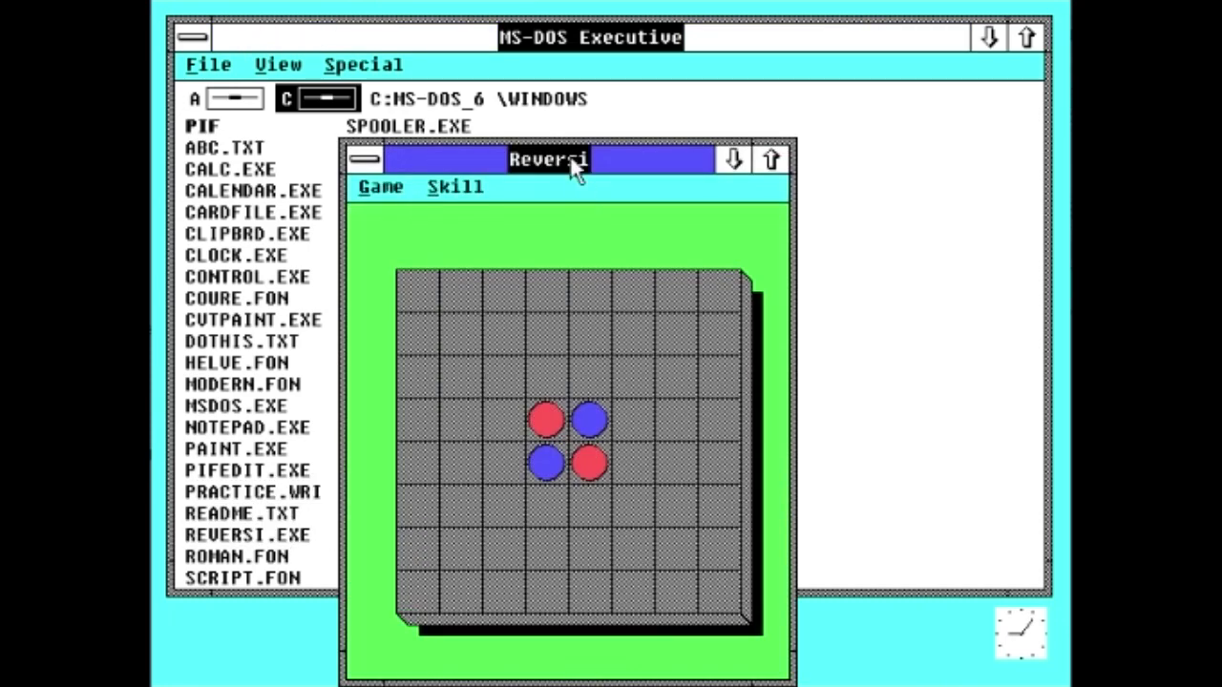
left_click_drag(578, 167, 735, 112)
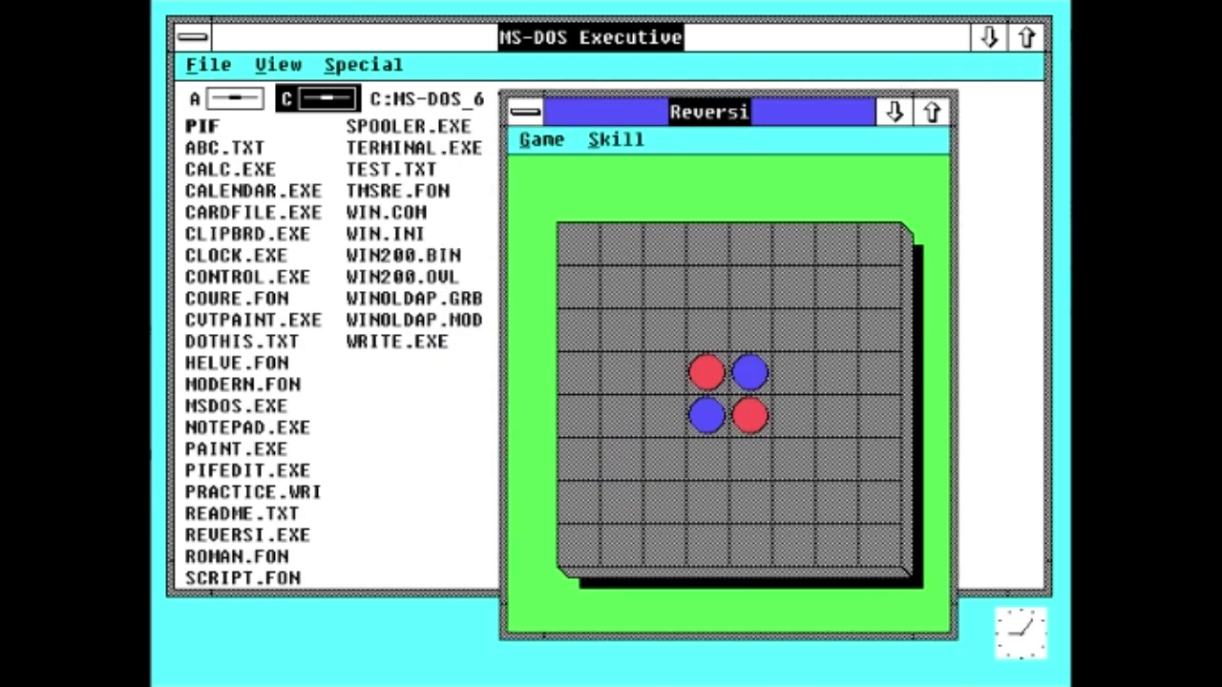
left_click(750, 328)
left_click(794, 373)
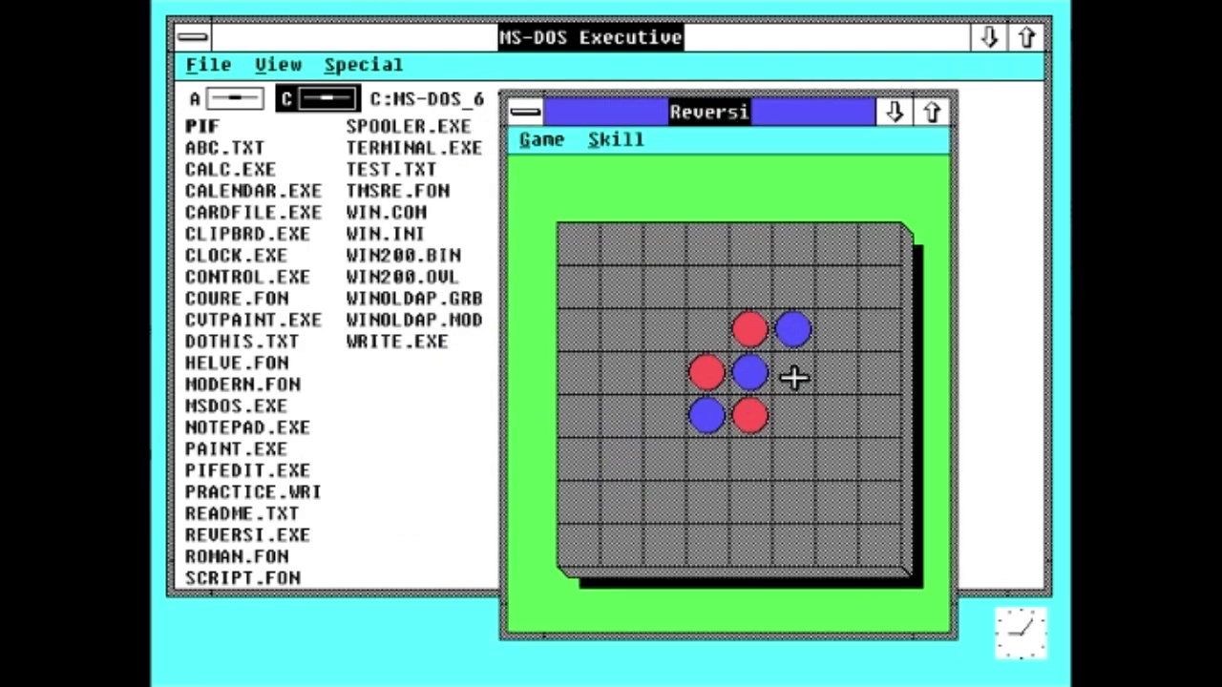
left_click(656, 426)
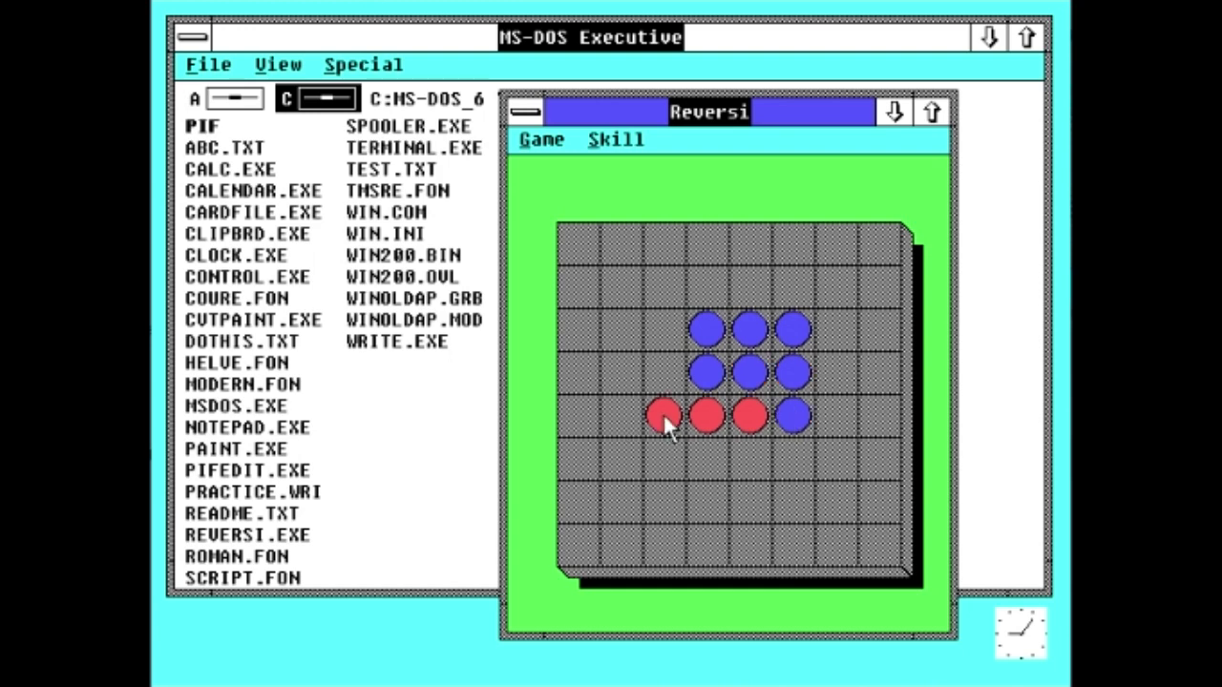
left_click(609, 409)
left_click(609, 408)
left_click(677, 322)
left_click(707, 288)
left_click(748, 279)
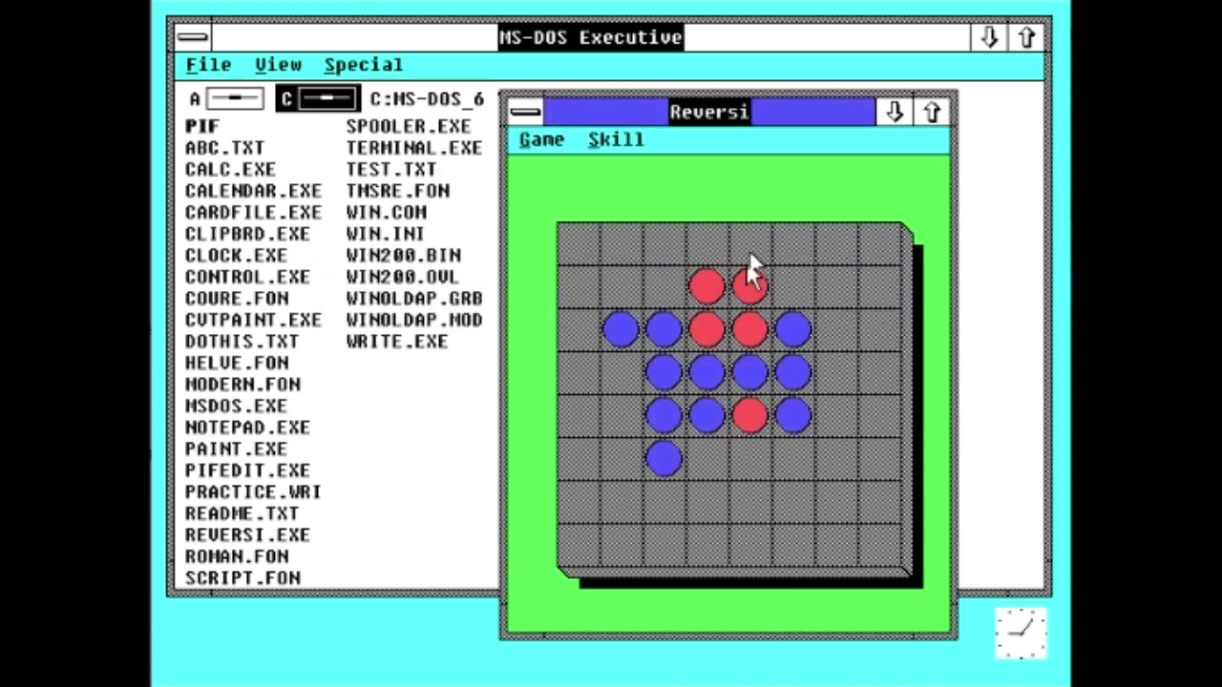
left_click(836, 329)
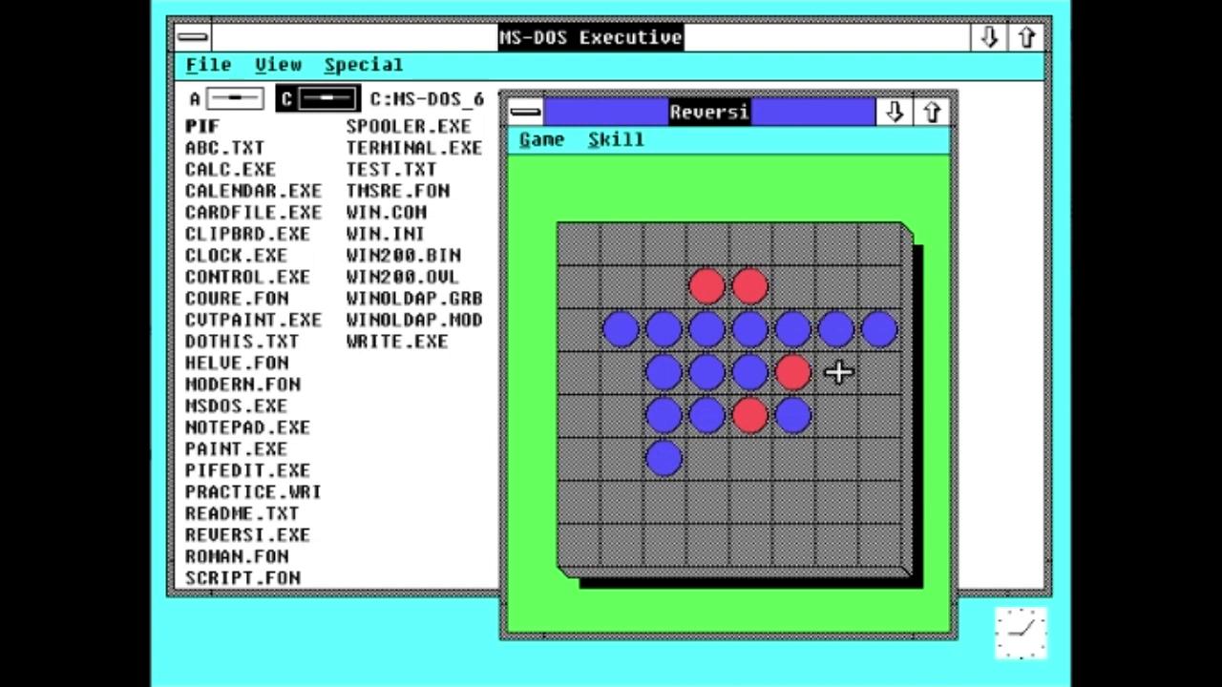
left_click(836, 372)
left_click(837, 415)
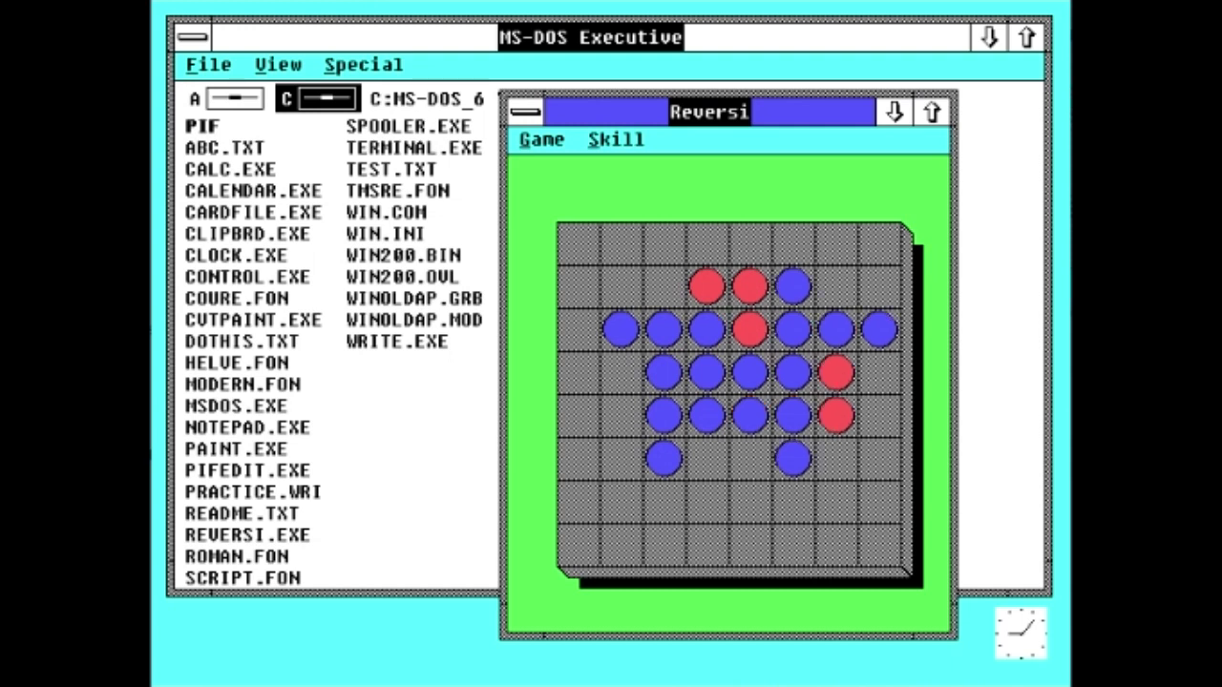
left_click(735, 464)
left_click(714, 506)
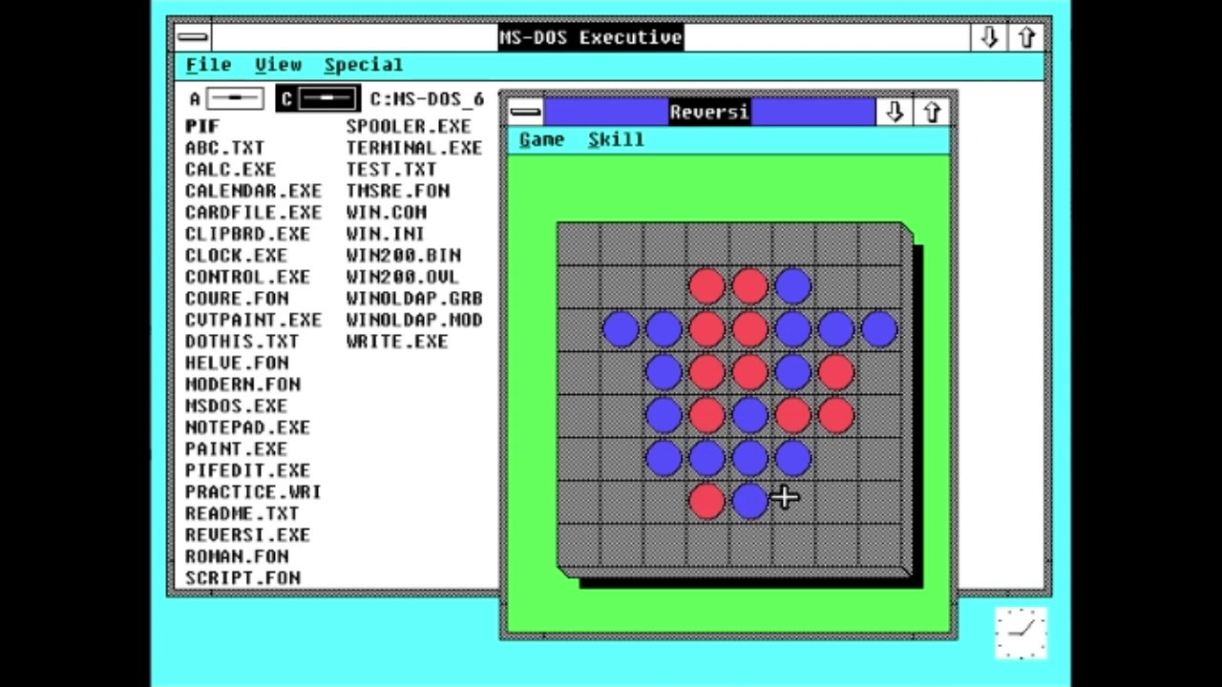
Step: Continue placing red discs on the left side, top row and lower left
left_click(827, 511)
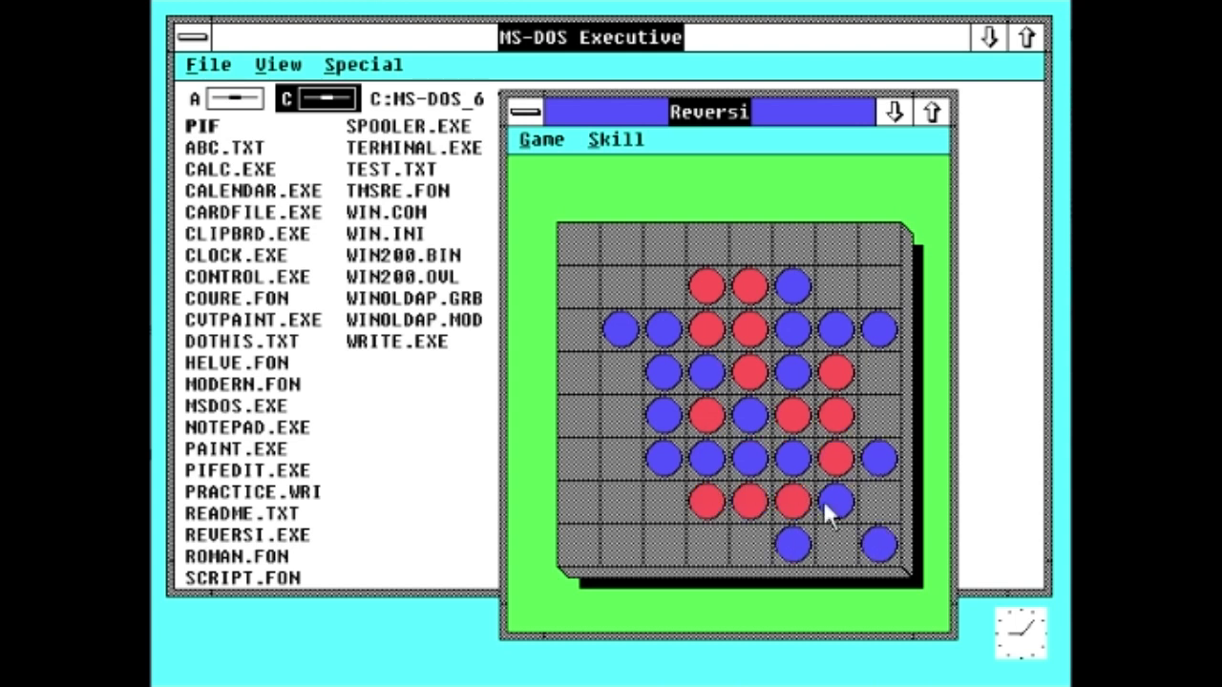
left_click(626, 466)
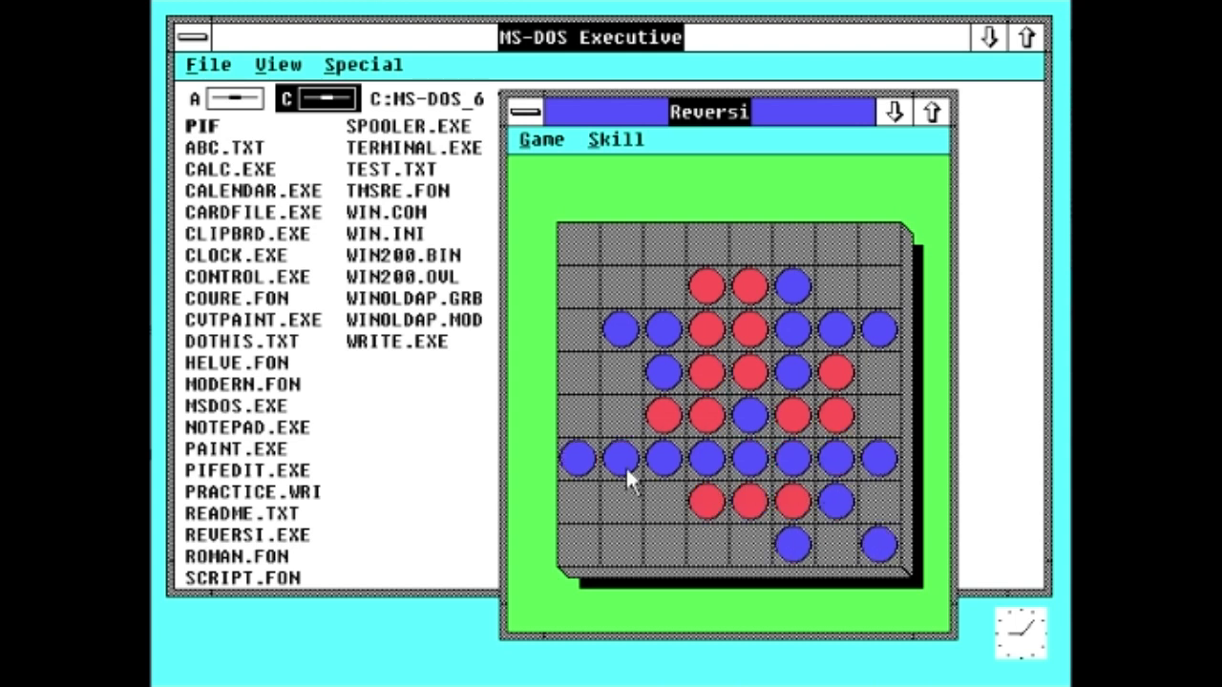
left_click(625, 415)
left_click(632, 376)
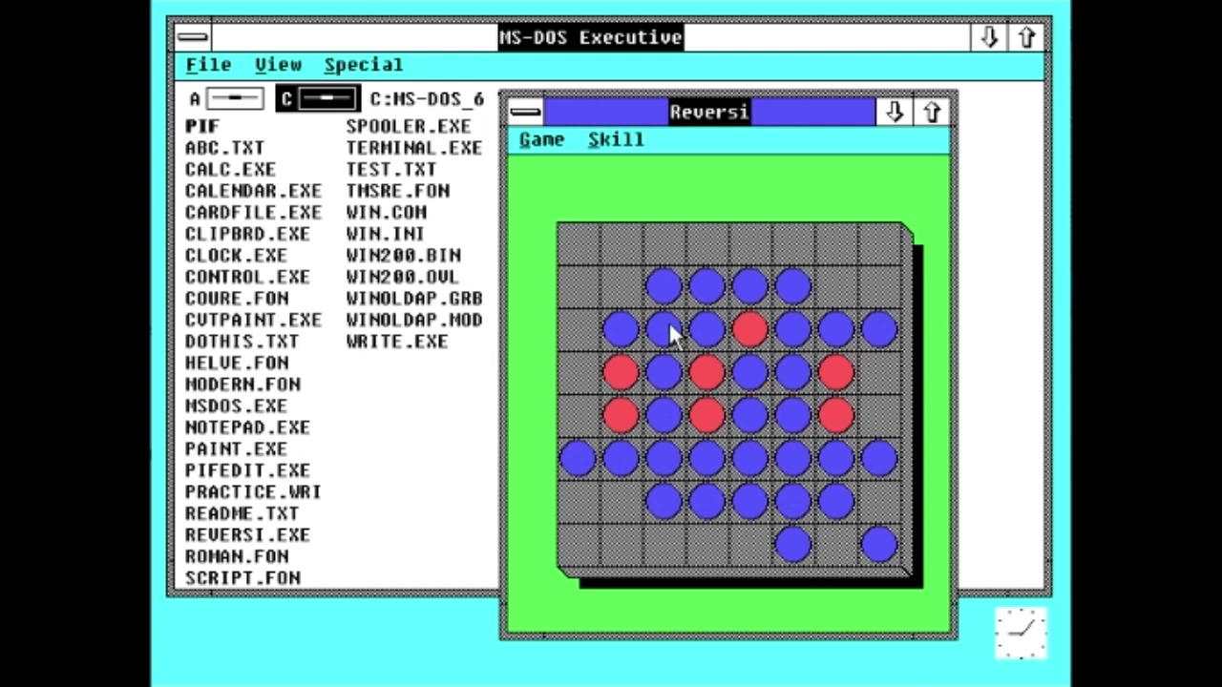
left_click(668, 241)
left_click(704, 241)
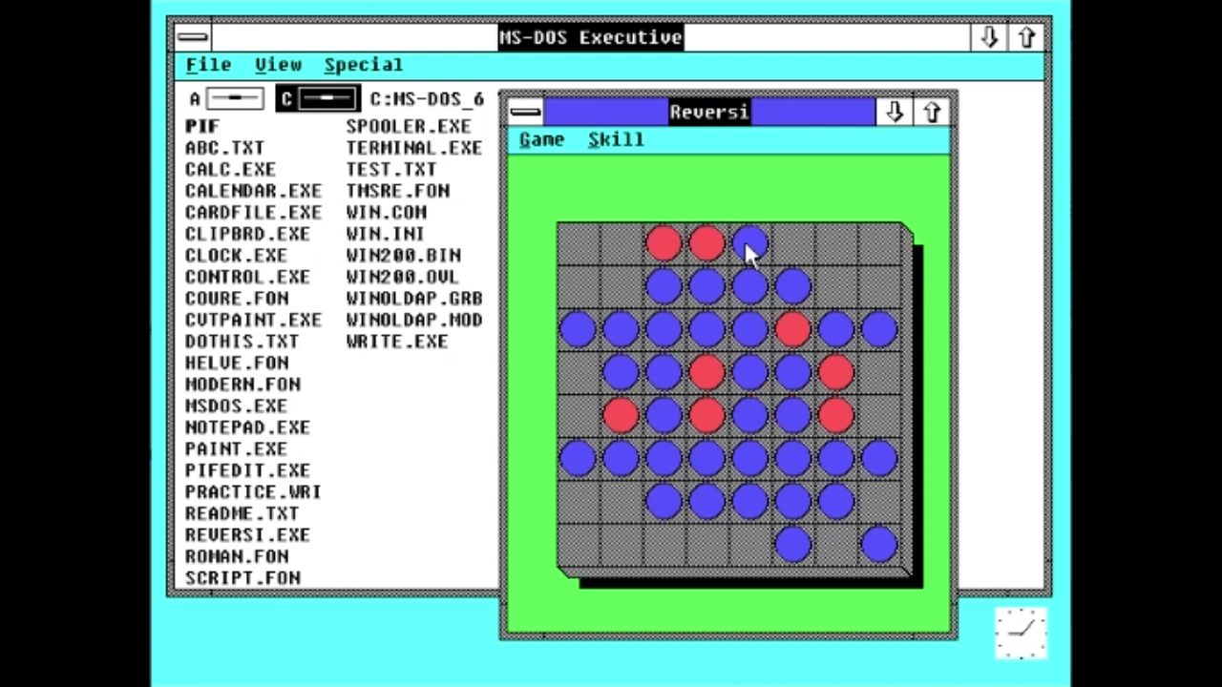
left_click(794, 244)
left_click(836, 278)
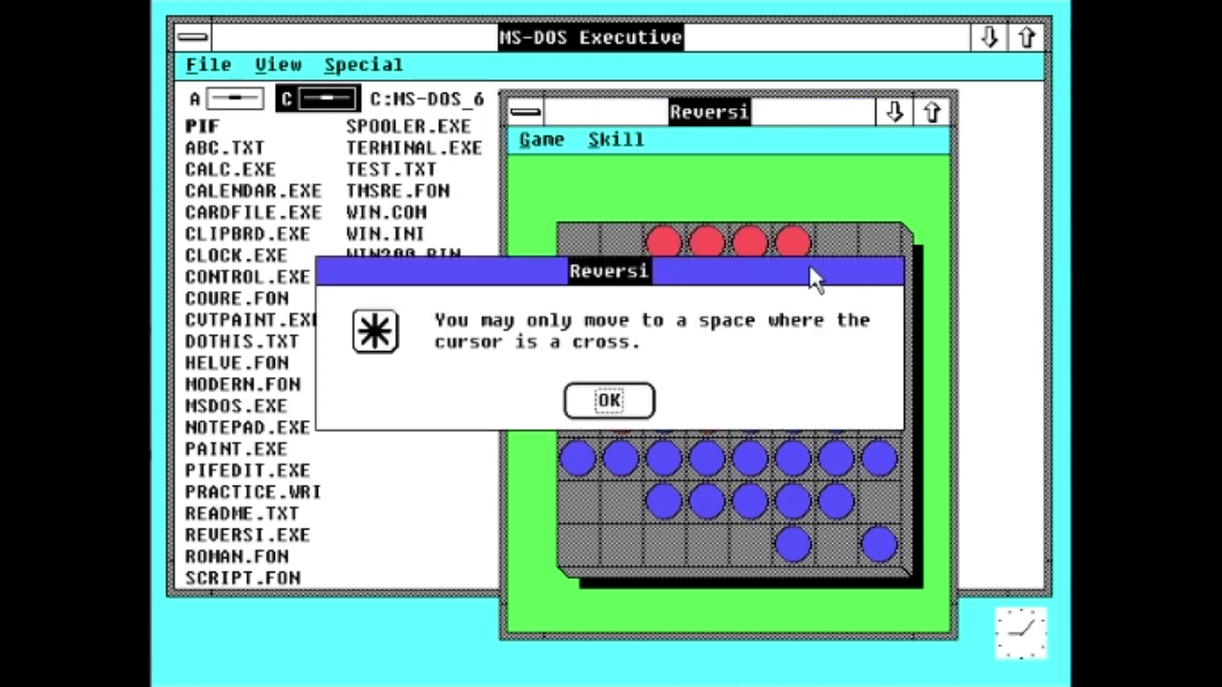
left_click(608, 401)
left_click(613, 275)
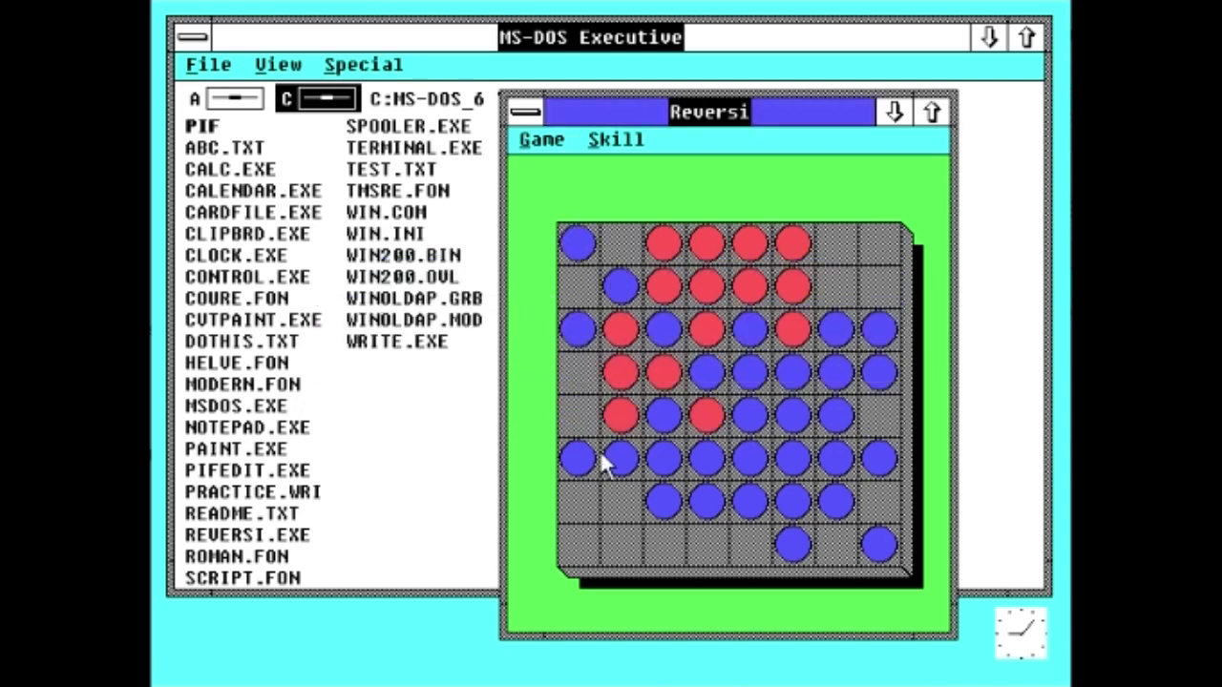
left_click(592, 425)
left_click(605, 400)
left_click(631, 493)
Step: Fill the last bottom and right-edge squares, losing by 16, then close Reversi
left_click(689, 541)
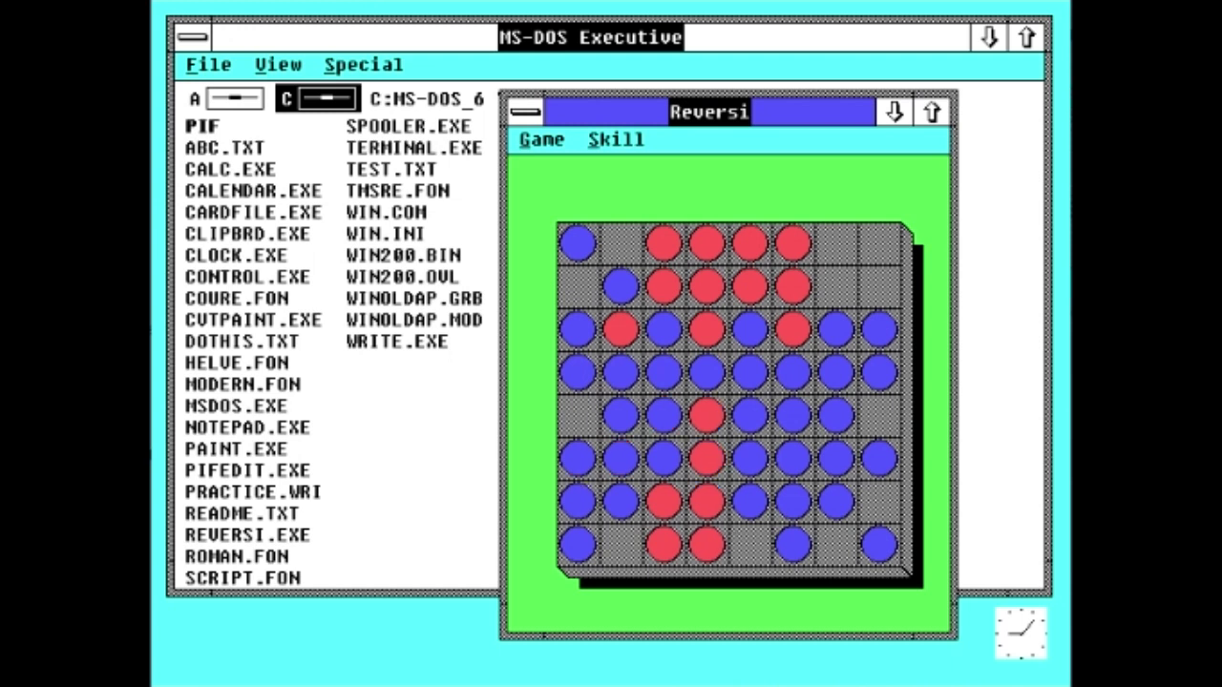
left_click(751, 536)
left_click(826, 532)
left_click(872, 494)
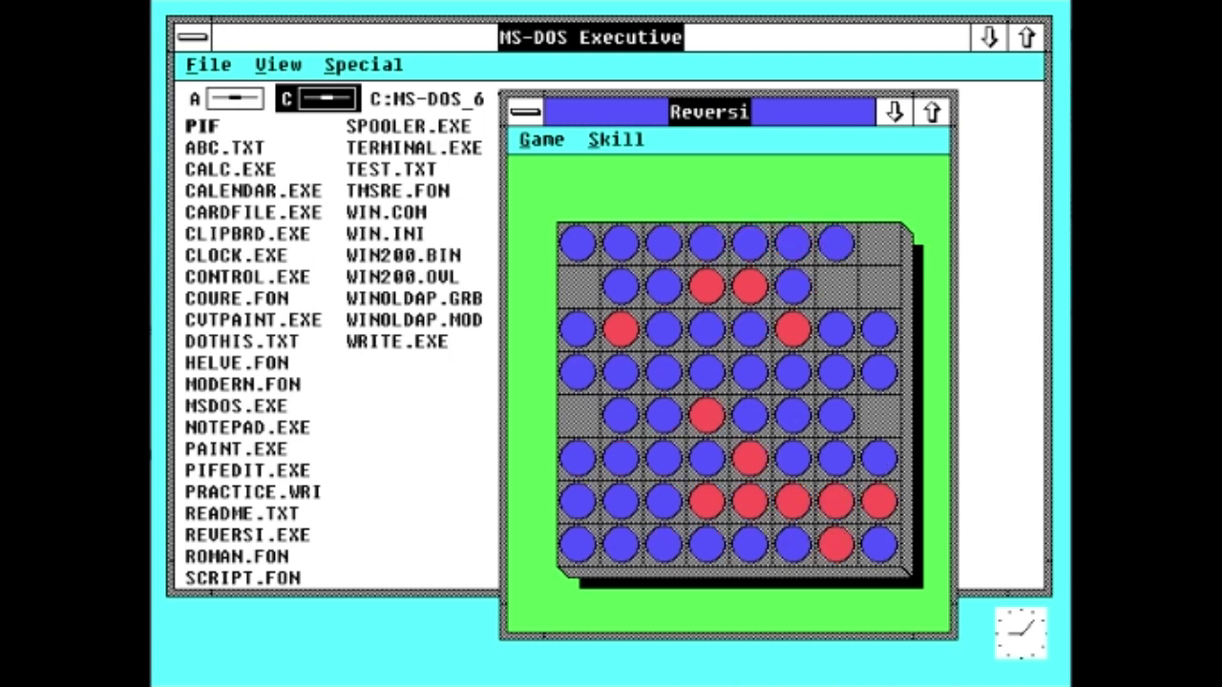
left_click(871, 401)
left_click(876, 291)
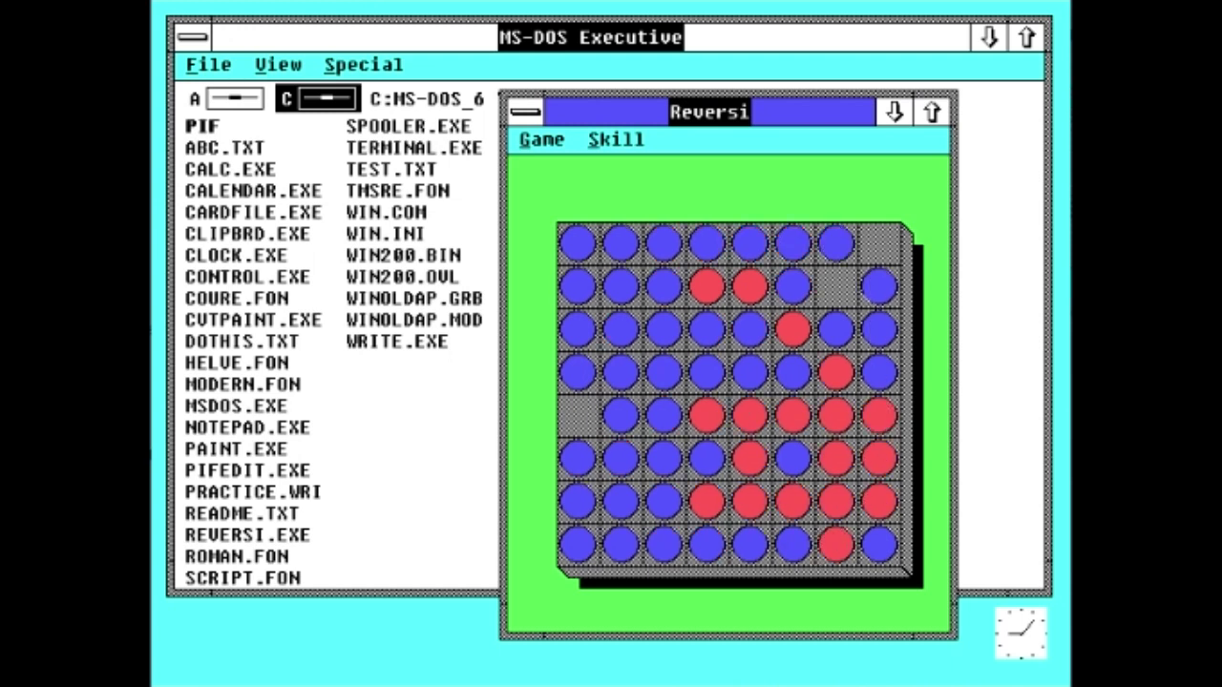
left_click(837, 282)
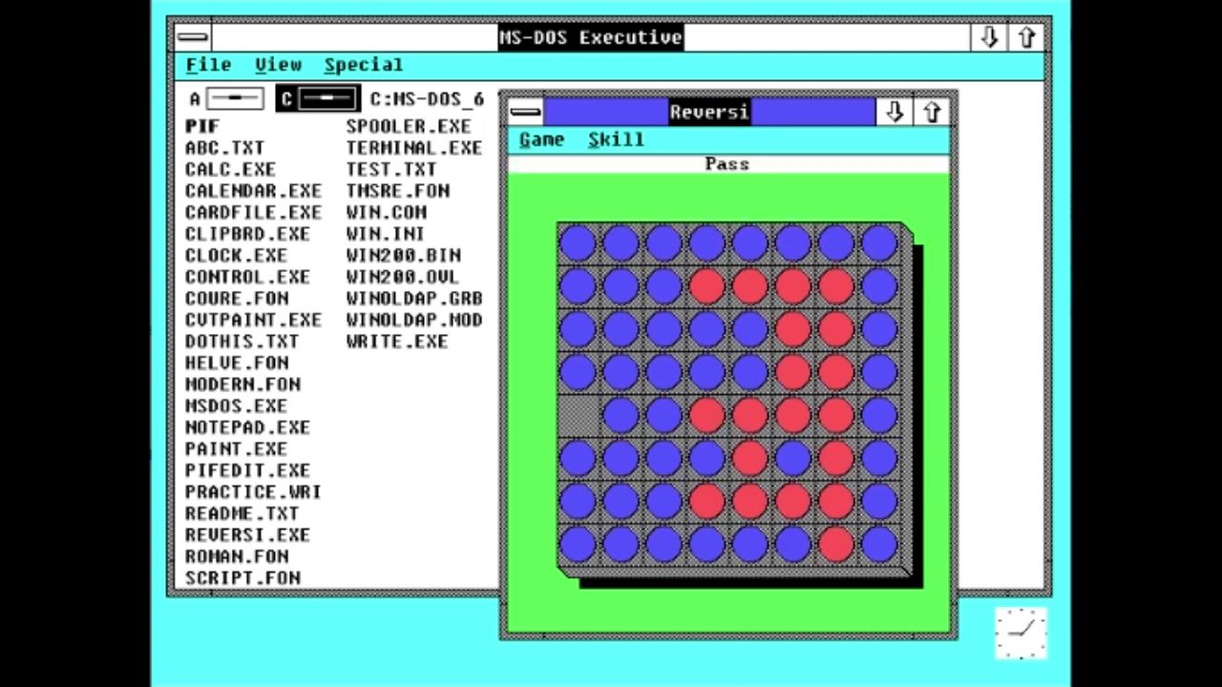
left_click(582, 411)
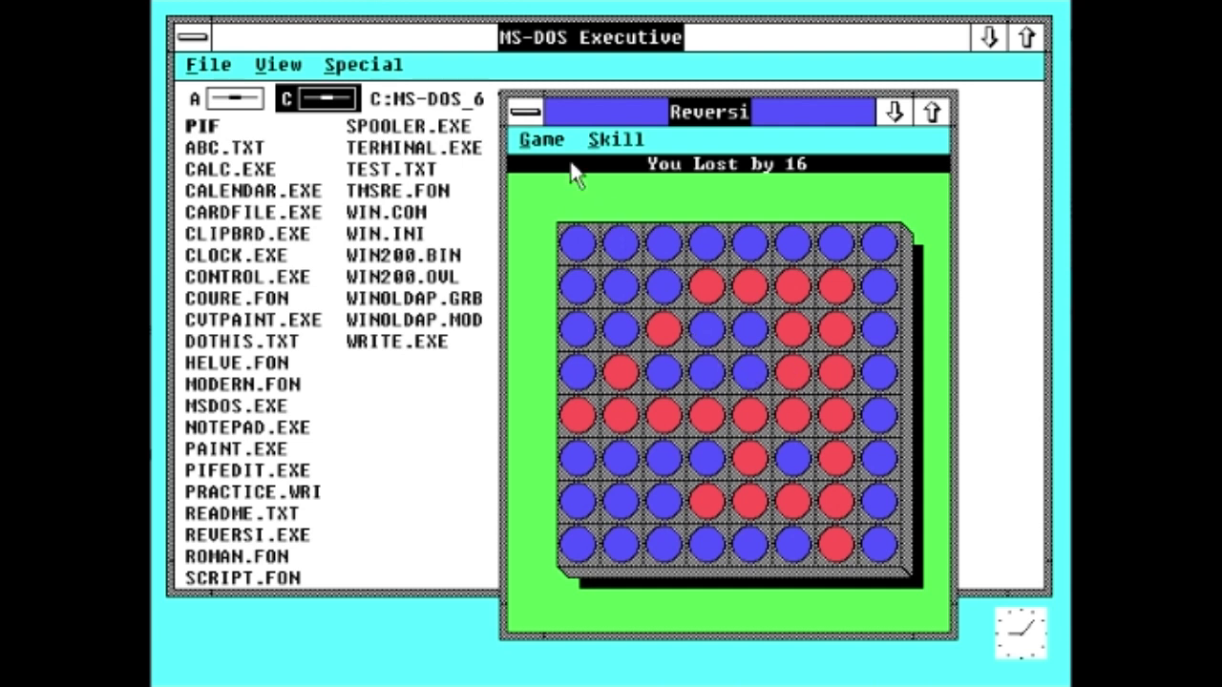
double_click(516, 115)
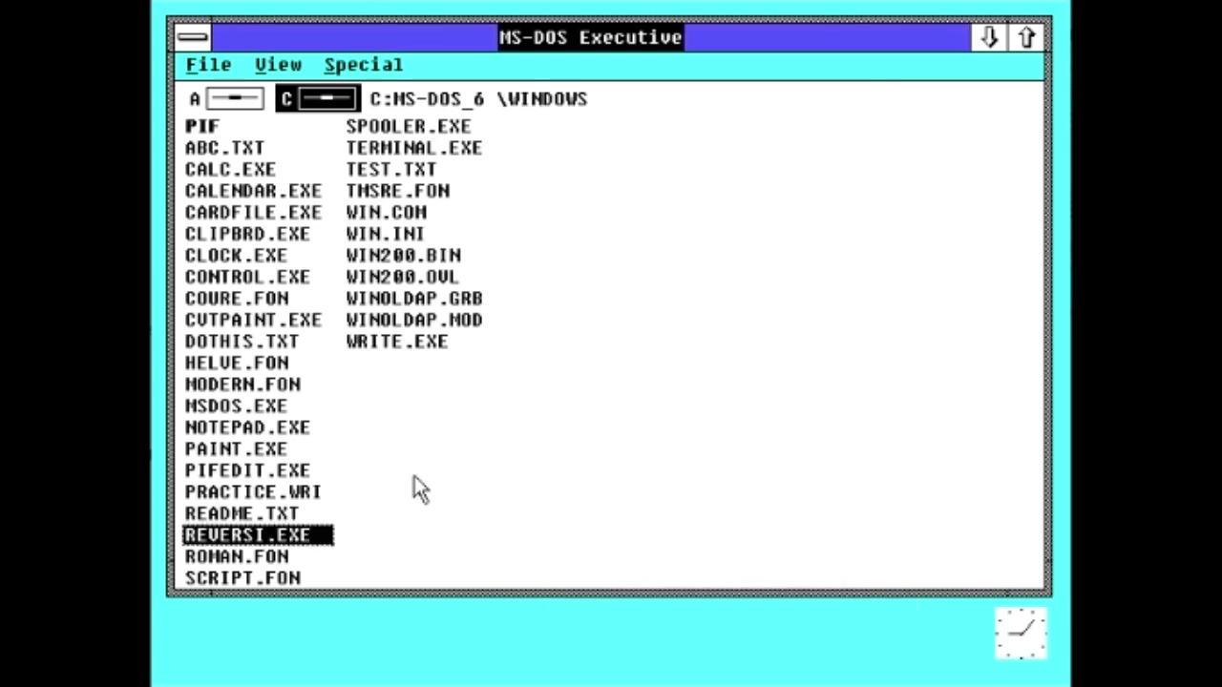
double_click(406, 130)
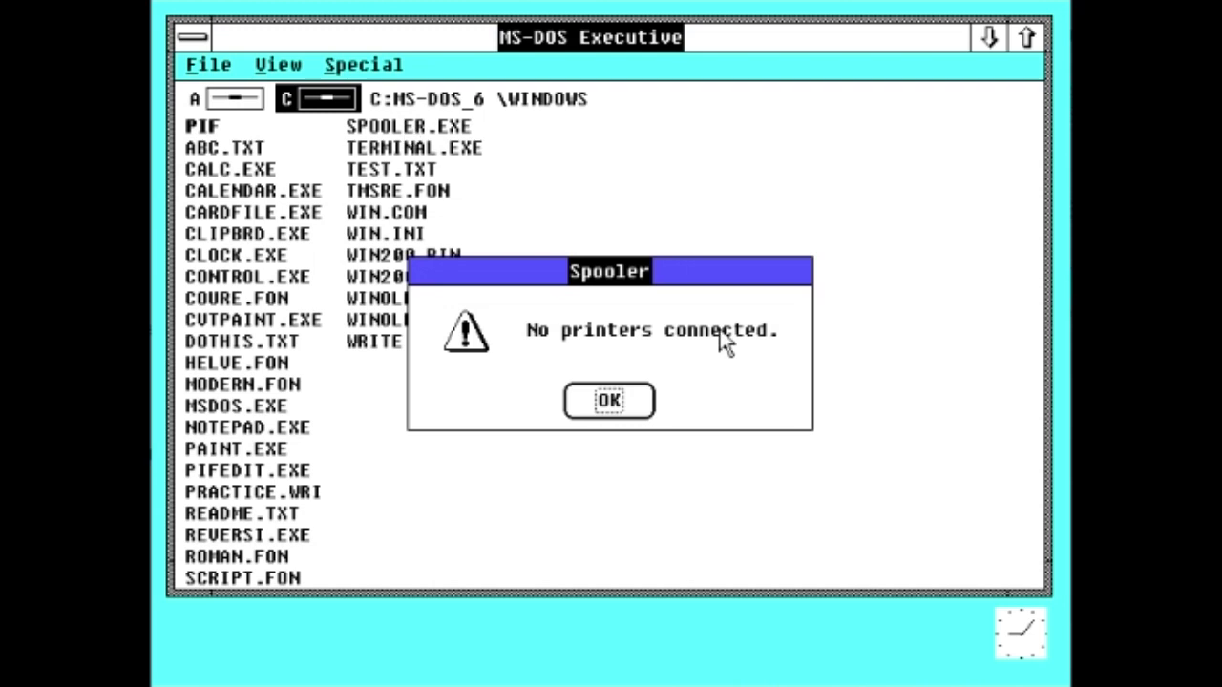
left_click(603, 397)
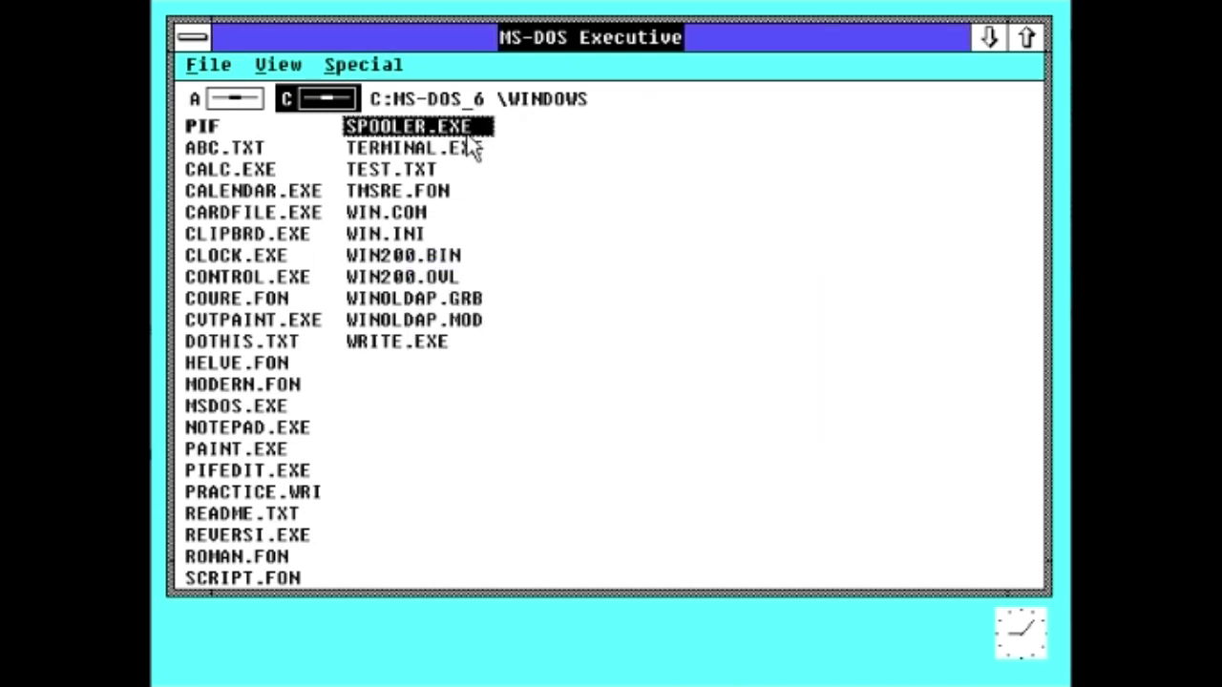
double_click(435, 151)
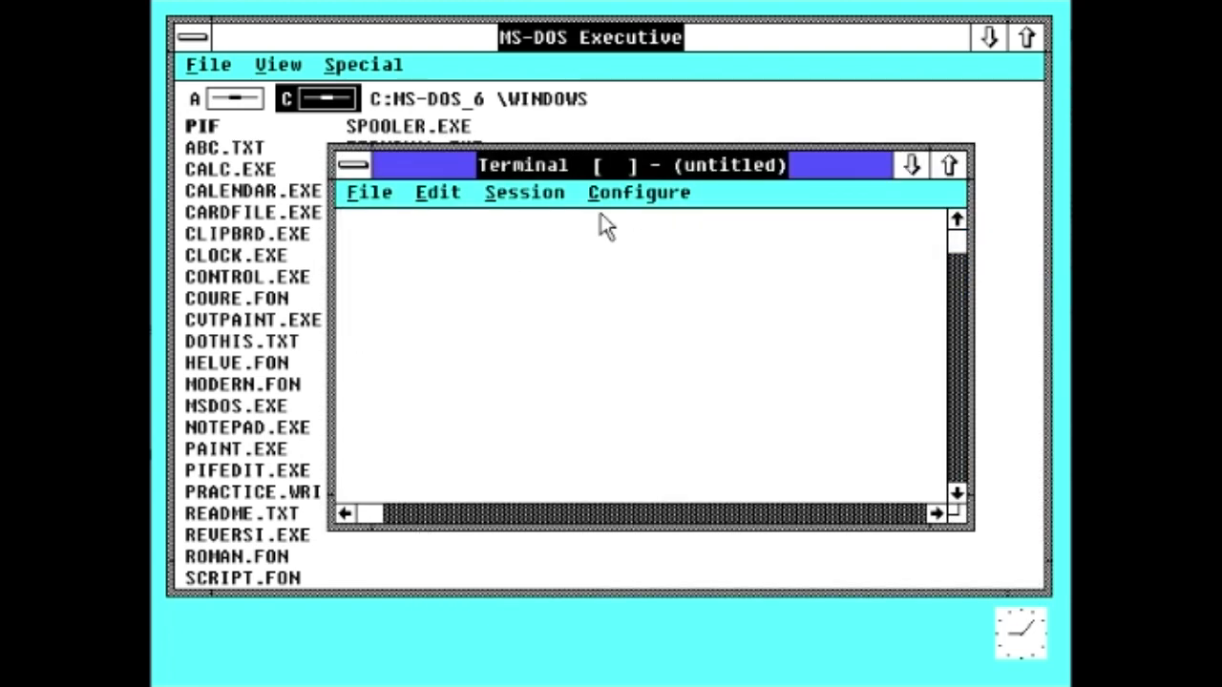
left_click(611, 194)
left_click(487, 192)
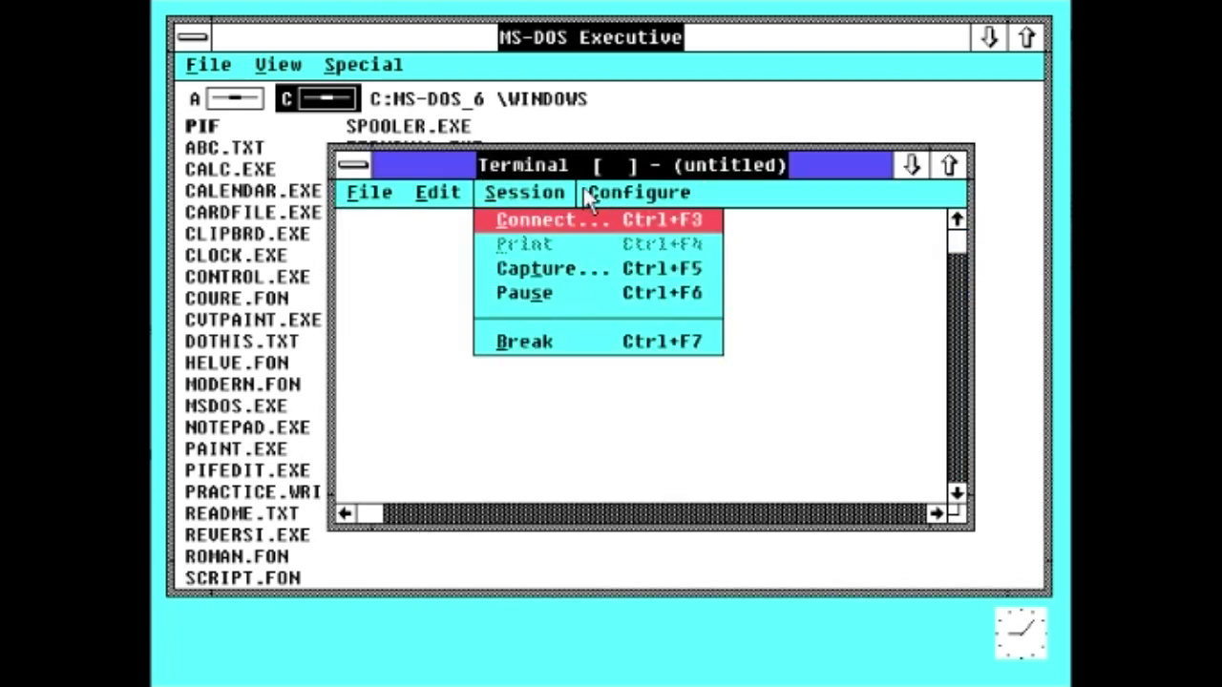
left_click(640, 189)
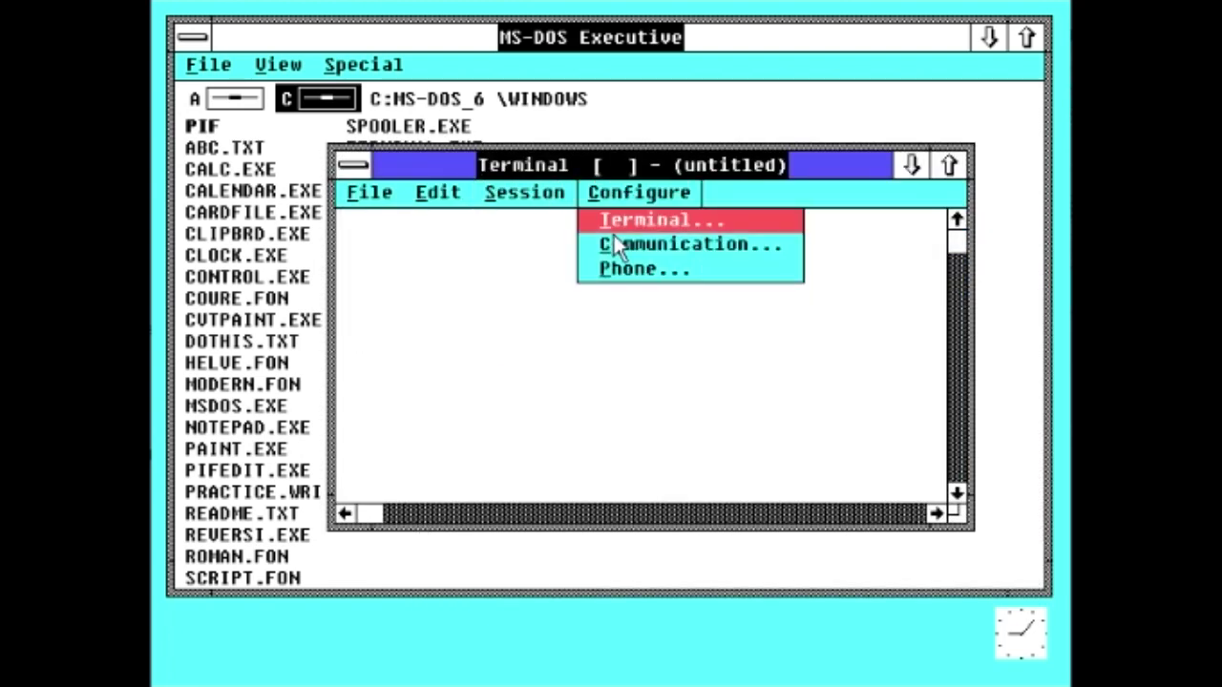
left_click(530, 221)
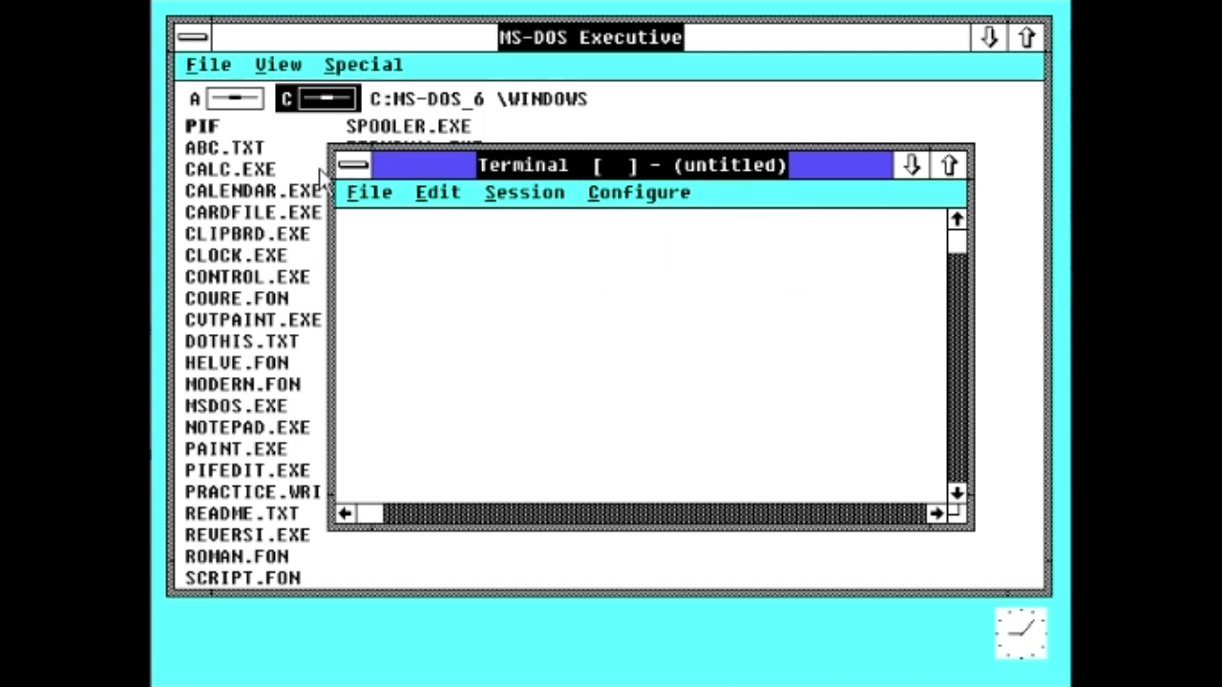
left_click(353, 164)
key("alt+F4")
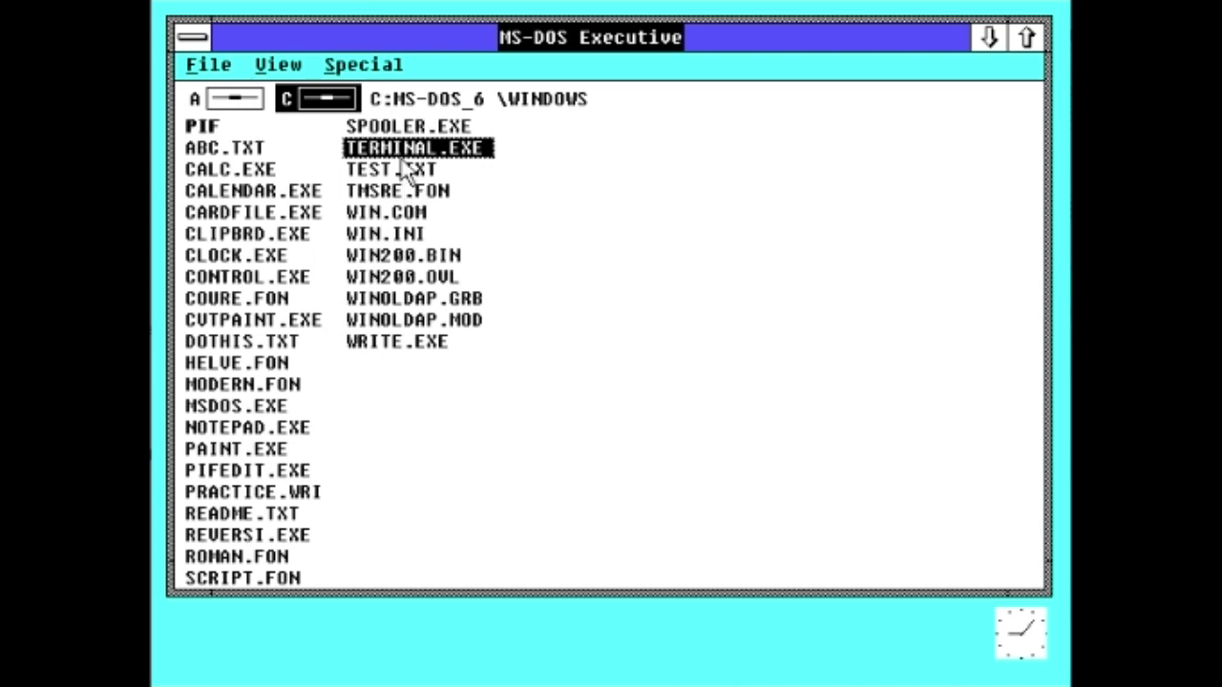
left_click(427, 347)
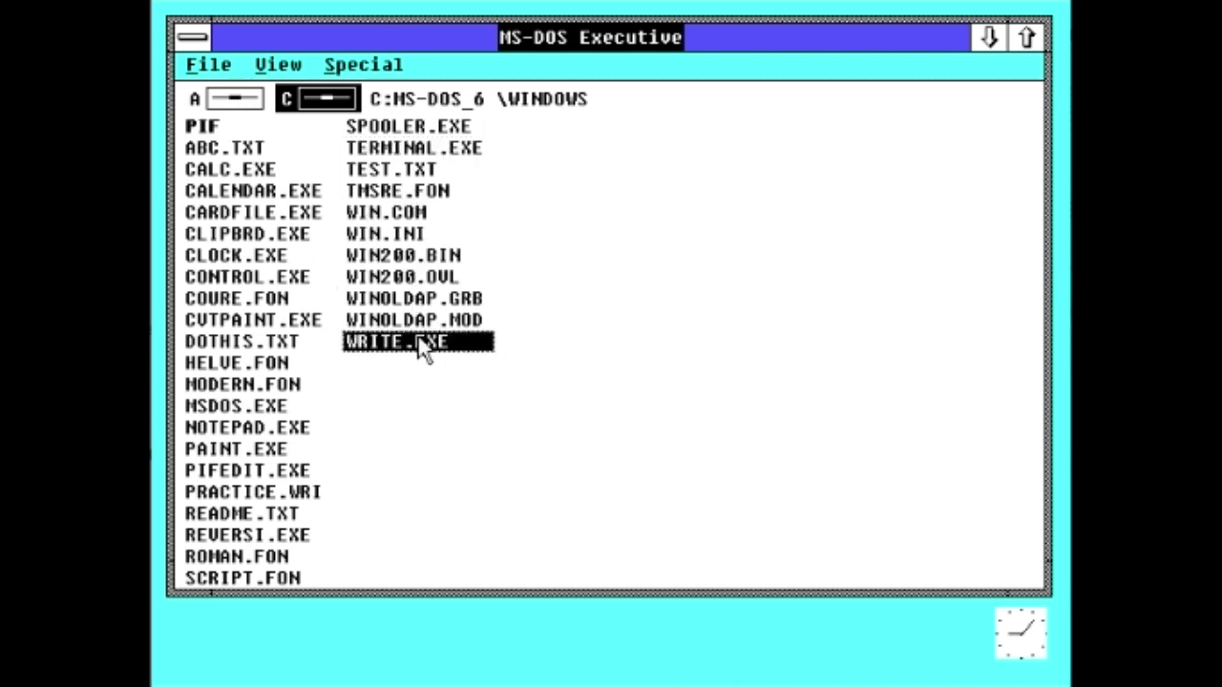
double_click(423, 349)
left_click(685, 52)
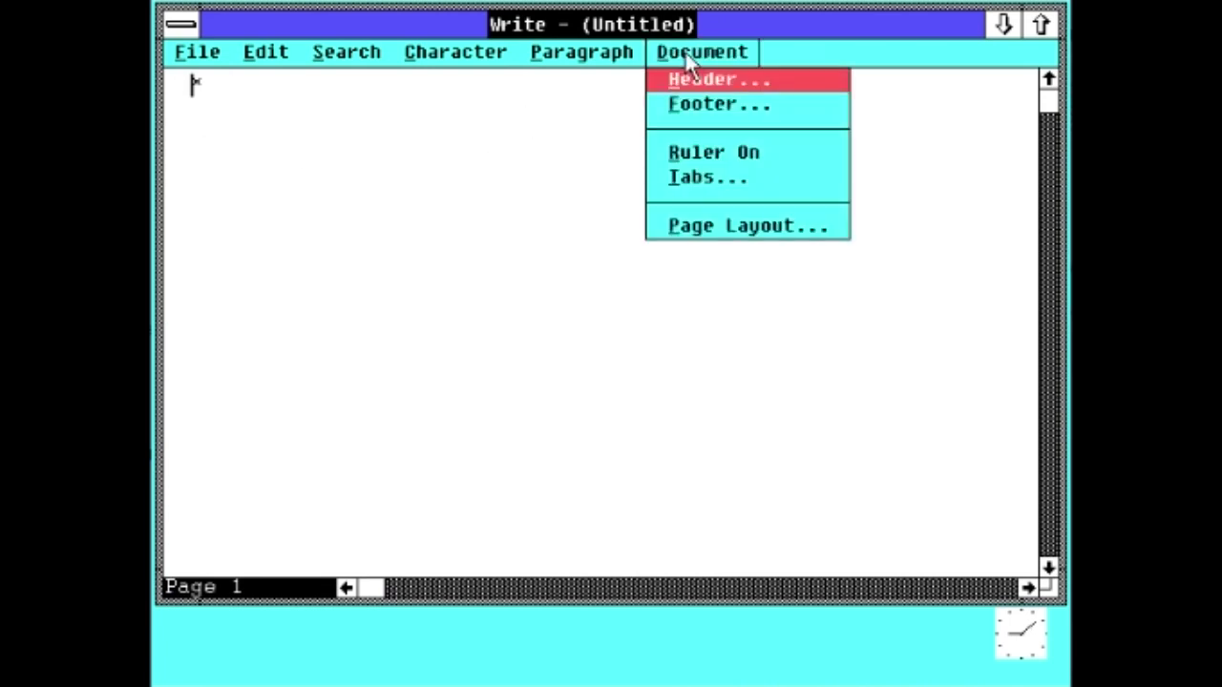
key("Left")
key("Right")
key("Left")
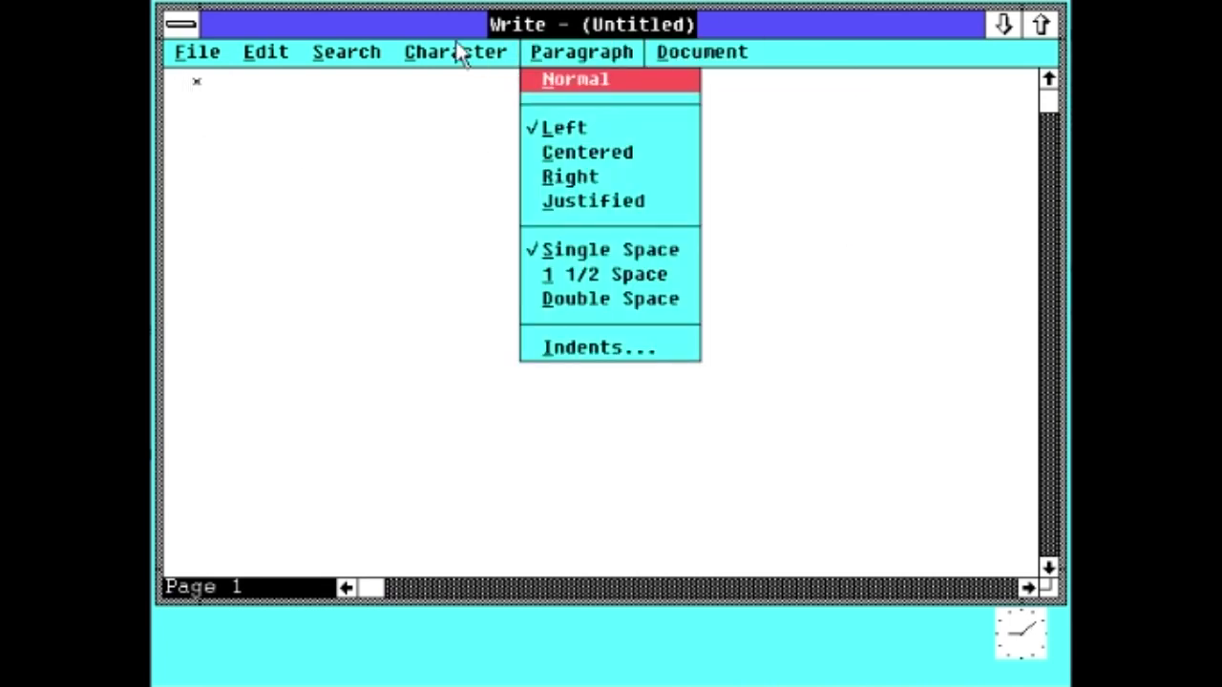
left_click(456, 49)
left_click(371, 49)
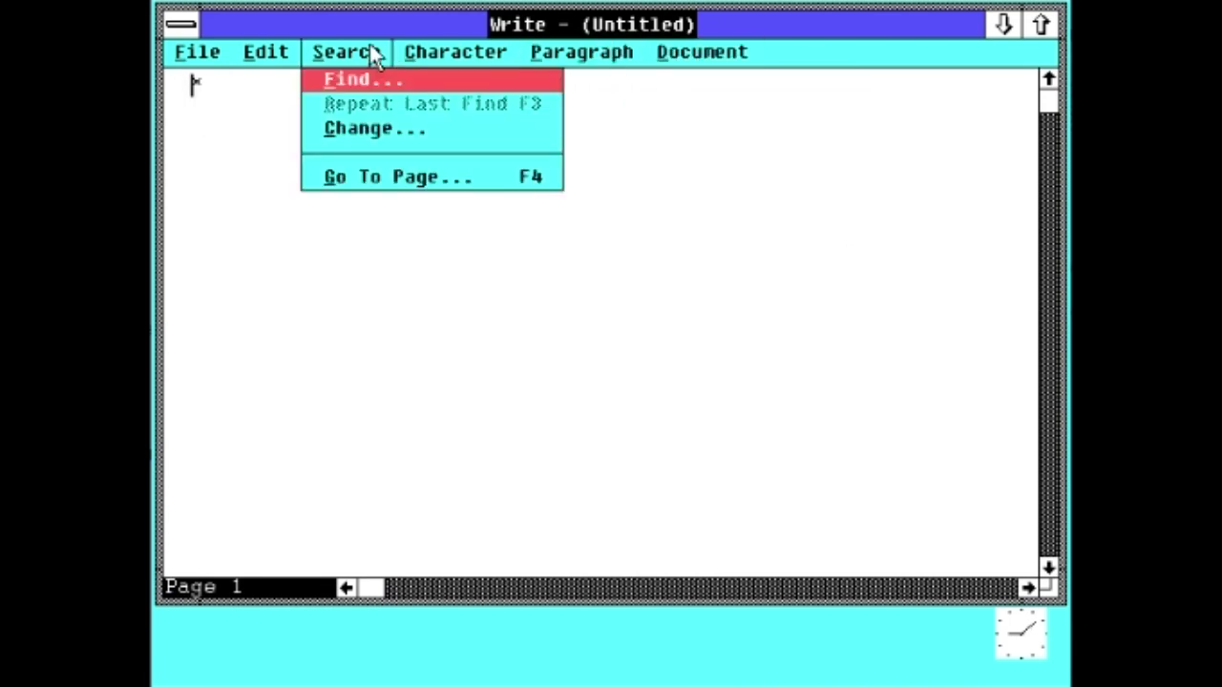
left_click(402, 50)
key("Escape")
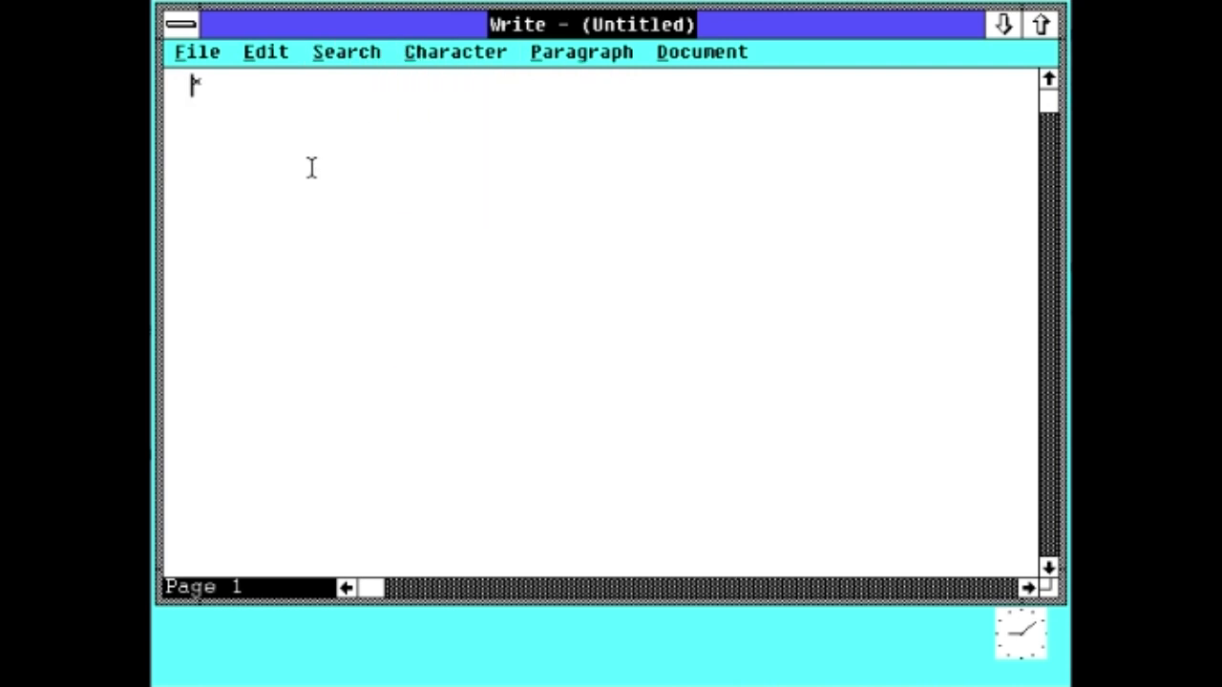
type("Windows")
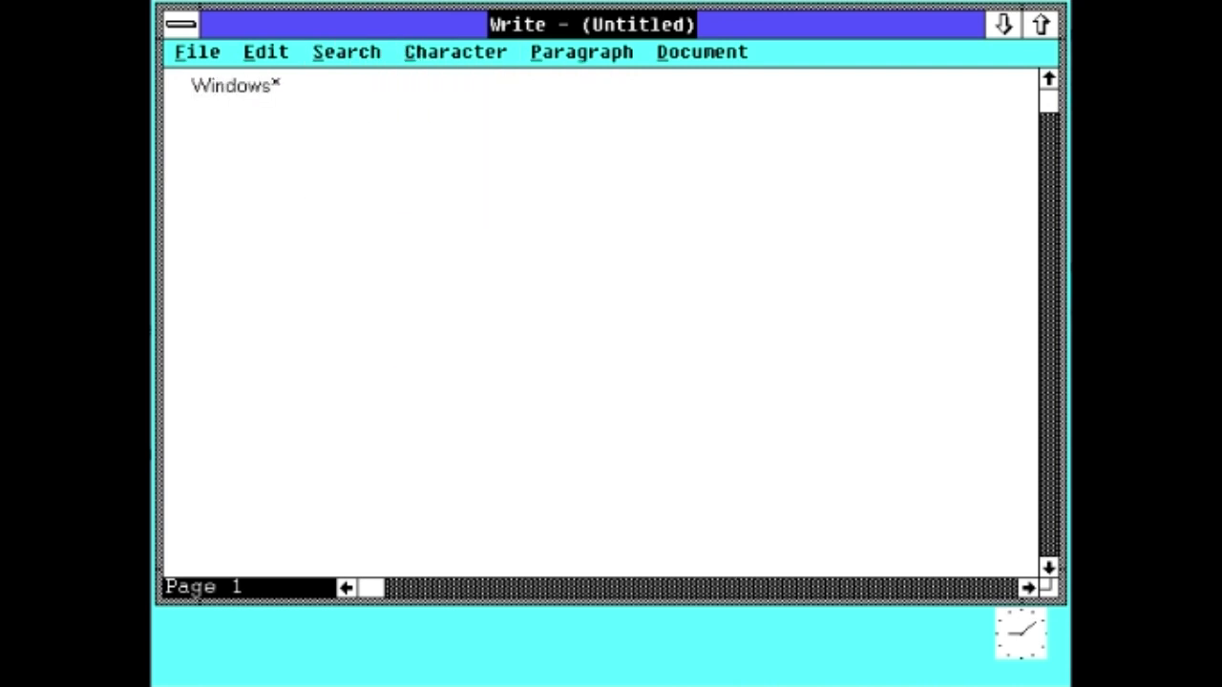
type("I")
key("BackSpace")
key("shift+Home")
left_click(479, 58)
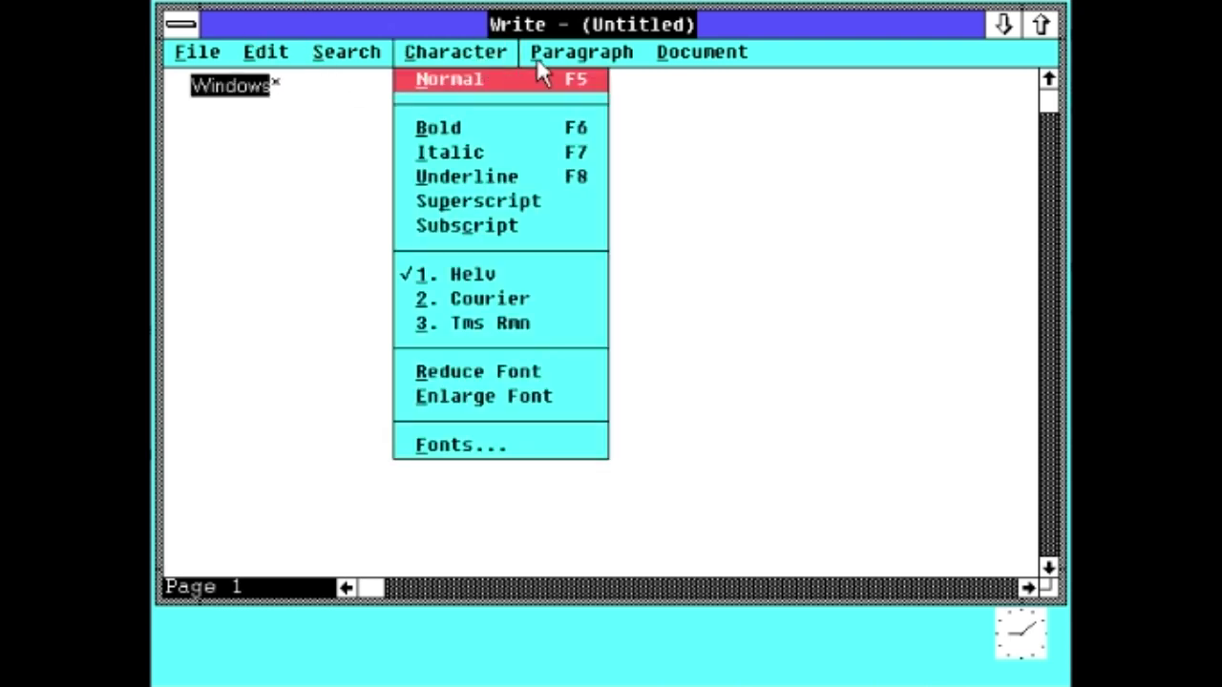
left_click(563, 434)
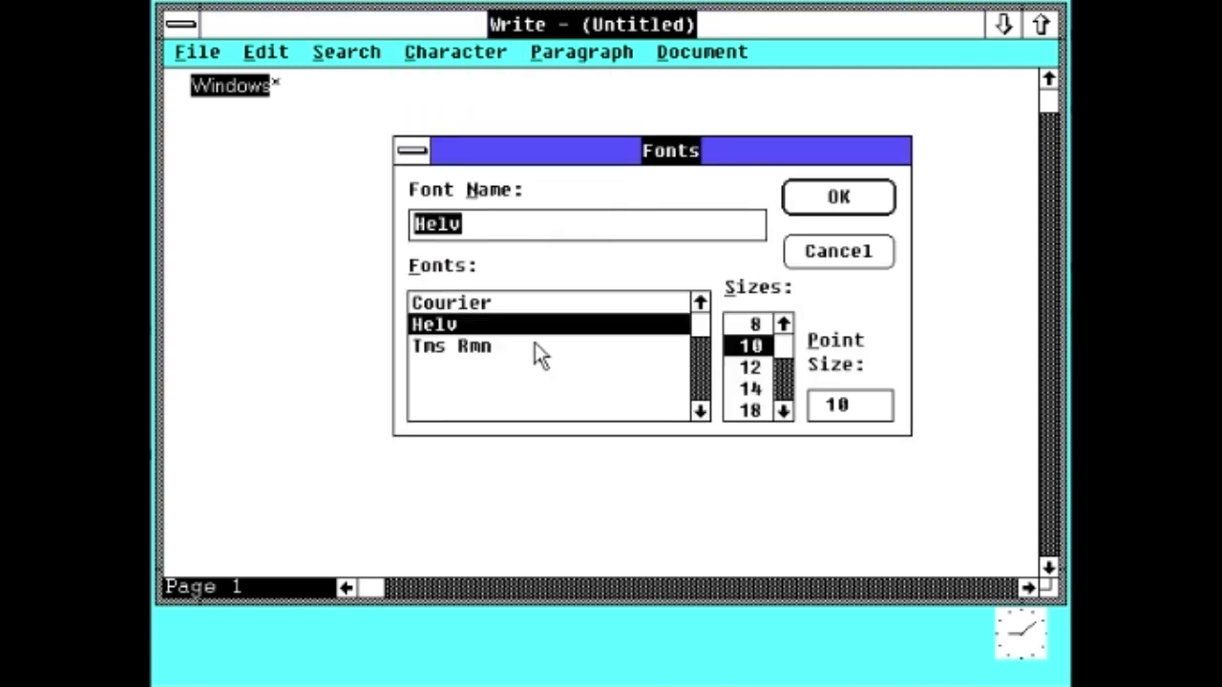
left_click(783, 411)
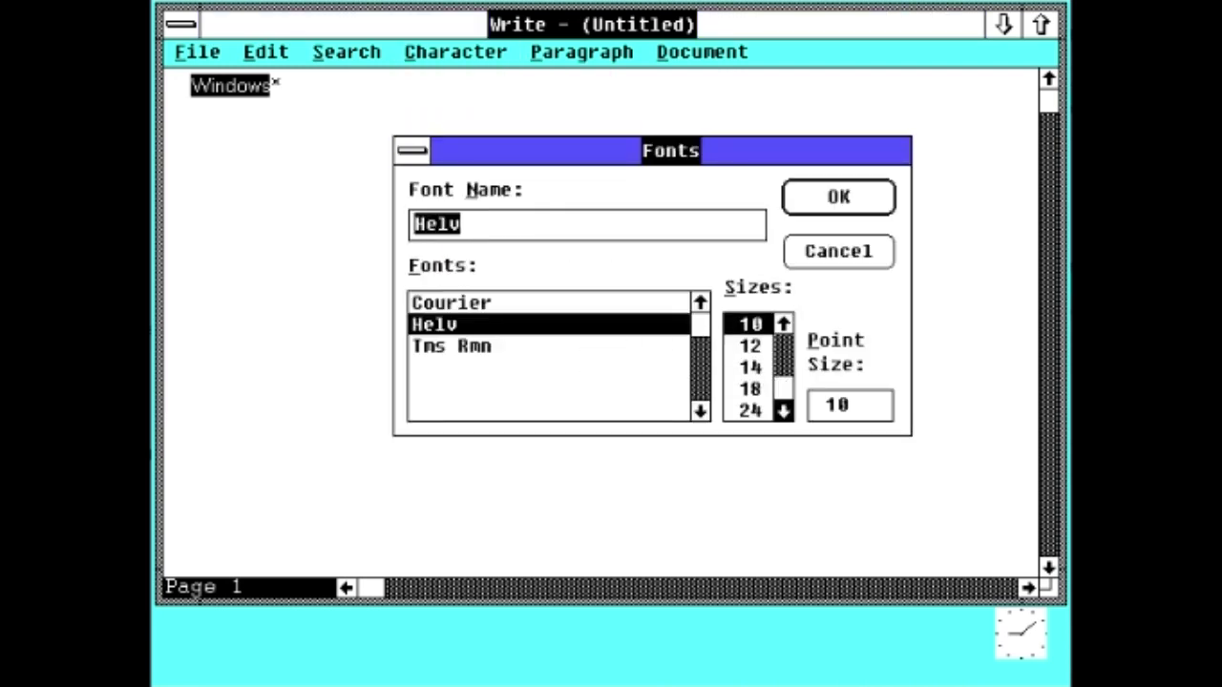
left_click(755, 411)
left_click(821, 201)
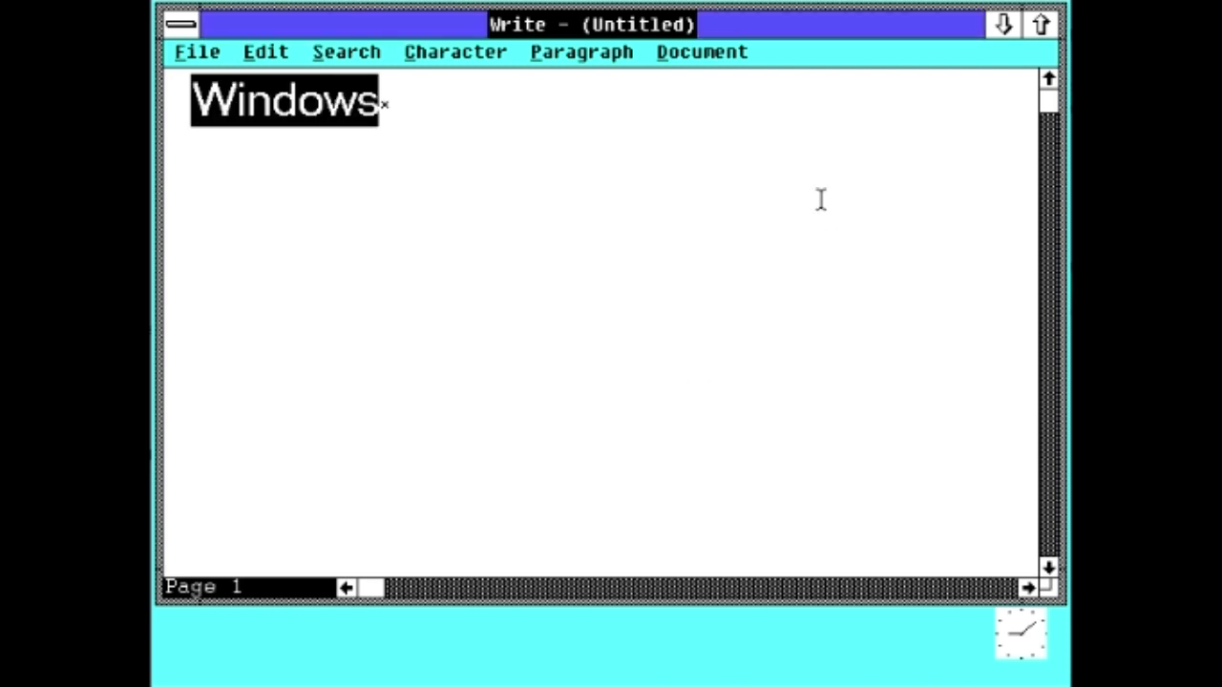
left_click(578, 52)
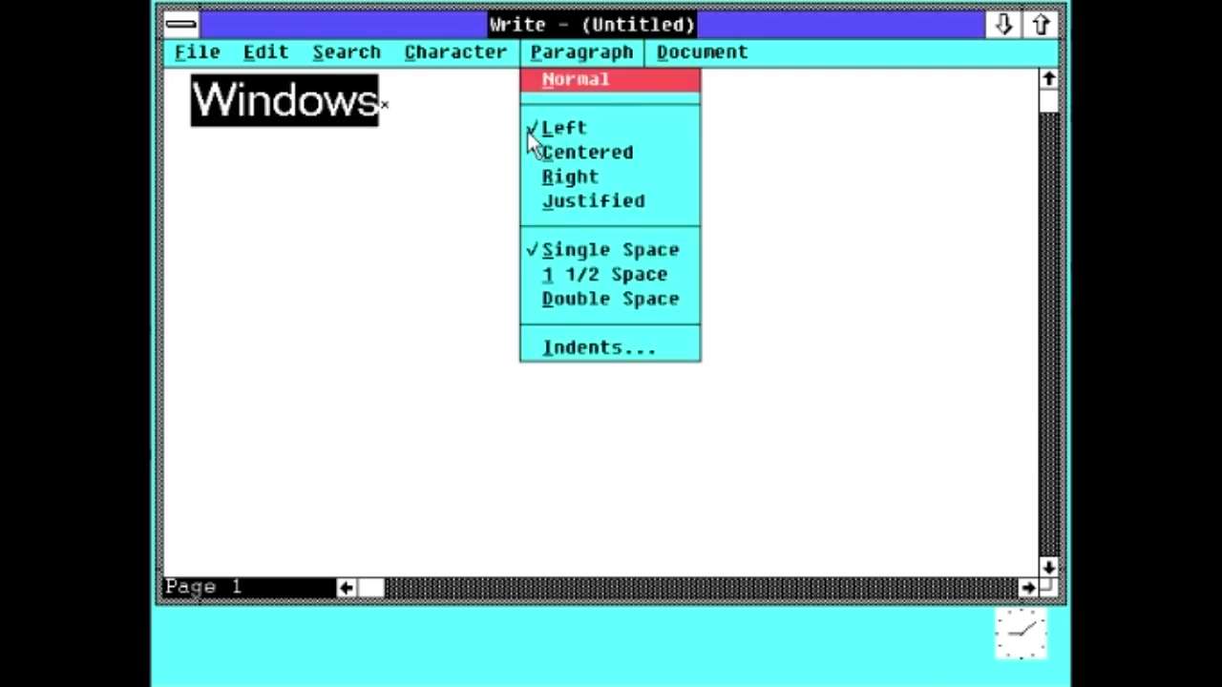
left_click(558, 152)
left_click(470, 51)
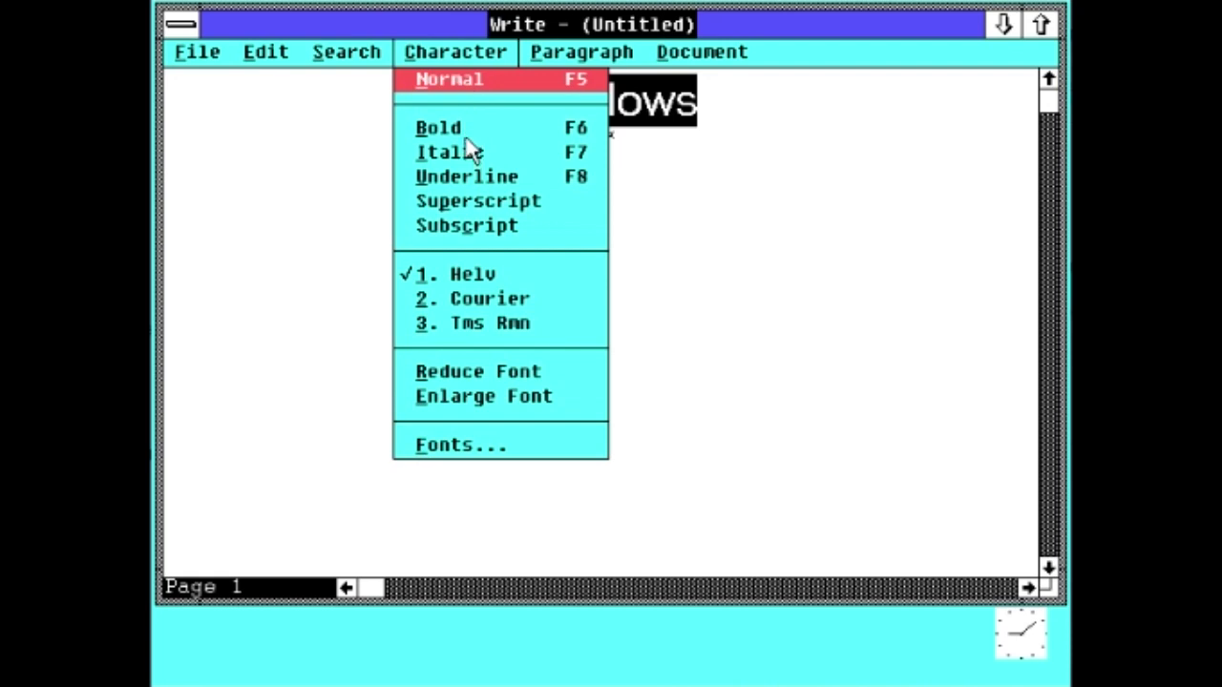
left_click(859, 156)
left_click(715, 136)
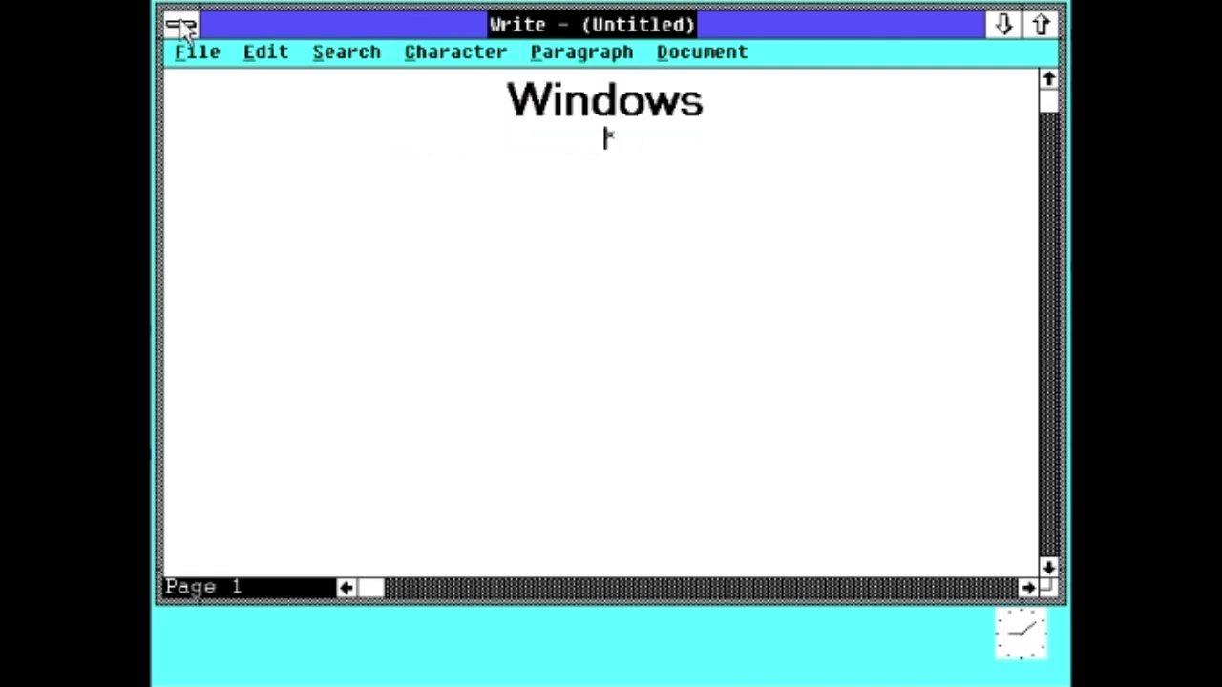
left_click(1040, 24)
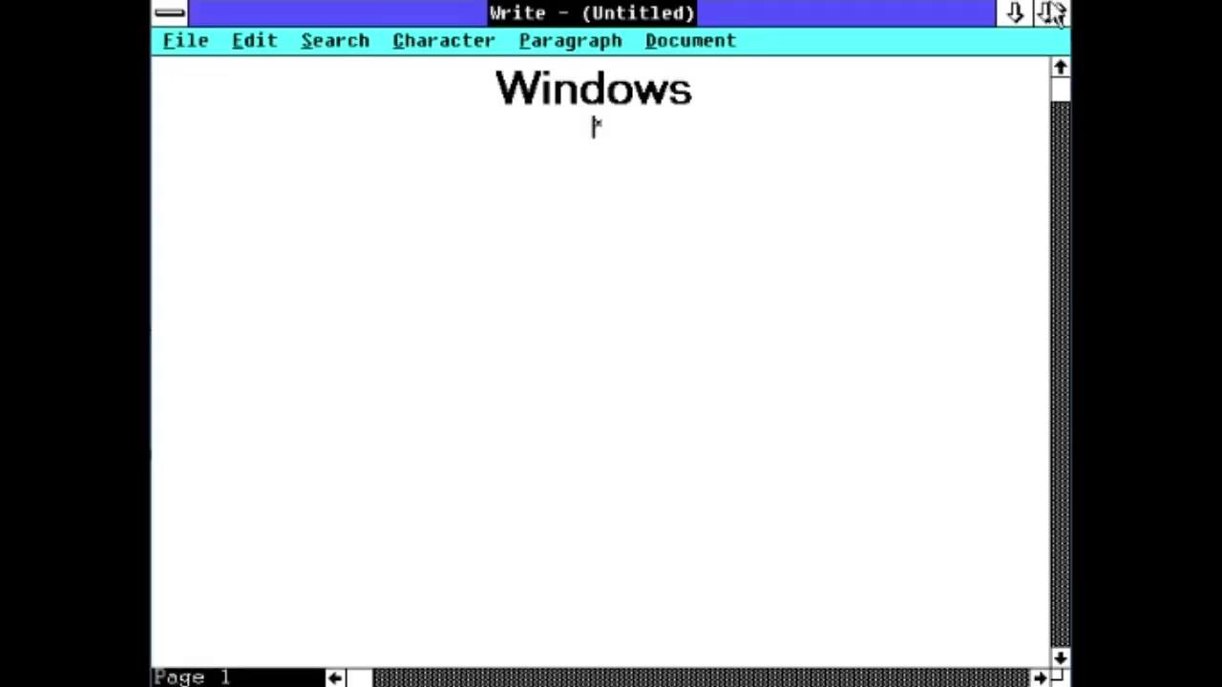
double_click(181, 24)
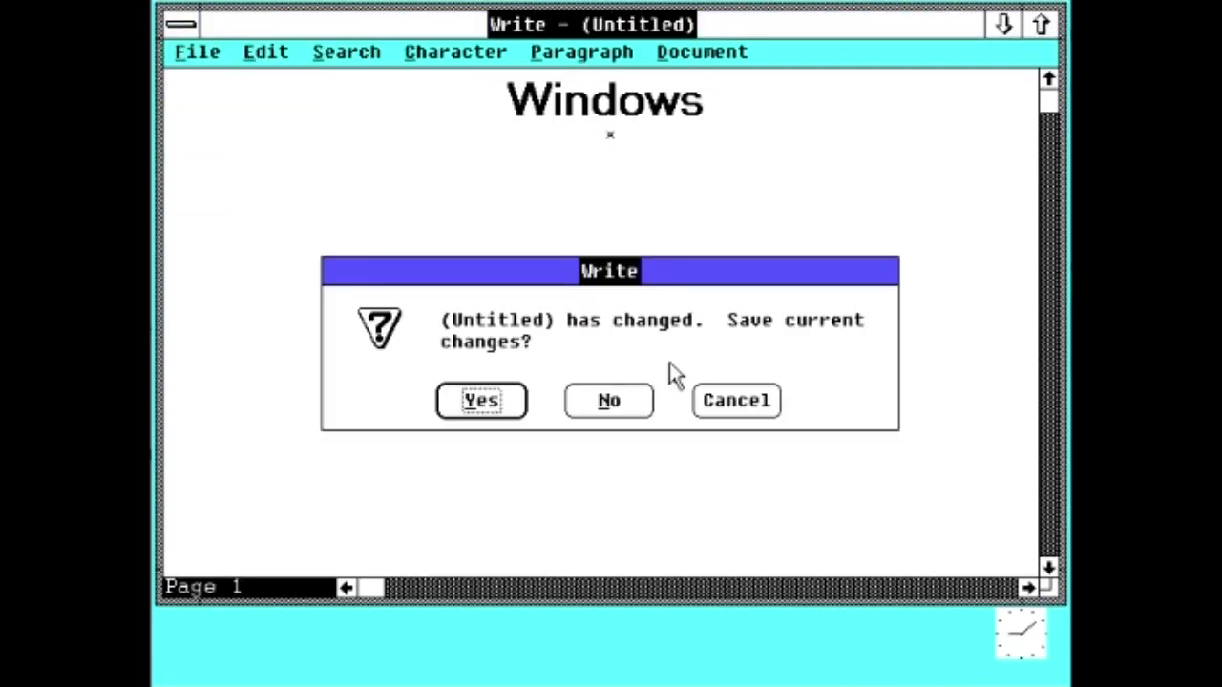
left_click(601, 402)
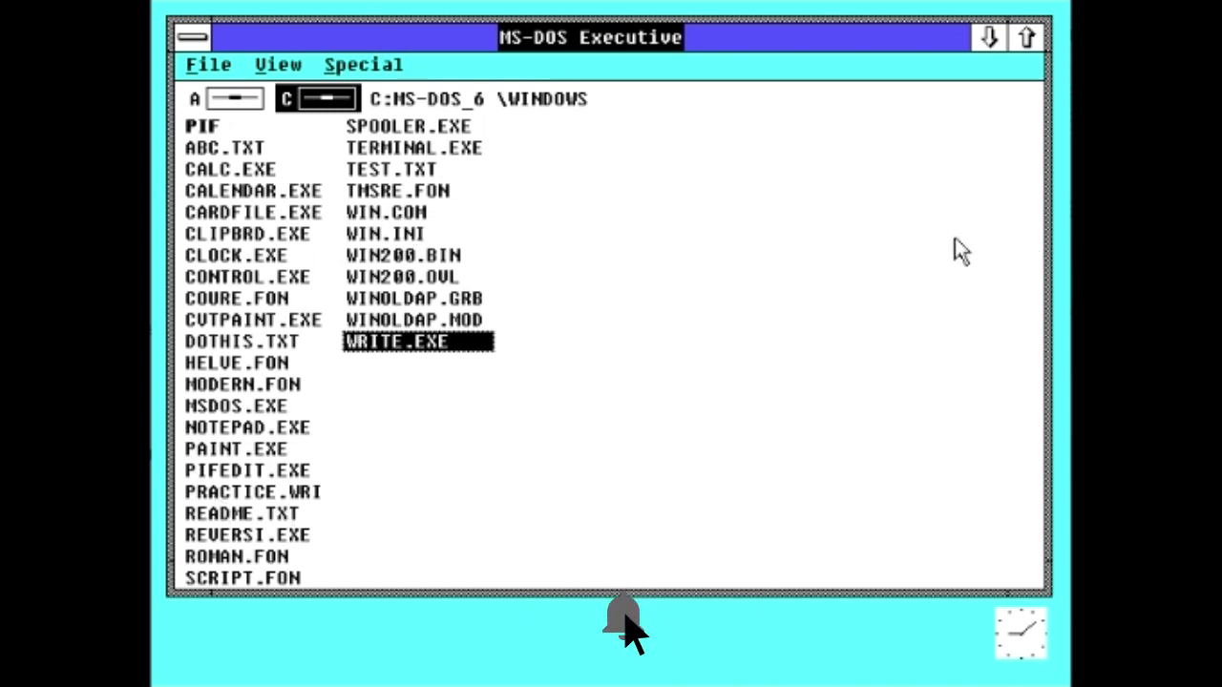
Step: Restore the Clock window, then close it again
double_click(1021, 632)
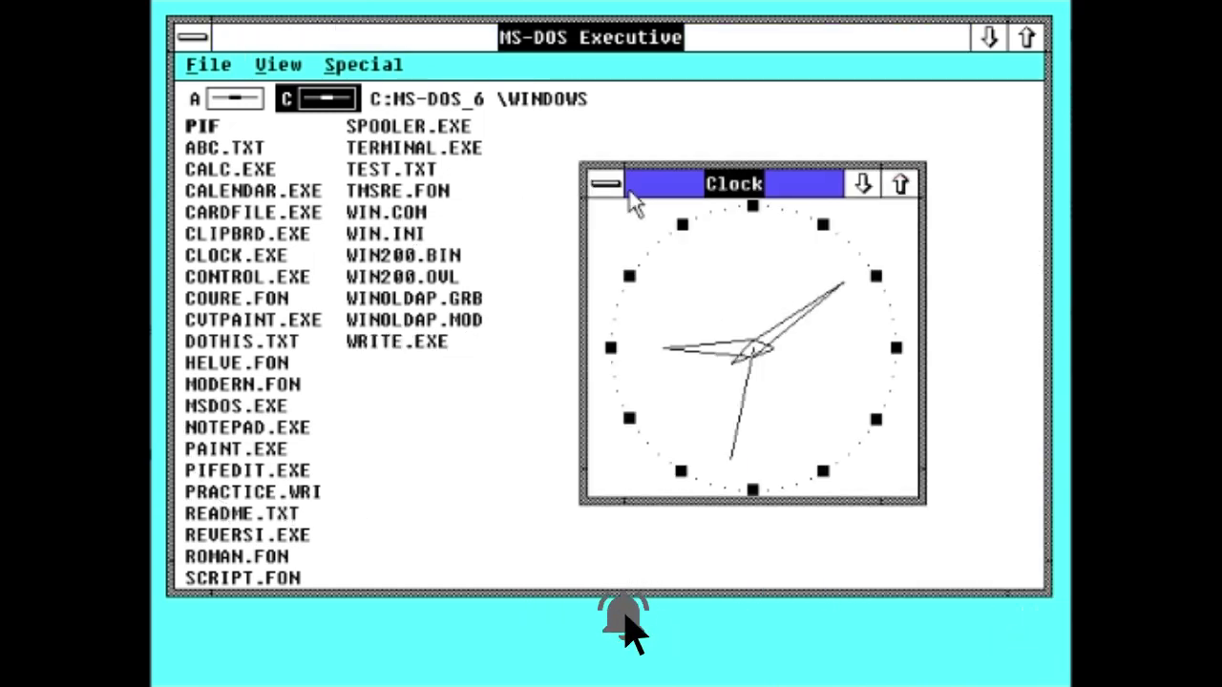
left_click(610, 185)
left_click(742, 351)
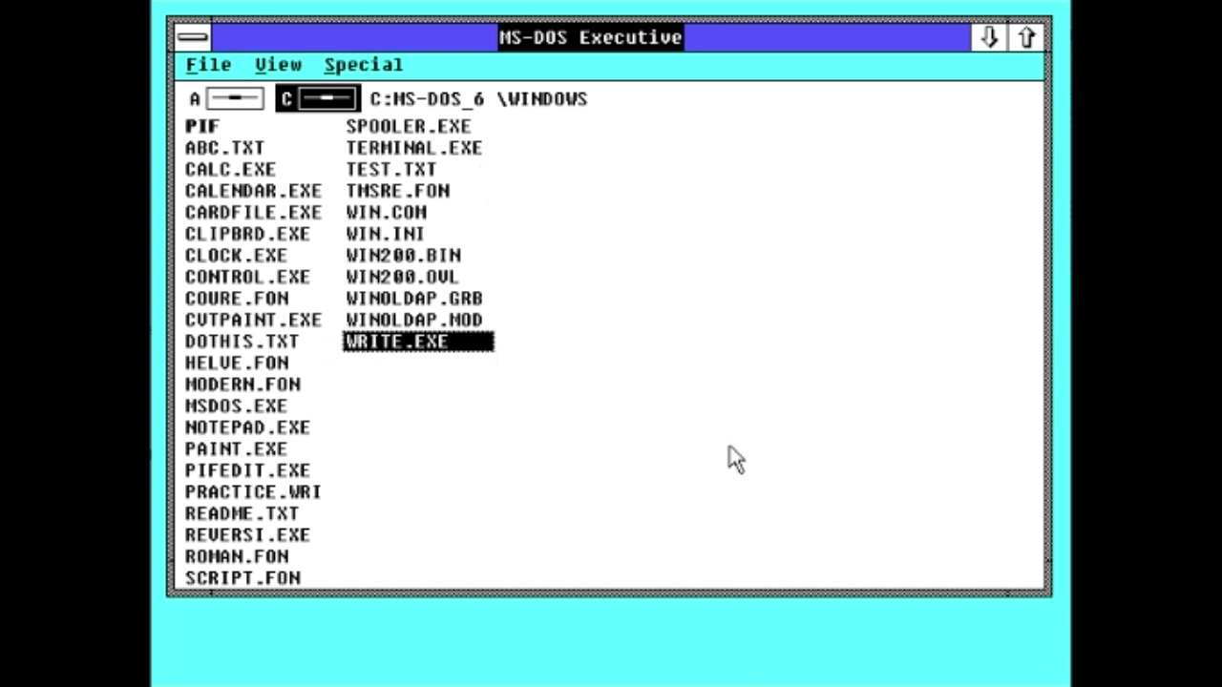
Step: Choose Special > End Session in MS-DOS Executive
left_click(375, 67)
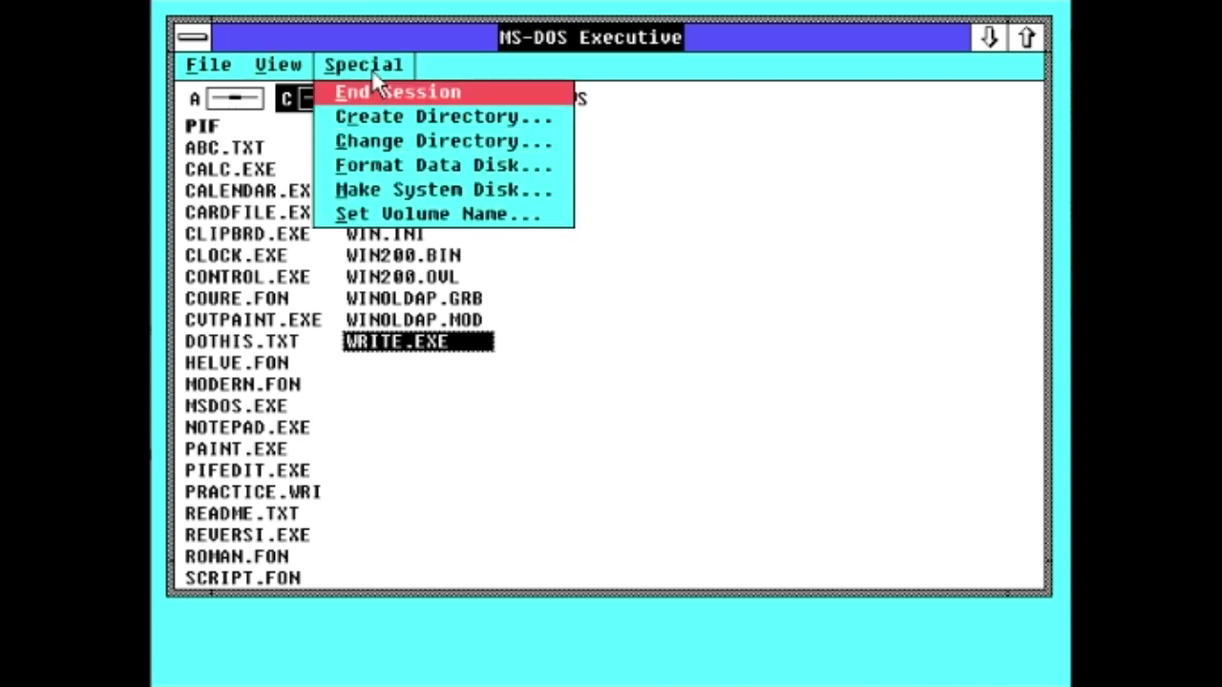
left_click(354, 63)
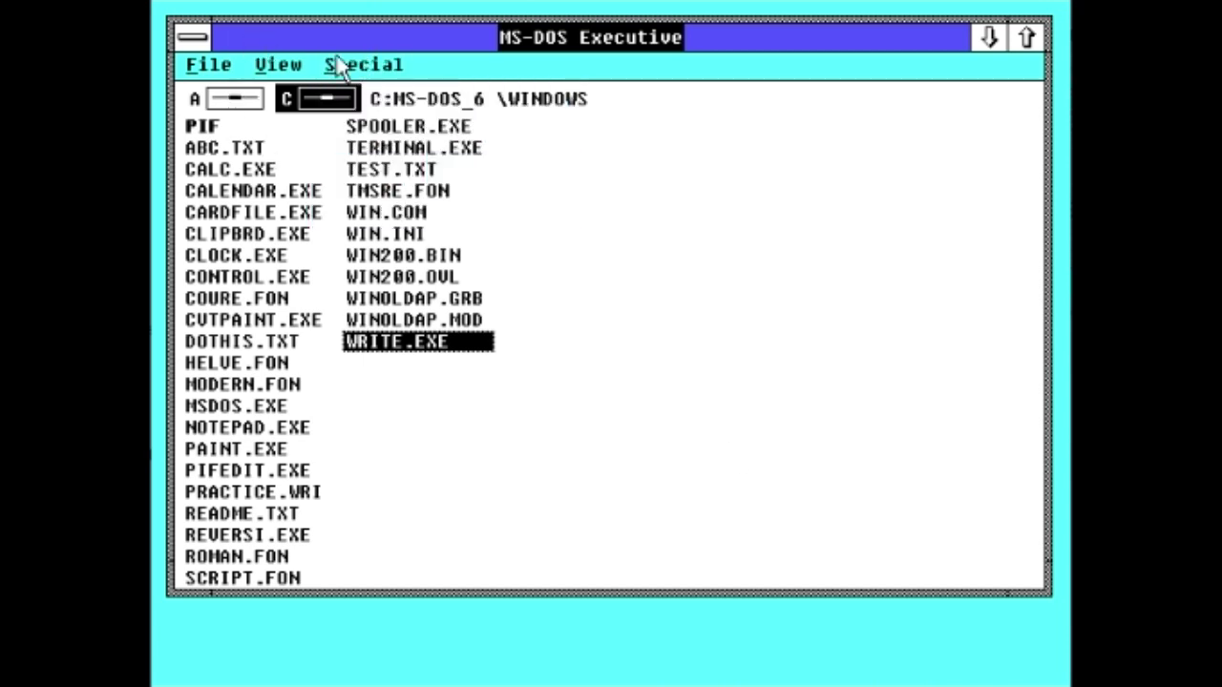
left_click(362, 64)
left_click(387, 88)
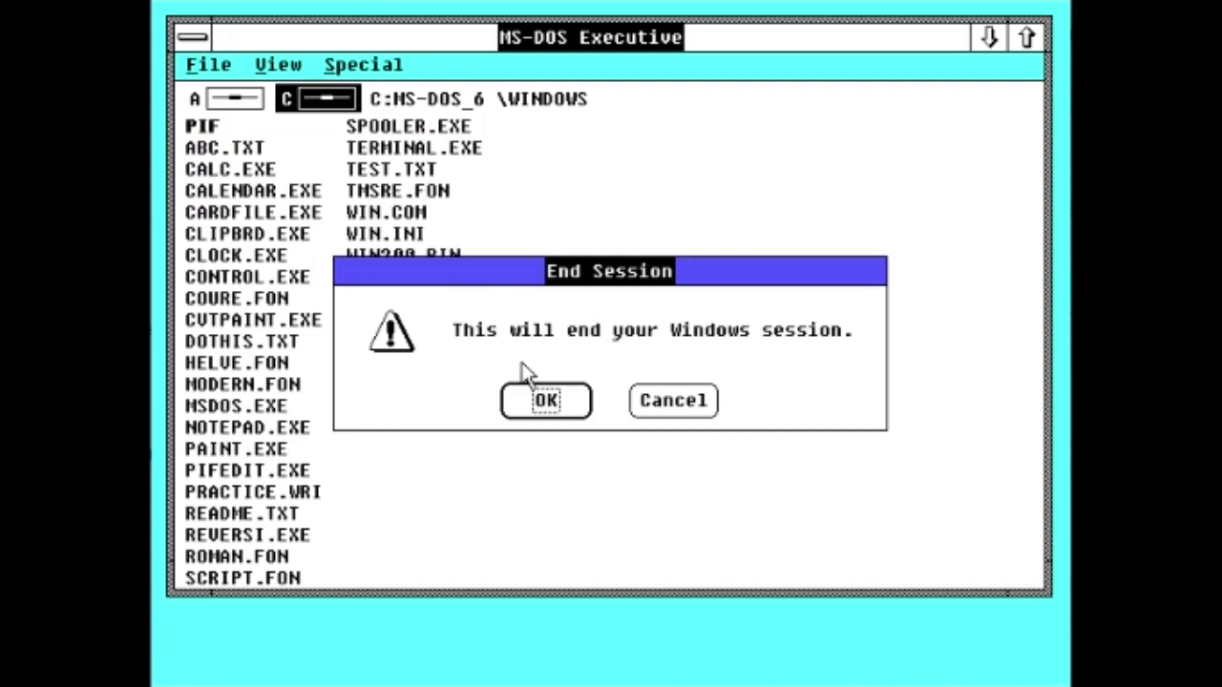